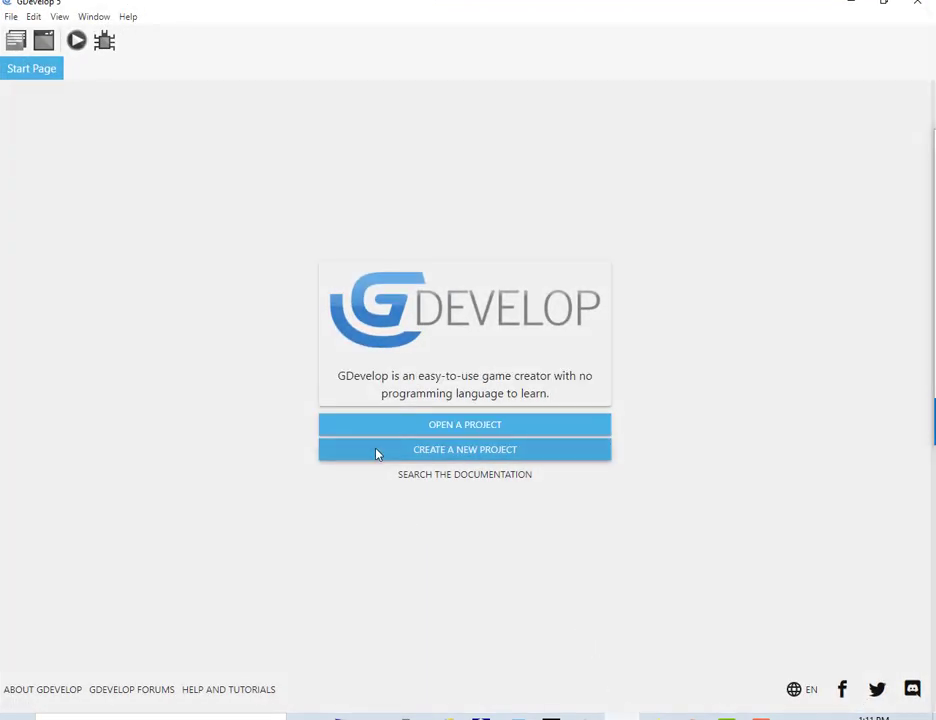
Create a project from the Empty game starter and save it as "game for lab.json" in the breakout clone assets folder under Downloads
click(456, 452)
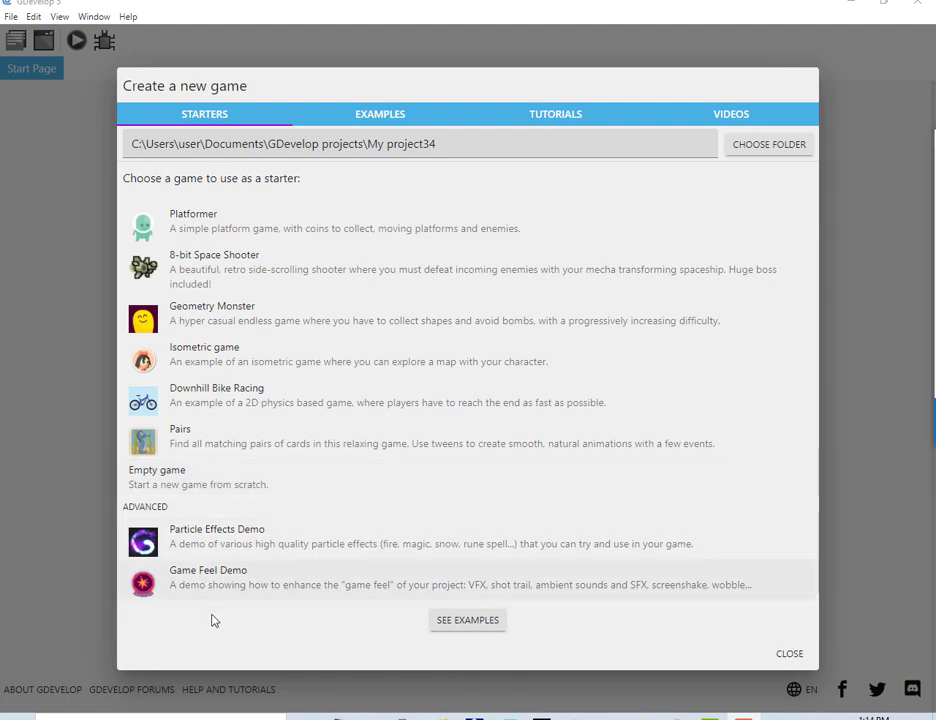
click(230, 495)
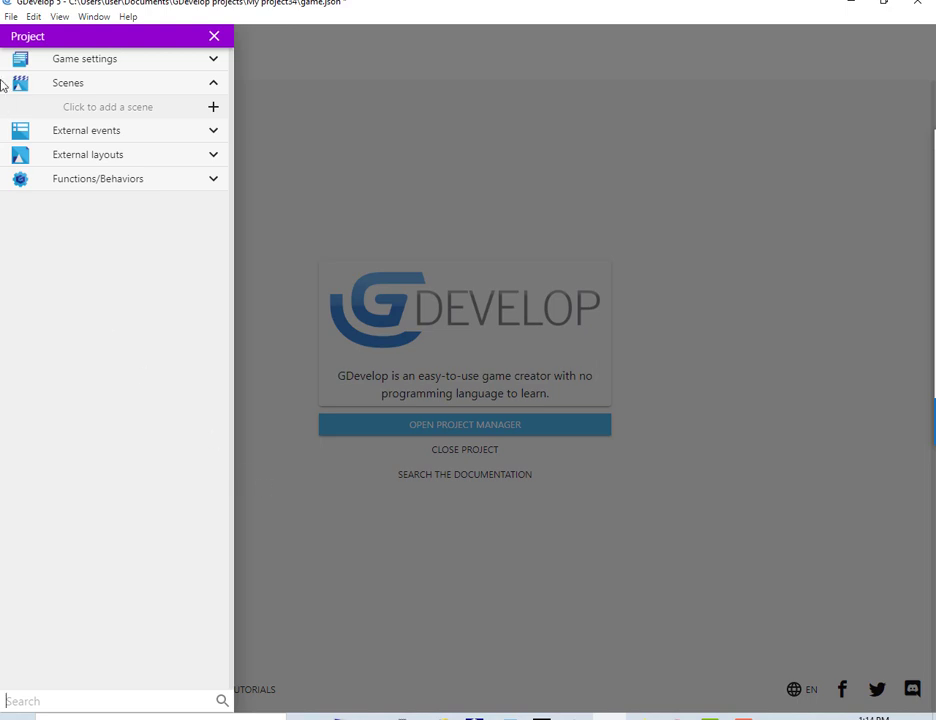
click(10, 16)
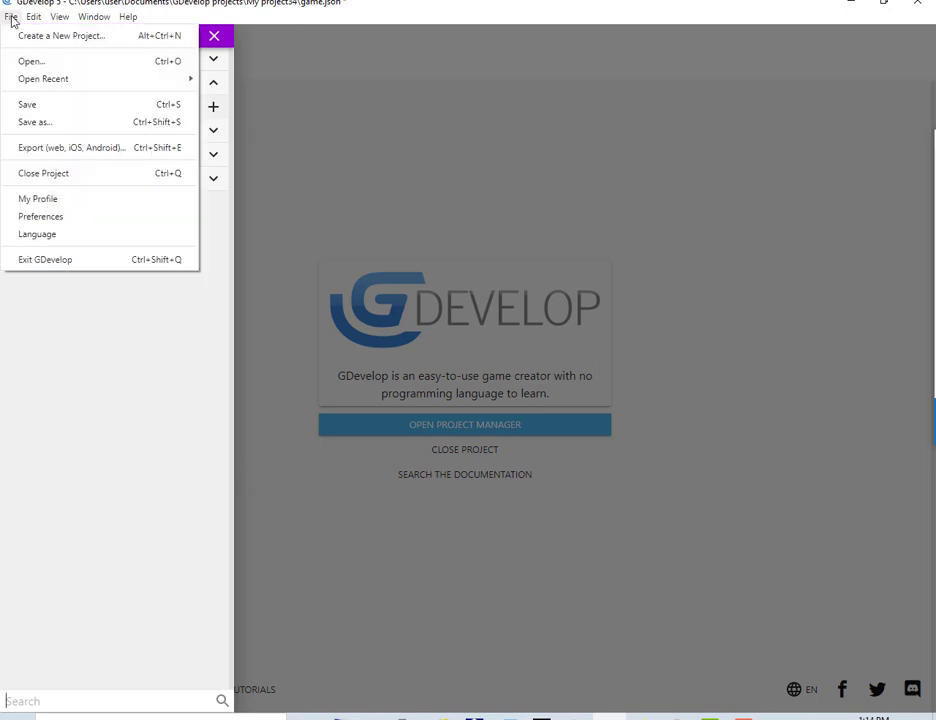
click(70, 125)
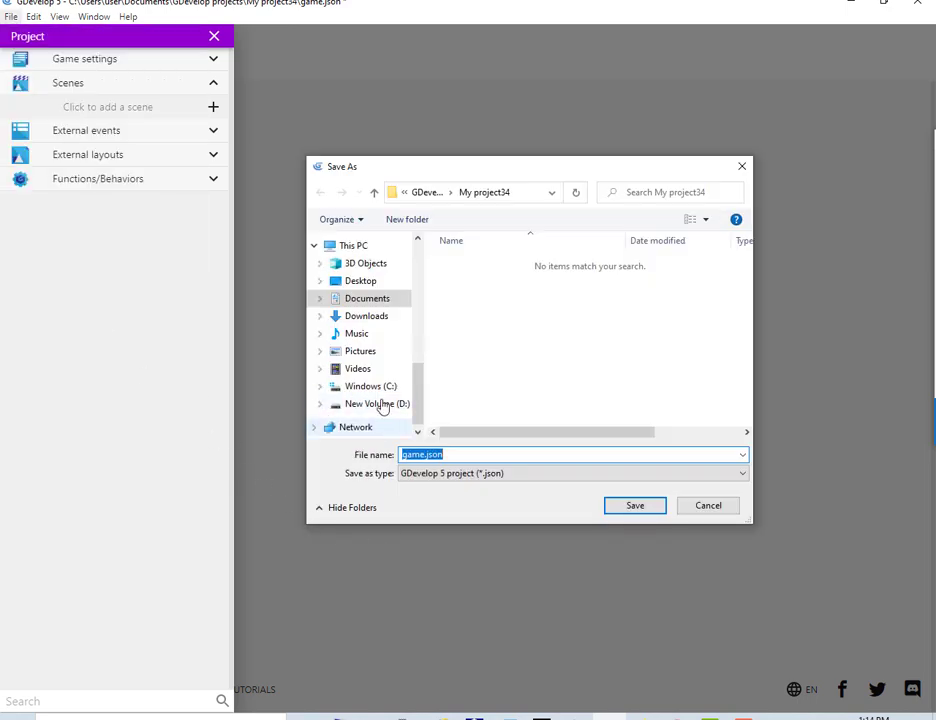
scroll(344, 340, up, 1)
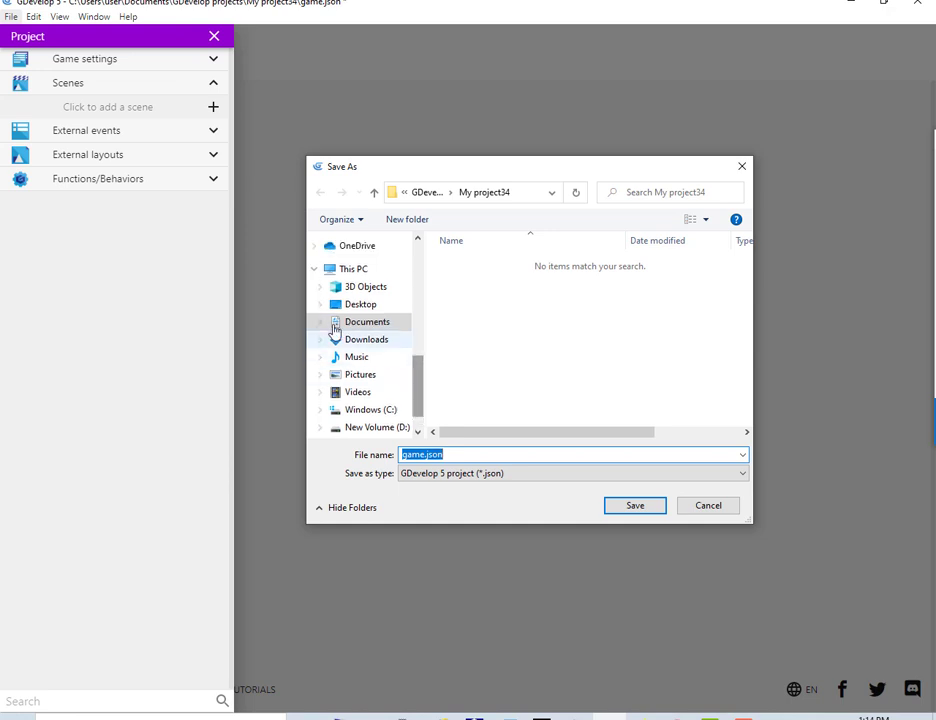
click(321, 340)
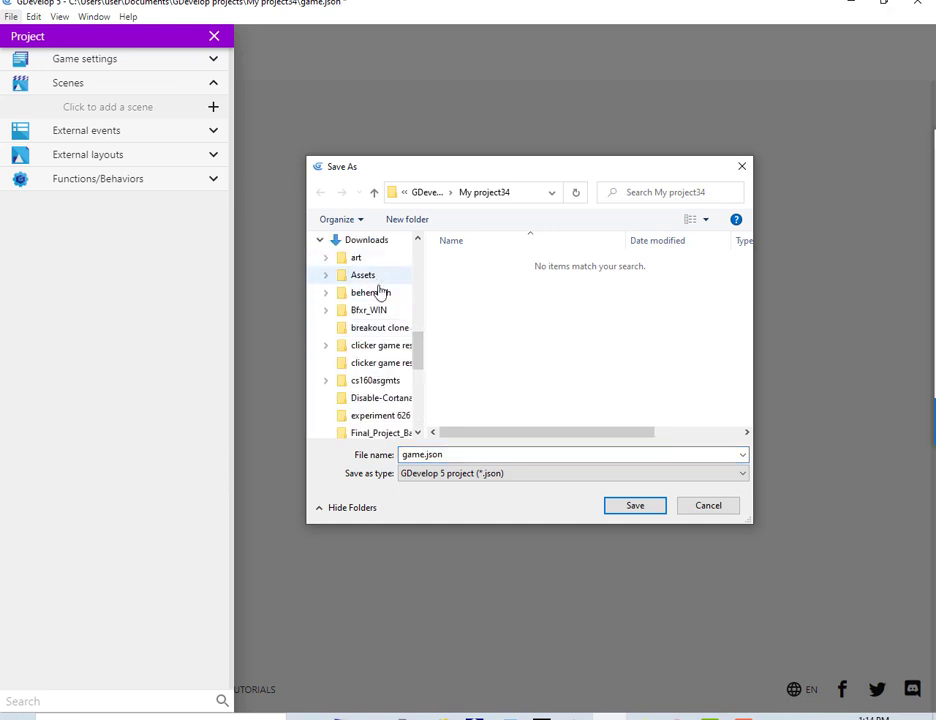
click(362, 332)
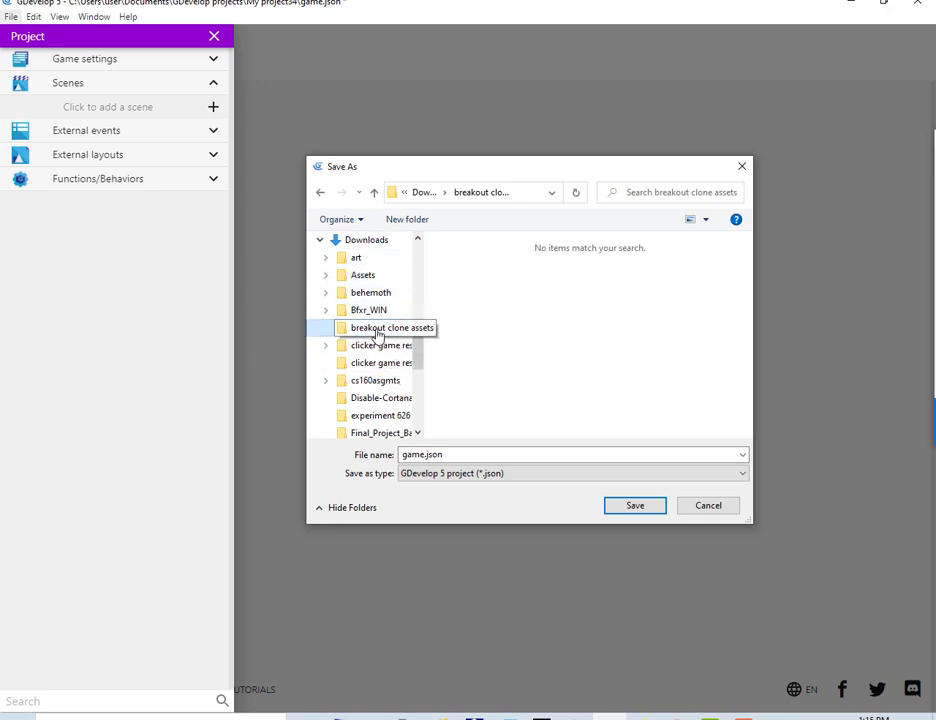
double_click(460, 455)
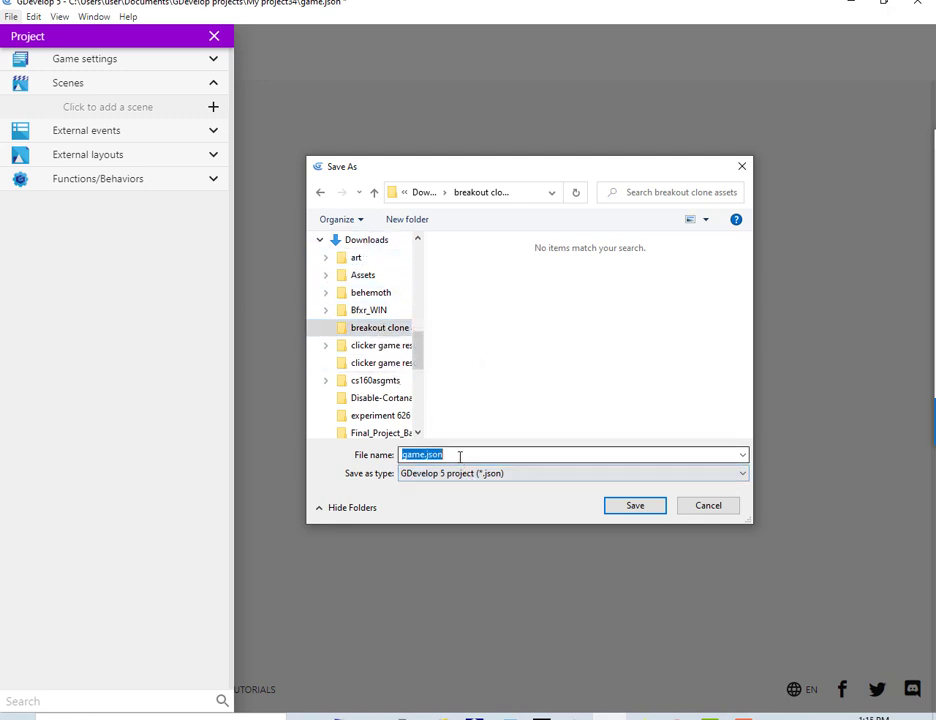
key(Left)
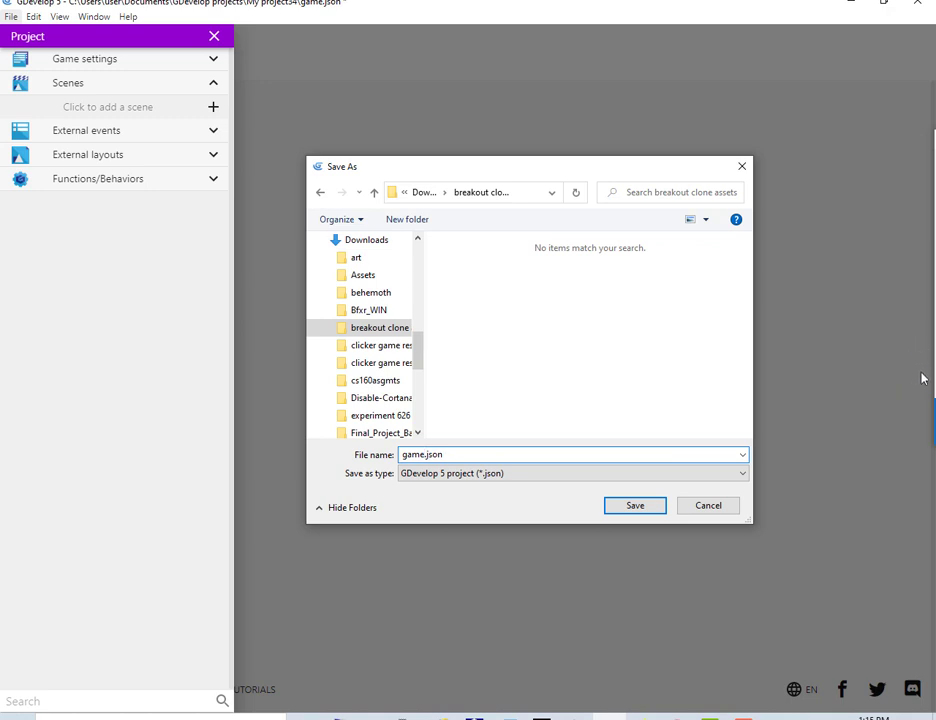
text(for lab)
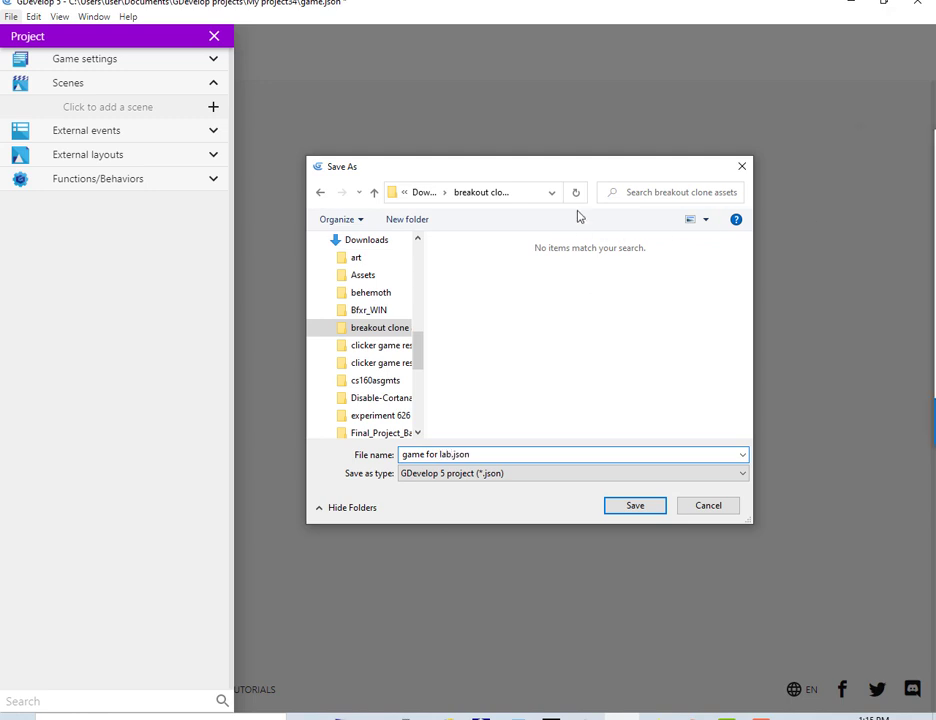
key(Return)
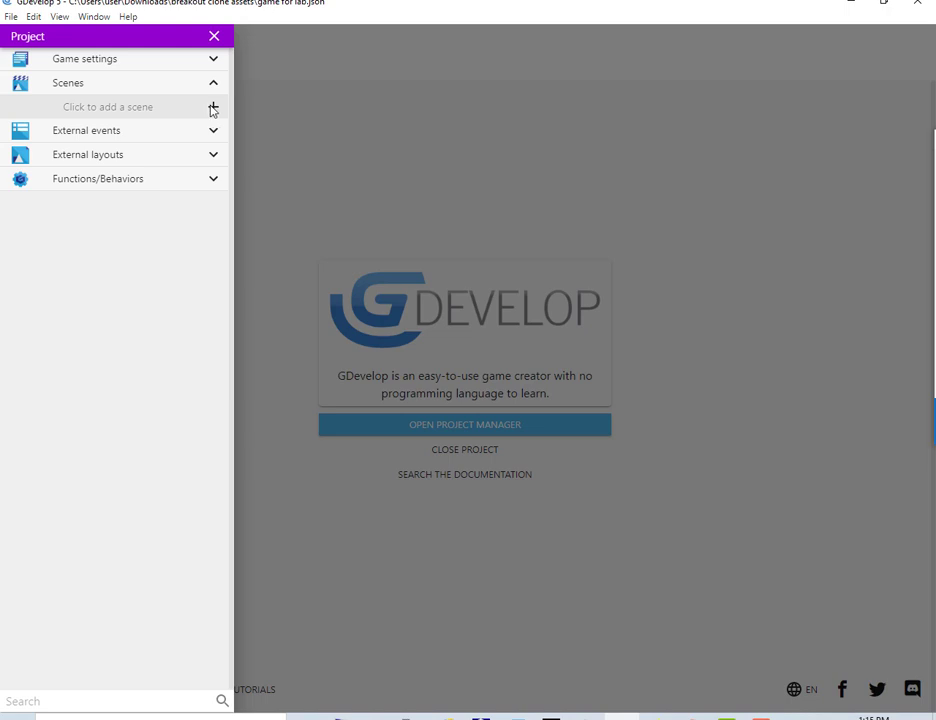
Add a scene to the project, rename it Title, and open it in the scene editor
click(213, 107)
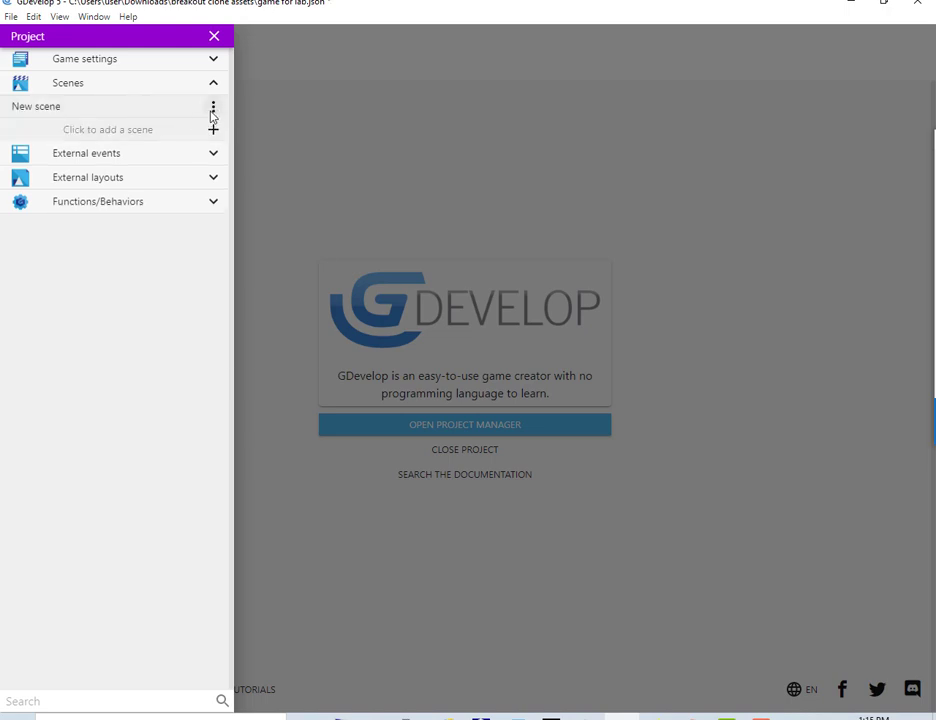
click(213, 108)
click(247, 192)
key(BackSpace)
key(BackSpace)
key(BackSpace)
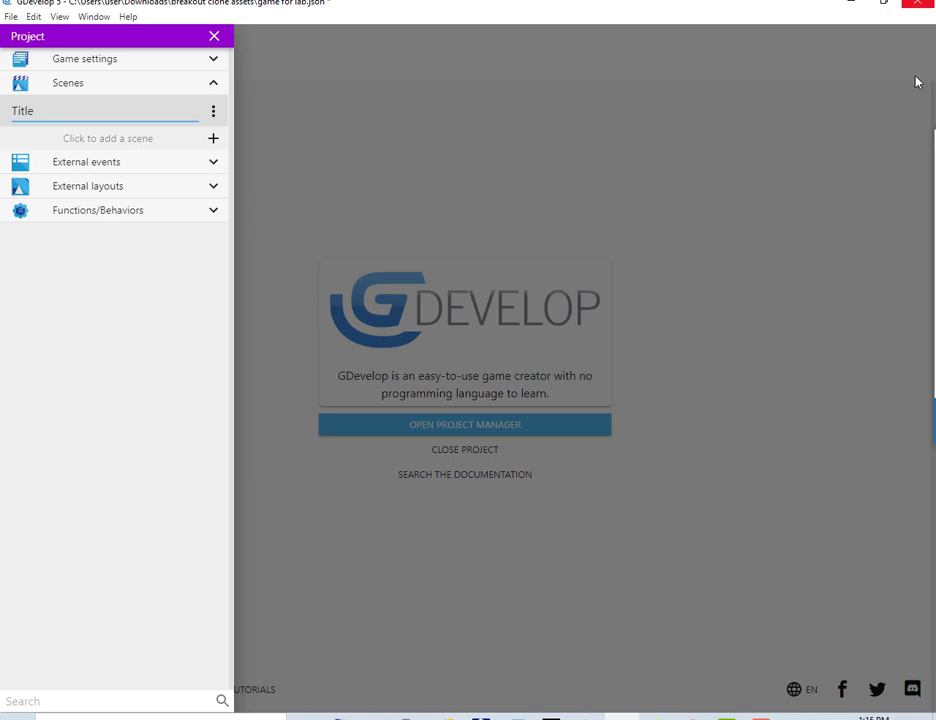
key(Return)
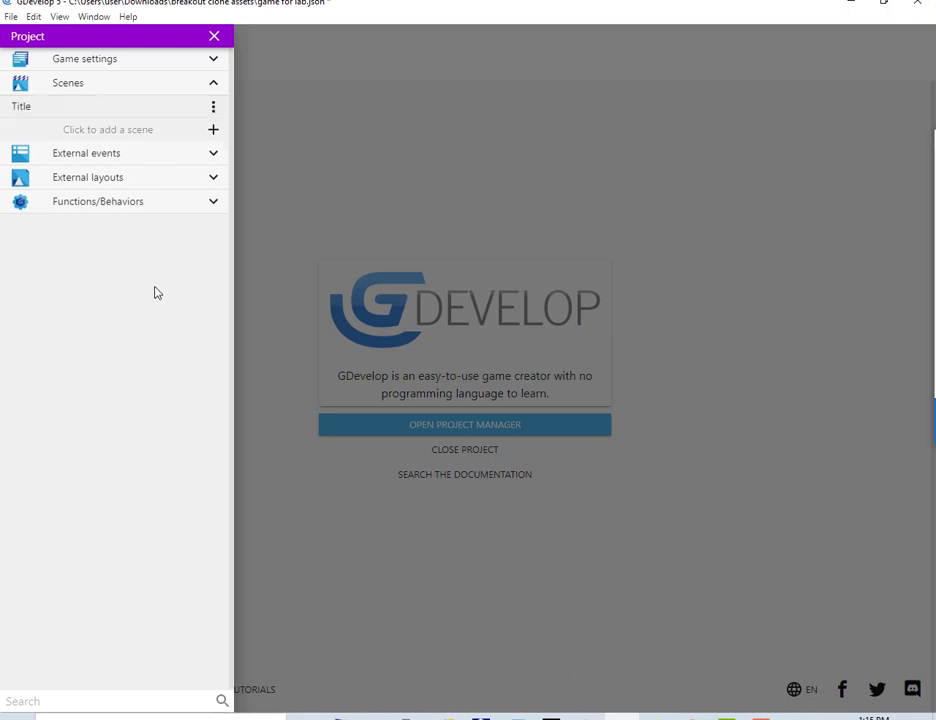
click(40, 114)
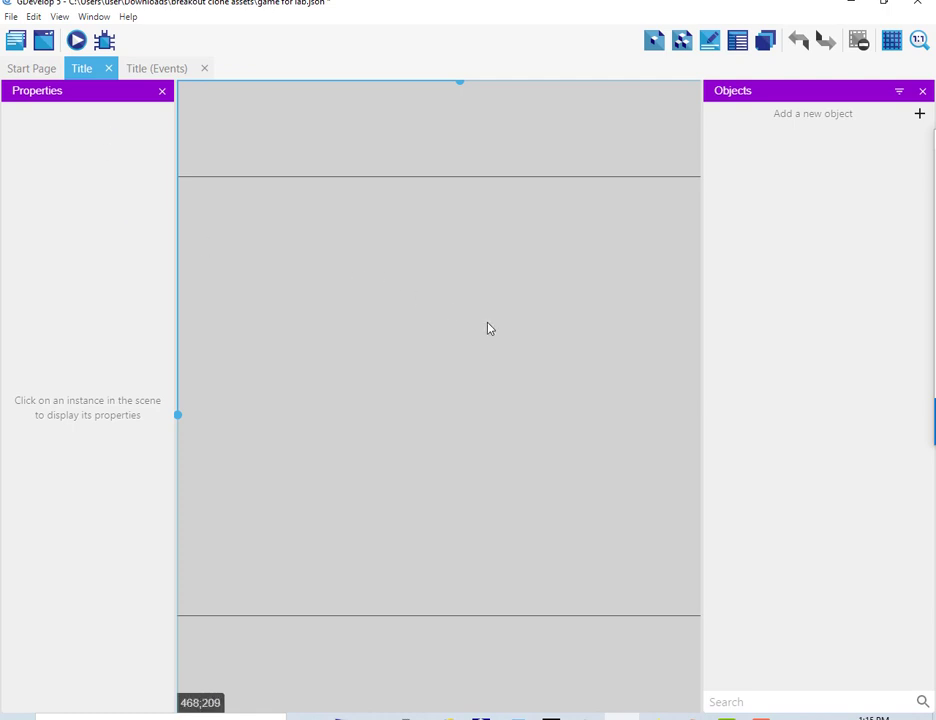
scroll(470, 325, down, 2)
scroll(468, 325, down, 2)
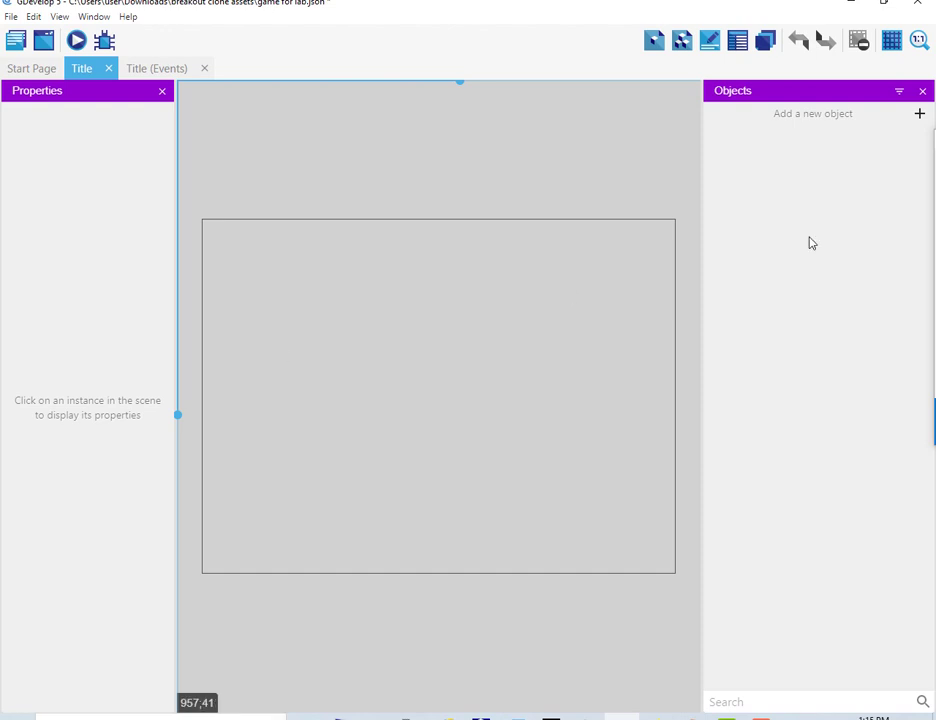
Add a Sprite object to the scene and give it an animation using the image paddle.png
click(919, 116)
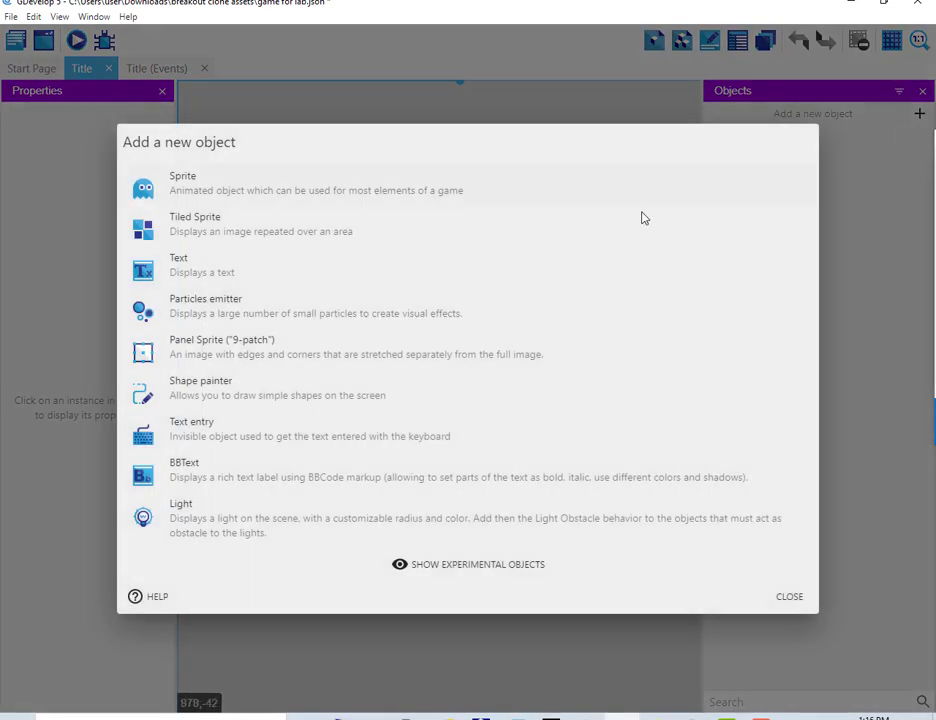
click(225, 190)
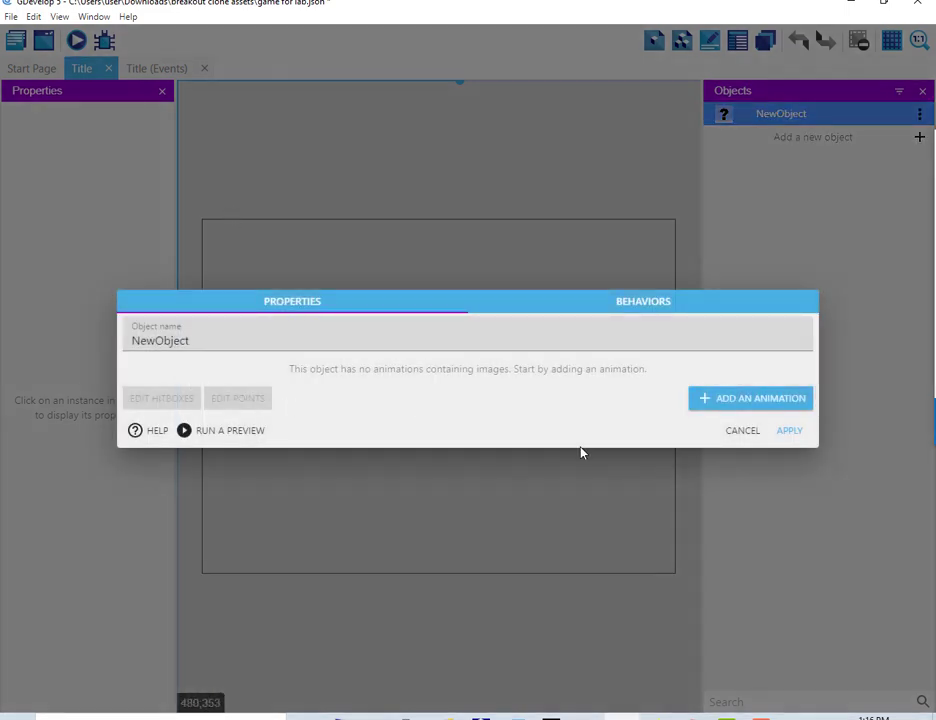
click(700, 400)
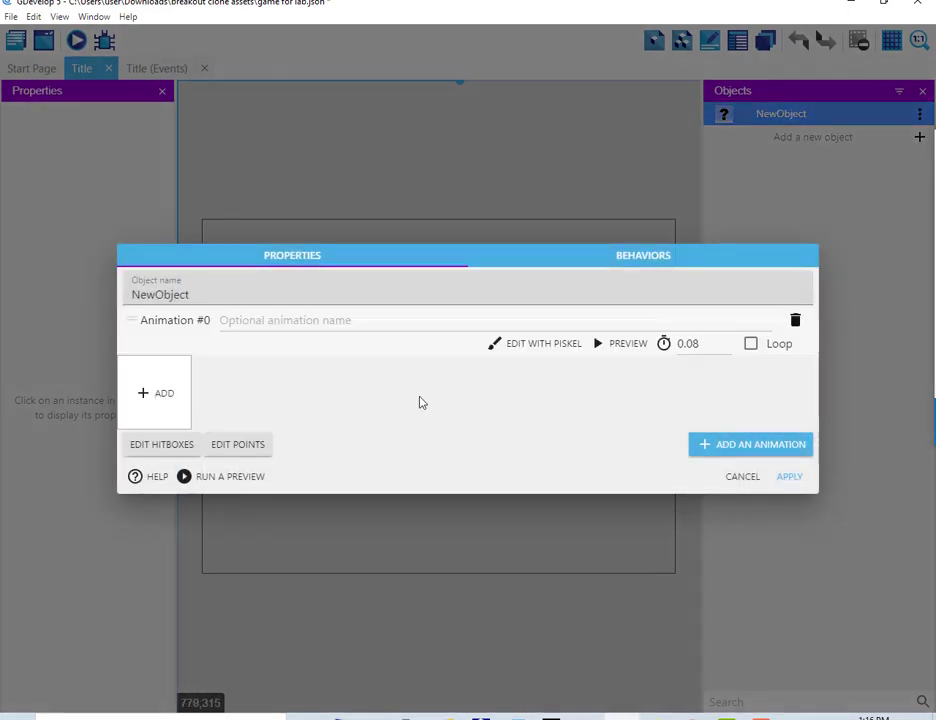
click(162, 392)
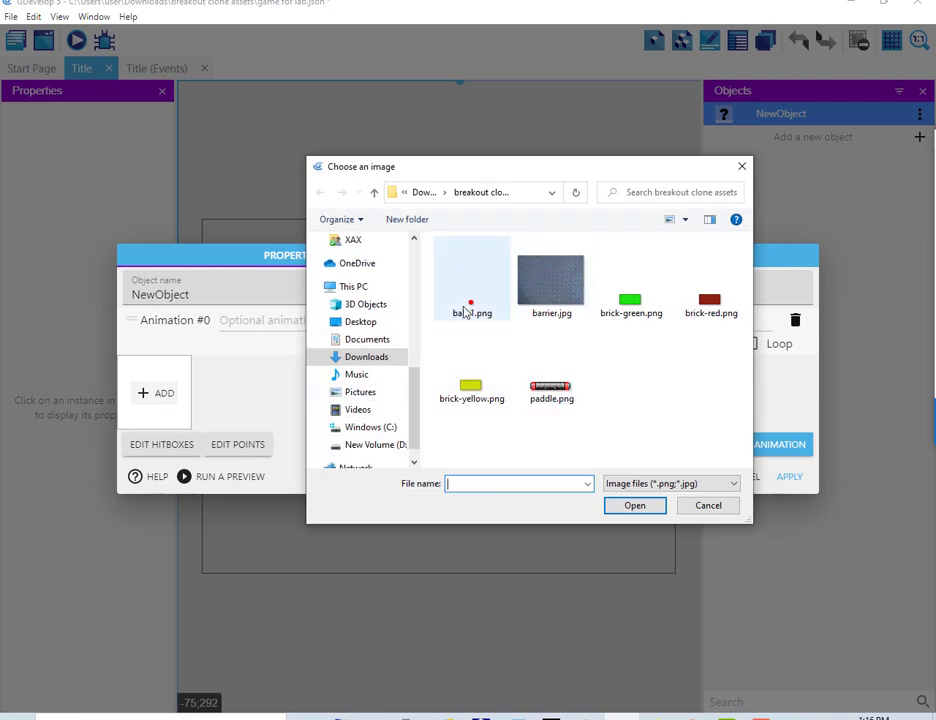
click(551, 399)
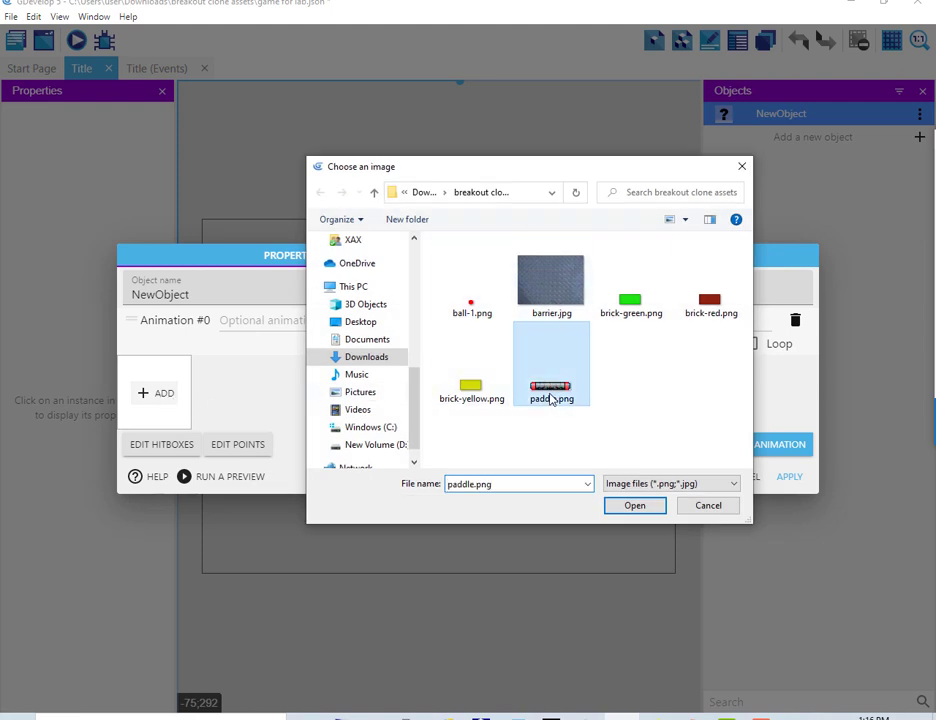
click(474, 484)
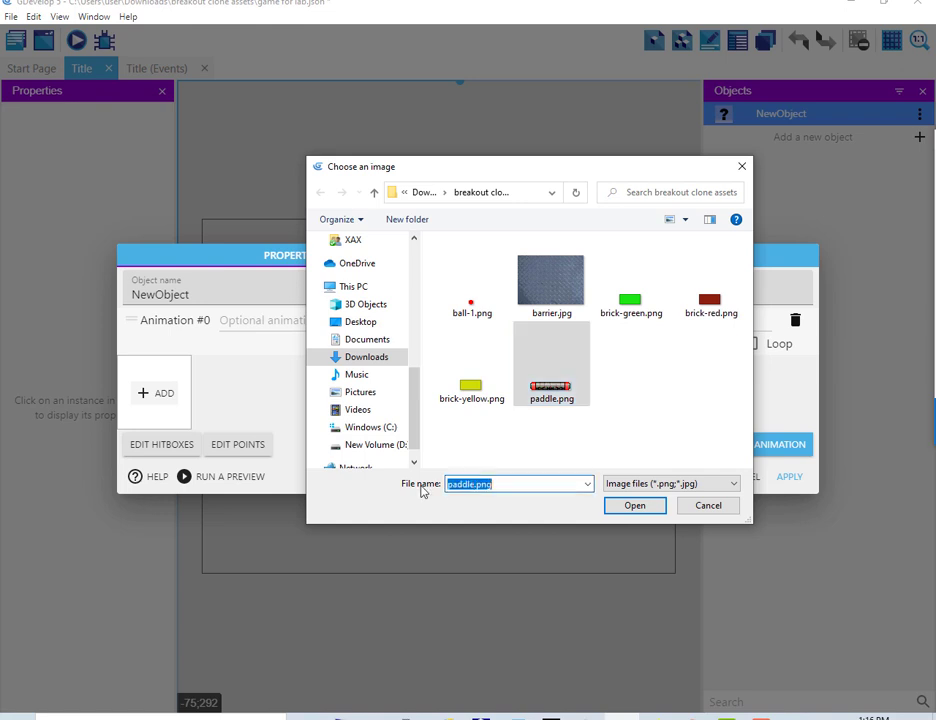
key(Home)
key(Return)
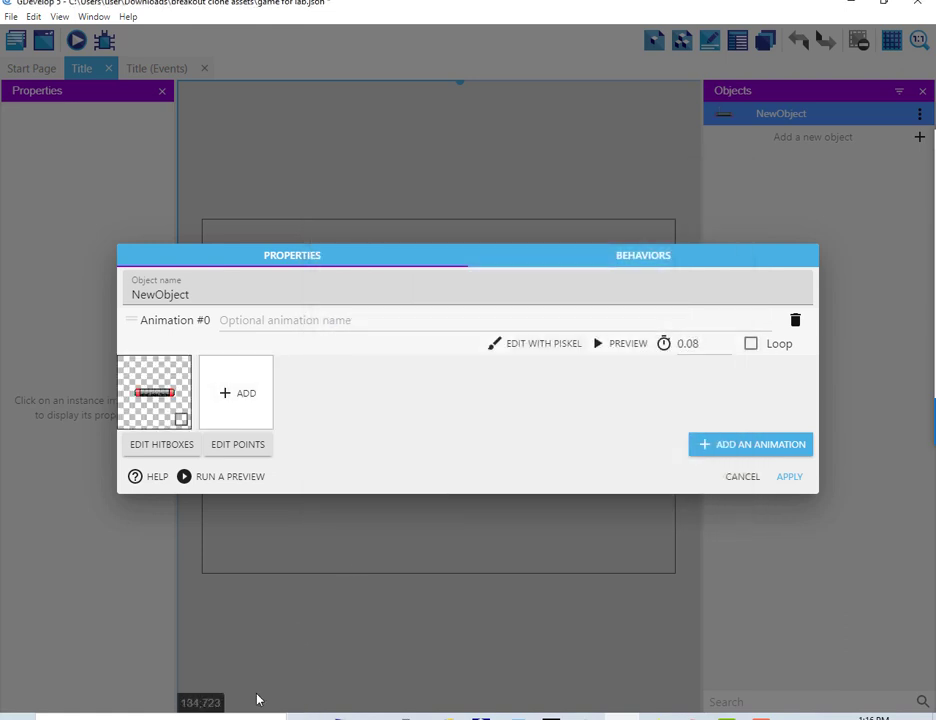
Name the new sprite object paddle, apply its settings, and place one instance near the bottom centre of the scene frame
double_click(210, 290)
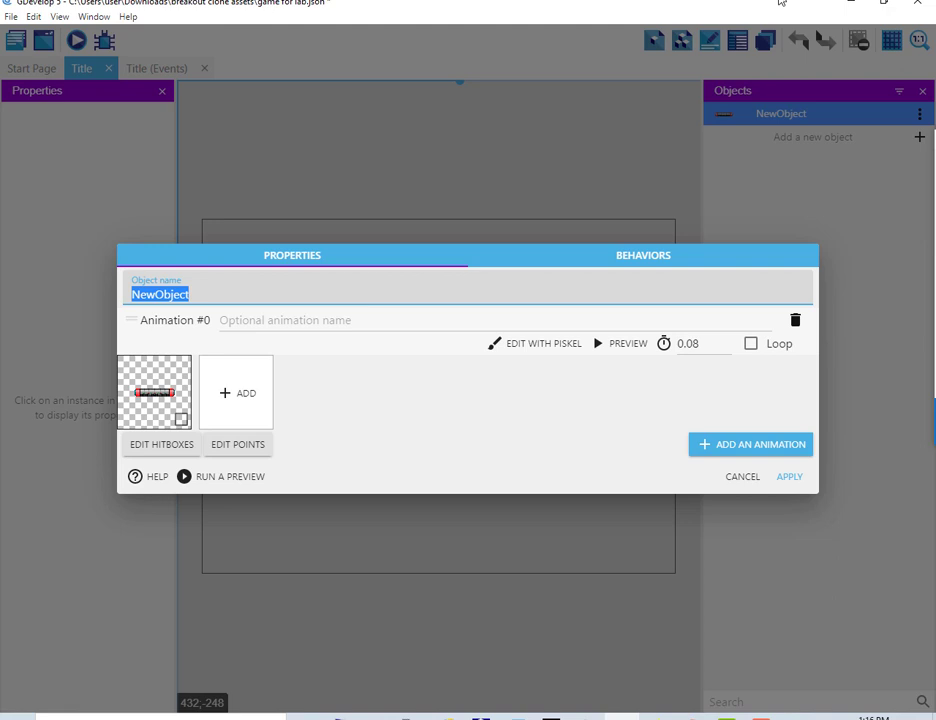
text(paddle)
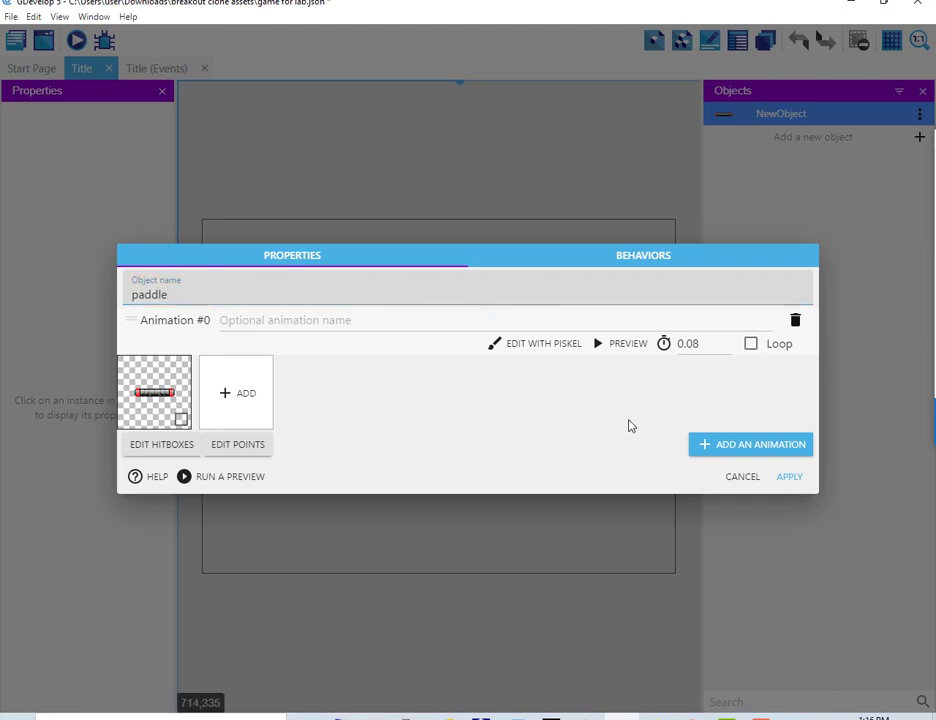
click(790, 478)
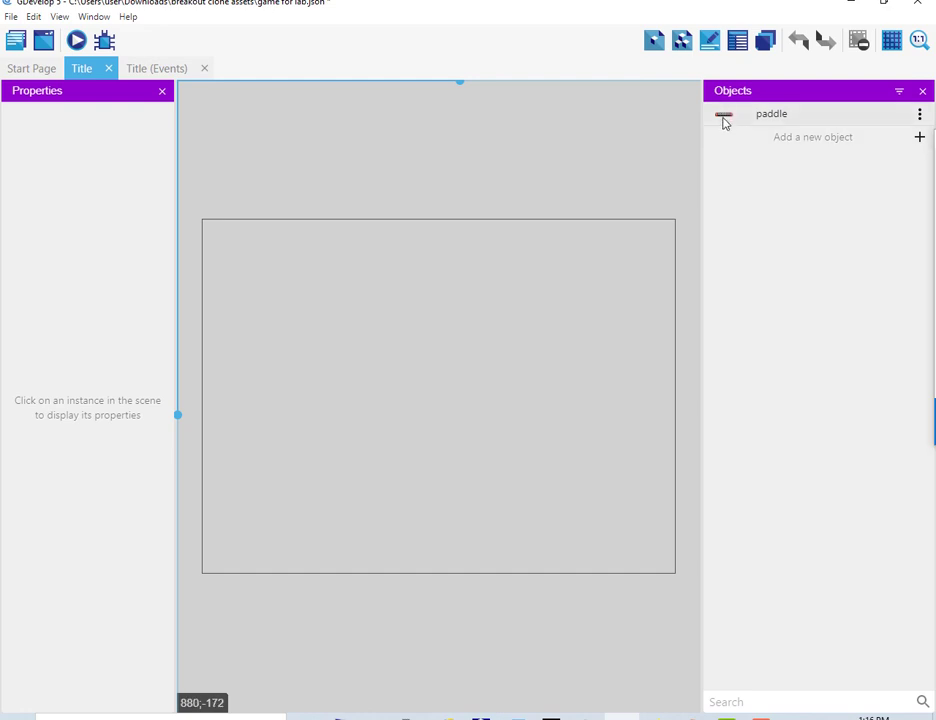
drag(740, 114, 422, 563)
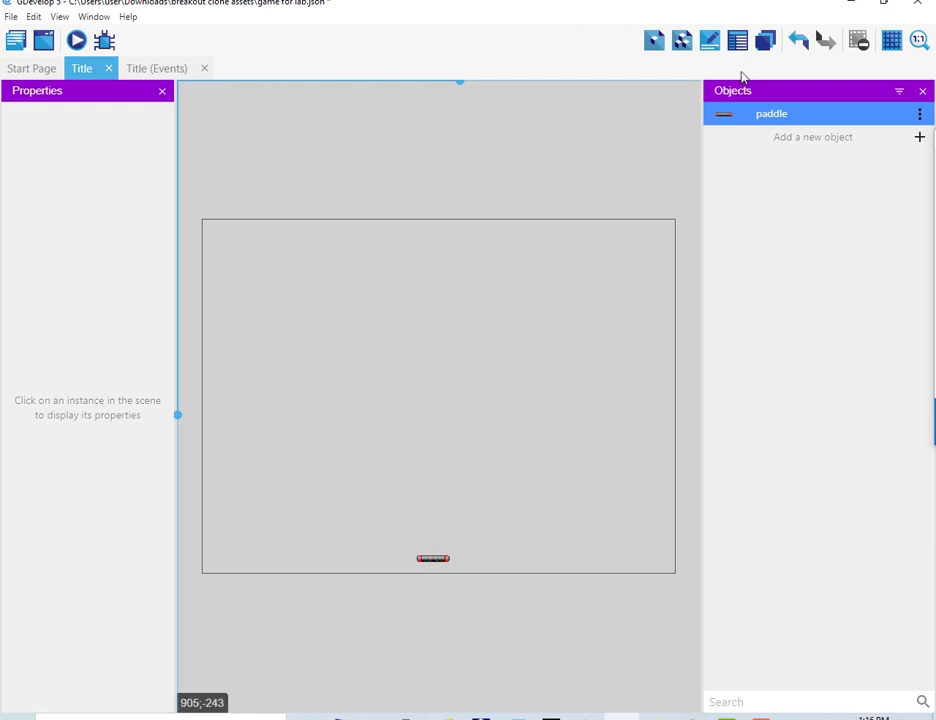
drag(730, 118, 604, 531)
click(410, 469)
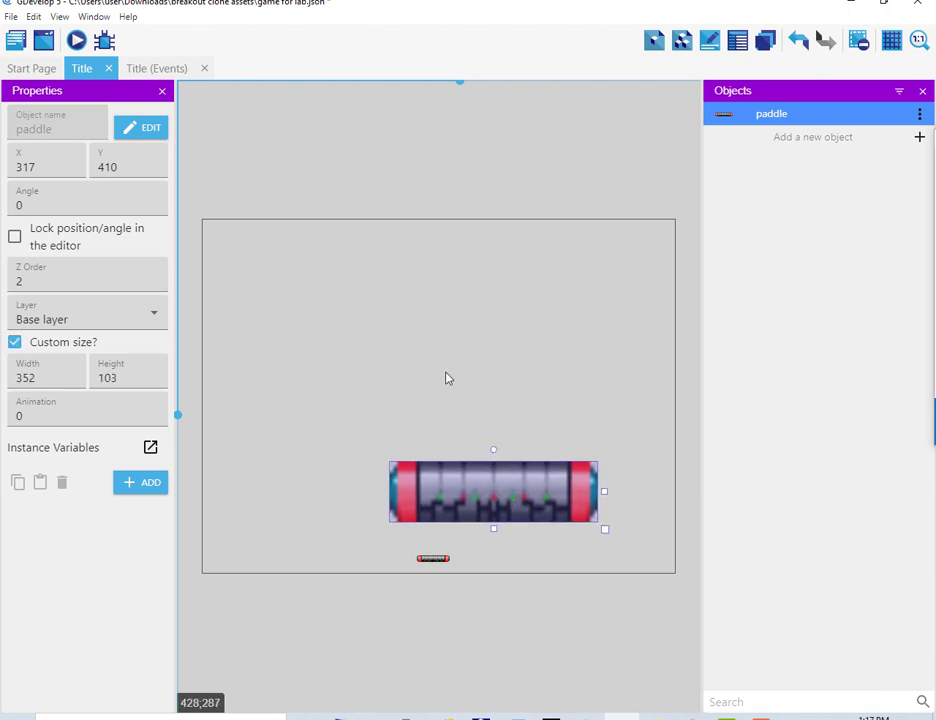
key(Delete)
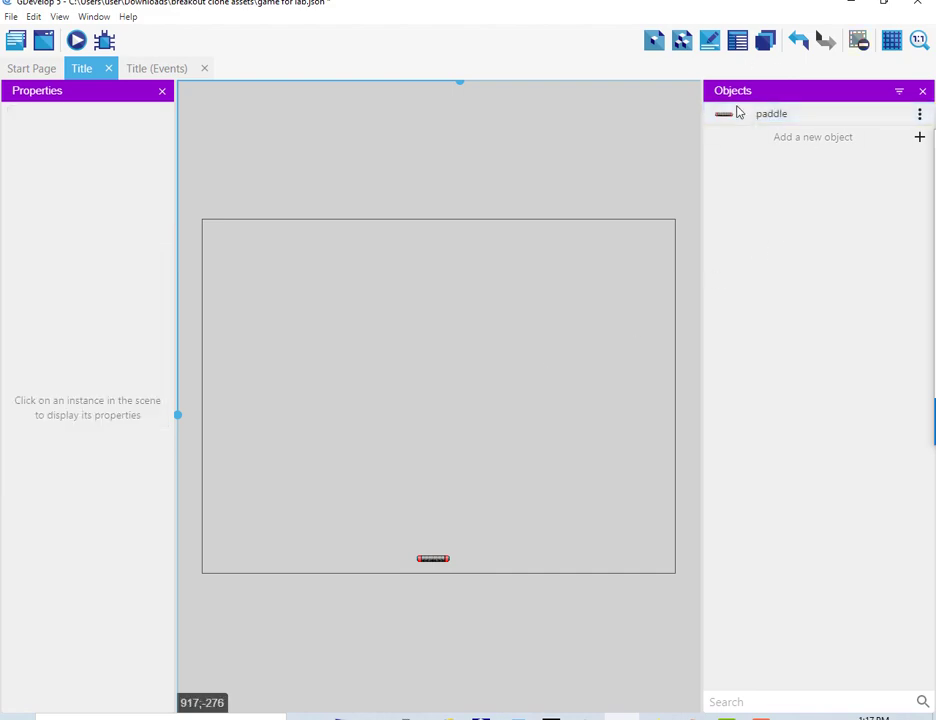
Add a Sprite object named ball and give it an animation using the image ball-1.png
click(919, 138)
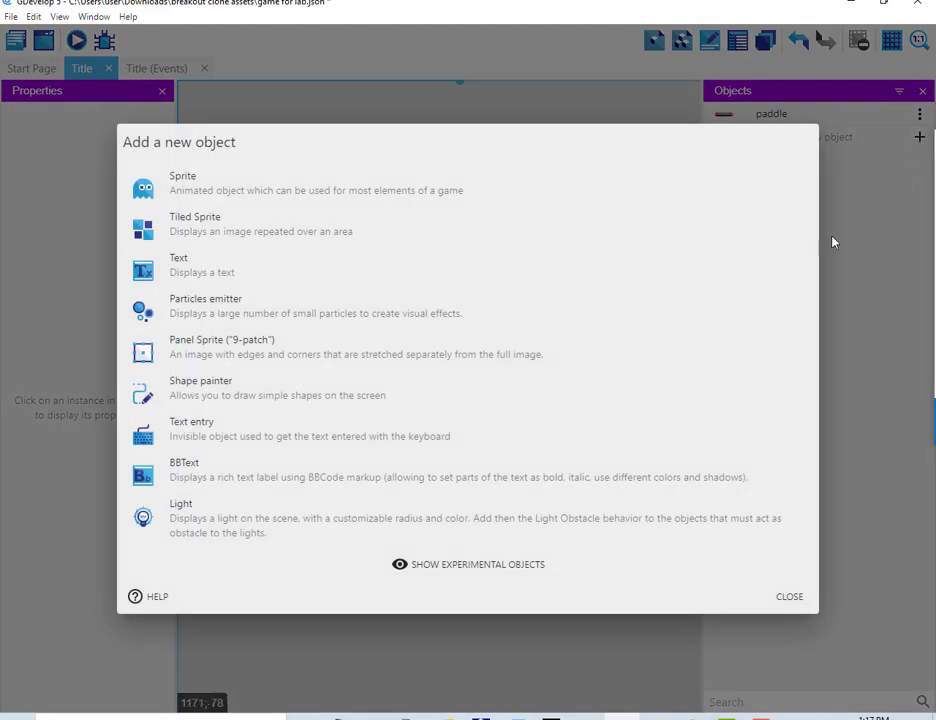
click(318, 192)
double_click(205, 340)
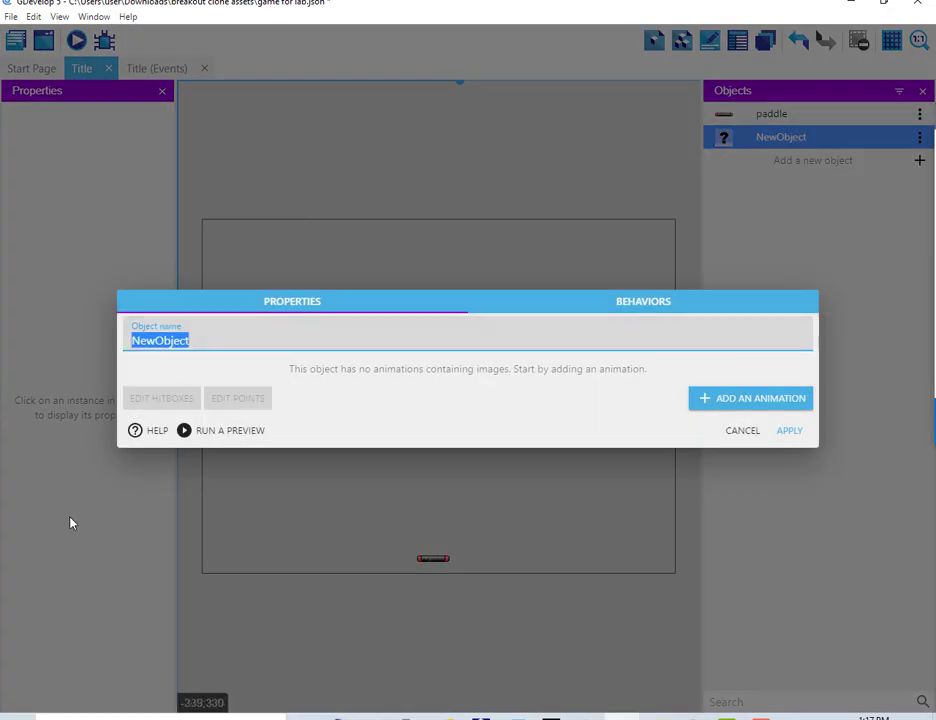
text(ball)
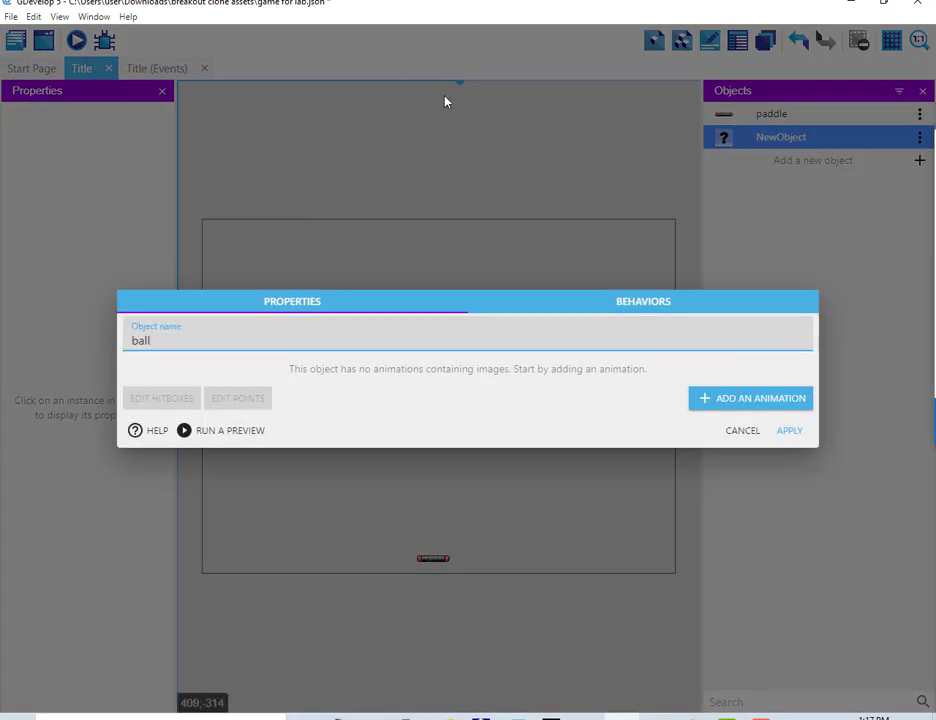
click(720, 400)
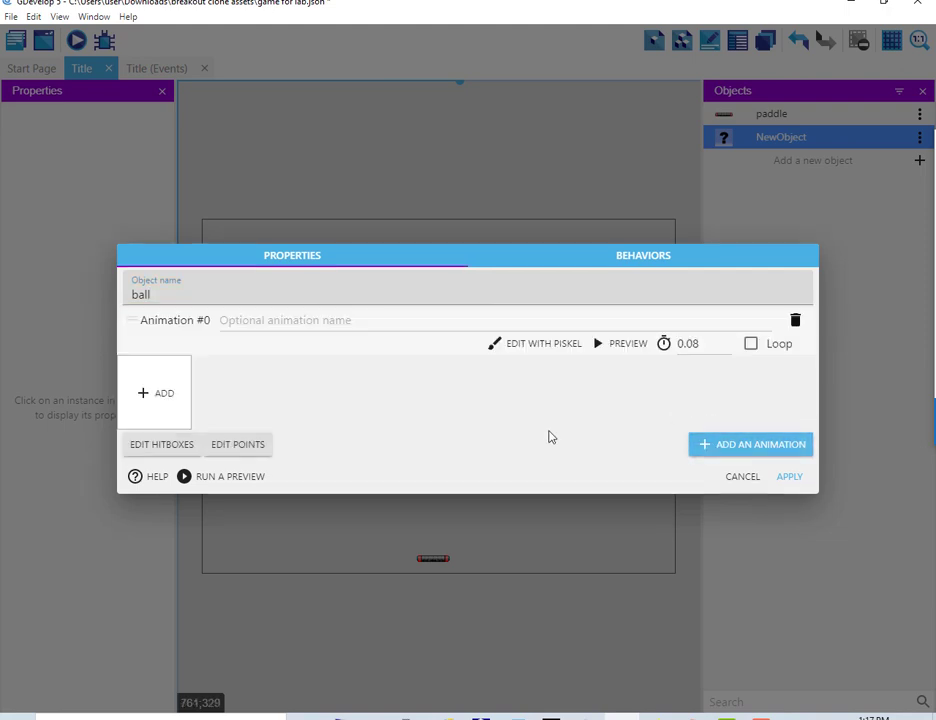
click(167, 394)
click(460, 300)
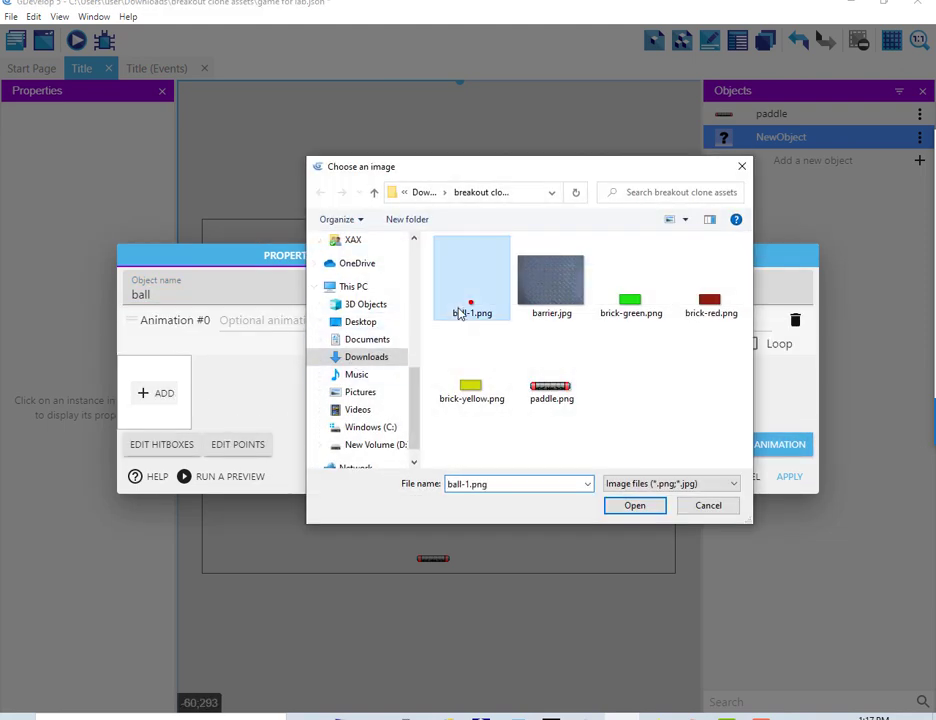
click(632, 506)
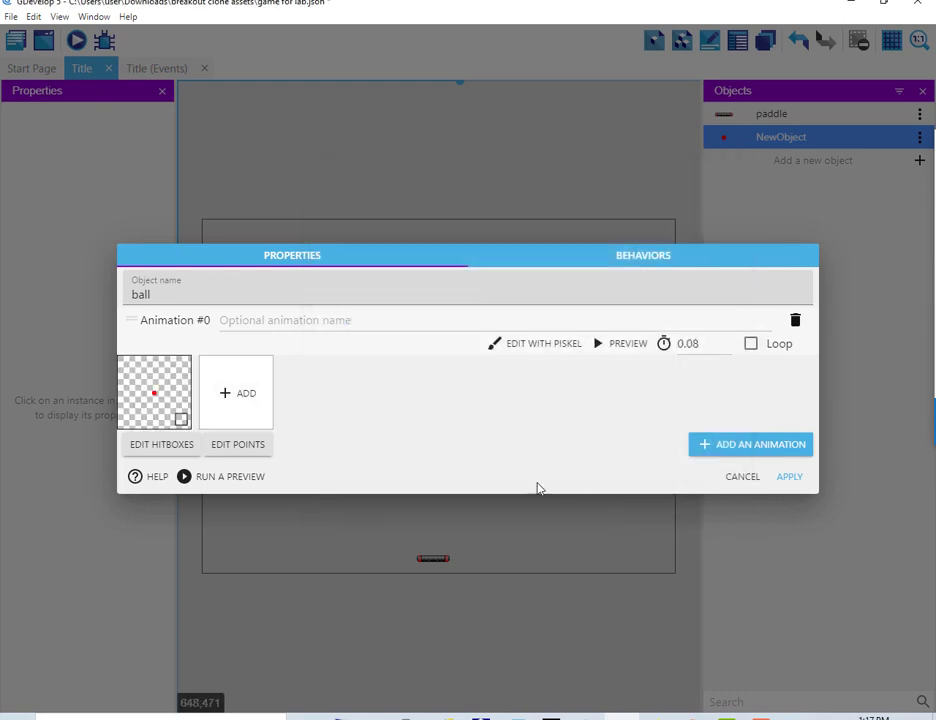
Examine the ball sprite's collision mask up close in the hitbox editor
click(144, 443)
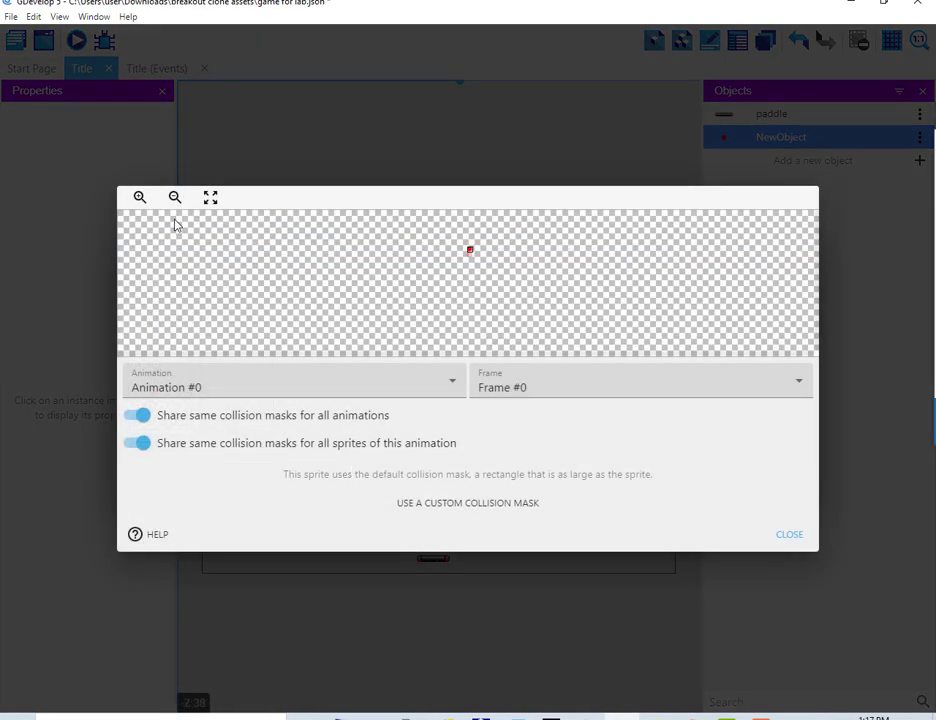
click(140, 198)
click(140, 198)
click(140, 198)
click(140, 198)
click(140, 198)
click(140, 198)
click(140, 198)
click(140, 198)
click(140, 198)
click(140, 198)
click(140, 198)
click(124, 203)
click(126, 183)
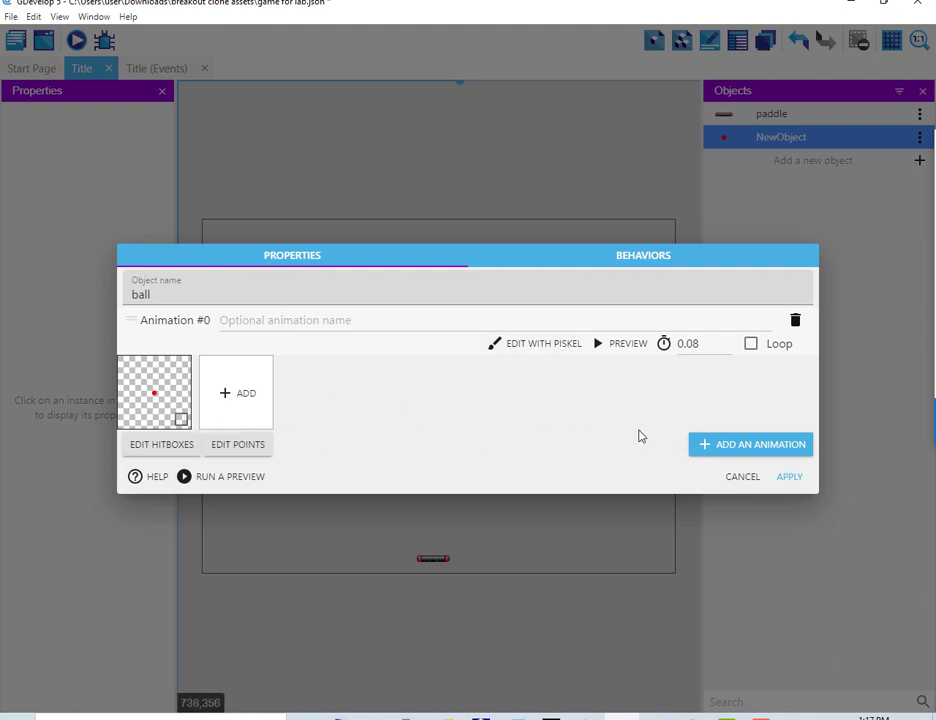
Apply the ball's settings and place one instance resting on the paddle's centre, at about X 388, Y 559
click(789, 477)
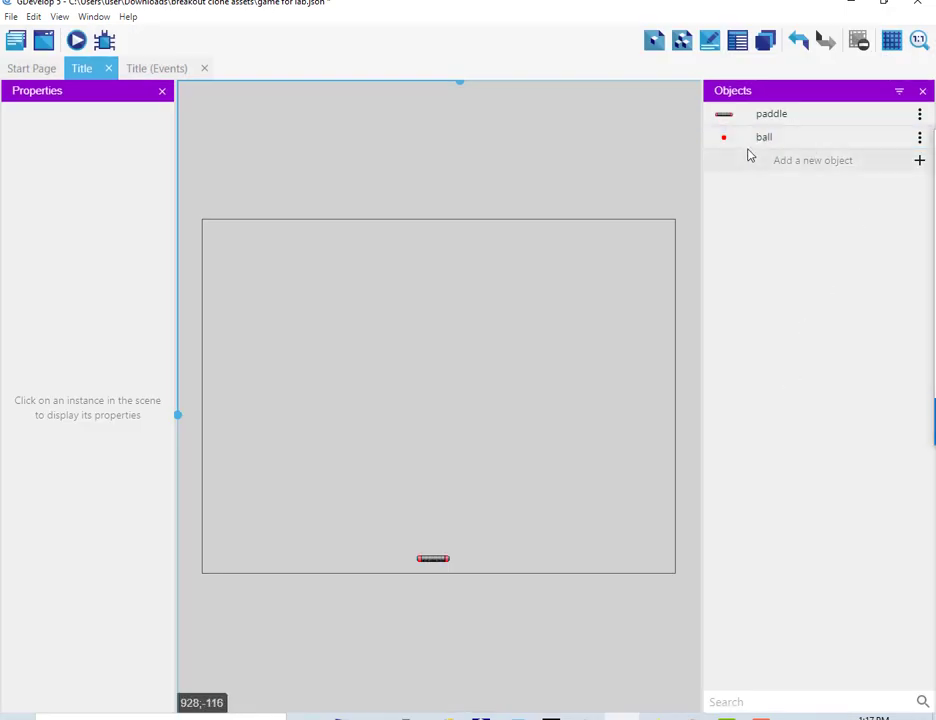
drag(725, 141, 432, 550)
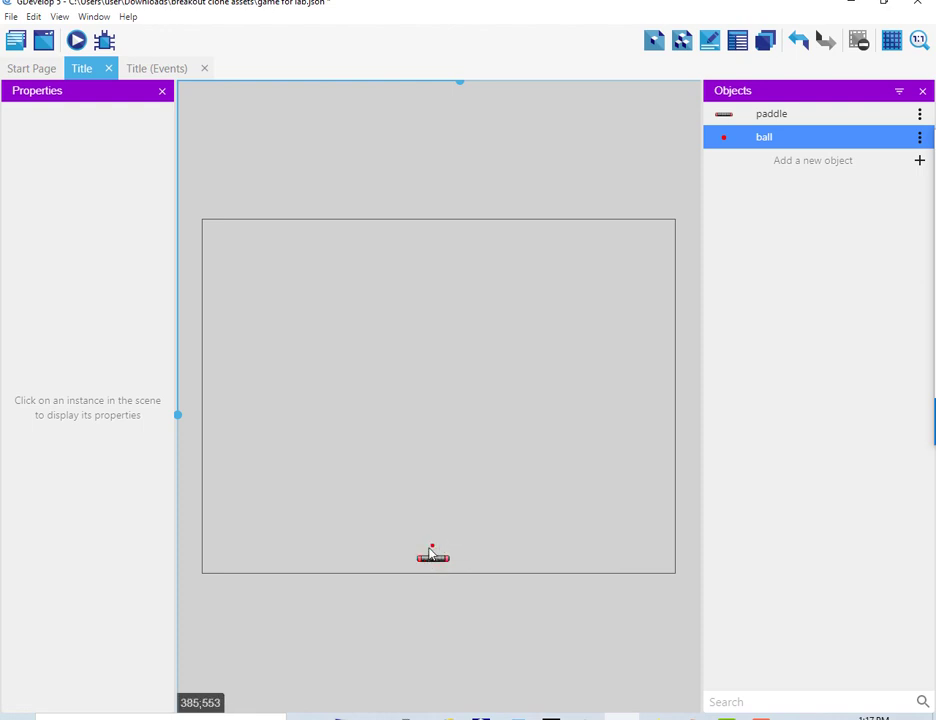
scroll(433, 550, up, 3)
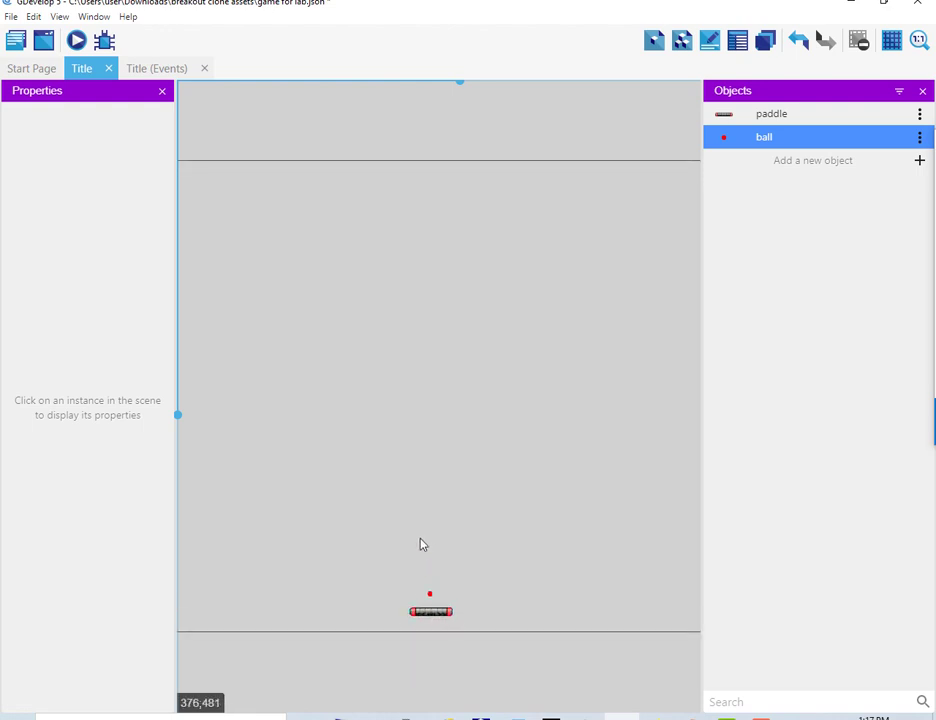
click(433, 599)
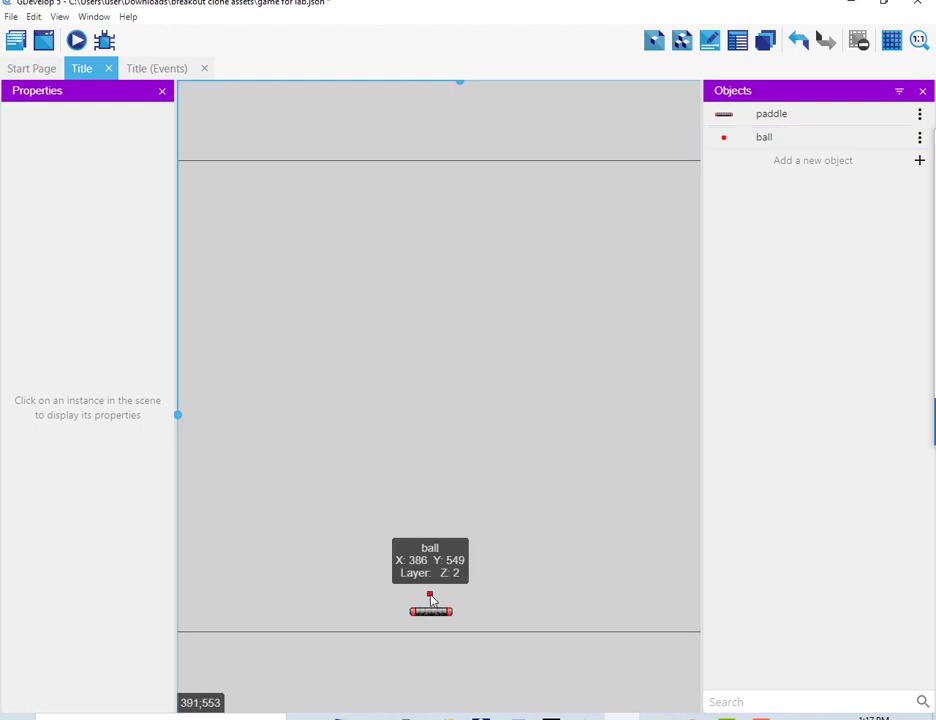
click(431, 598)
drag(433, 608, 437, 606)
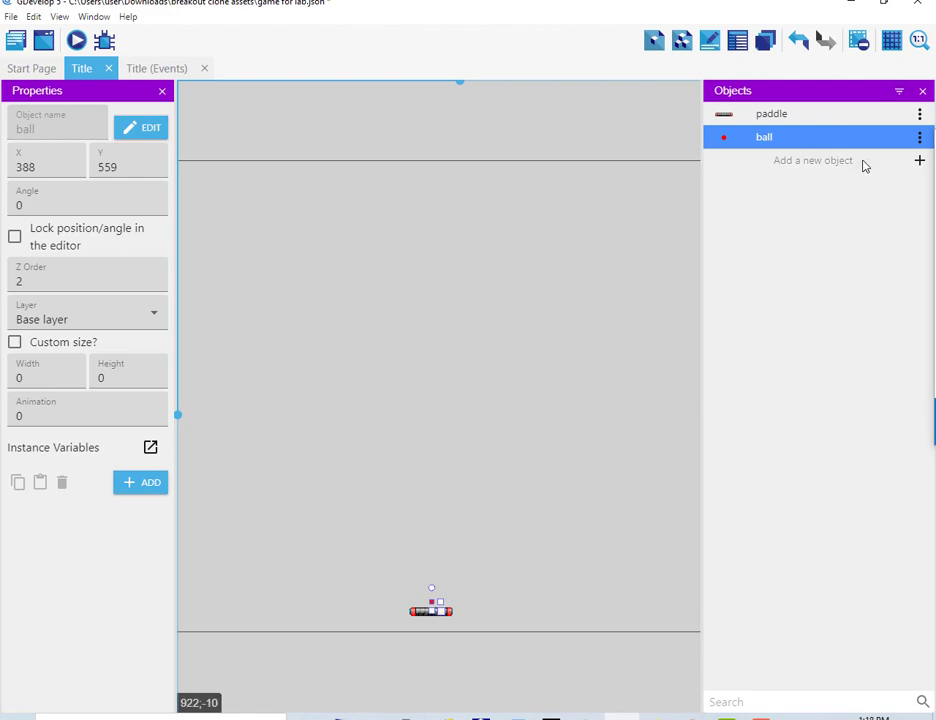
Add a Tiled Sprite object named barrier and assign it the image barrier.jpg
click(919, 161)
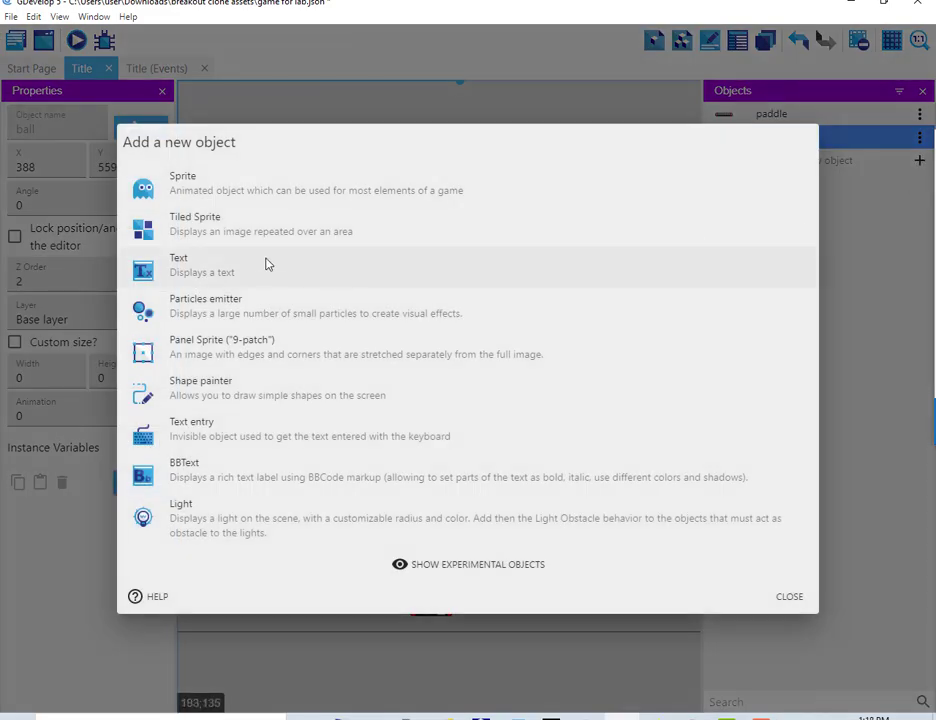
click(283, 239)
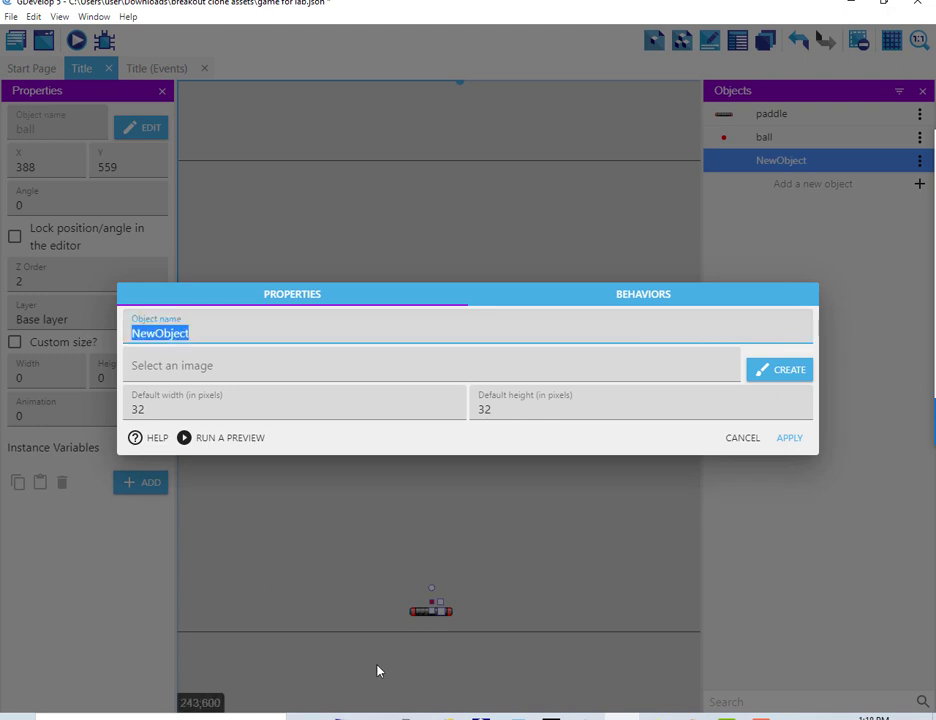
text(barrier)
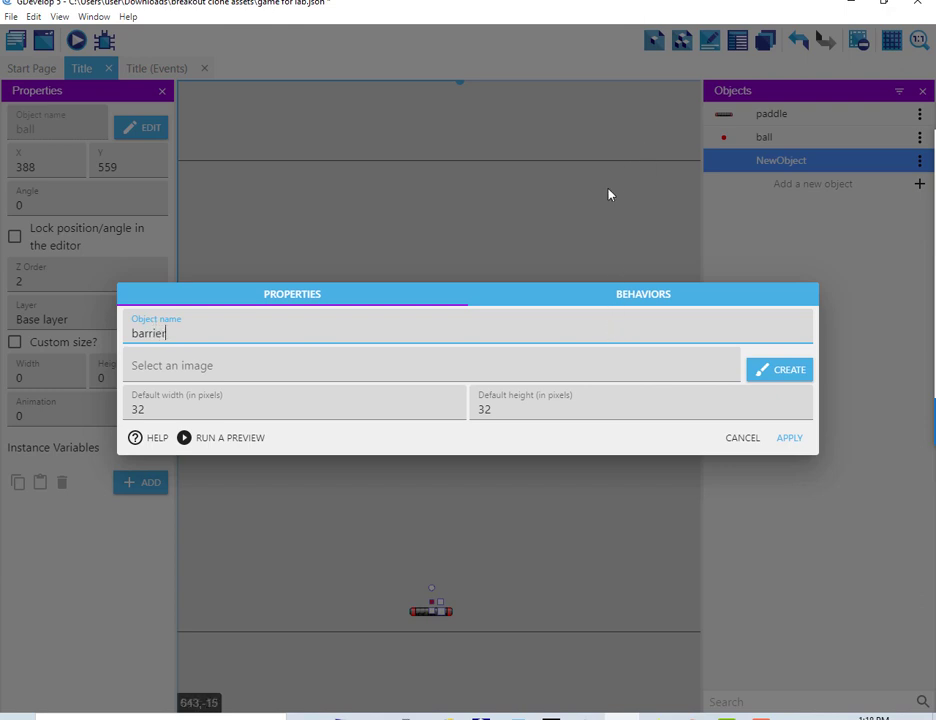
click(565, 365)
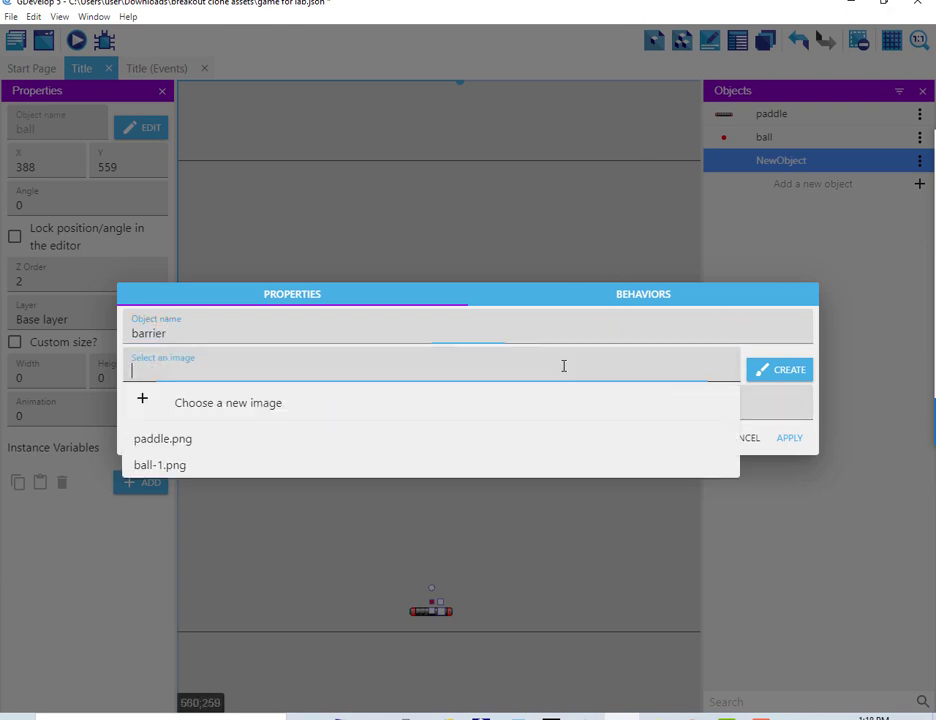
click(335, 409)
click(557, 272)
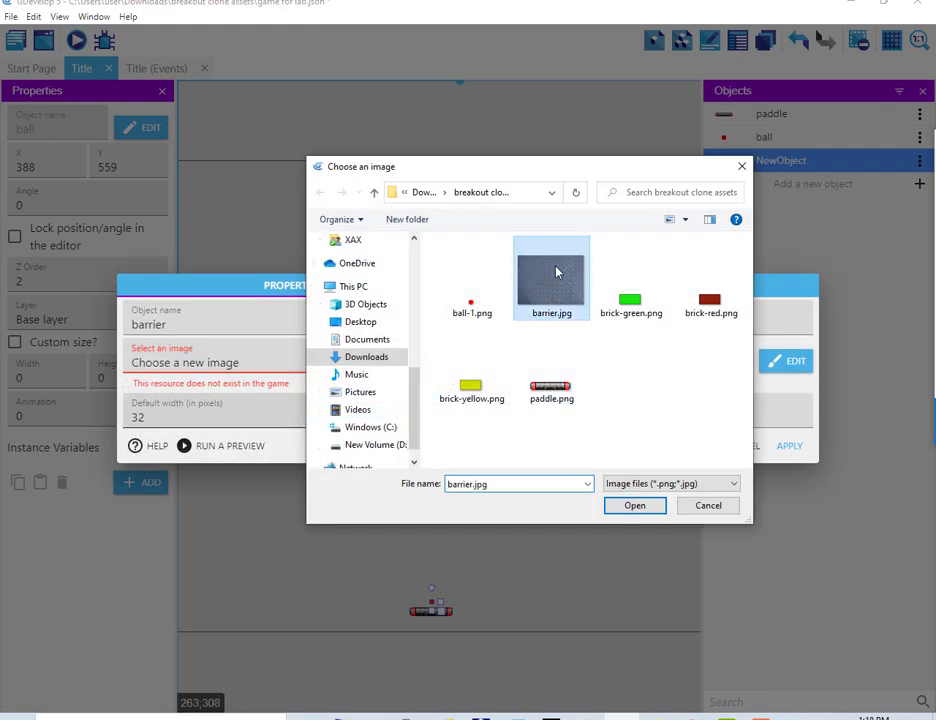
click(628, 506)
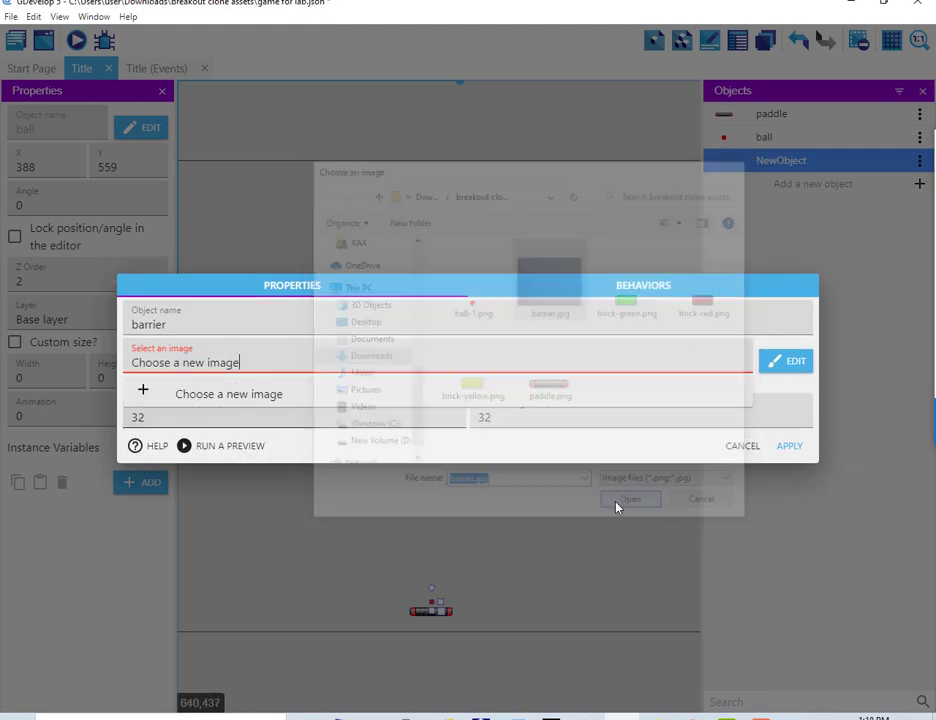
click(440, 348)
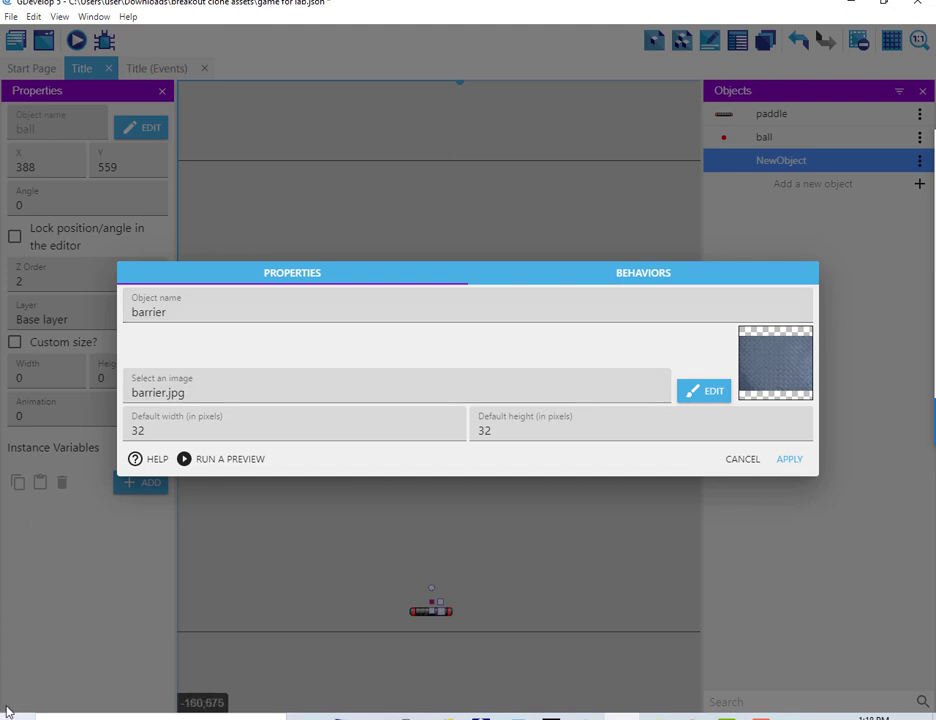
Set the barrier object's default width and height to 15 pixels each and apply the settings
double_click(152, 429)
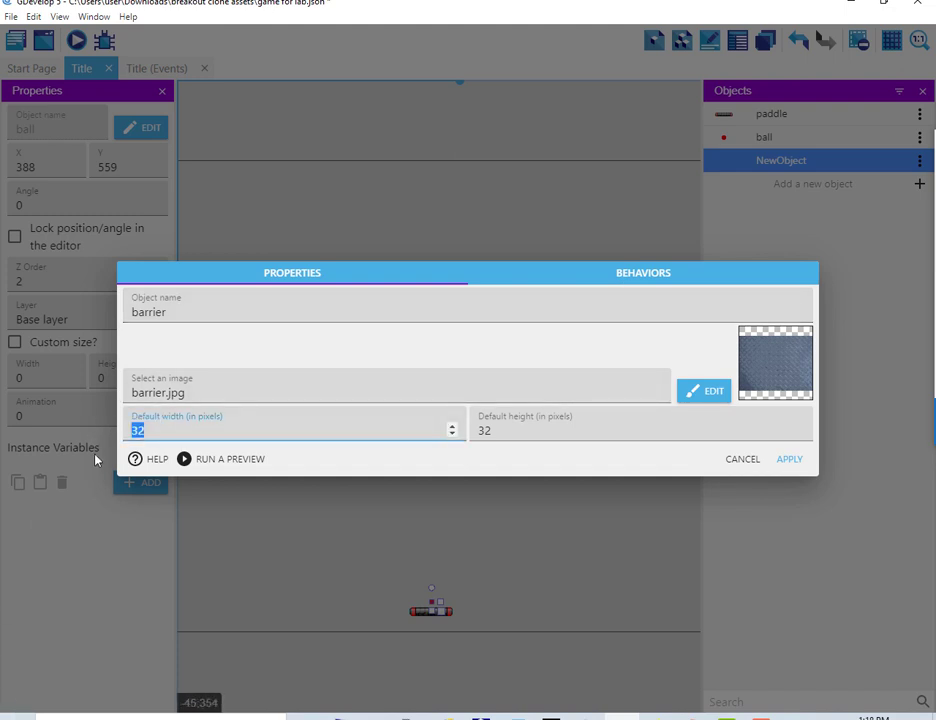
text(1)
key(Tab)
text(1)
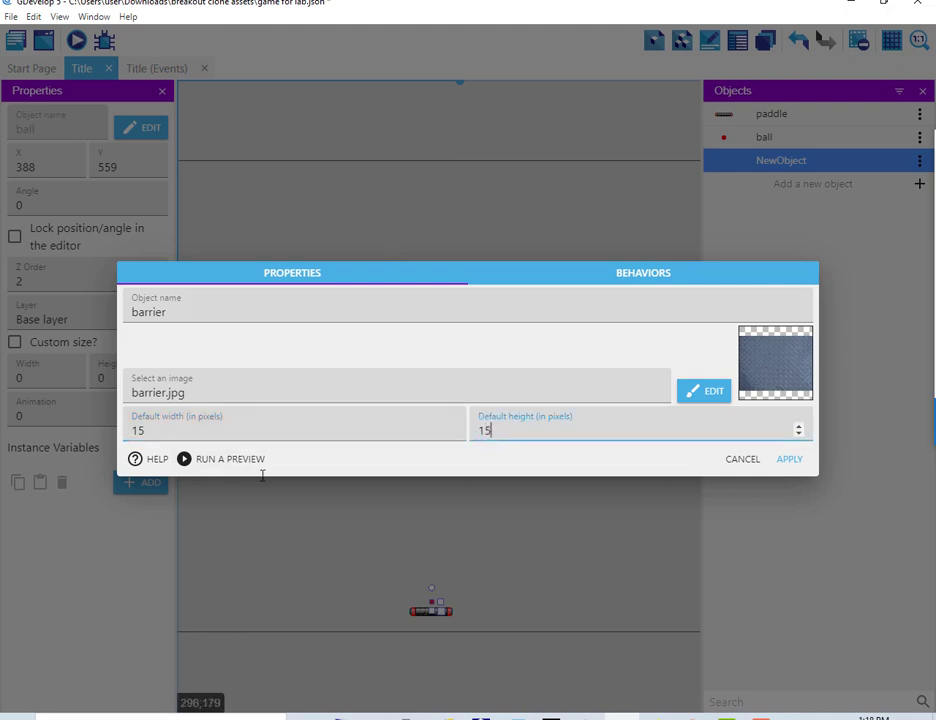
click(789, 460)
Place a barrier instance in the scene and stretch it into a vertical strip about 33 by 399 pixels
drag(719, 160, 342, 585)
click(267, 296)
drag(308, 627, 290, 611)
scroll(420, 275, down, 1)
scroll(420, 276, down, 1)
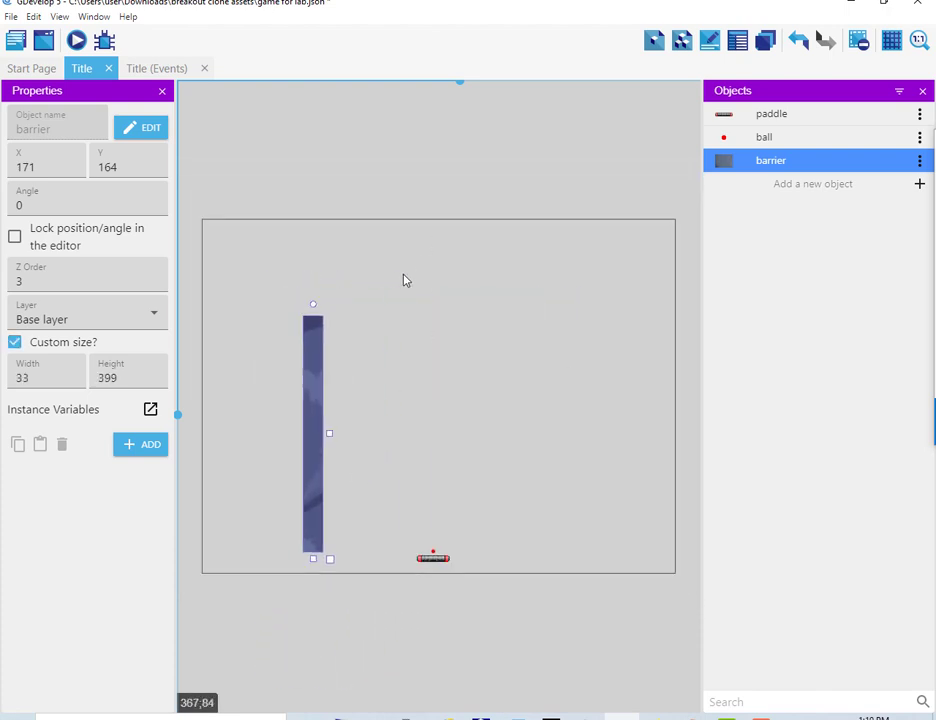
Move the barrier strip to the upper-left corner of the scene frame and set its position to X 15, Y 15
drag(320, 414, 226, 322)
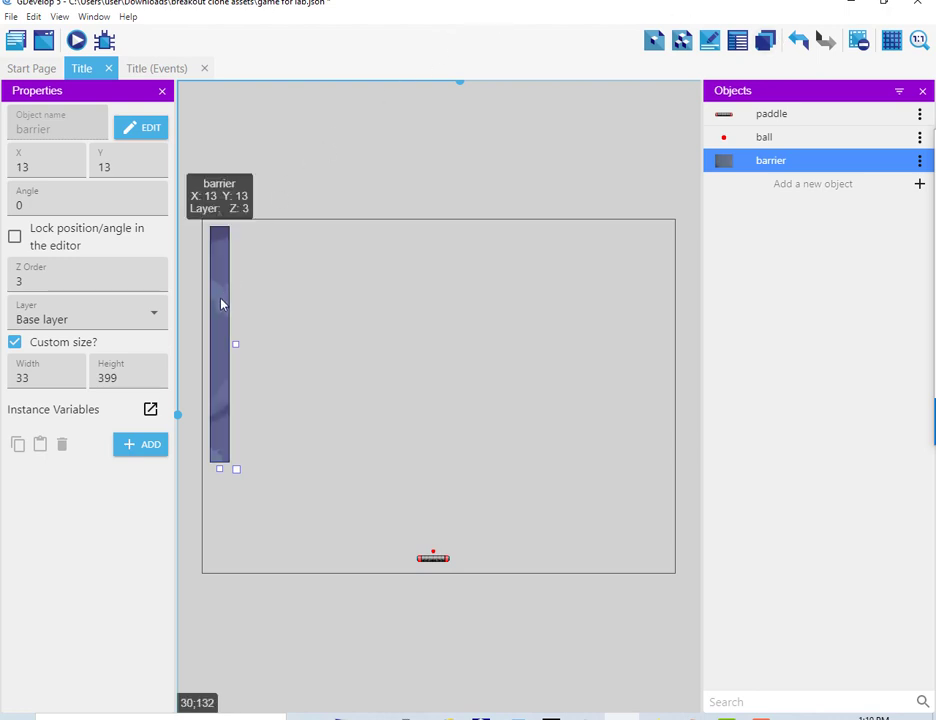
click(62, 164)
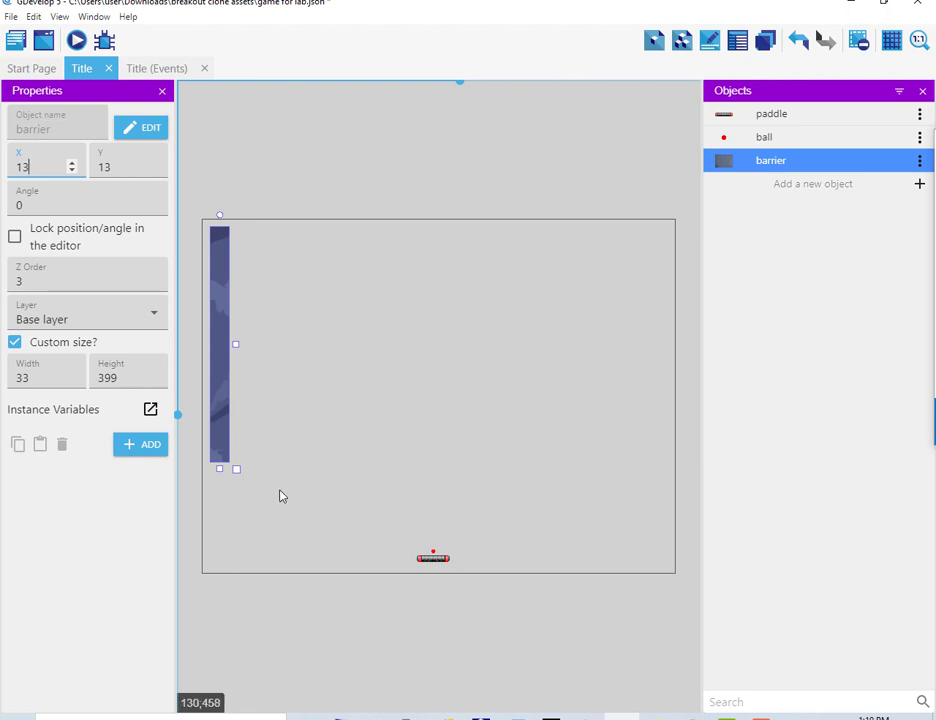
key(Up)
key(Up)
key(Tab)
key(Up)
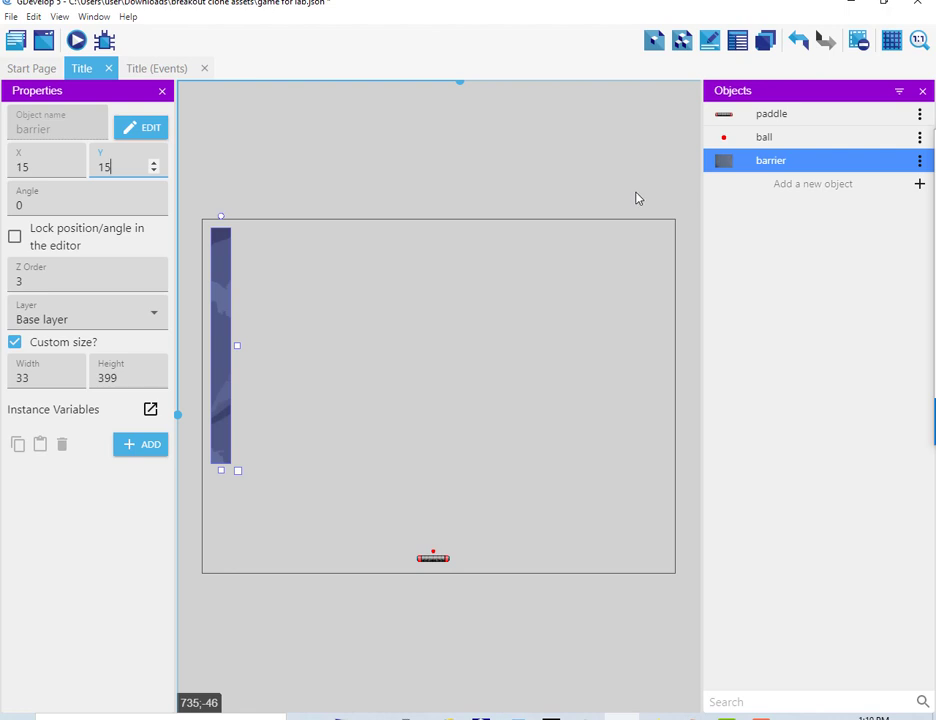
Set the barrier strip's custom width to 15 and its height to 585
key(Tab)
key(Tab)
key(Tab)
key(Tab)
key(Tab)
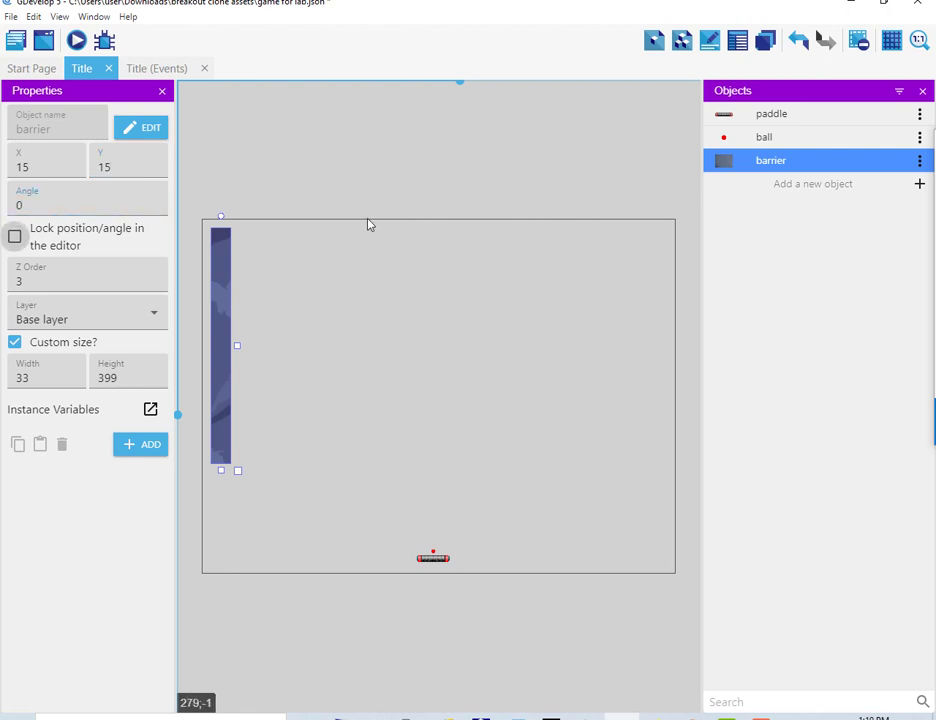
key(Tab)
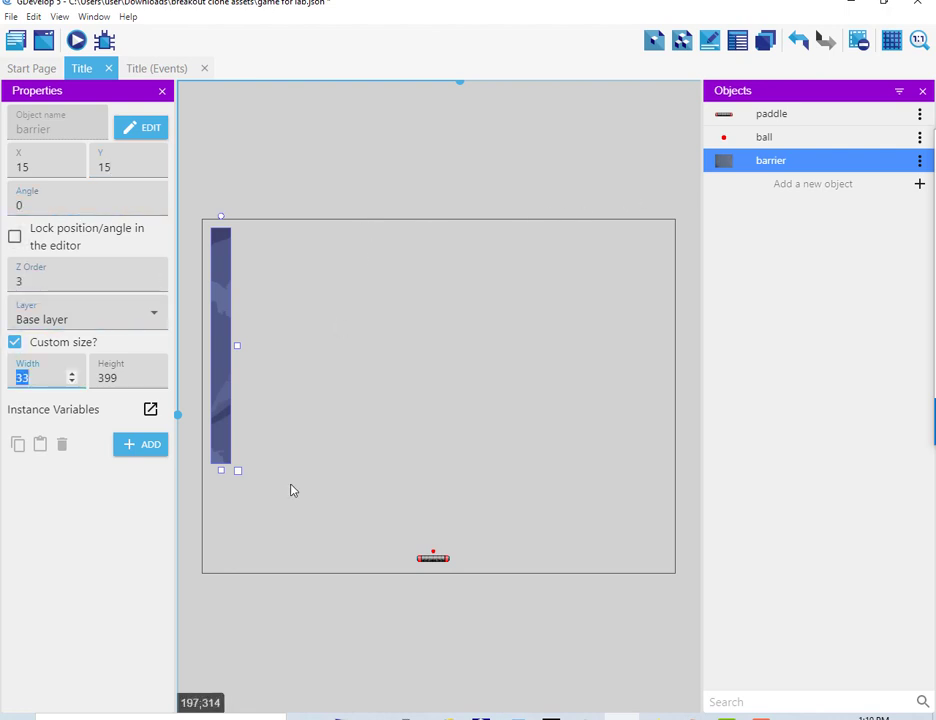
text(15)
key(Tab)
text(585)
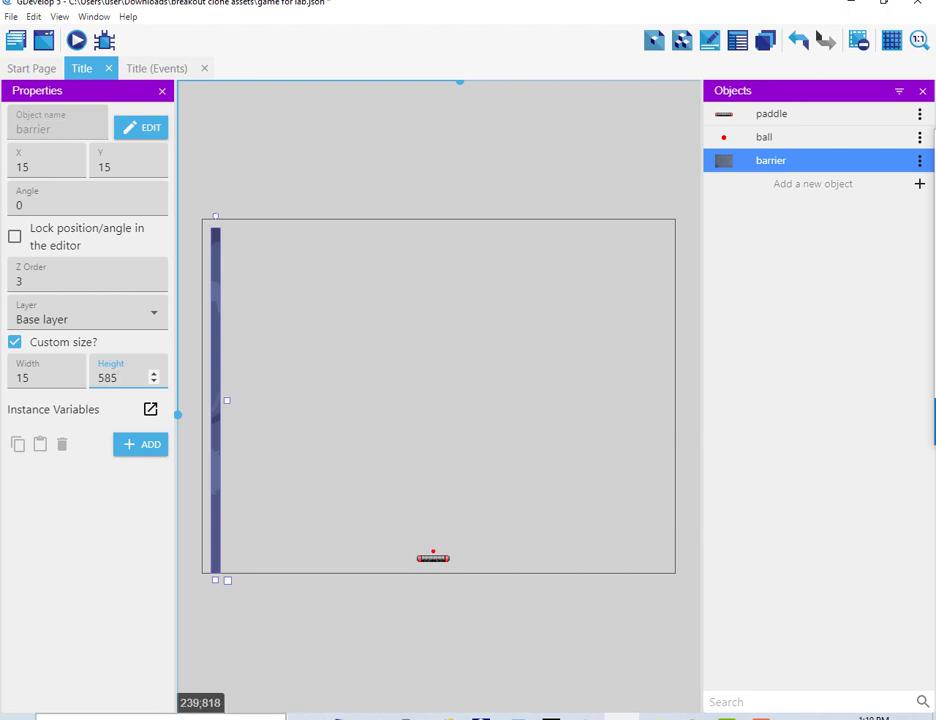
Shift the barrier strip slightly inward and return its position to X 15, Y 15
click(218, 466)
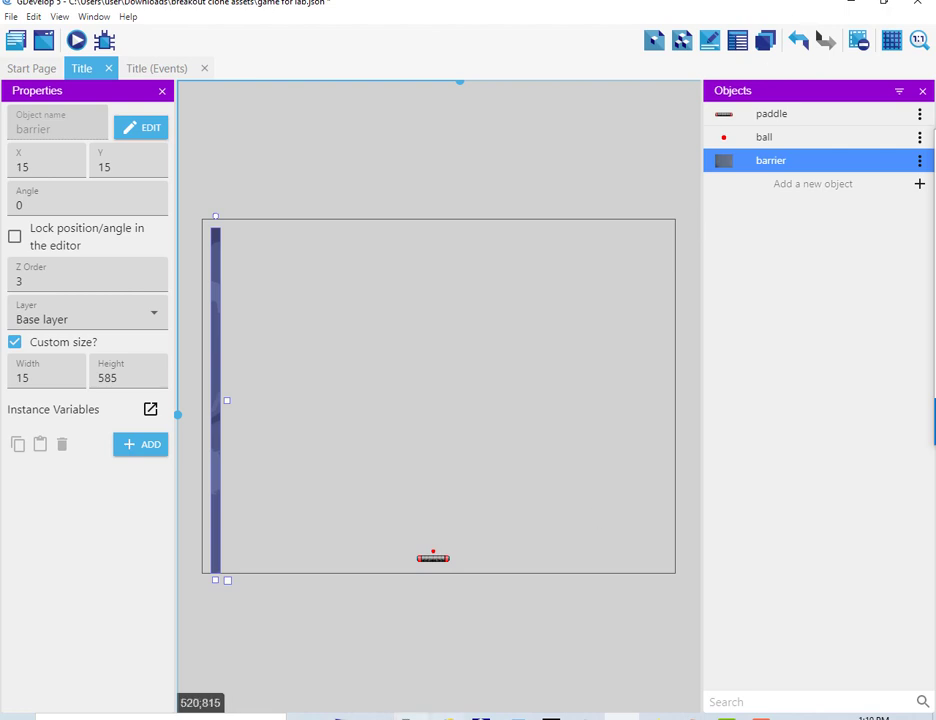
mouse_move(228, 402)
mouse_down()
mouse_move(253, 403)
mouse_move(233, 394)
mouse_up()
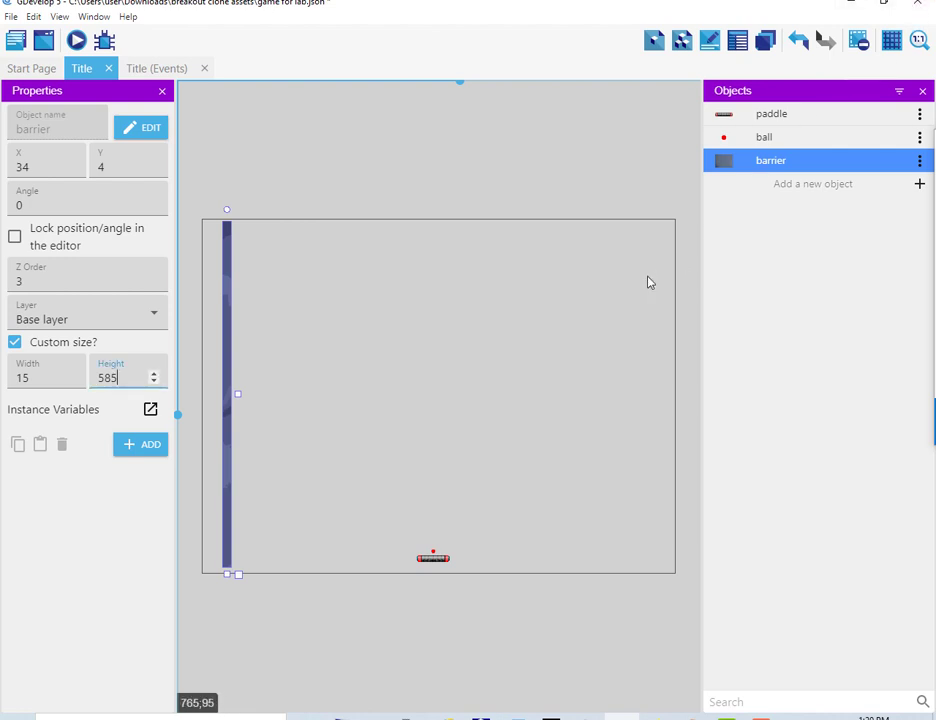
double_click(43, 170)
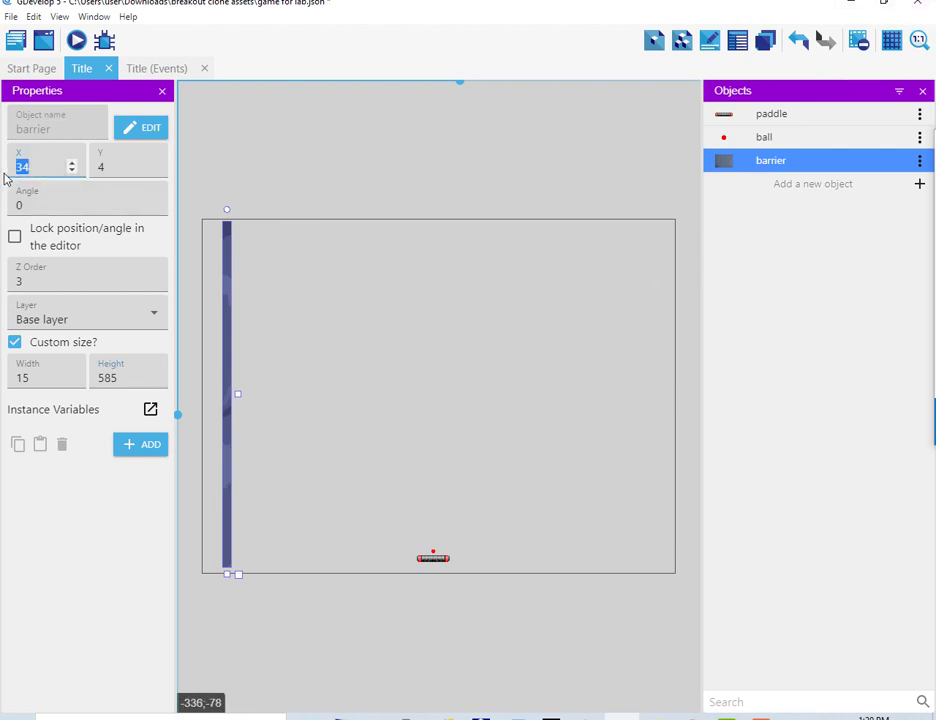
text(1)
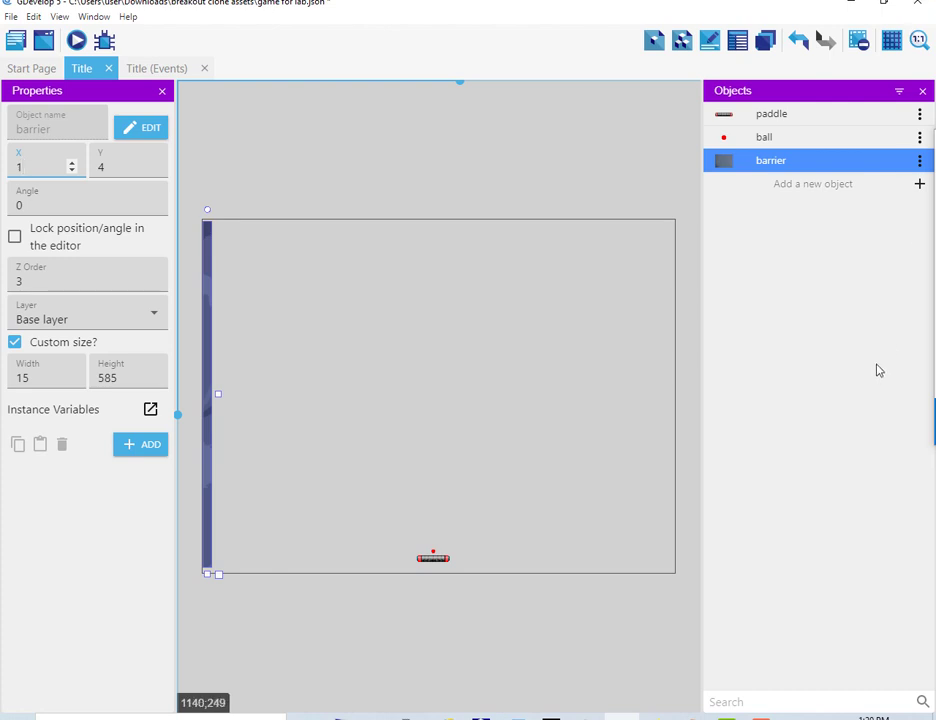
text(5)
key(Tab)
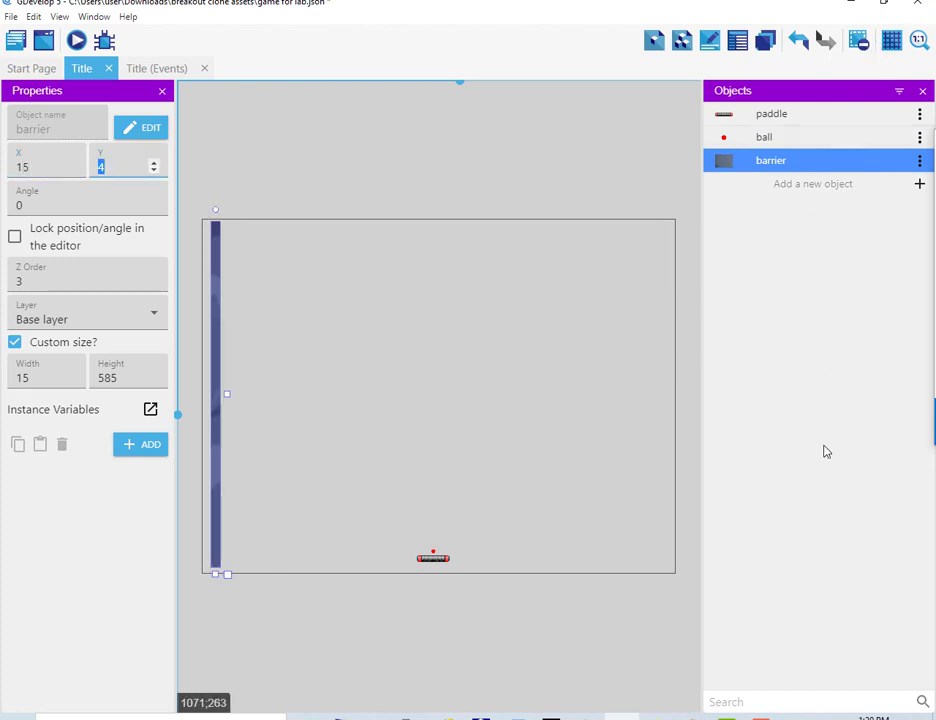
text(15)
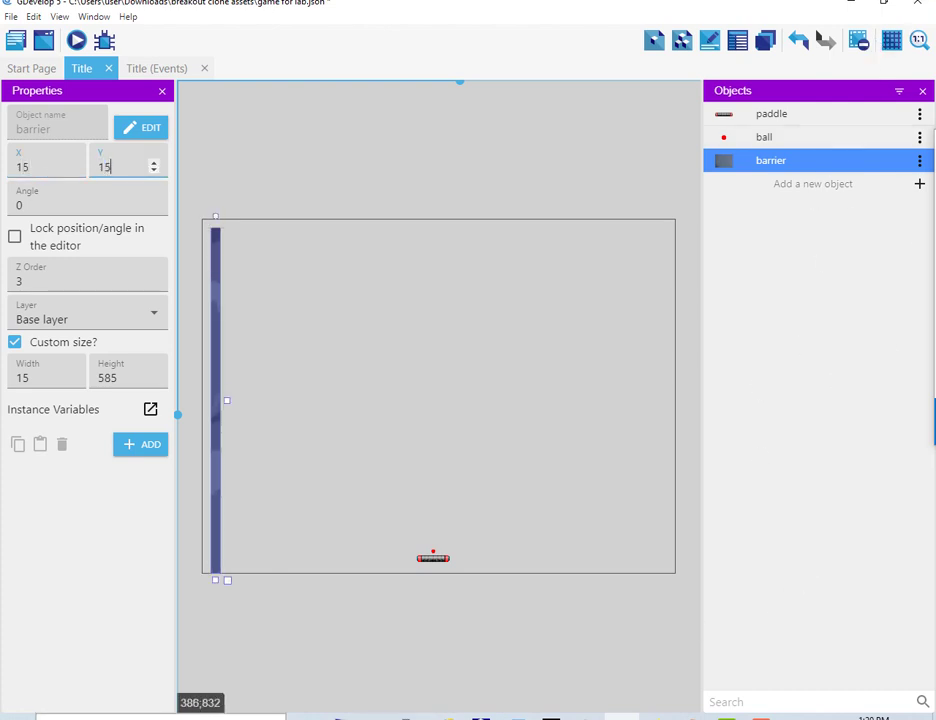
Duplicate the vertical barrier strip and place the copy along the opposite side of the scene frame
click(336, 443)
click(214, 381)
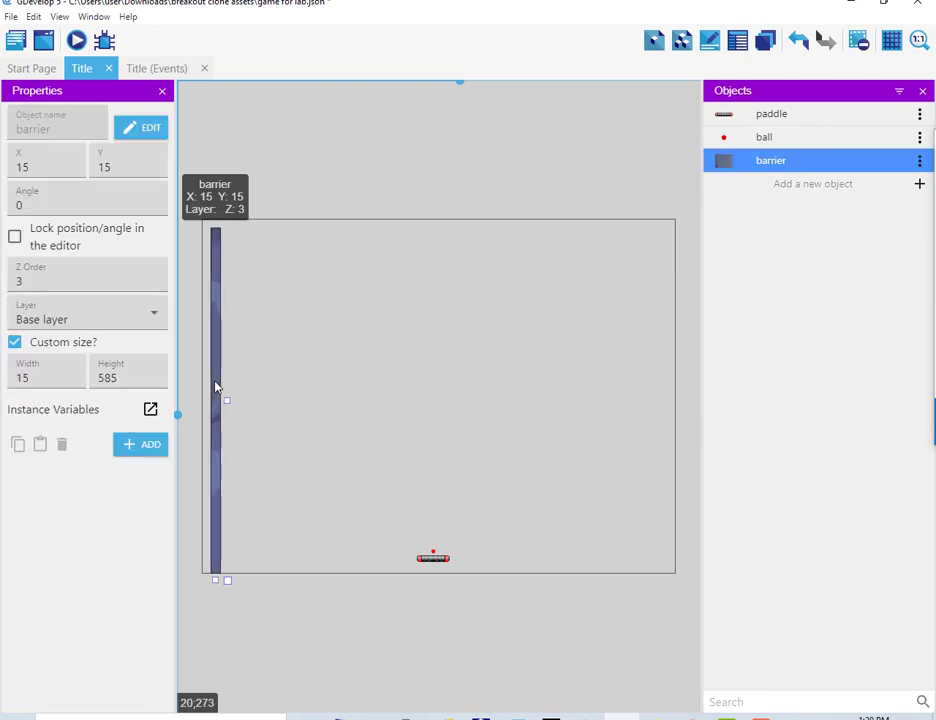
ctrl+drag(215, 381, 665, 380)
Set the duplicated barrier strip's position to X 770, Y 15
click(35, 167)
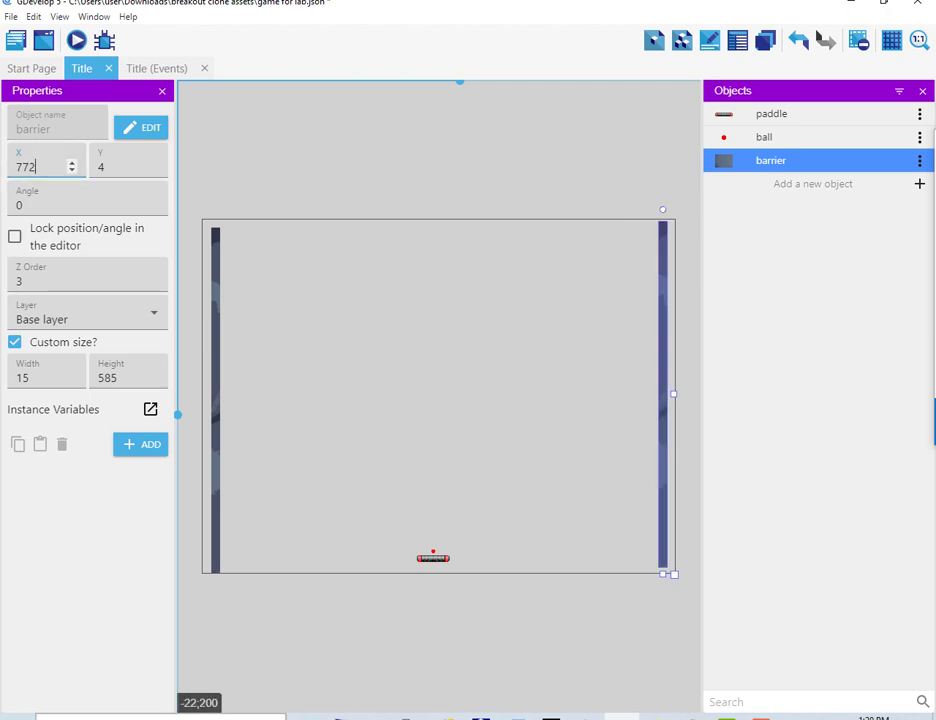
key(Down)
key(Down)
key(Tab)
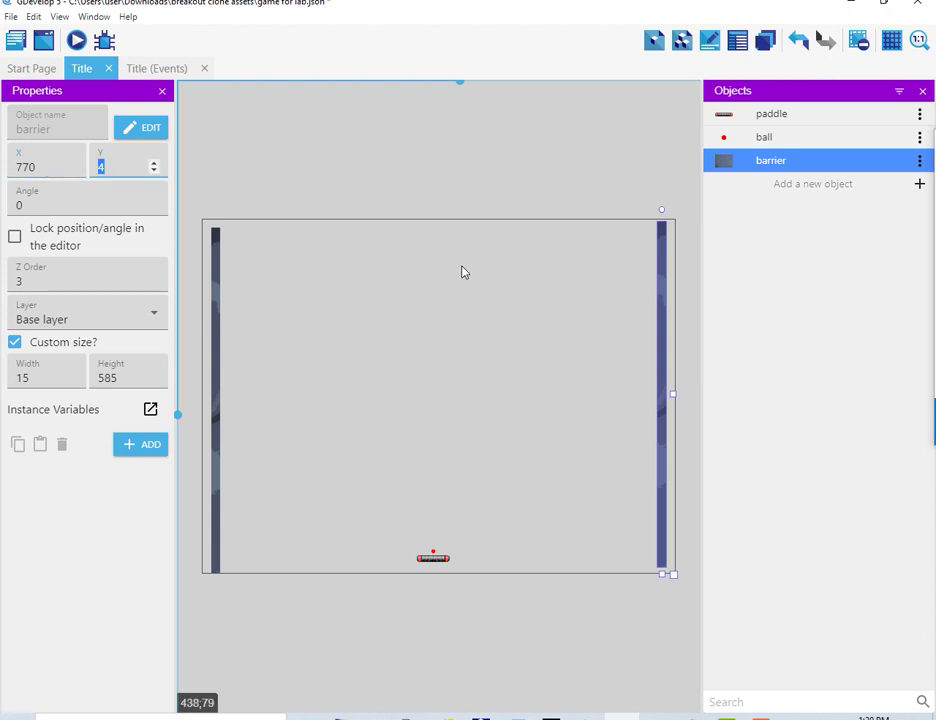
key(Up)
key(Up)
key(Up)
key(Up)
key(Up)
key(Up)
key(Up)
key(Up)
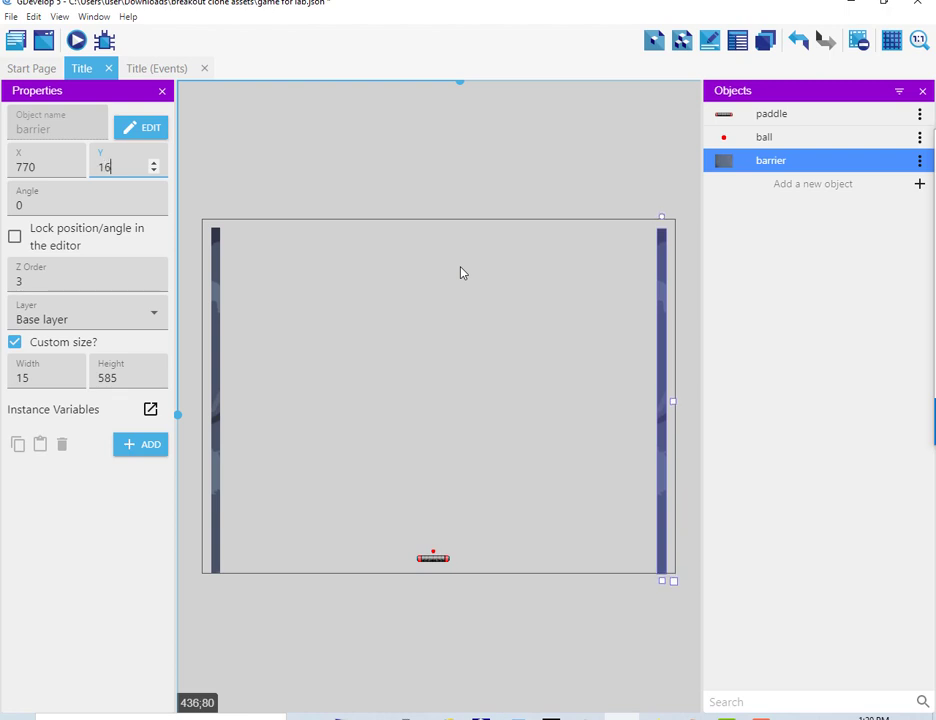
key(Tab)
key(Tab)
key(Tab)
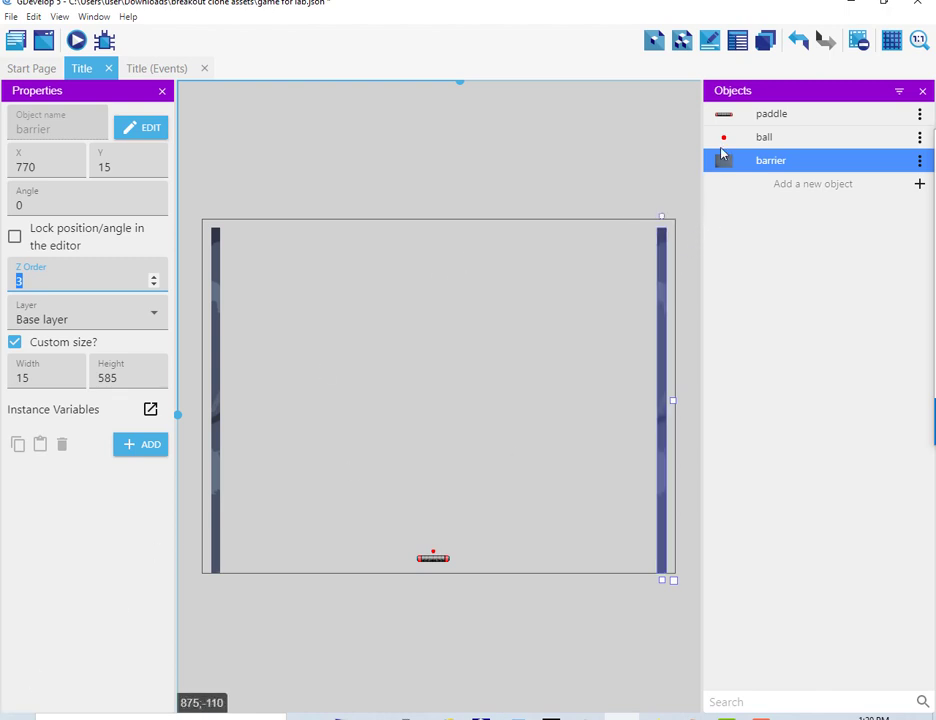
Add a horizontal barrier strip about 623 by 15 pixels near the frame's upper edge and set its position to X 15, Y 15
drag(733, 163, 638, 242)
click(269, 236)
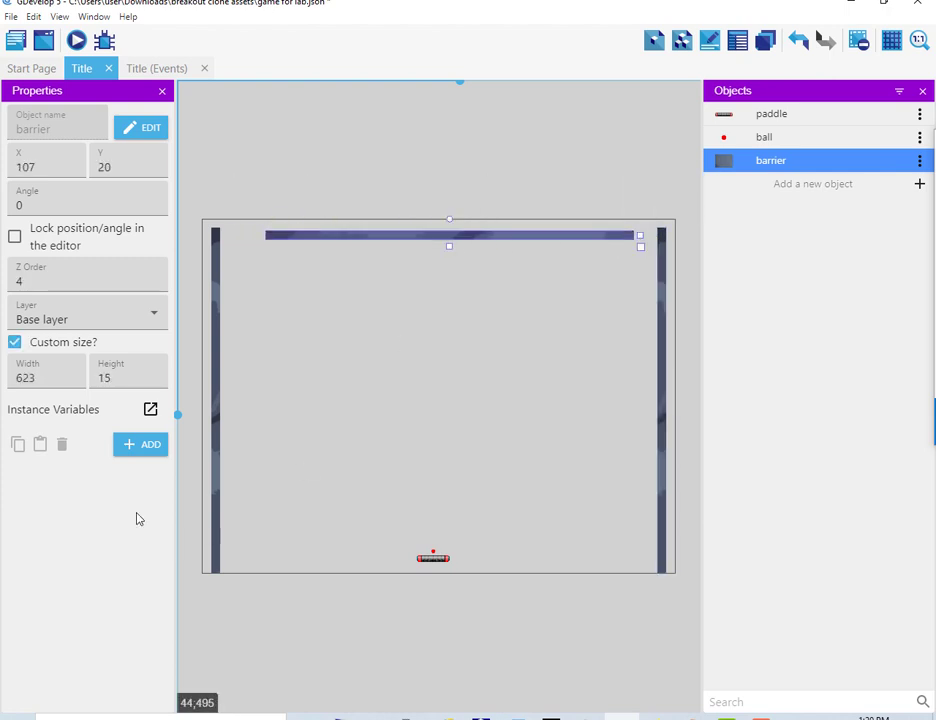
drag(33, 167, 8, 167)
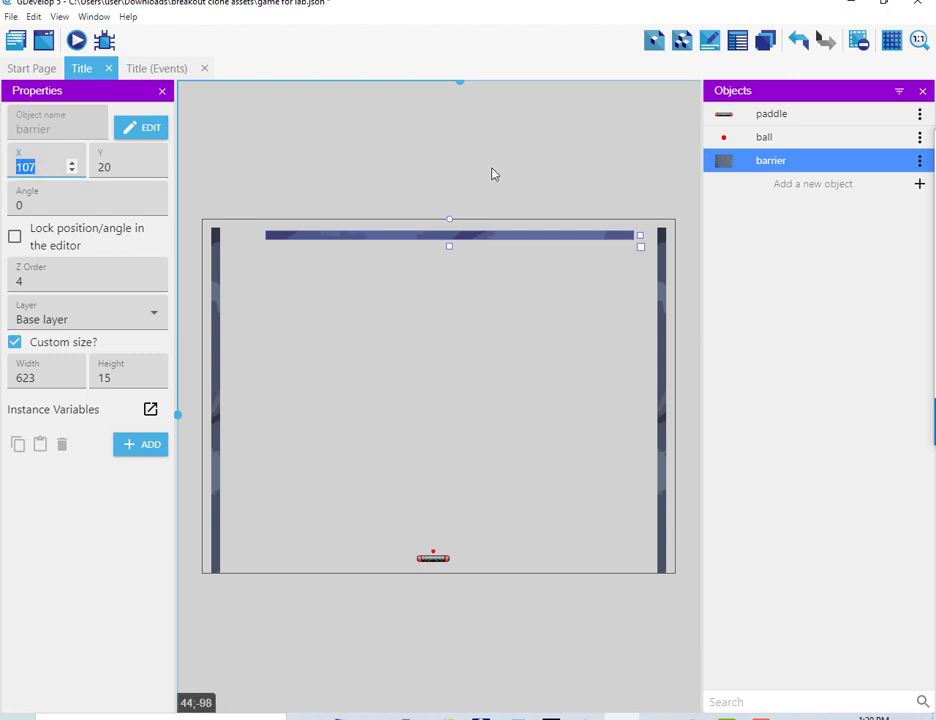
text(15)
key(Tab)
text(15)
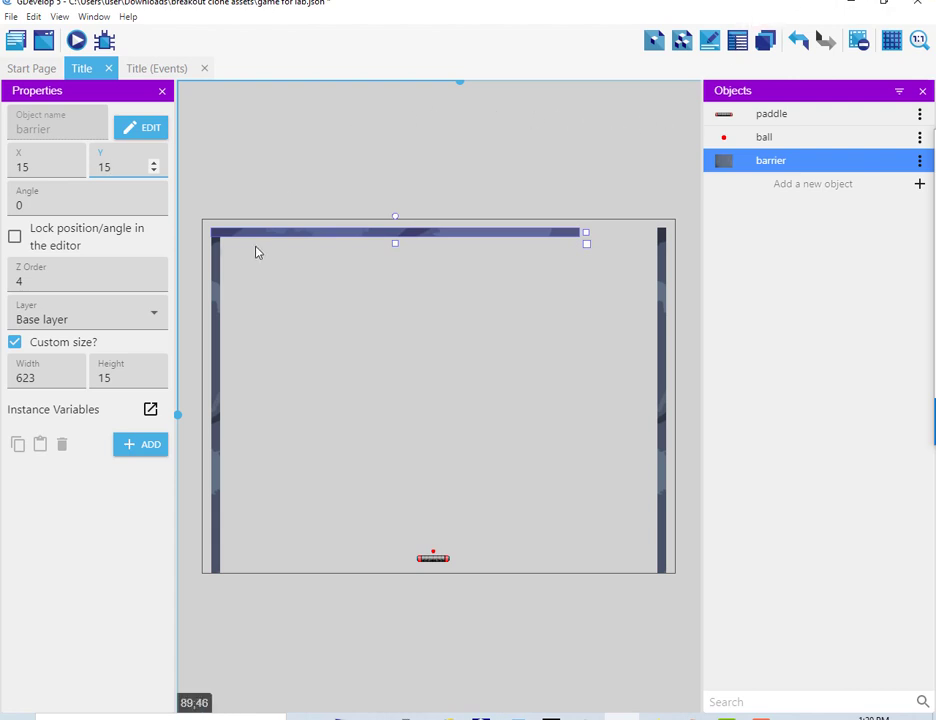
Set the horizontal barrier strip's custom width to 770 so that it spans both vertical walls
key(Tab)
key(Tab)
key(Tab)
key(Tab)
key(Tab)
key(Tab)
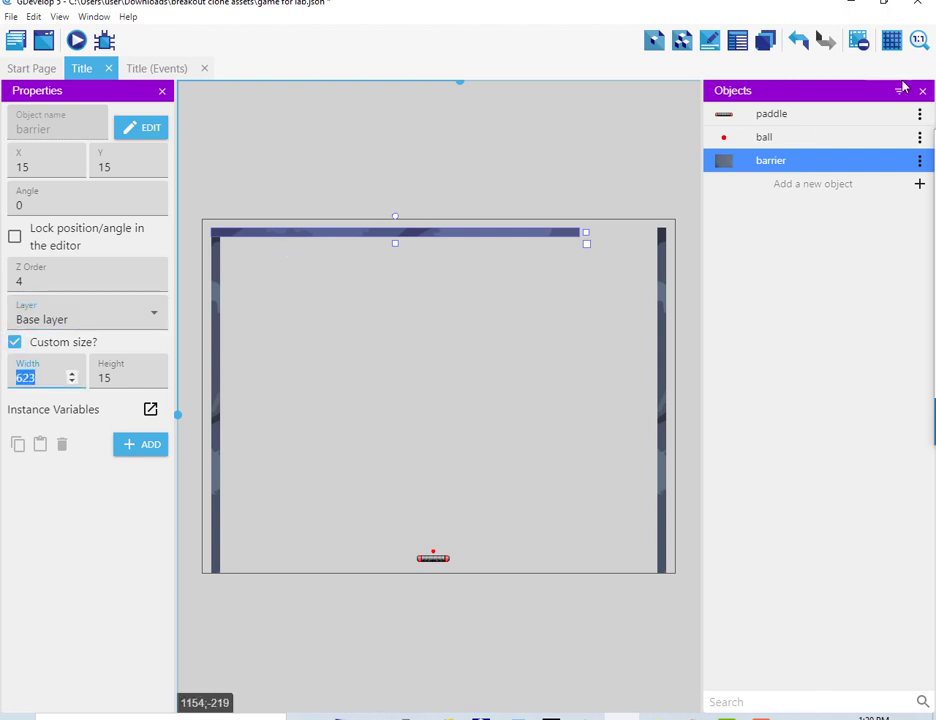
text(770)
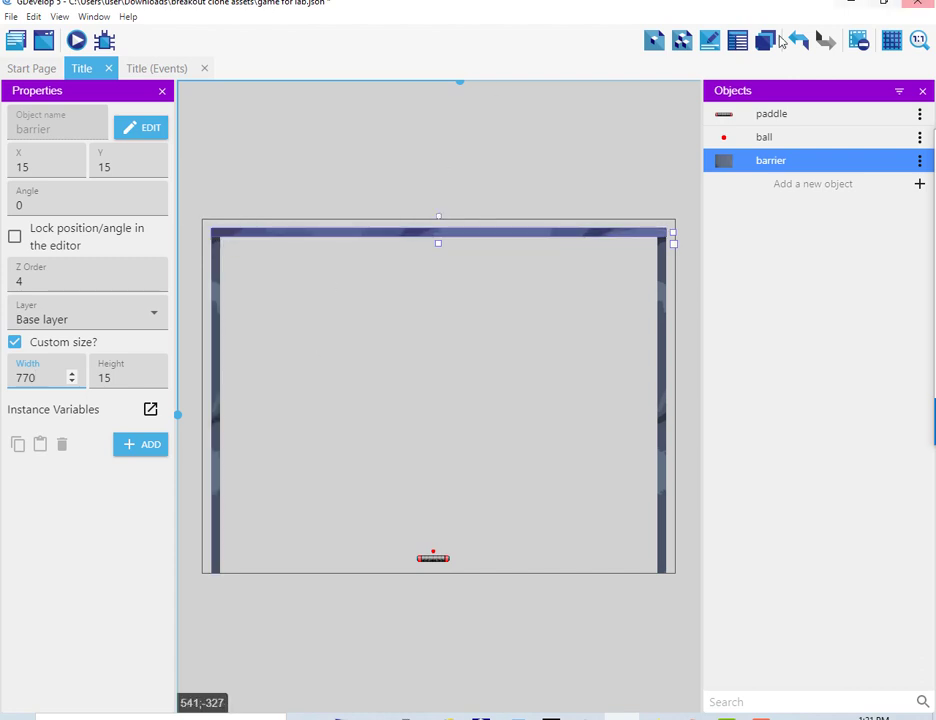
Set the horizontal barrier strip's Z order to -1, then select the left vertical wall
click(33, 280)
double_click(18, 280)
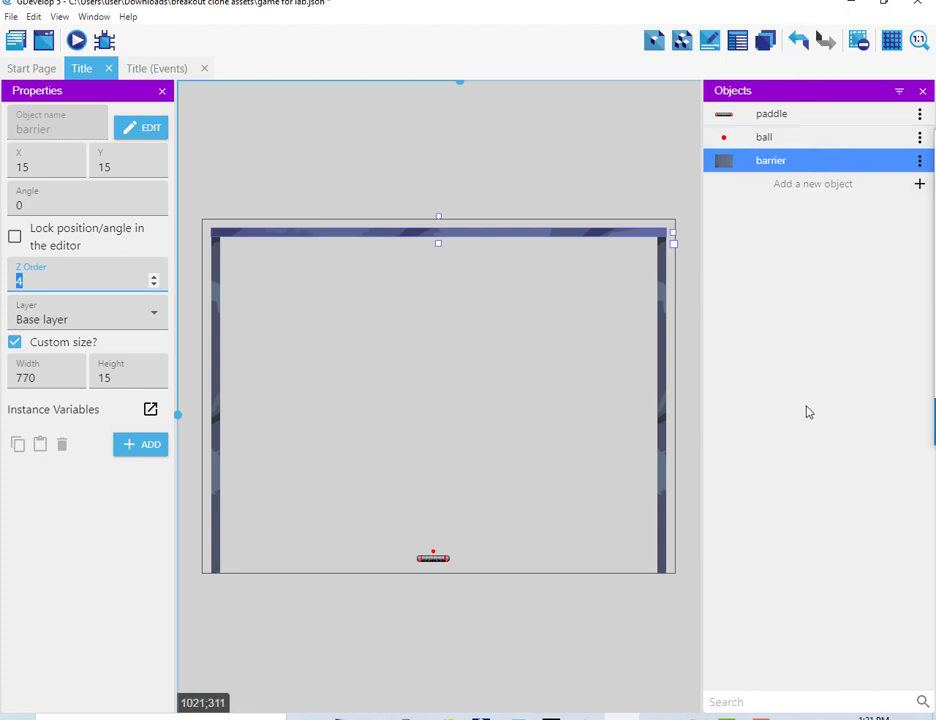
text(-1)
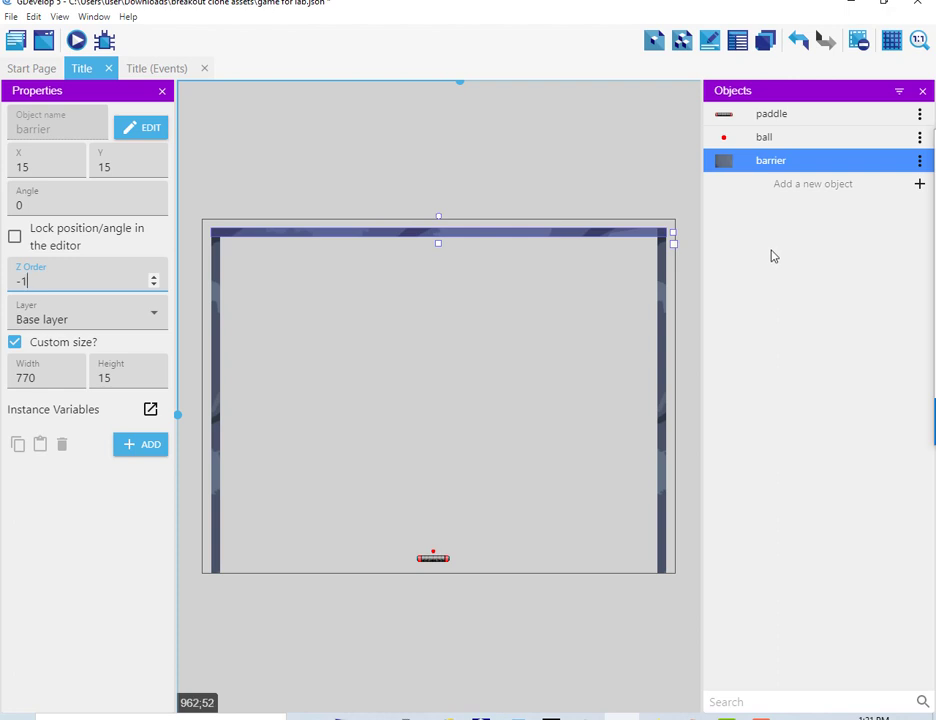
key(Tab)
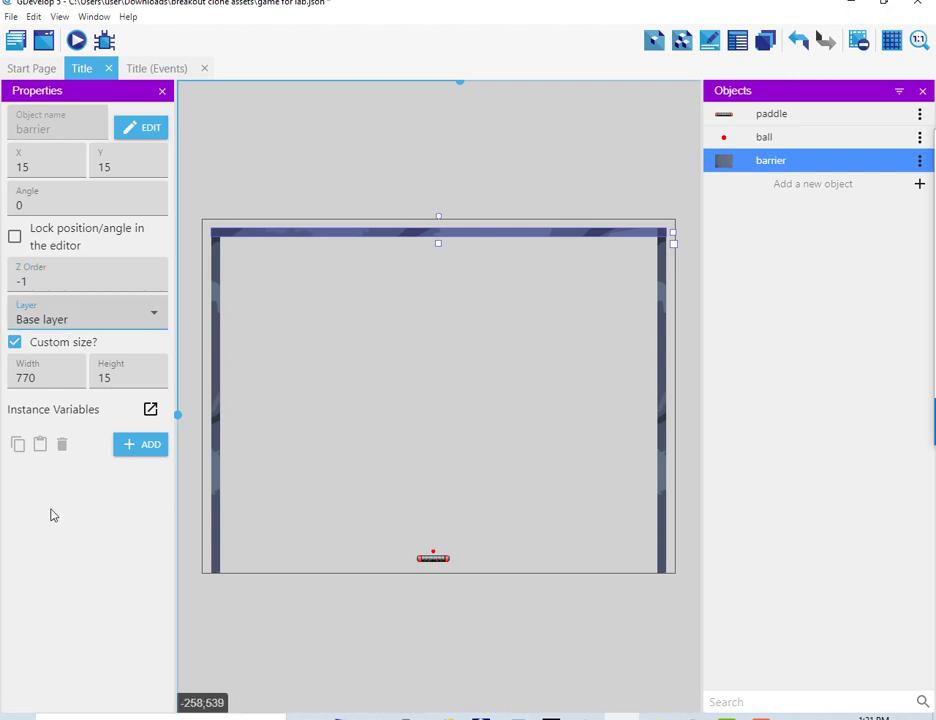
click(218, 298)
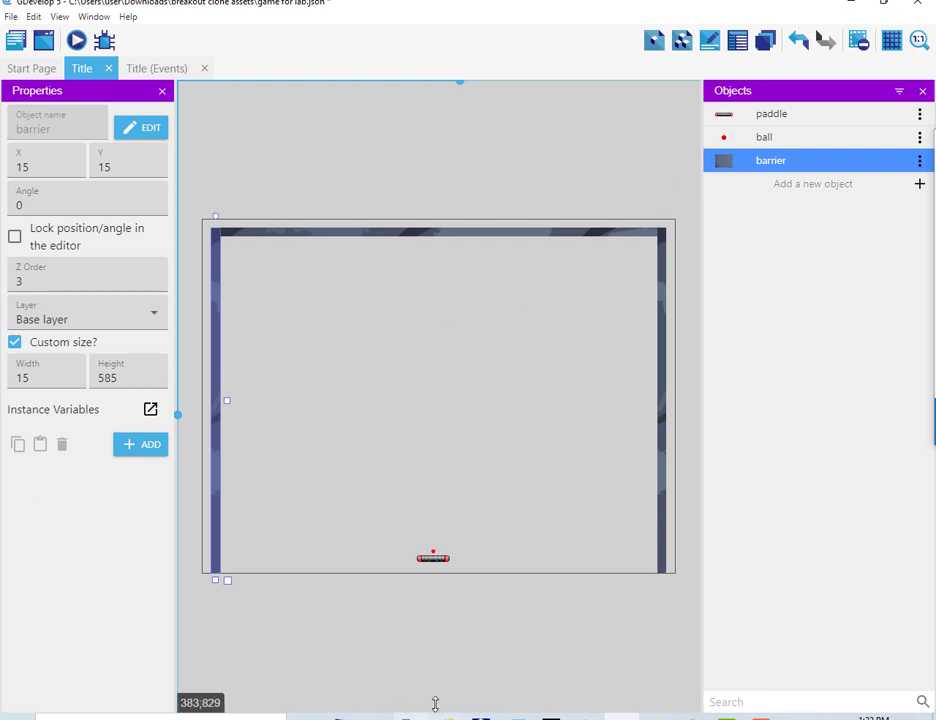
Add a new Text object to the scene's object list
click(920, 186)
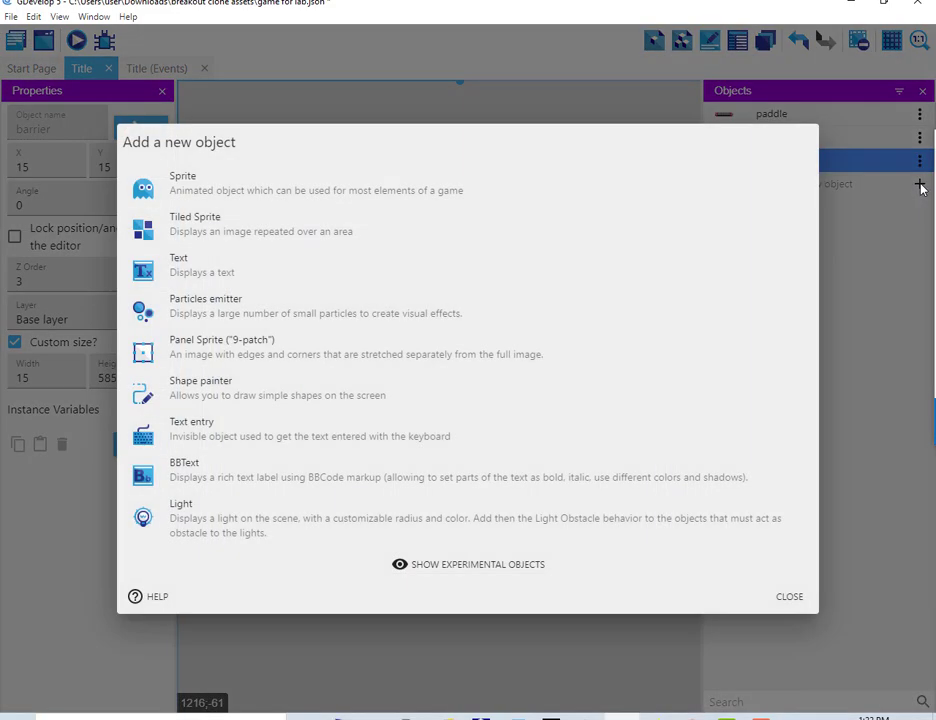
click(483, 273)
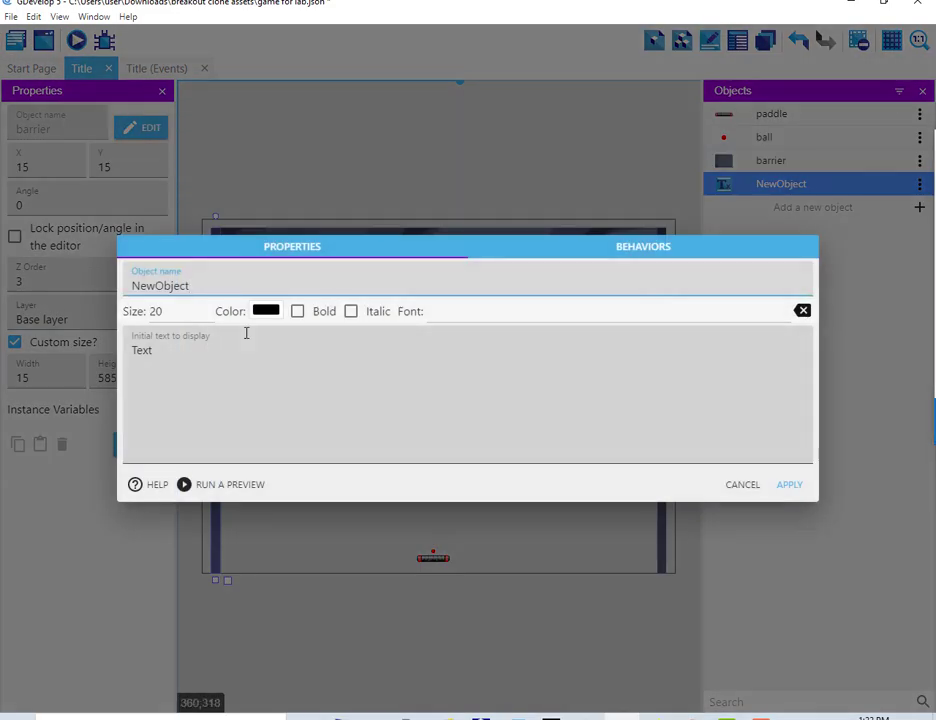
Try to name the new text object "text display" with a space between the words
drag(190, 283, 3, 285)
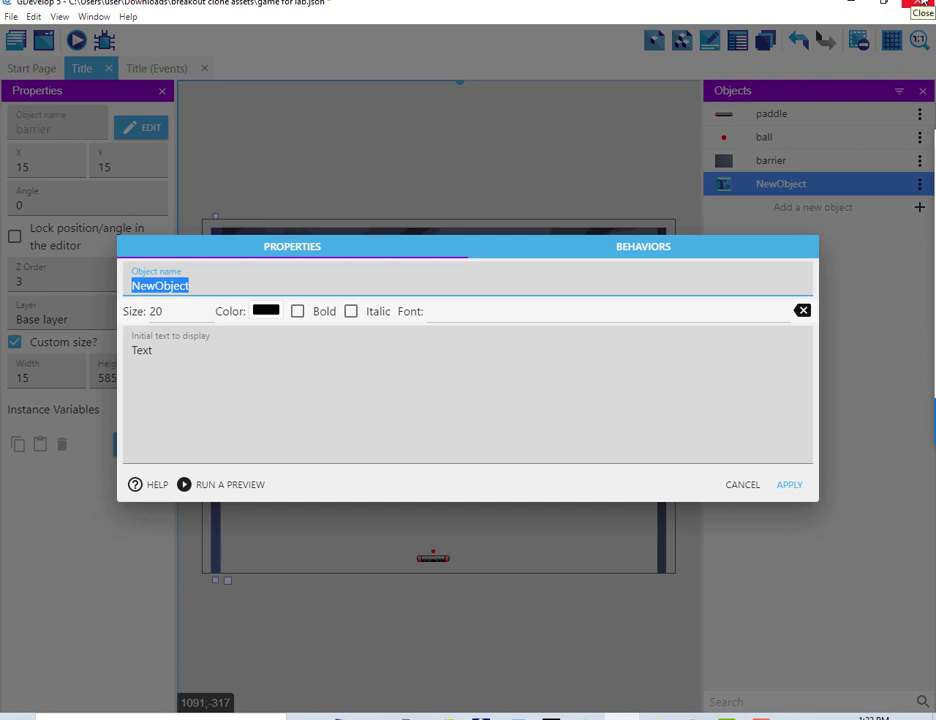
text(di)
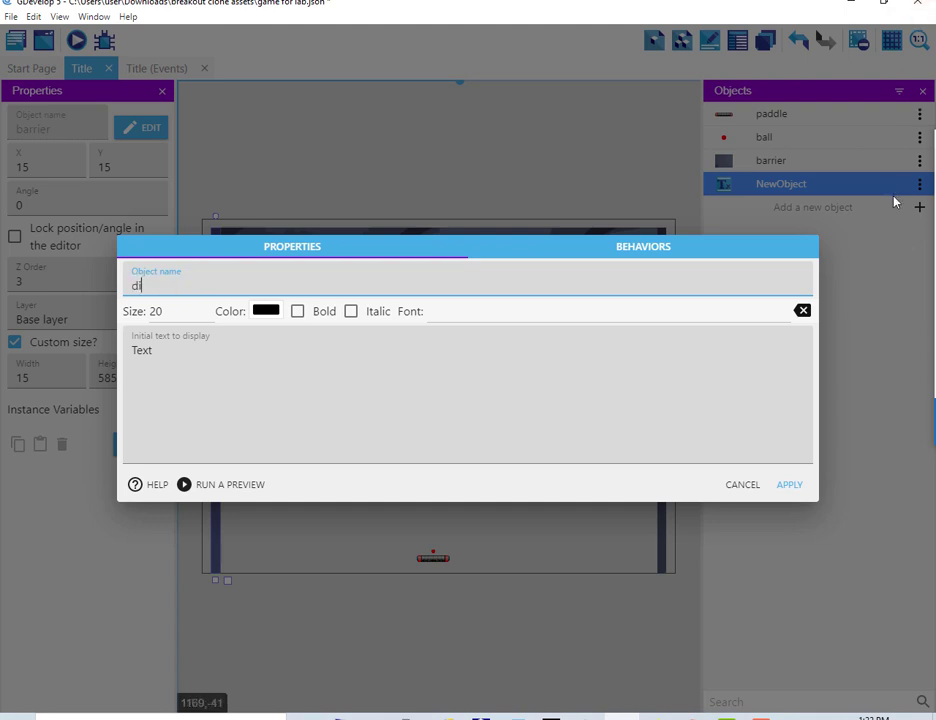
text(splay)
text(te)
text(xt)
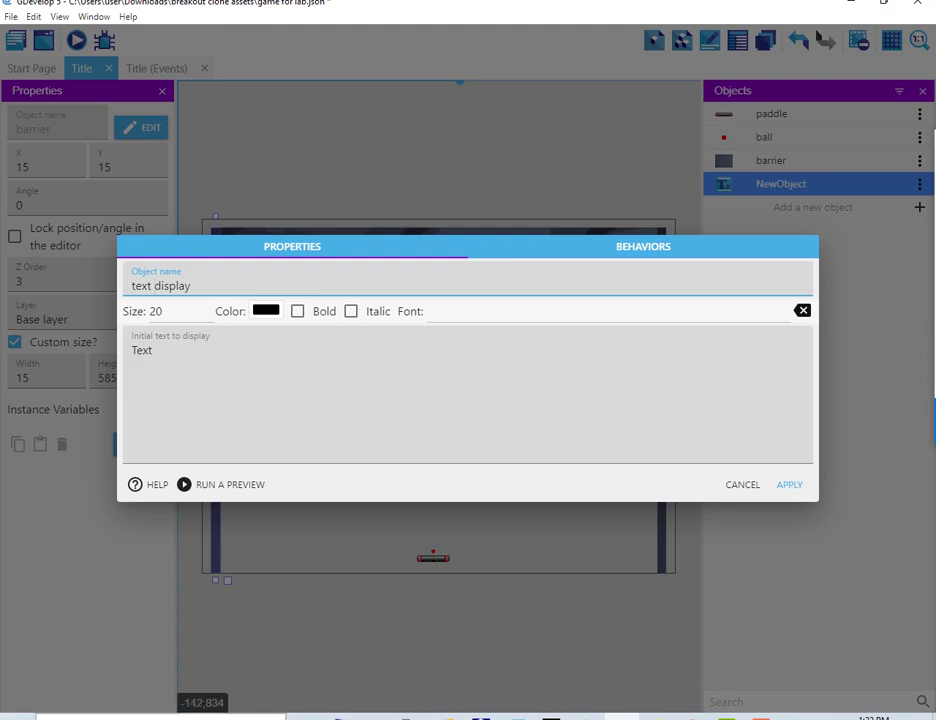
click(180, 438)
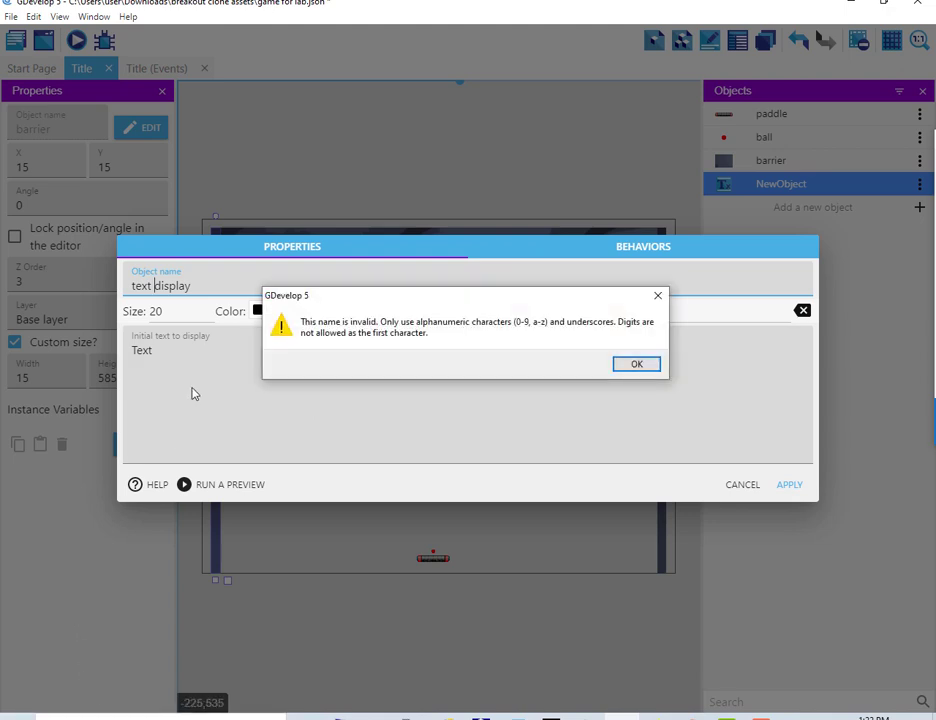
click(637, 363)
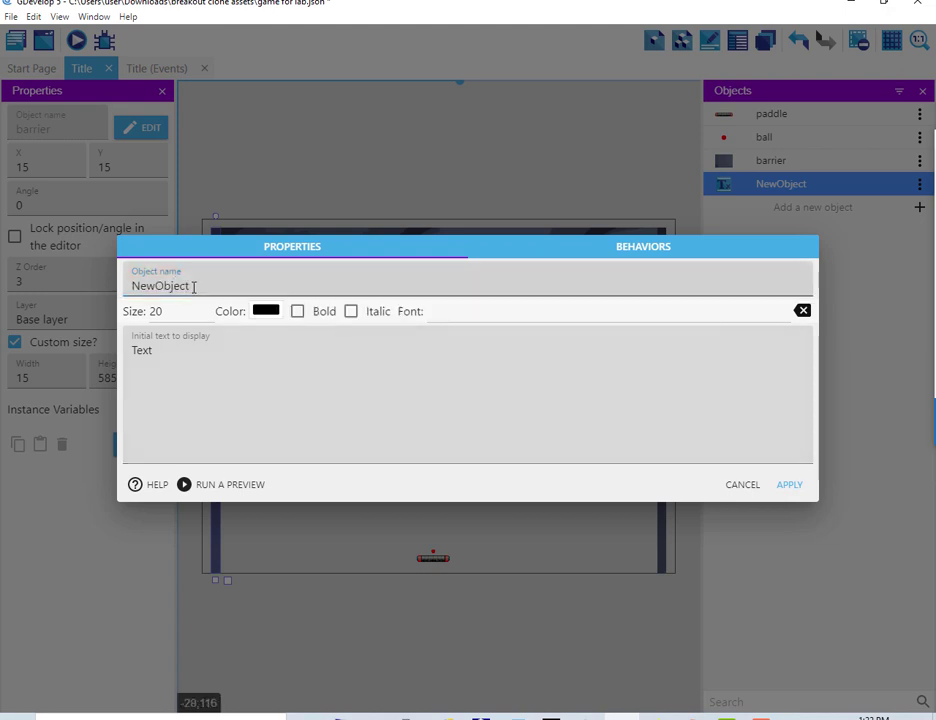
Name the new text object "text_display"
drag(188, 288, 90, 309)
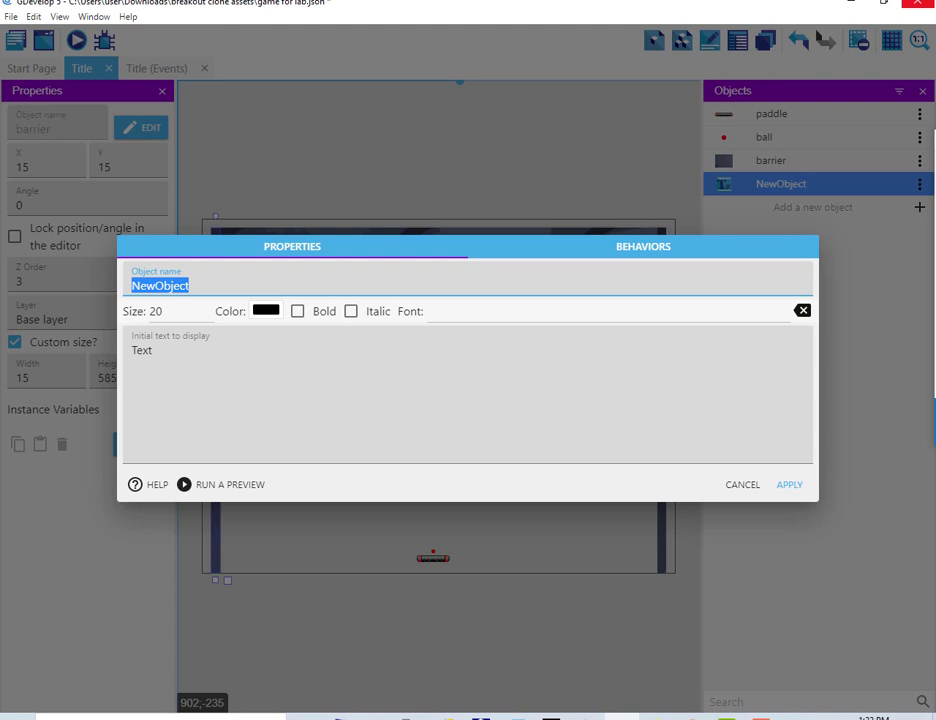
text(text)
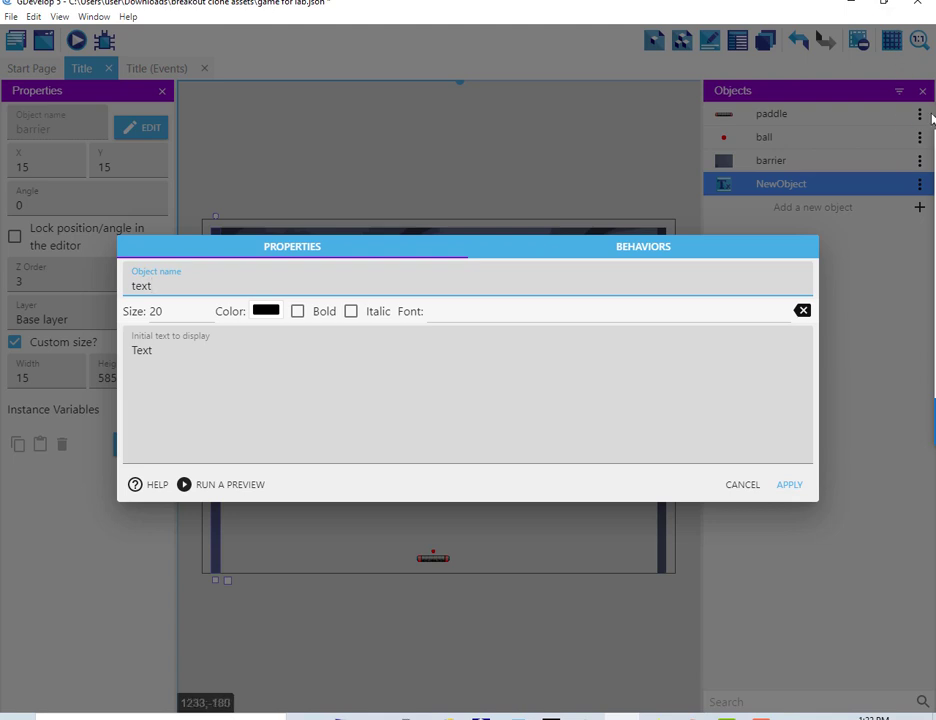
mouse_move(930, 173)
text(_)
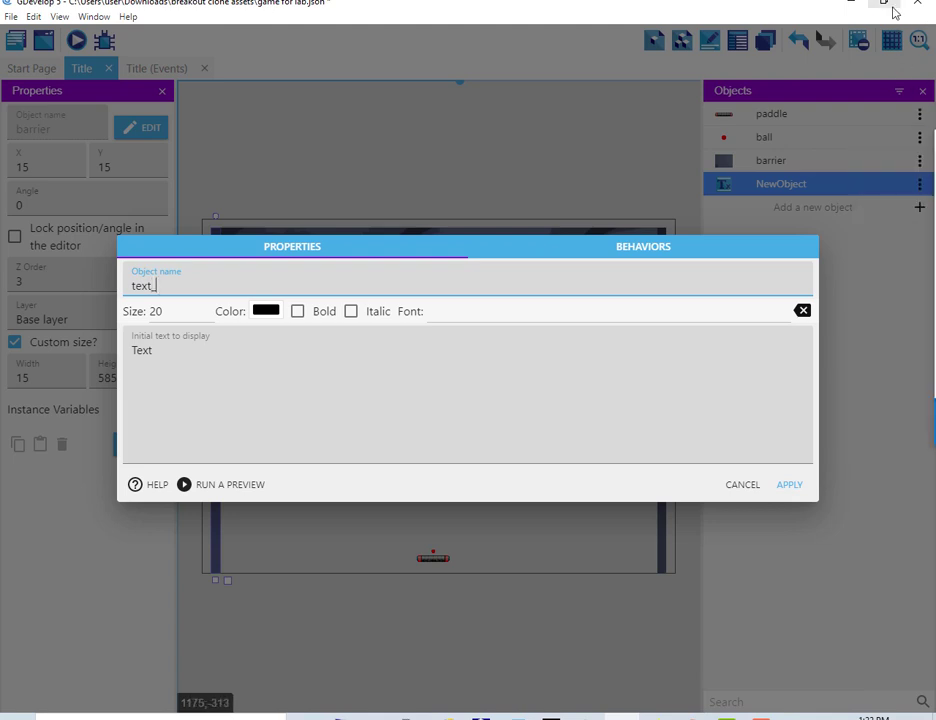
text(display)
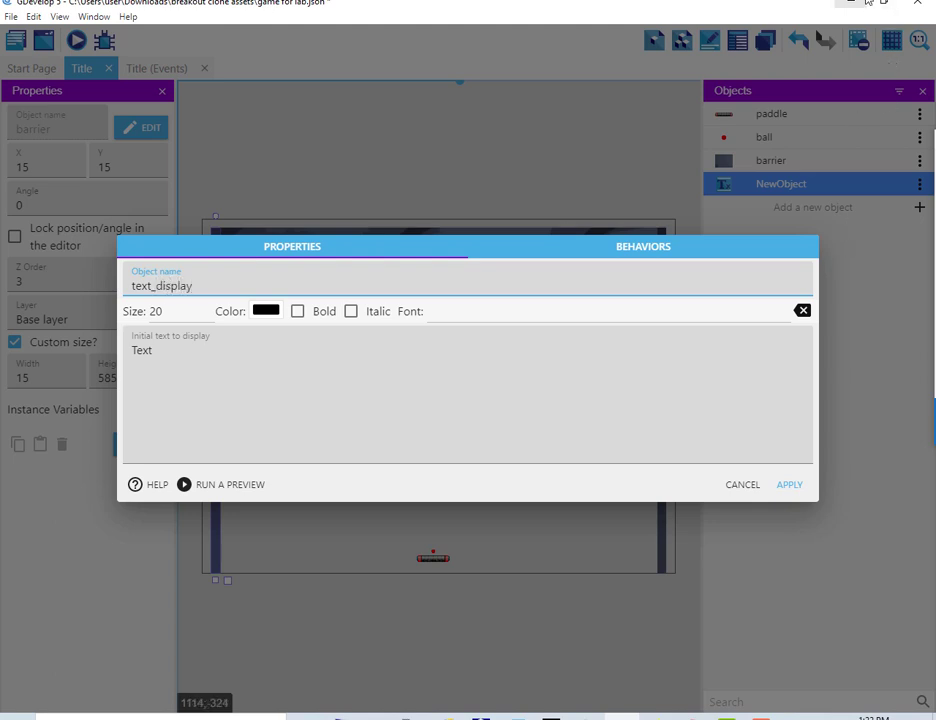
Set the text object's font size to 36, and open the font file chooser without picking a file
key(Tab)
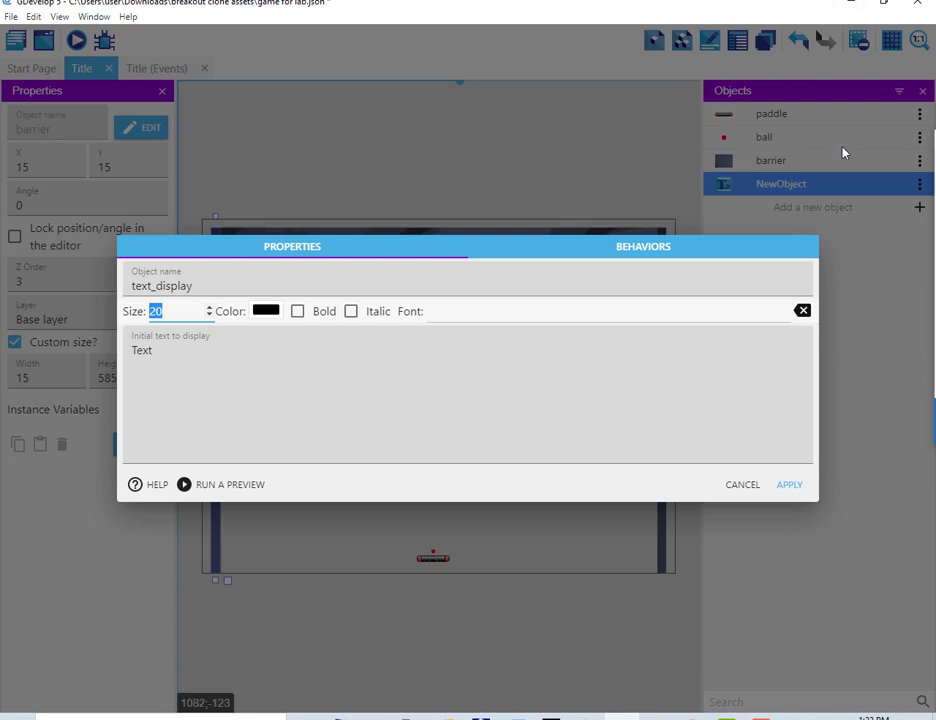
text(36)
key(Tab)
key(Tab)
key(Tab)
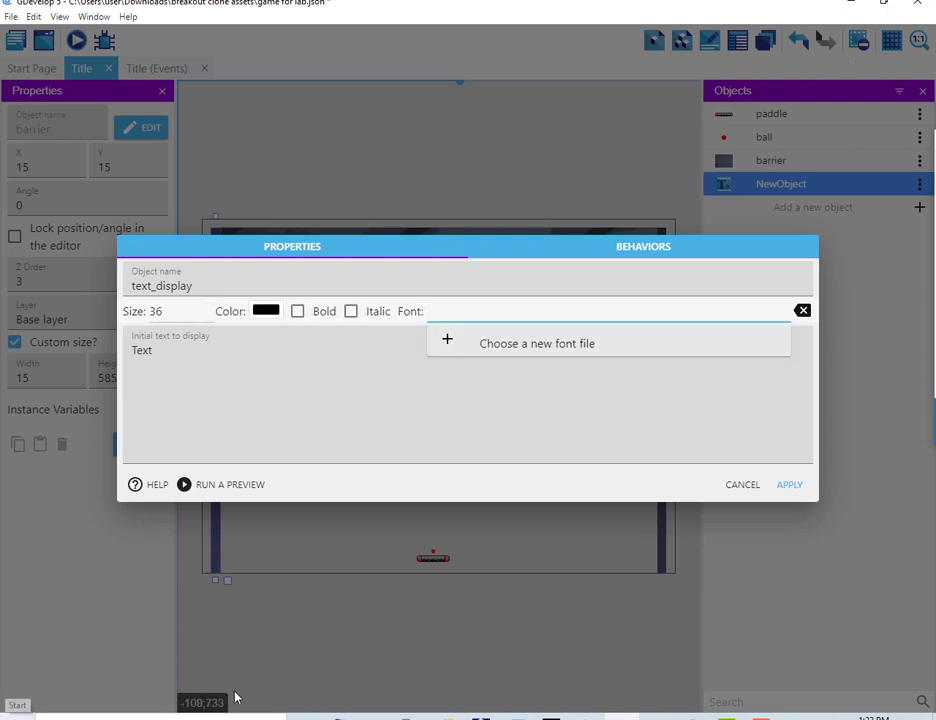
click(530, 344)
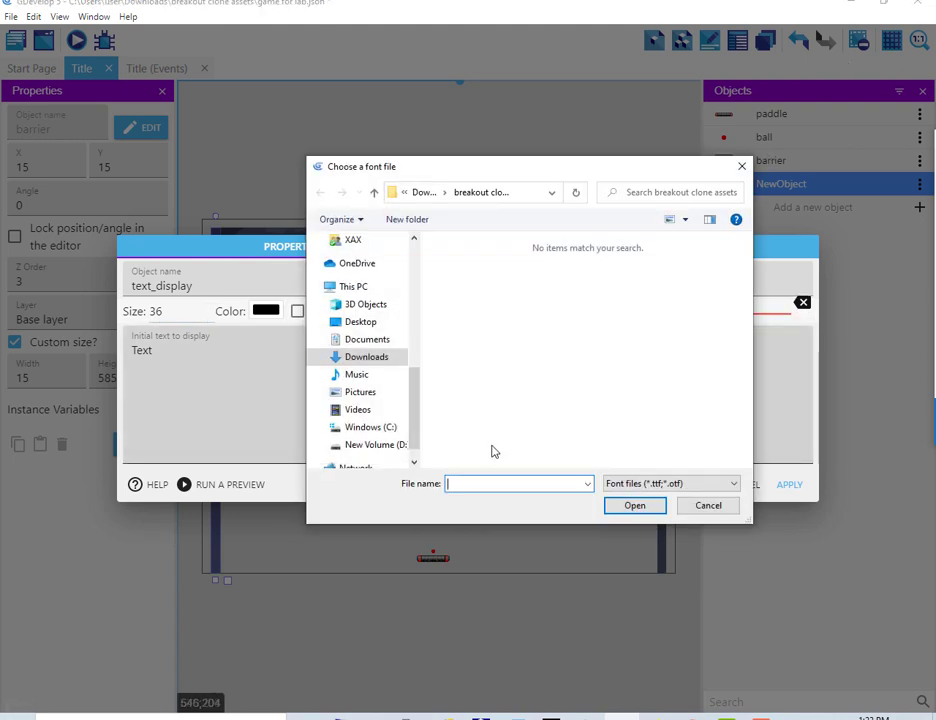
click(712, 507)
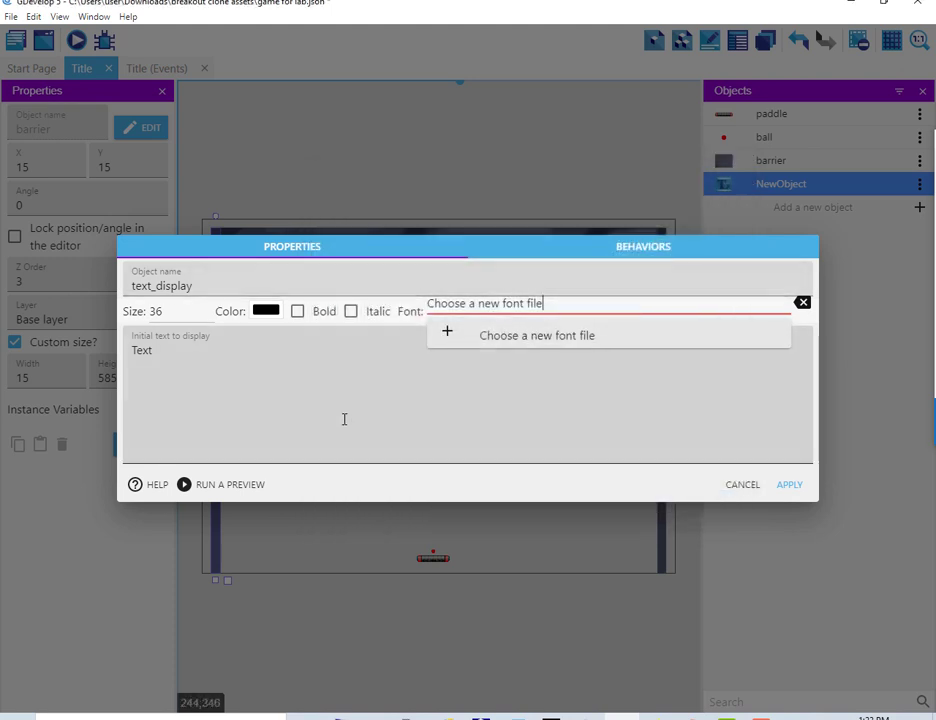
Set the text object's initial text to "Get Ready!" and apply its properties
drag(188, 355, 130, 357)
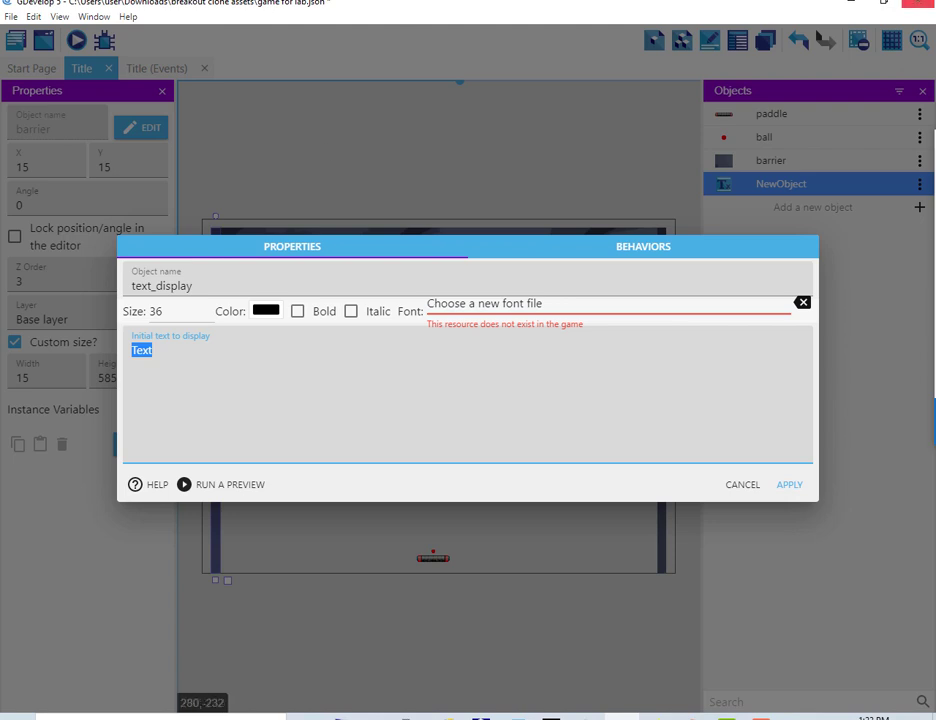
text(G)
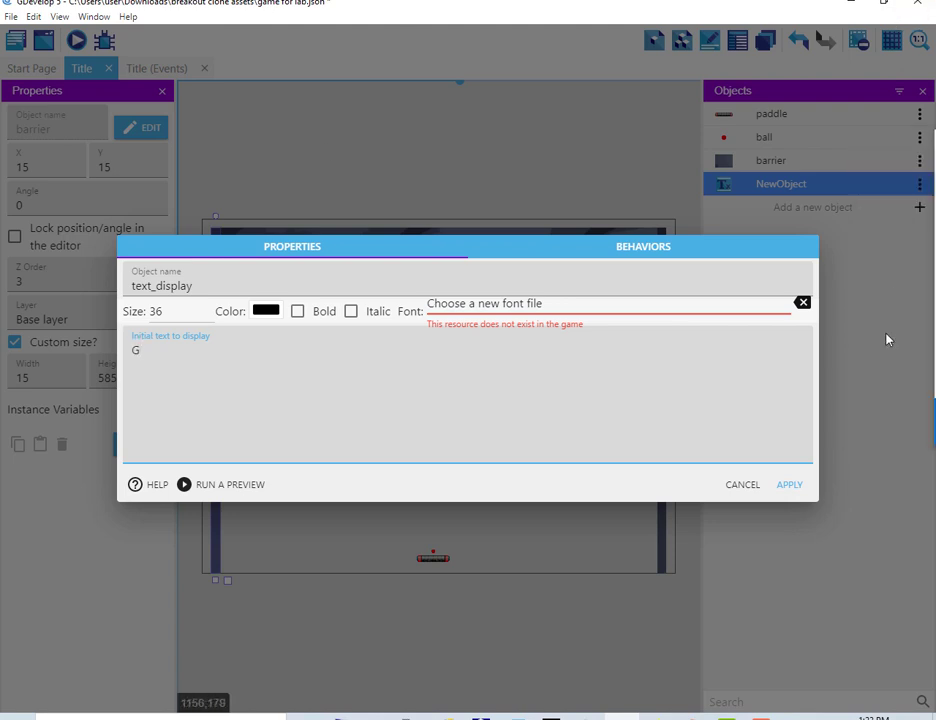
text(et Ready!)
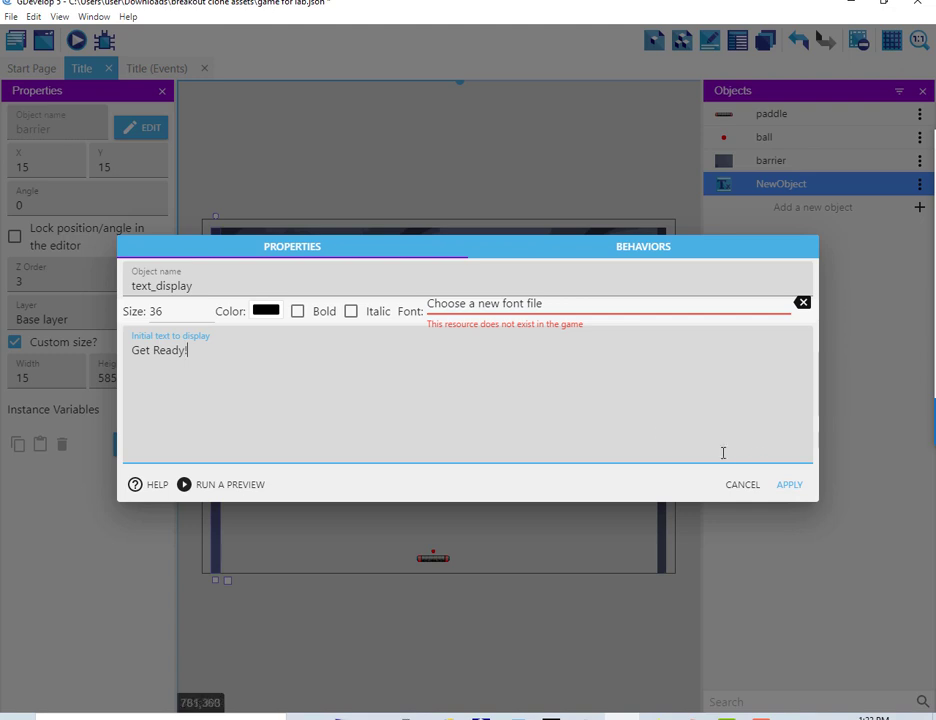
click(789, 485)
Place the text_display object near the middle of the scene at about X 294, Y 228
drag(760, 189, 380, 363)
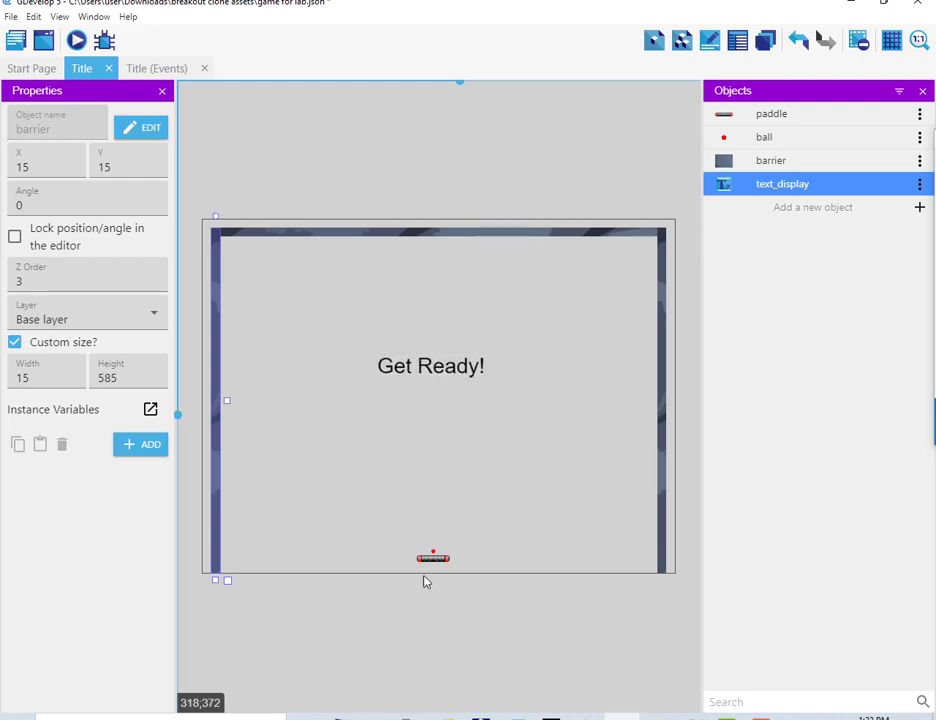
click(436, 369)
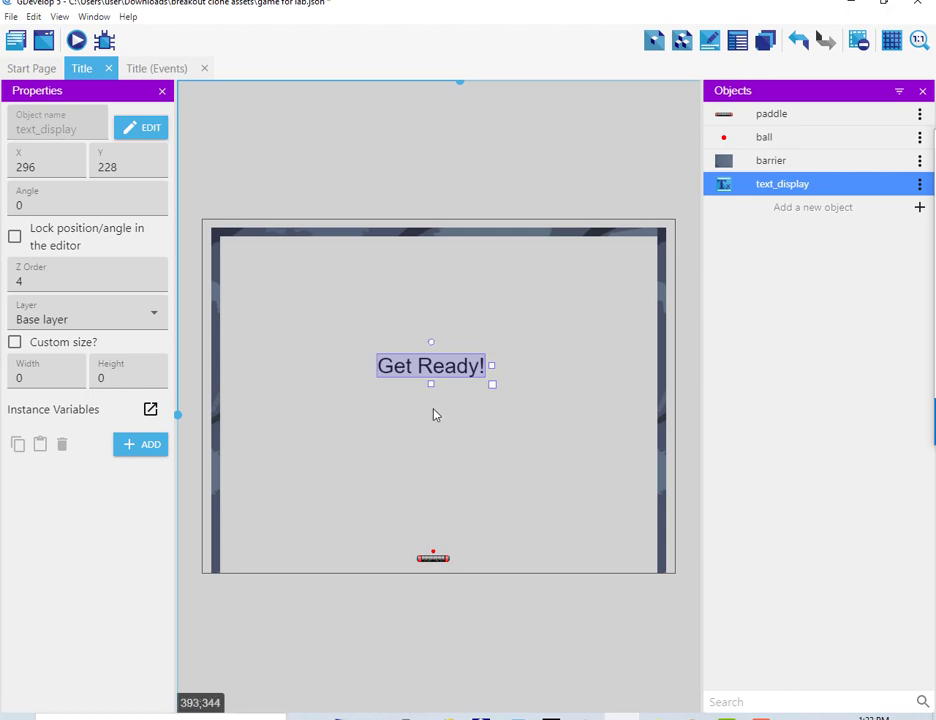
drag(438, 369, 437, 368)
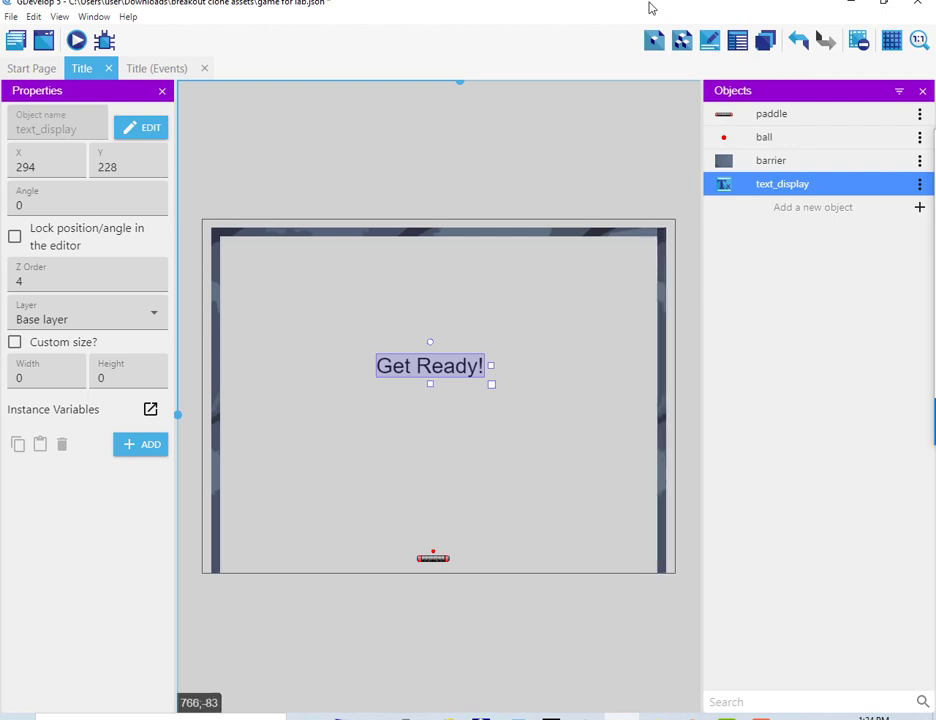
Duplicate the Title scene in the project manager
click(31, 71)
click(10, 17)
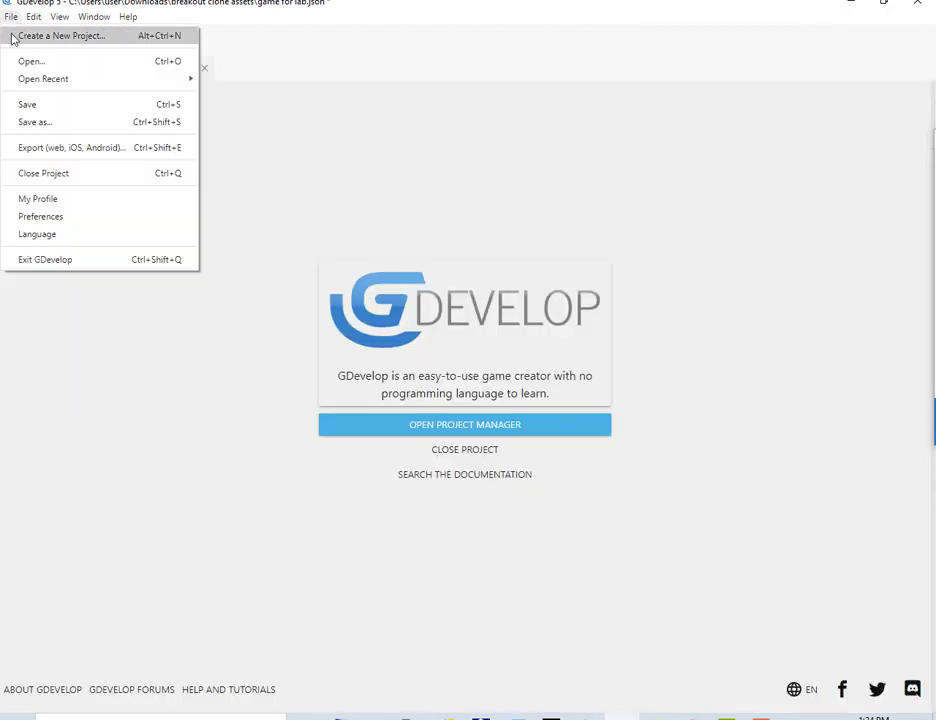
click(18, 46)
click(17, 40)
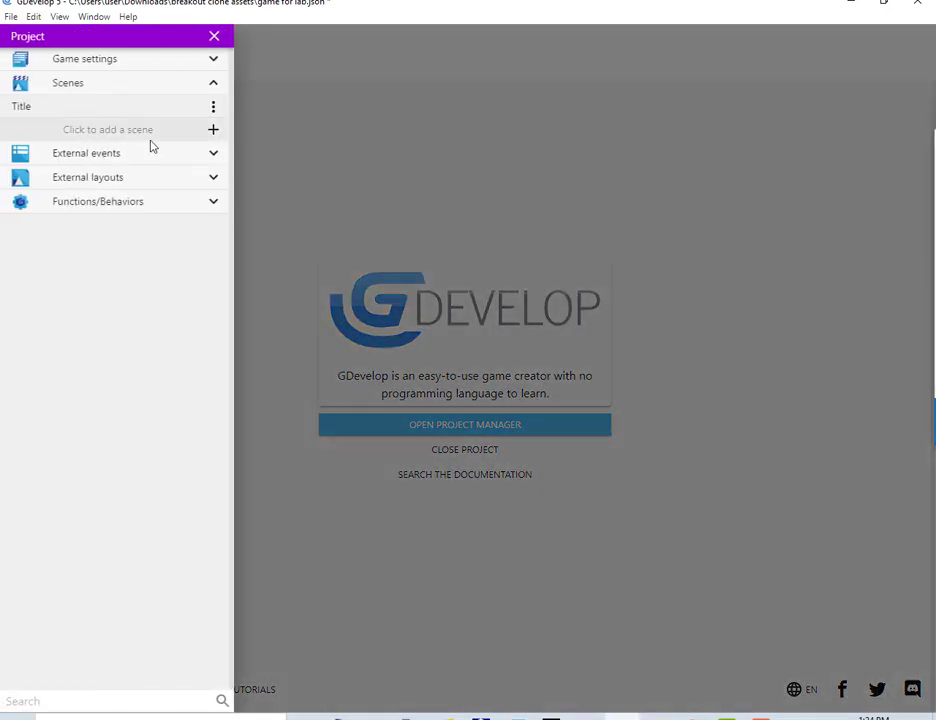
click(214, 112)
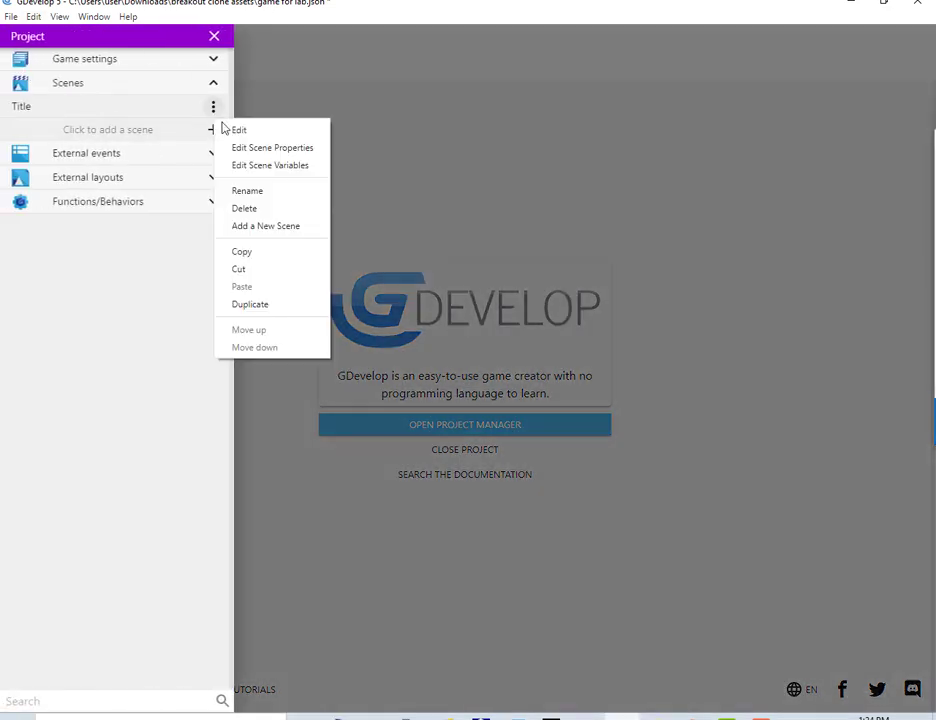
click(245, 305)
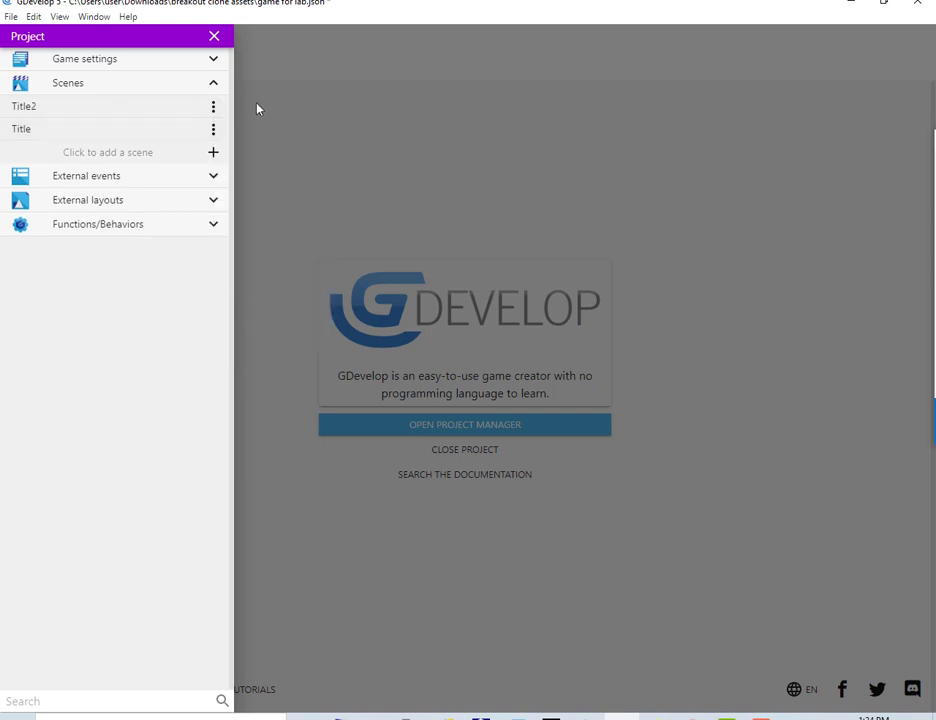
Rename the duplicated Title2 scene as Play Game
click(213, 107)
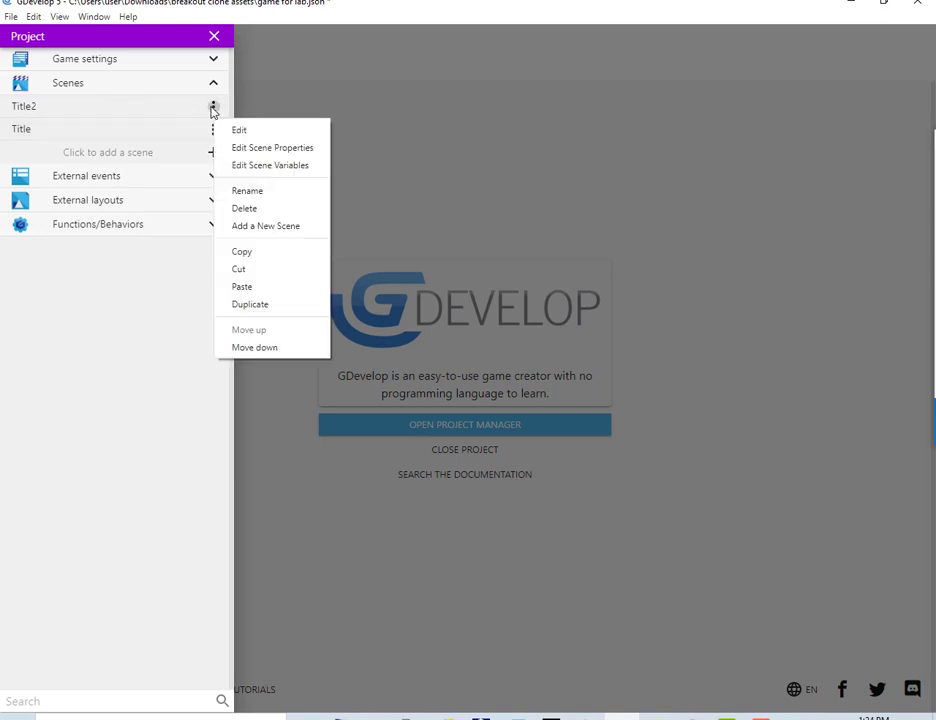
click(242, 192)
key(BackSpace)
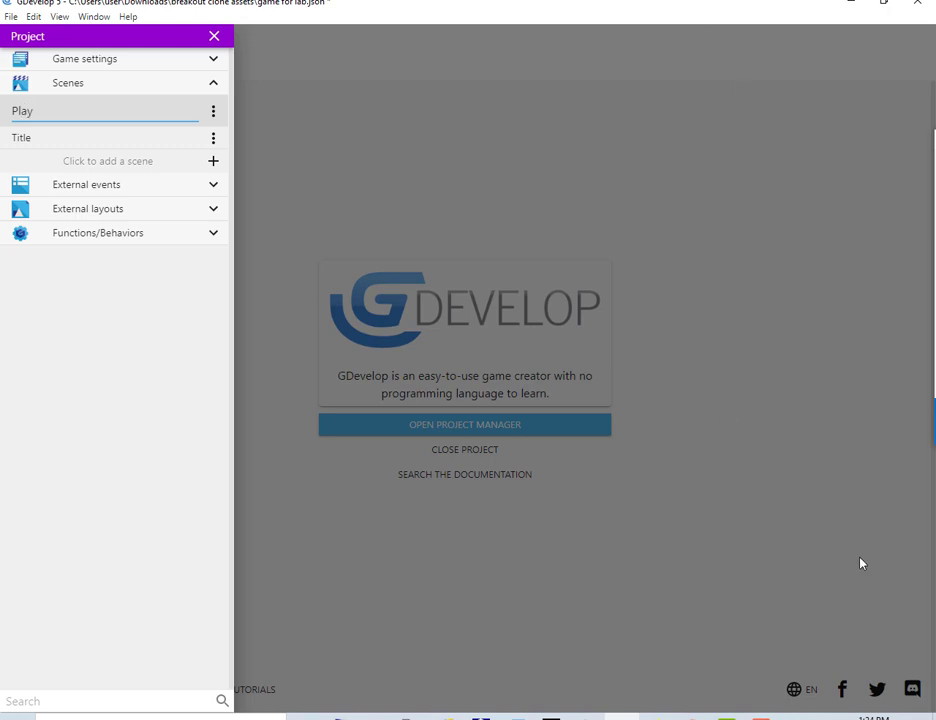
text(me)
key(Return)
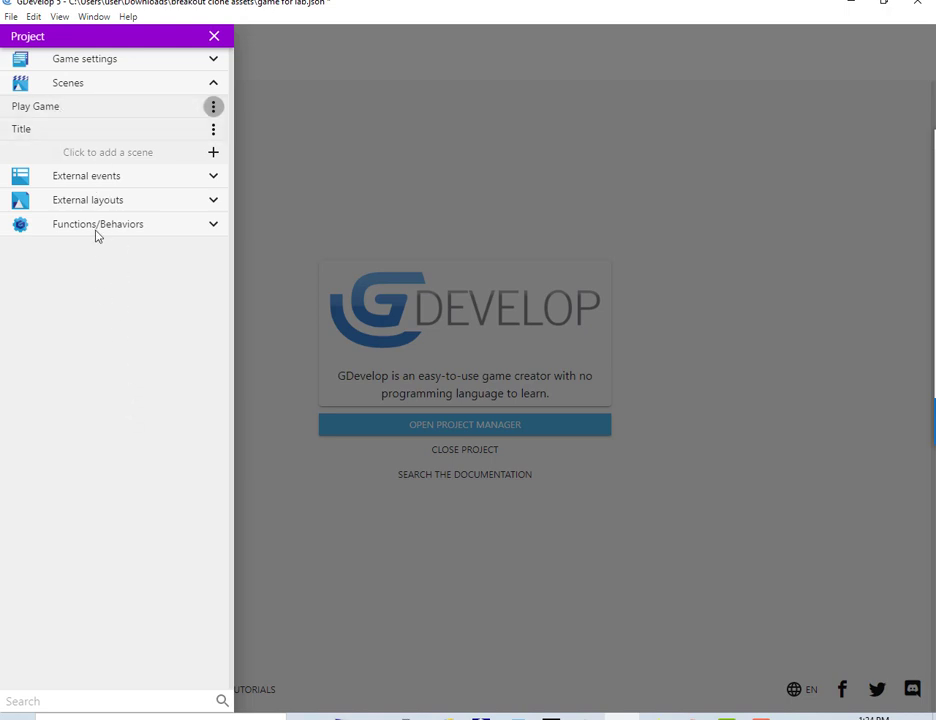
Duplicate the Play Game scene, open the copy in the scene editor, and return to the project's scene list
click(212, 108)
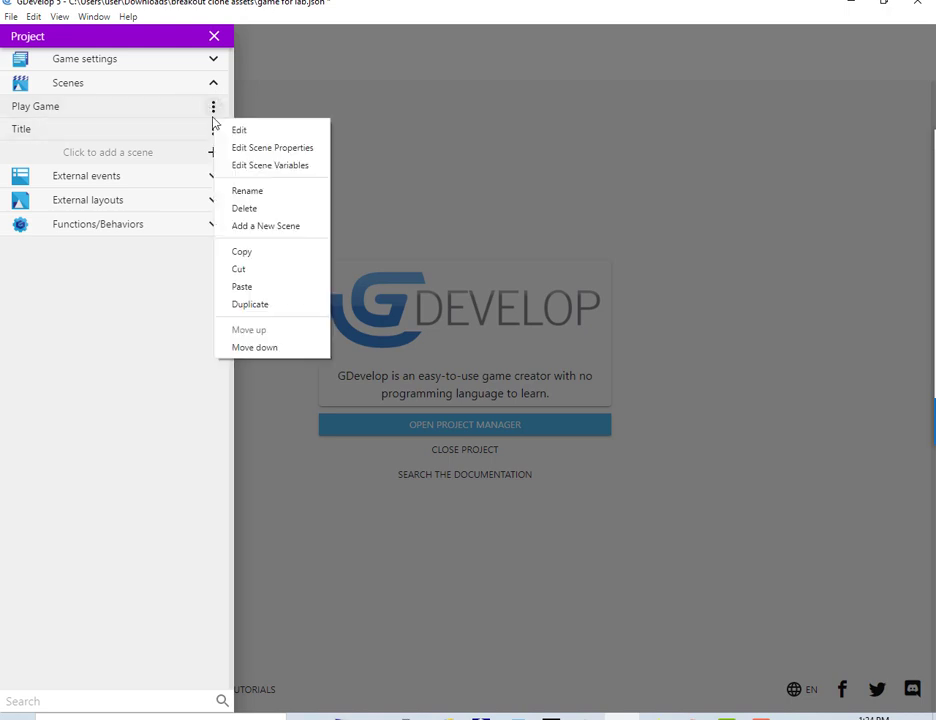
click(240, 304)
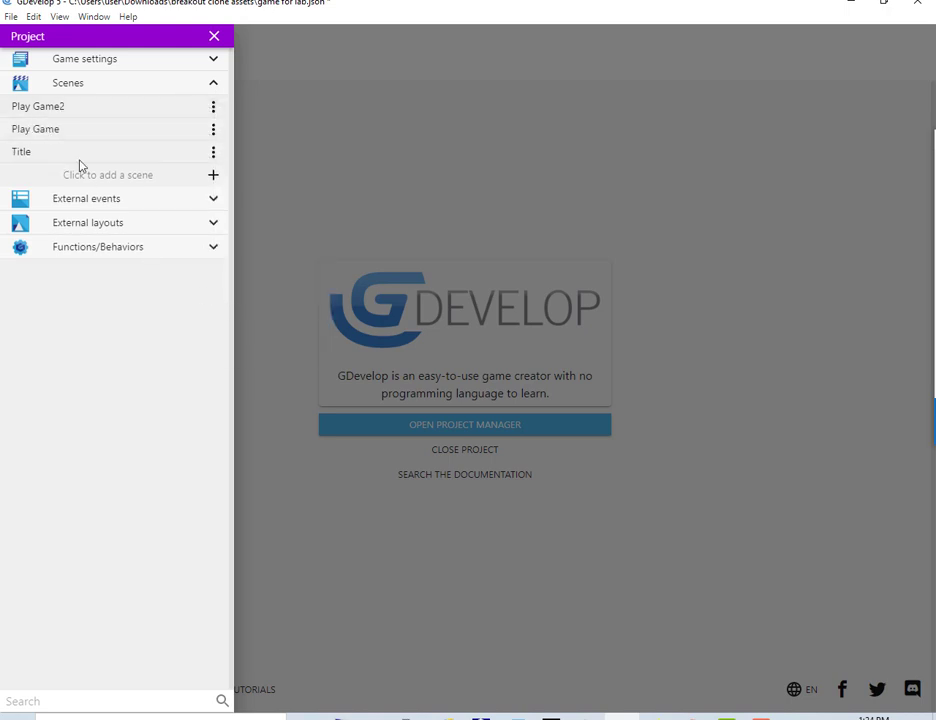
click(40, 106)
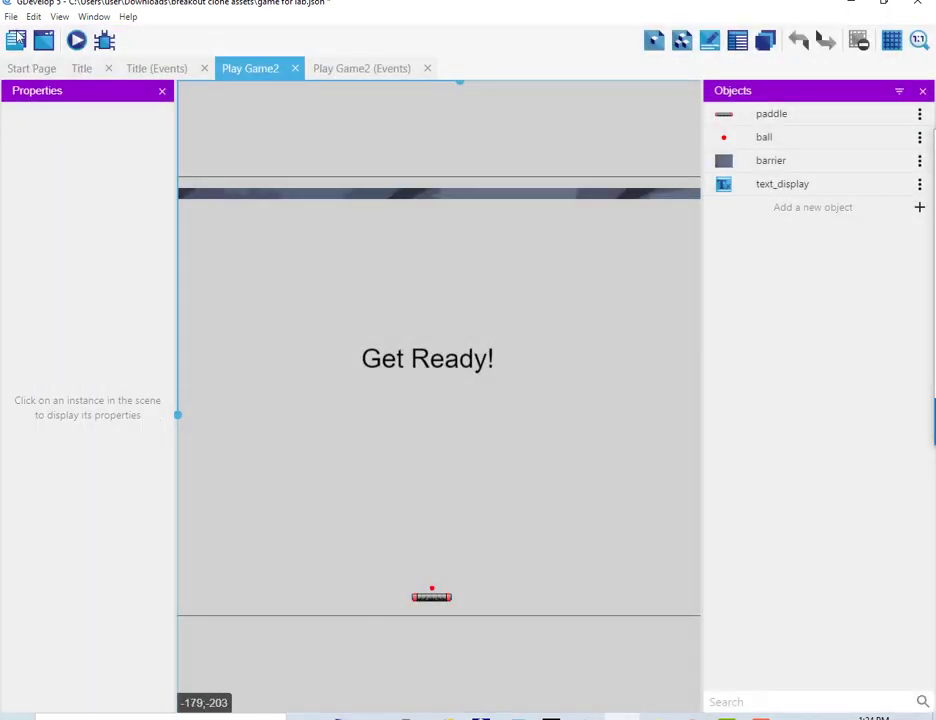
click(16, 39)
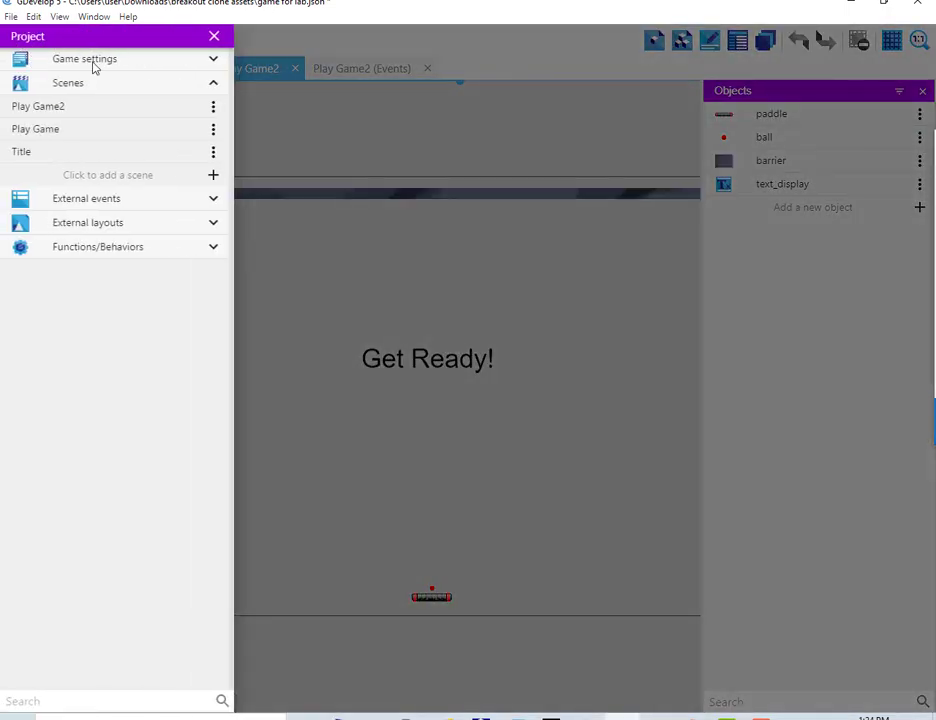
Rename the Play Game2 scene as Win Game
click(213, 108)
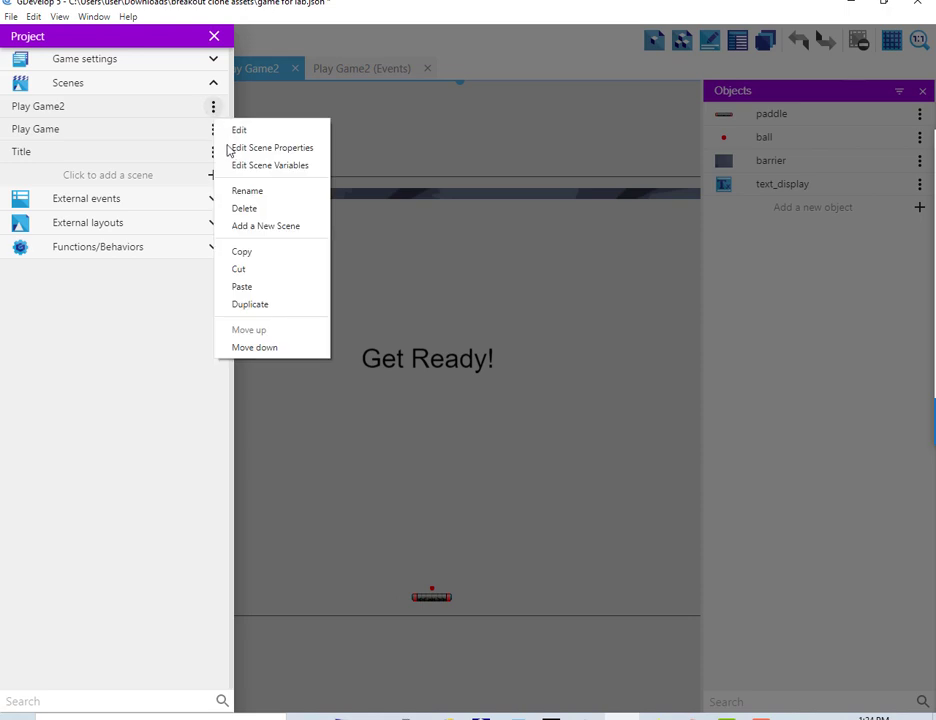
click(246, 191)
key(BackSpace)
double_click(32, 112)
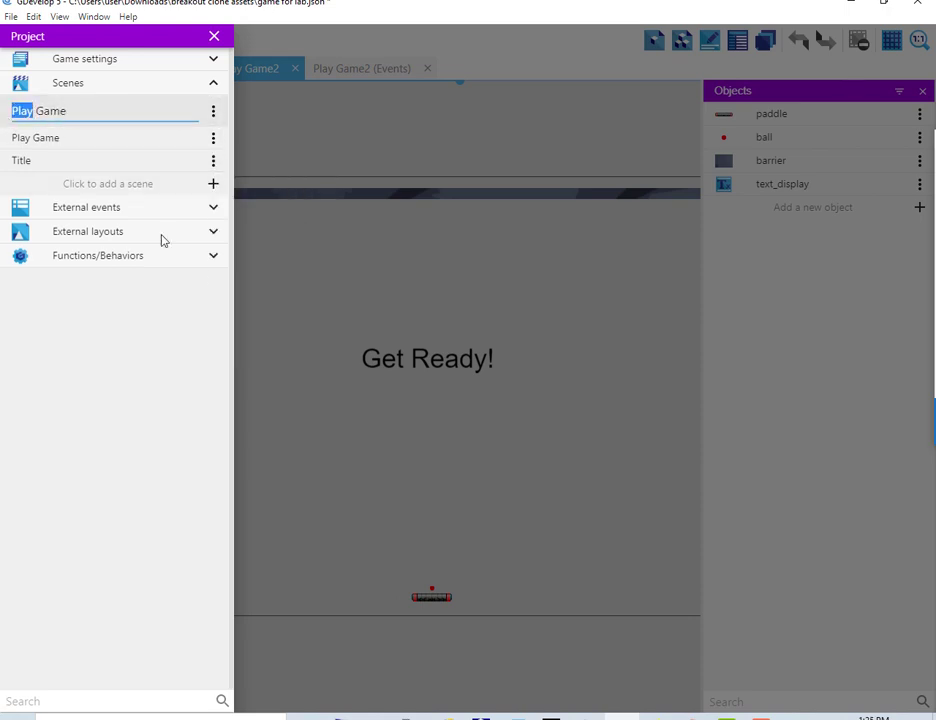
text(w)
key(BackSpace)
text(Win)
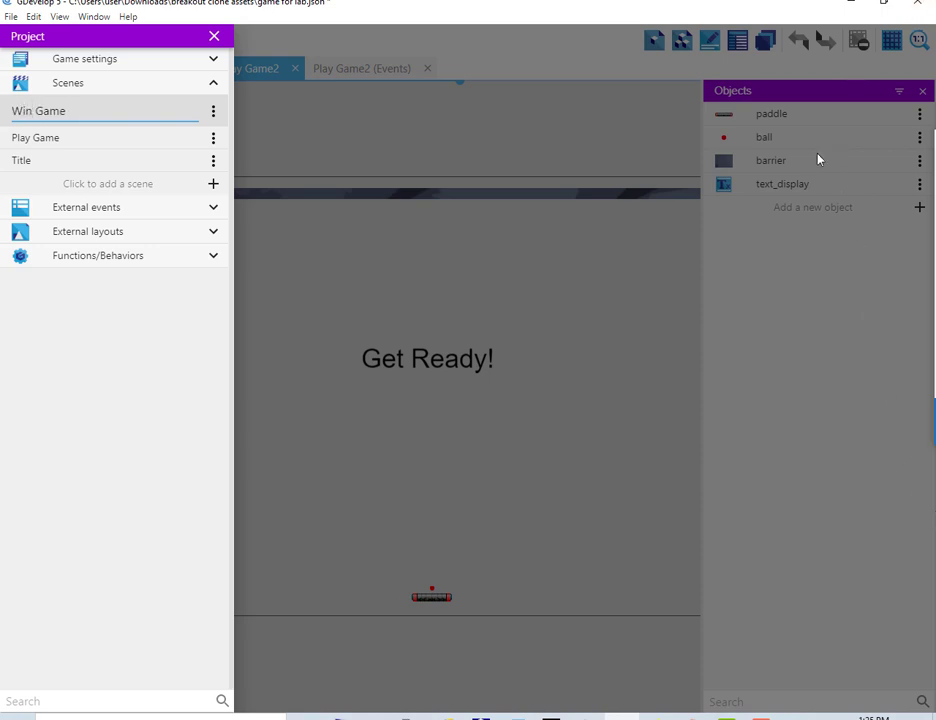
click(67, 465)
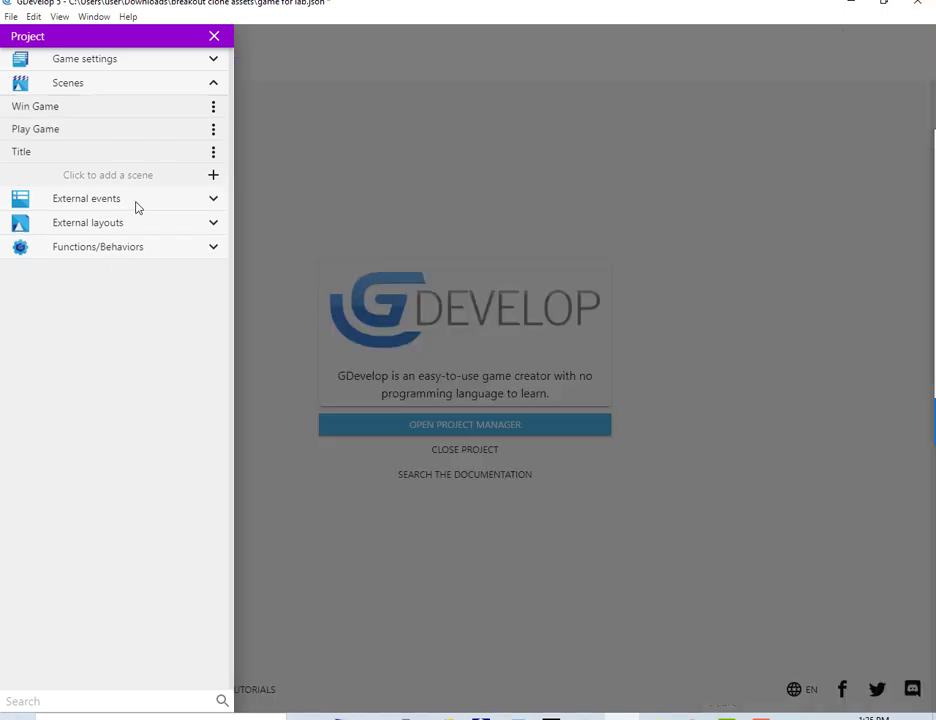
Duplicate the Play Game scene again and rename the copy as Lose Game
click(213, 129)
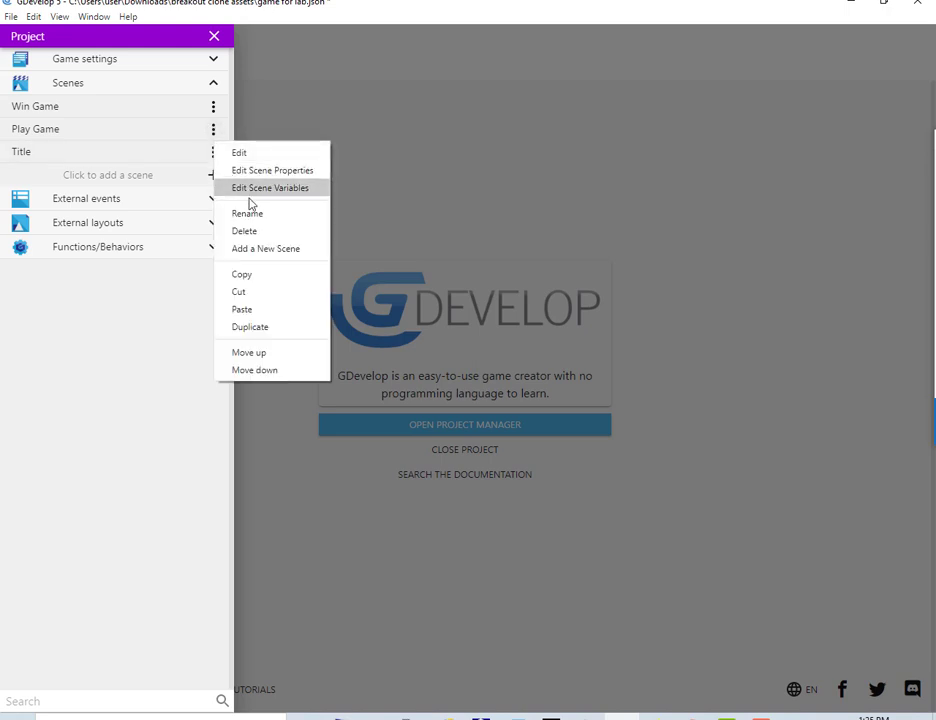
click(230, 327)
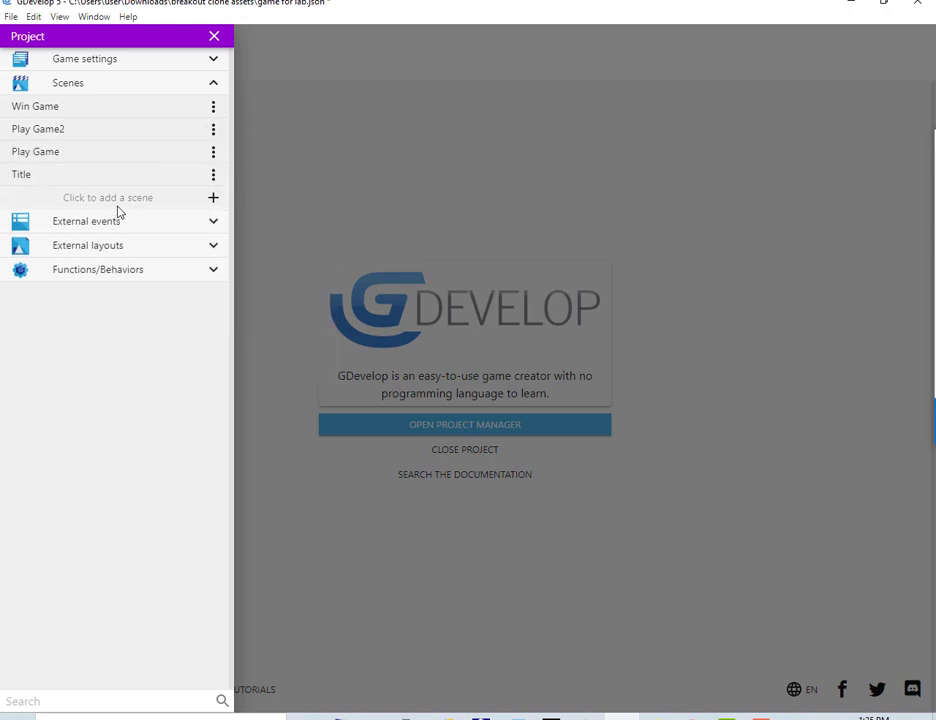
click(213, 129)
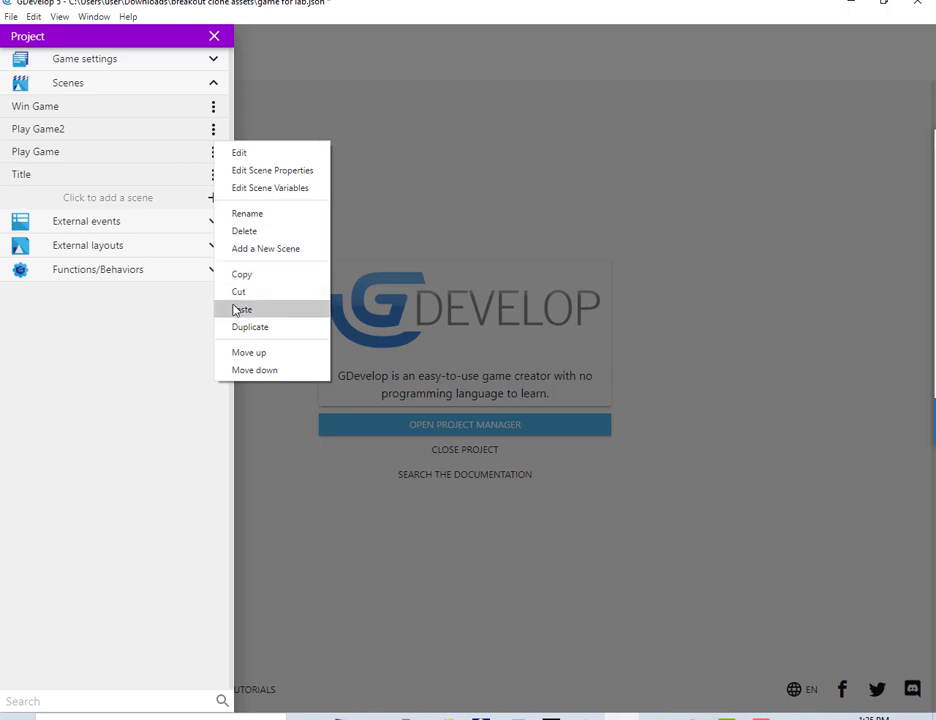
click(233, 214)
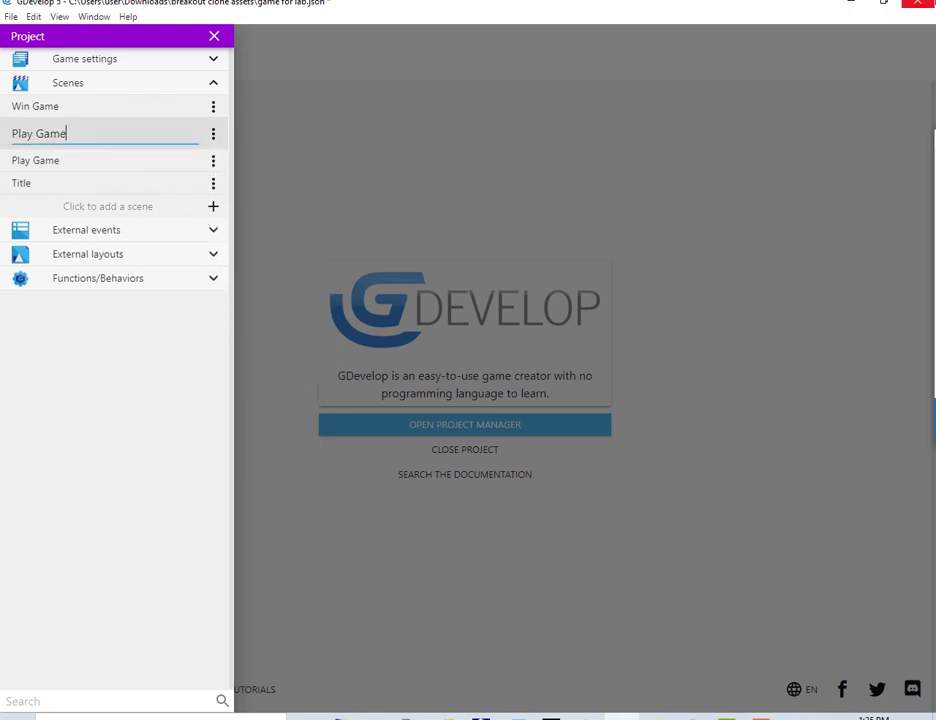
key(Home)
text(Lo)
key(Delete)
key(Delete)
key(Delete)
text(se)
key(Delete)
key(Delete)
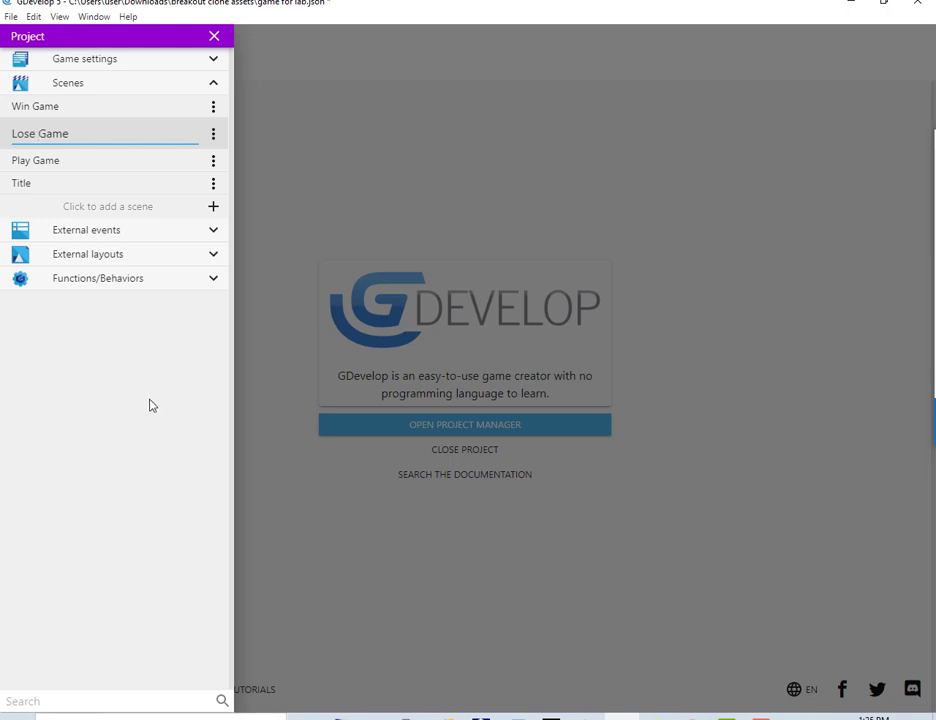
key(Return)
Move the Title scene up to the first place in the scene list
click(212, 176)
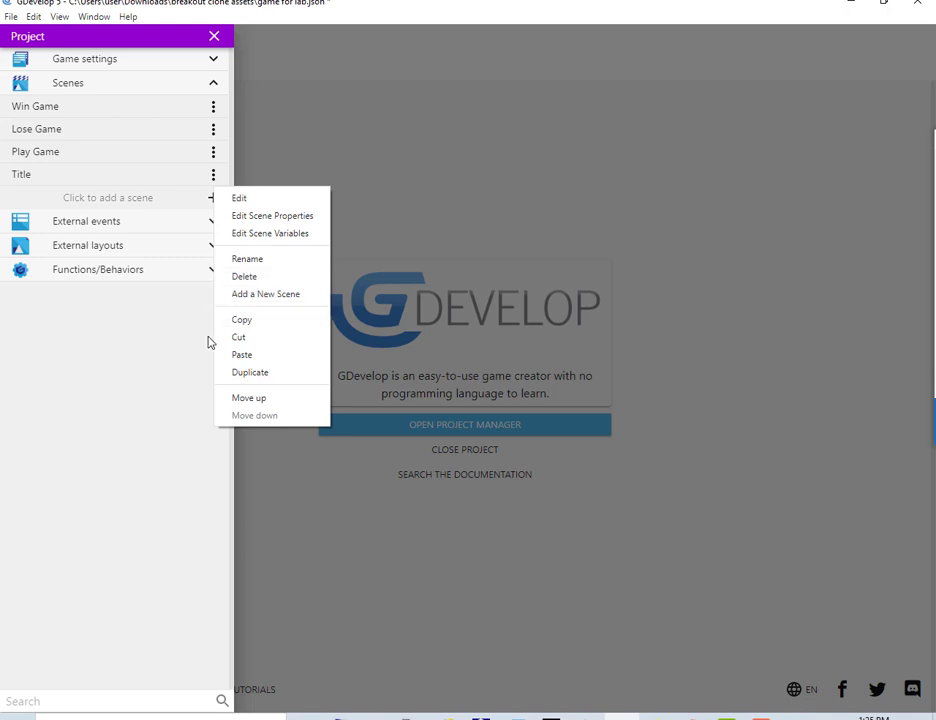
click(232, 402)
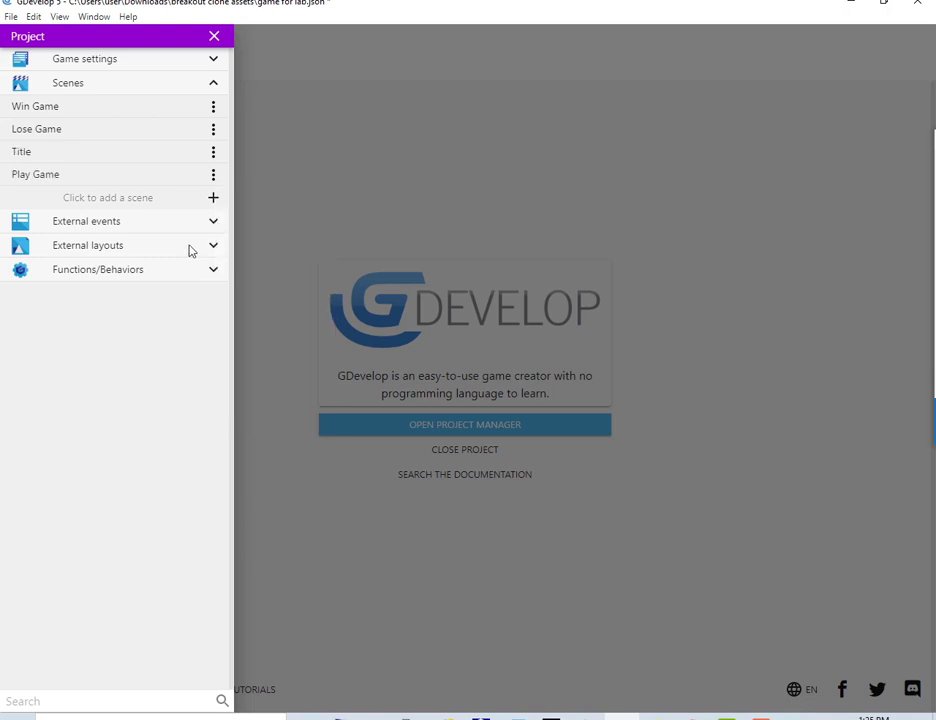
click(212, 151)
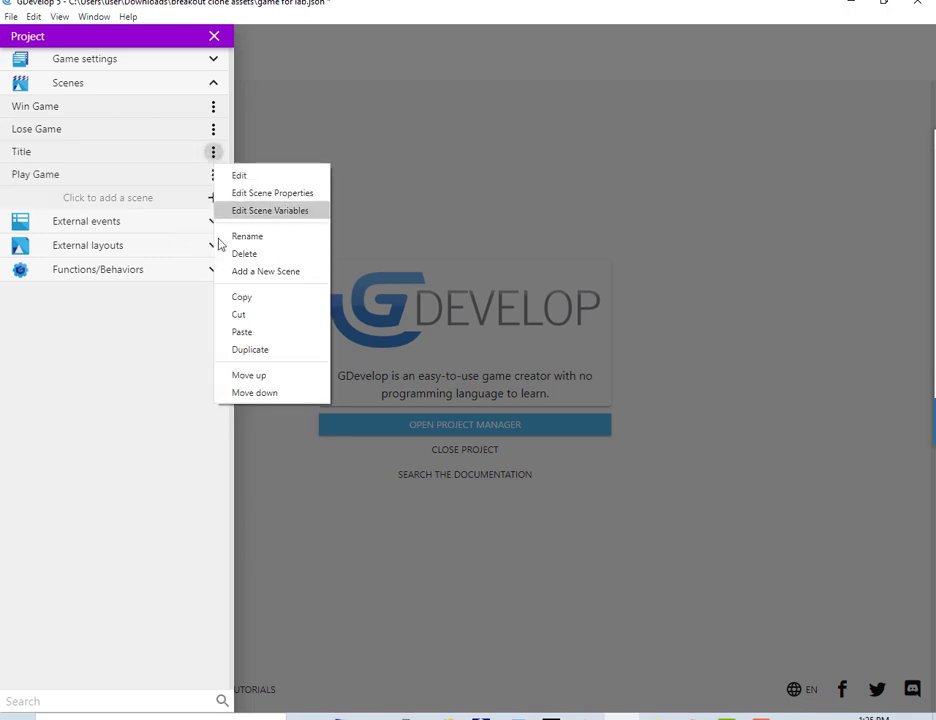
click(245, 376)
click(212, 130)
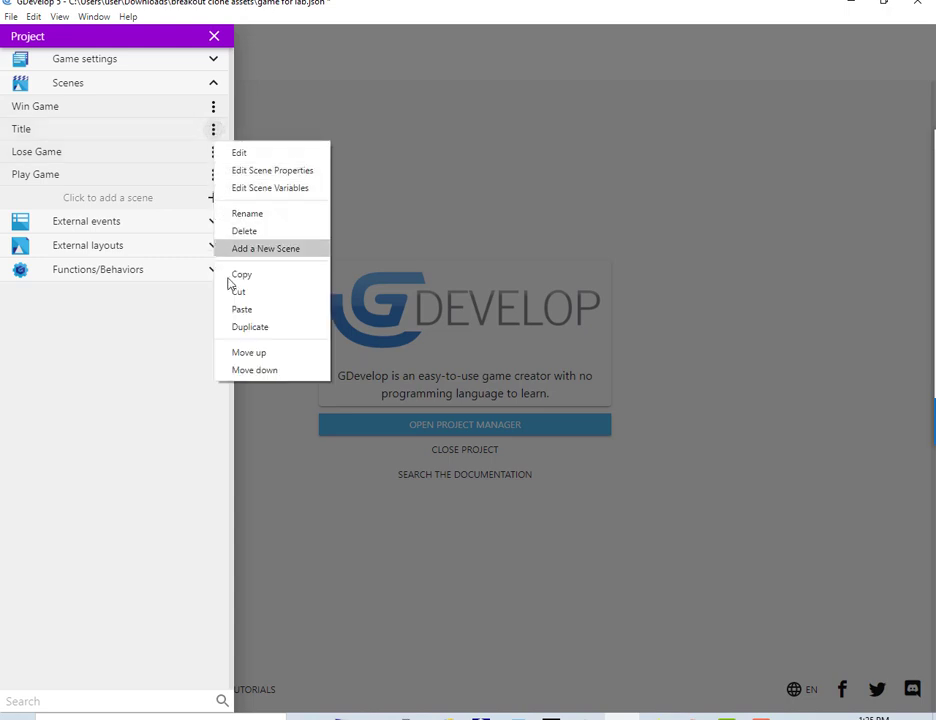
click(238, 355)
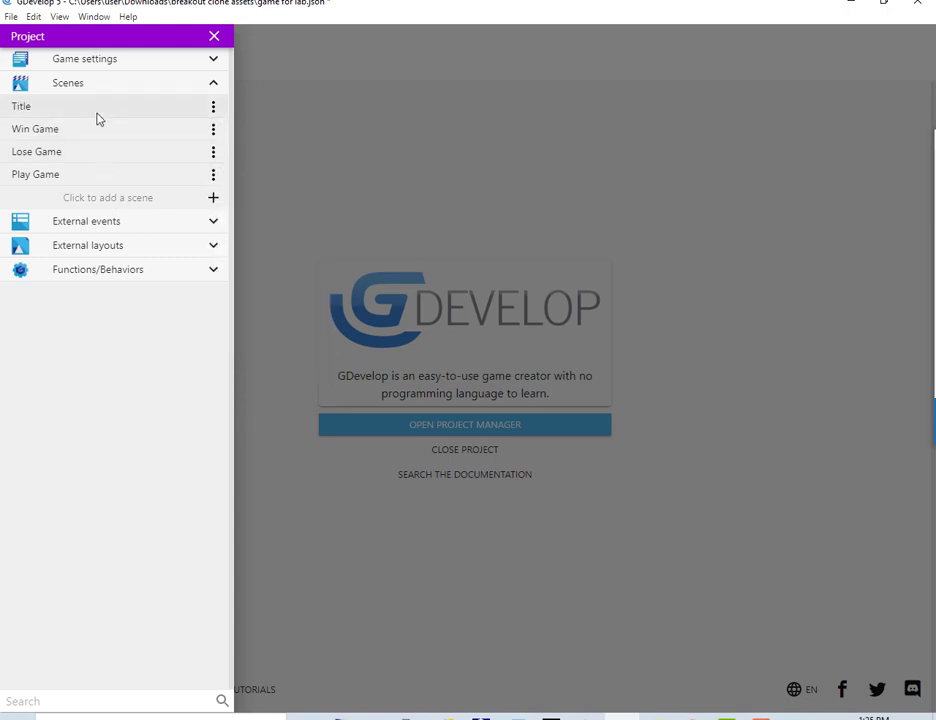
Turn off "Stop music and sounds on startup" in the Title scene's properties
click(212, 111)
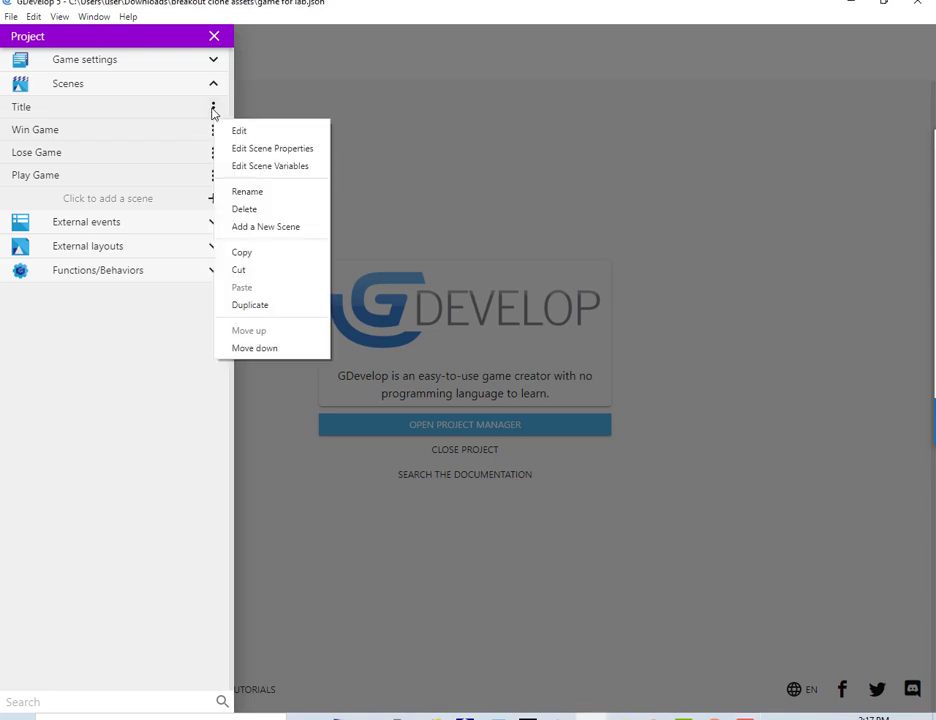
click(251, 152)
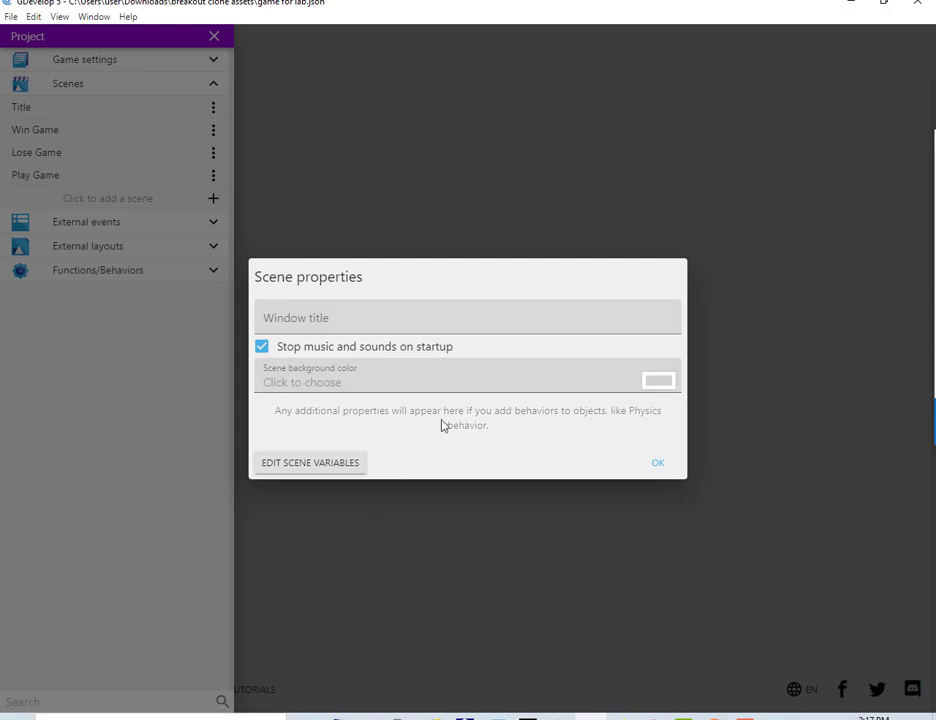
click(262, 347)
click(658, 465)
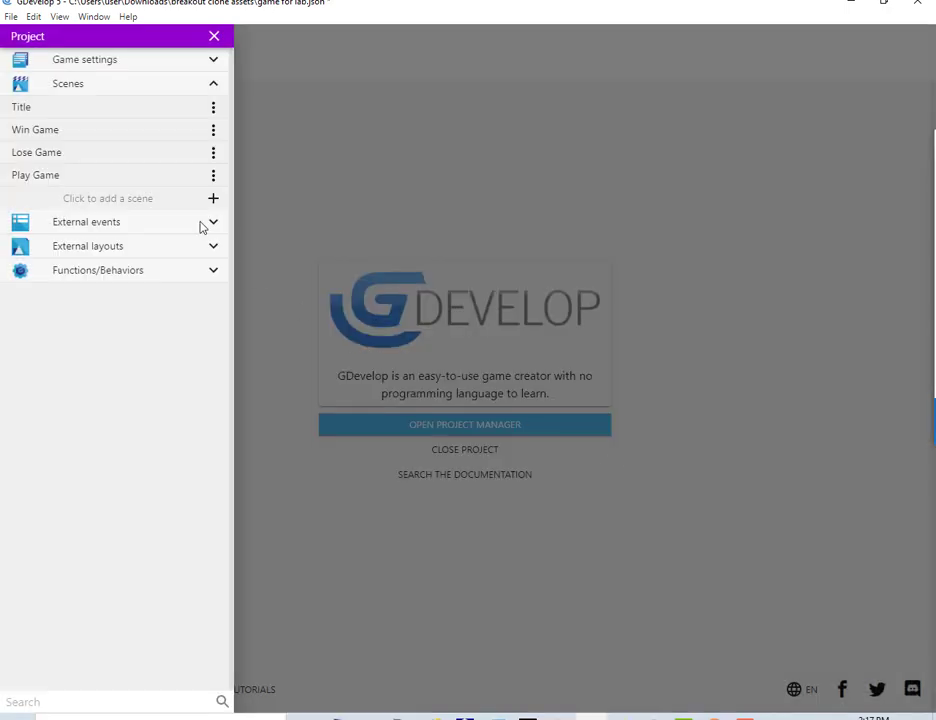
Turn off "Stop music and sounds on startup" in the Win Game scene's properties
click(213, 131)
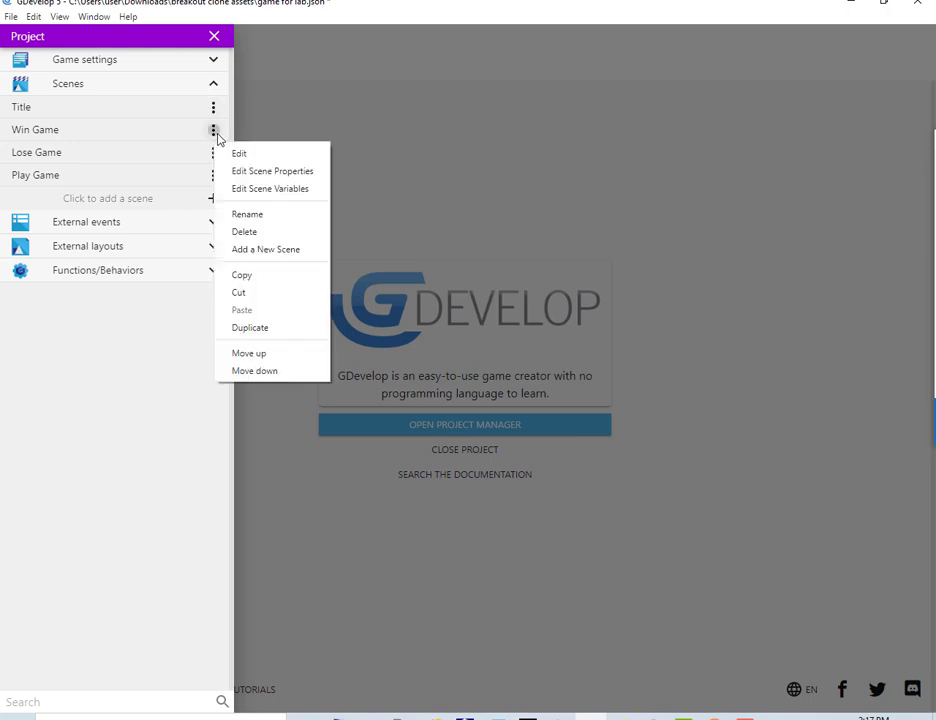
click(256, 172)
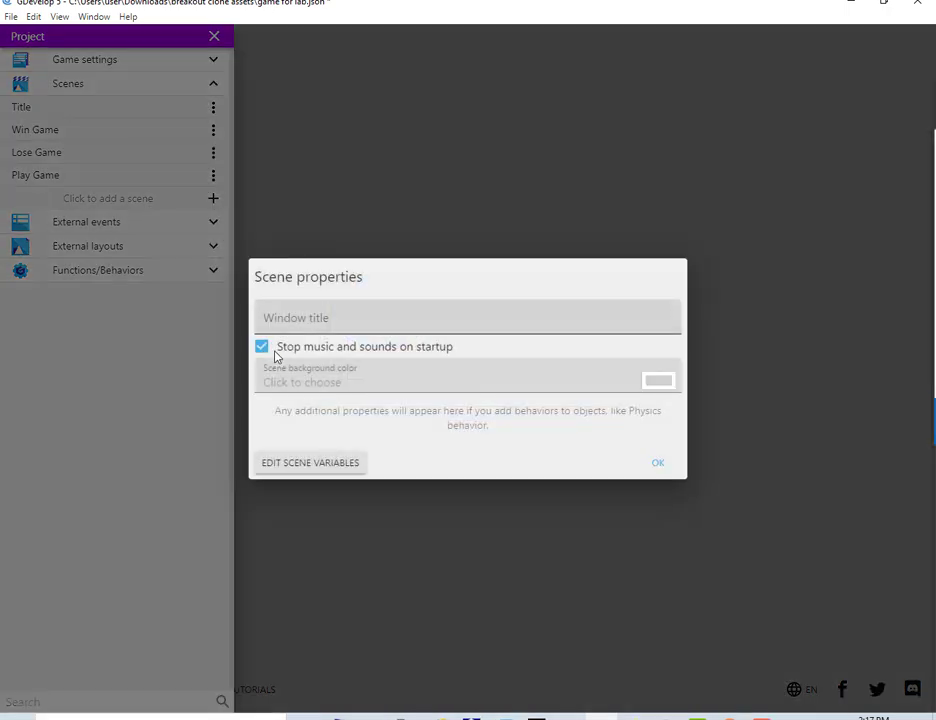
click(656, 464)
Turn off "Stop music and sounds on startup" in the Lose Game scene's properties
click(213, 153)
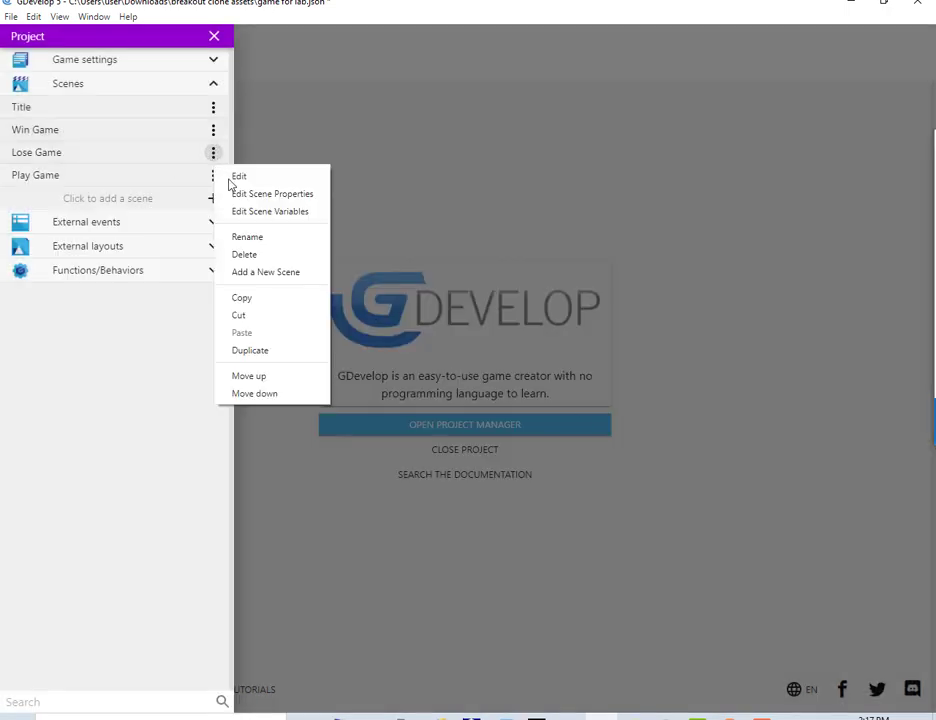
click(256, 194)
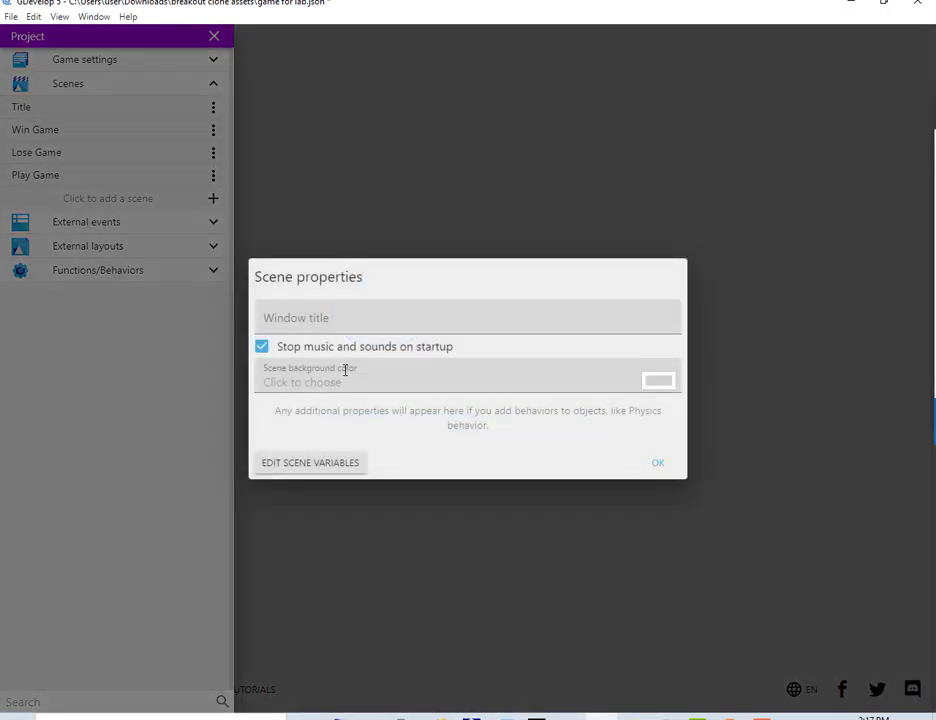
click(261, 347)
click(660, 466)
Turn off "Stop music and sounds on startup" in the Play Game scene's properties
click(213, 175)
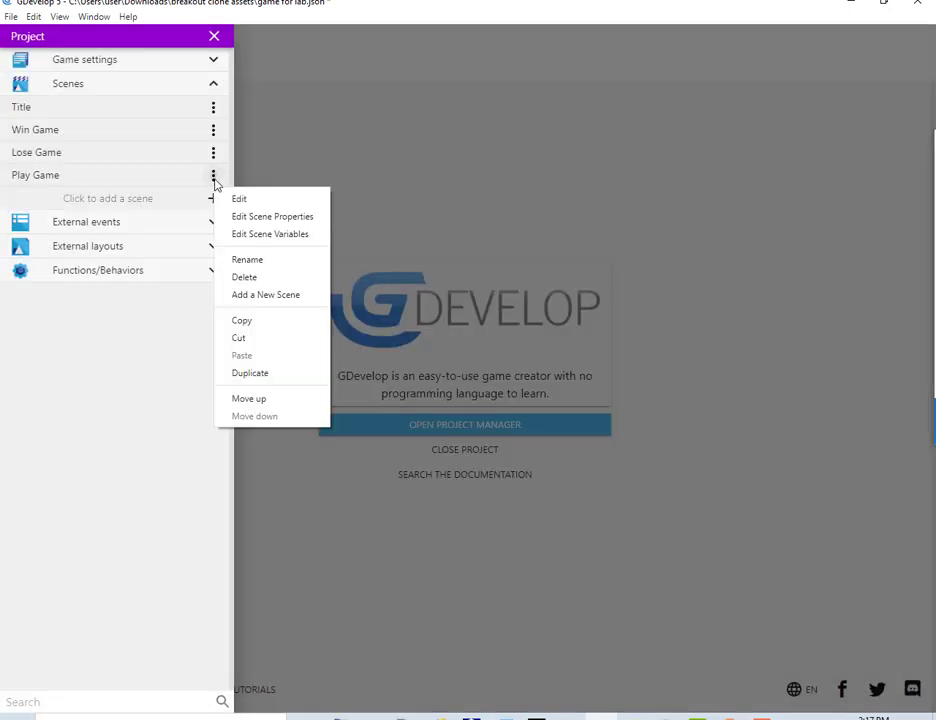
click(267, 218)
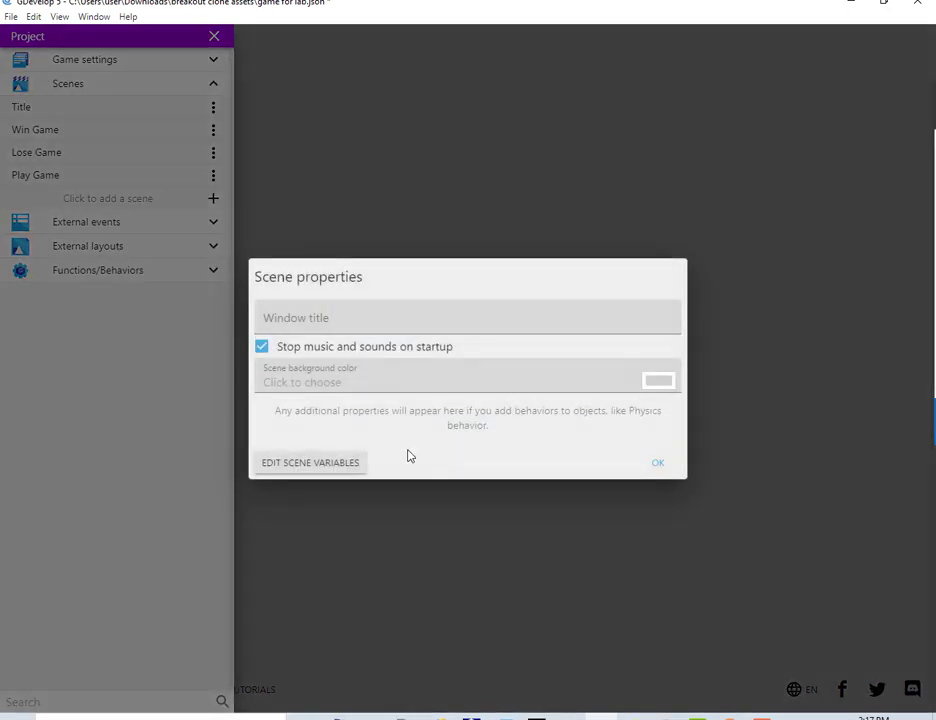
click(261, 347)
click(656, 466)
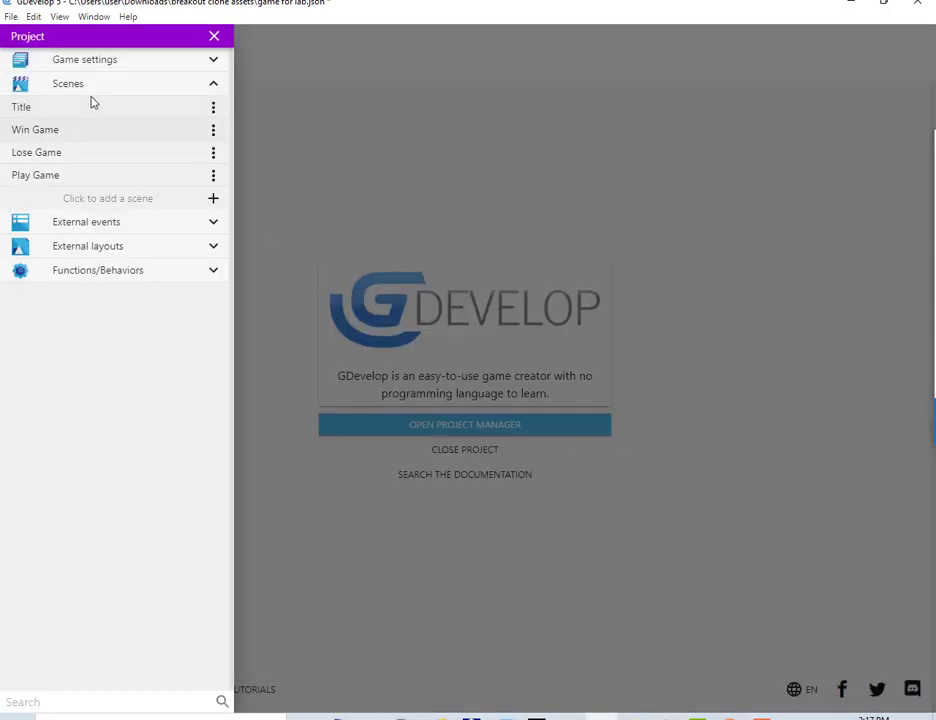
In the Title scene, replace the text_display object's initial text with "CS 133G Brickout!" and a second line "Press Space to start."
click(20, 108)
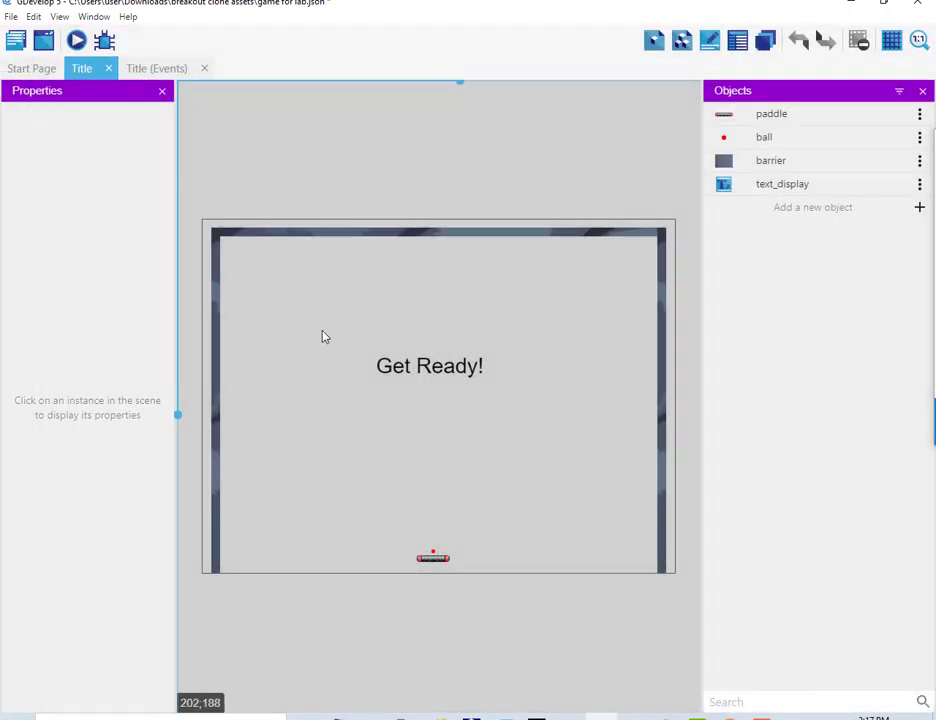
click(409, 376)
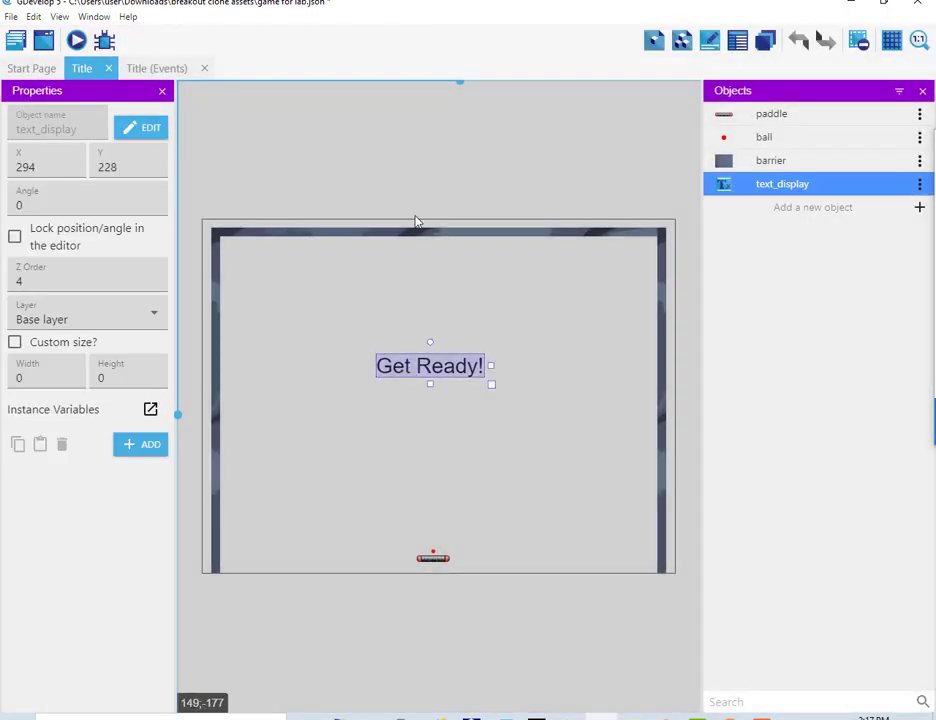
double_click(792, 189)
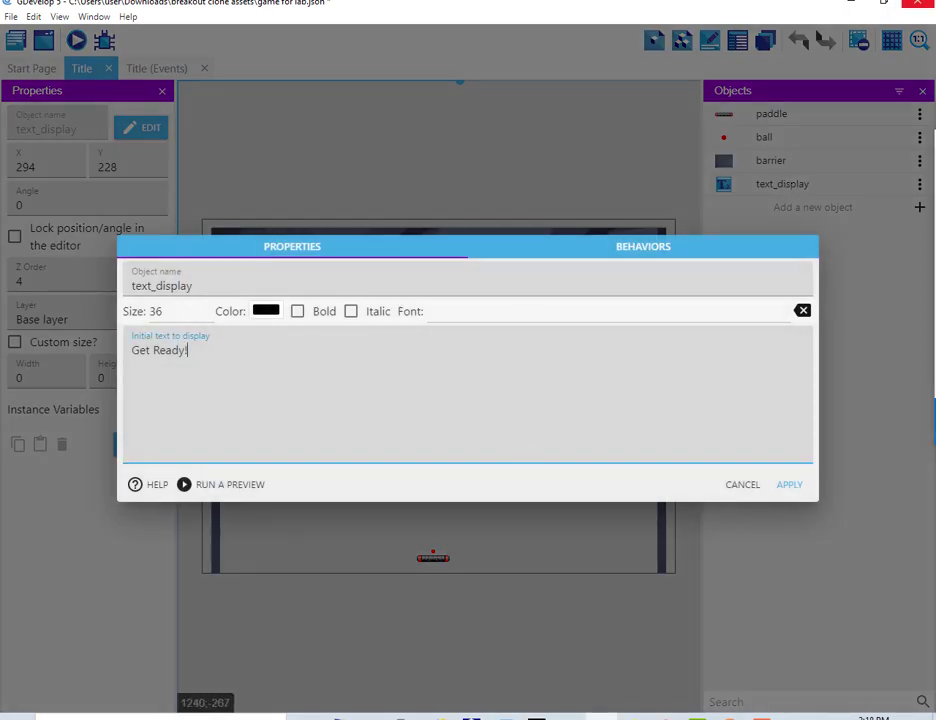
key(ctrl+a)
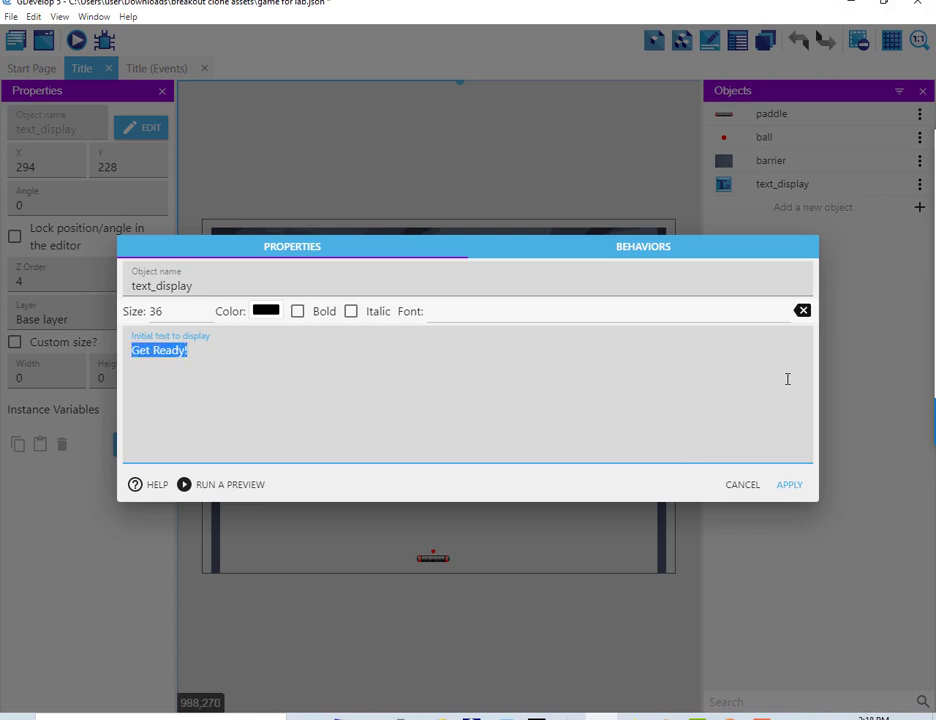
text(C)
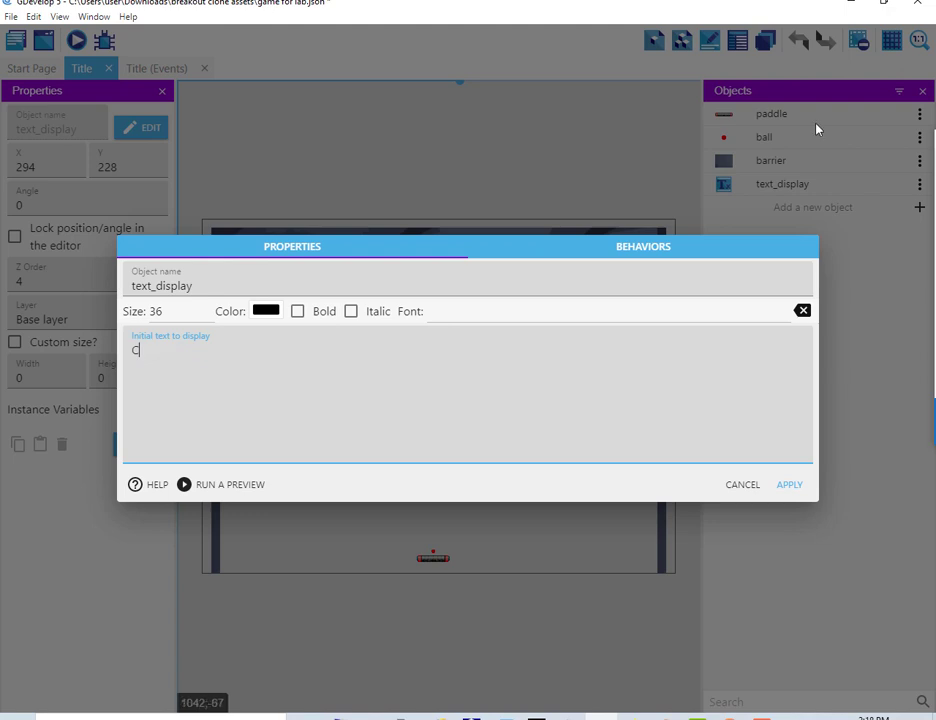
text(S 133G)
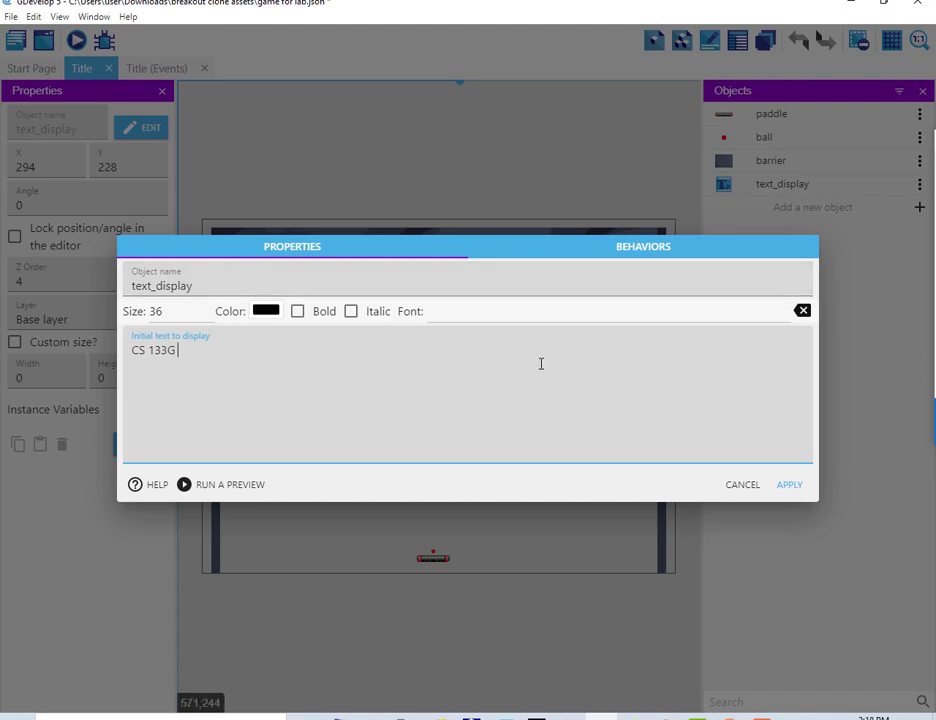
text(bricko)
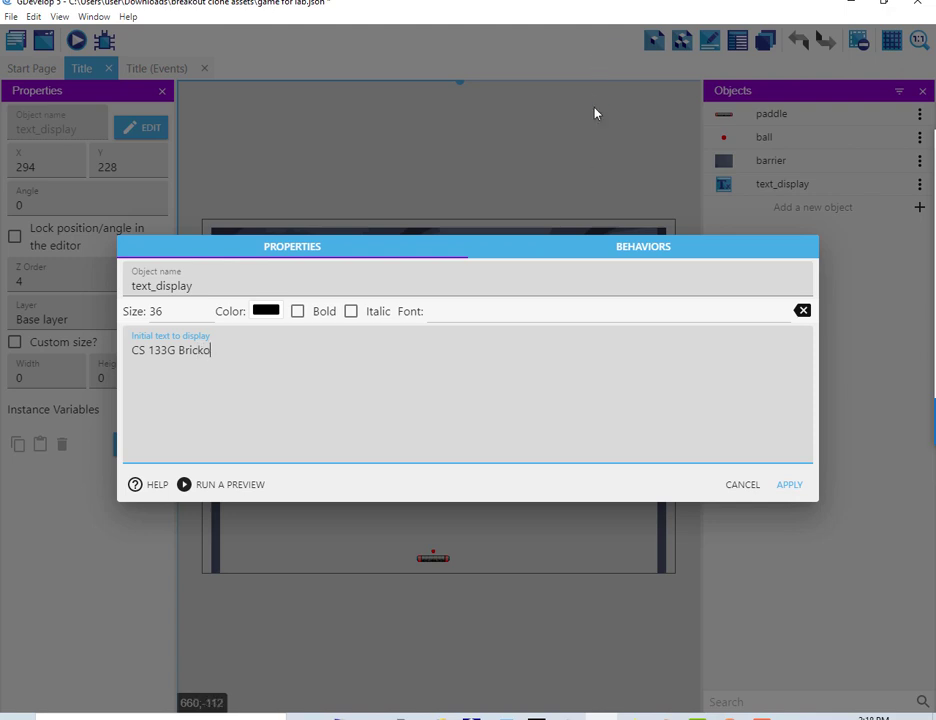
text(ut!)
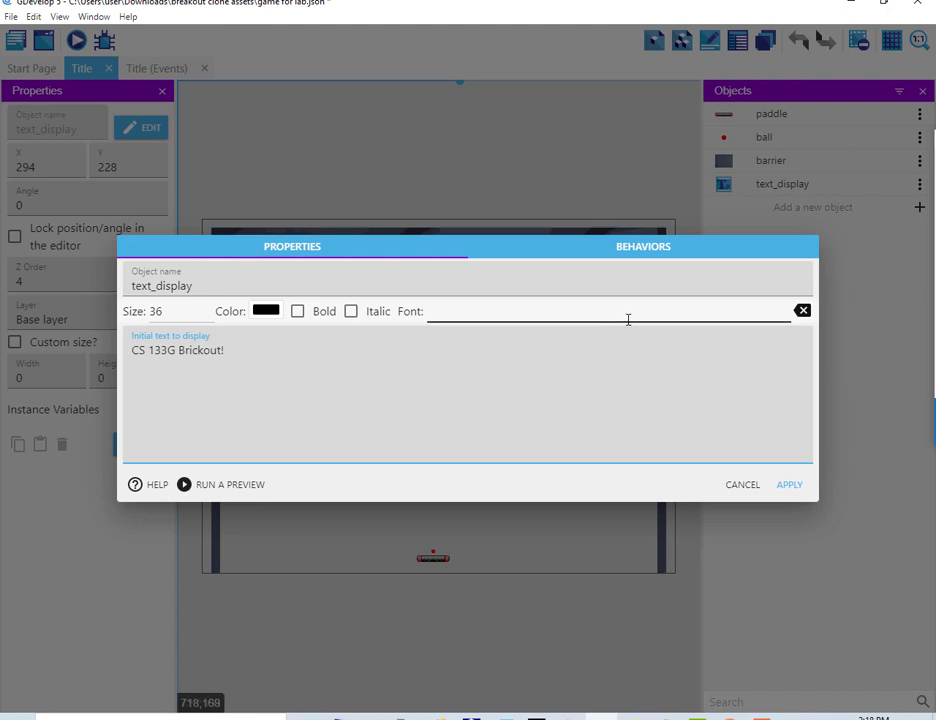
text(Pre)
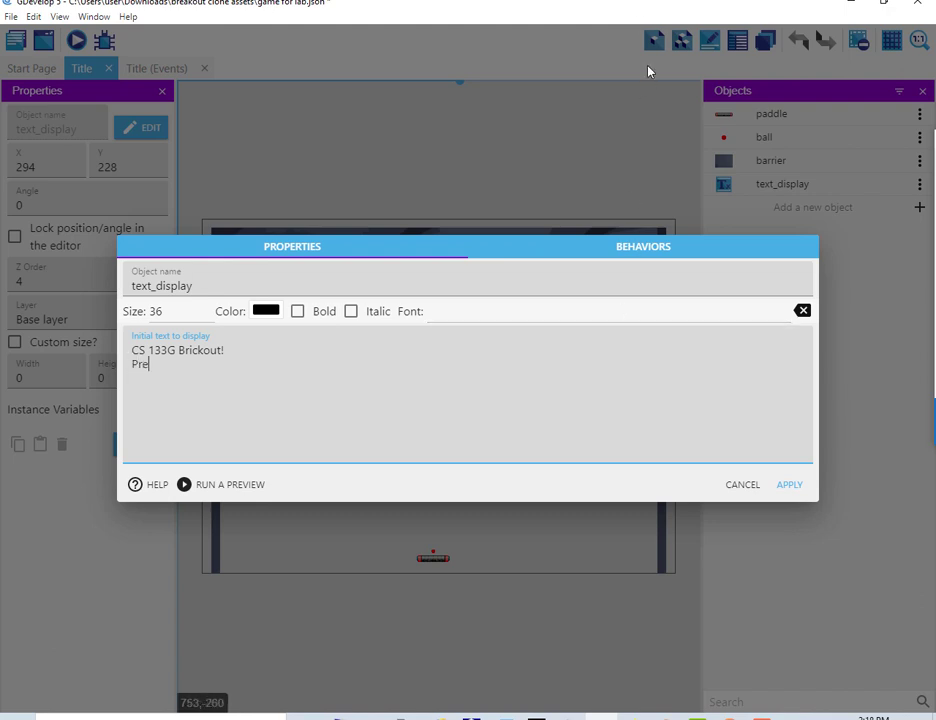
text(ss space to starty)
key(BackSpace)
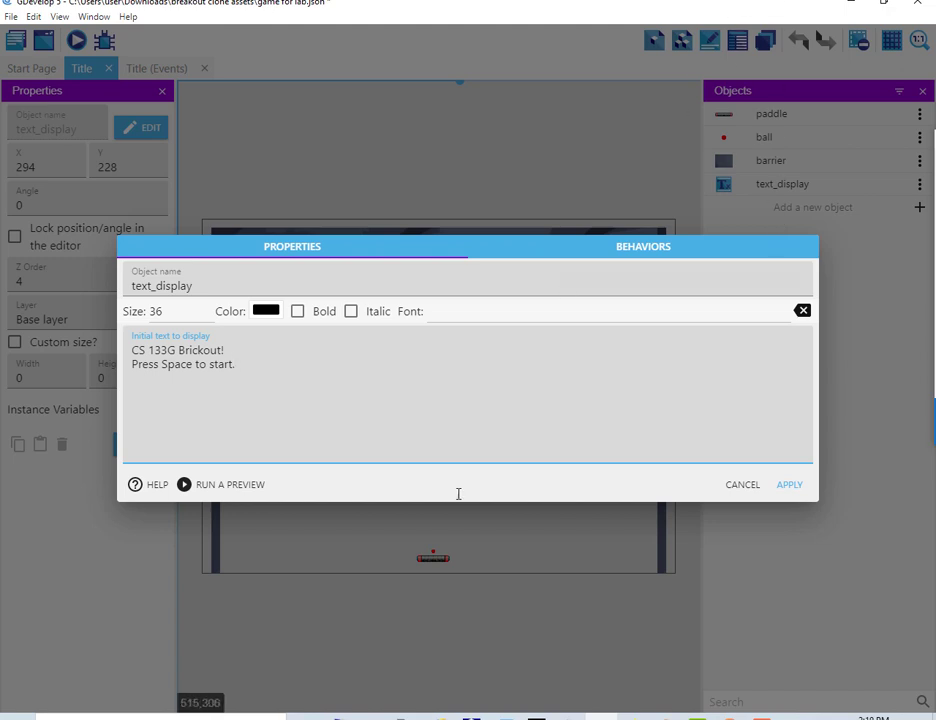
Insert a blank line between the two lines of the text_display object's text and apply the change
key(shift+Home)
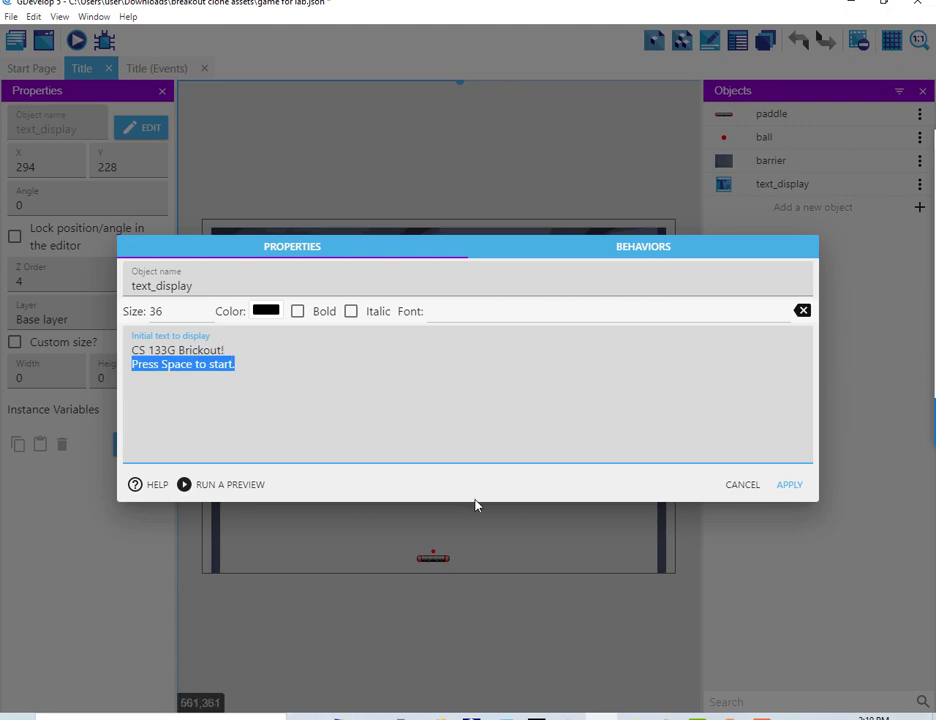
key(ctrl+Home)
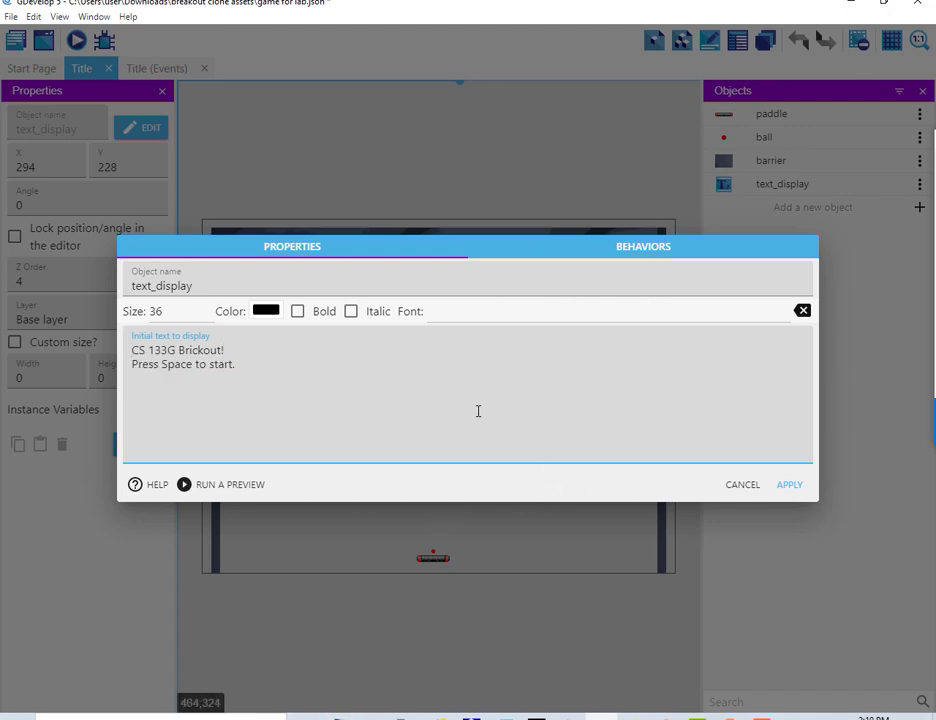
key(End)
key(Return)
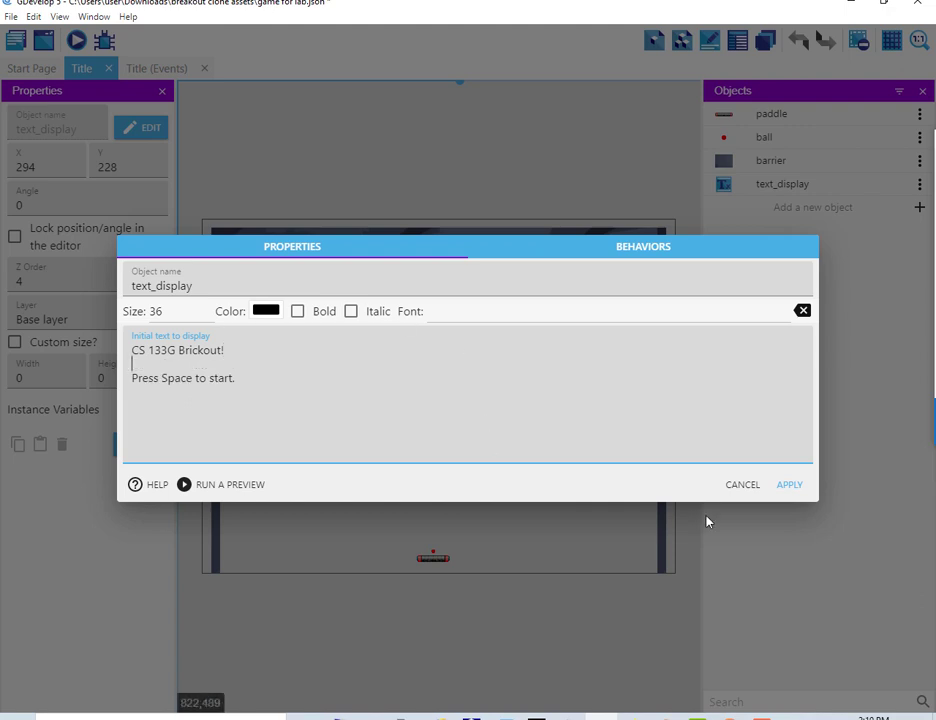
click(786, 487)
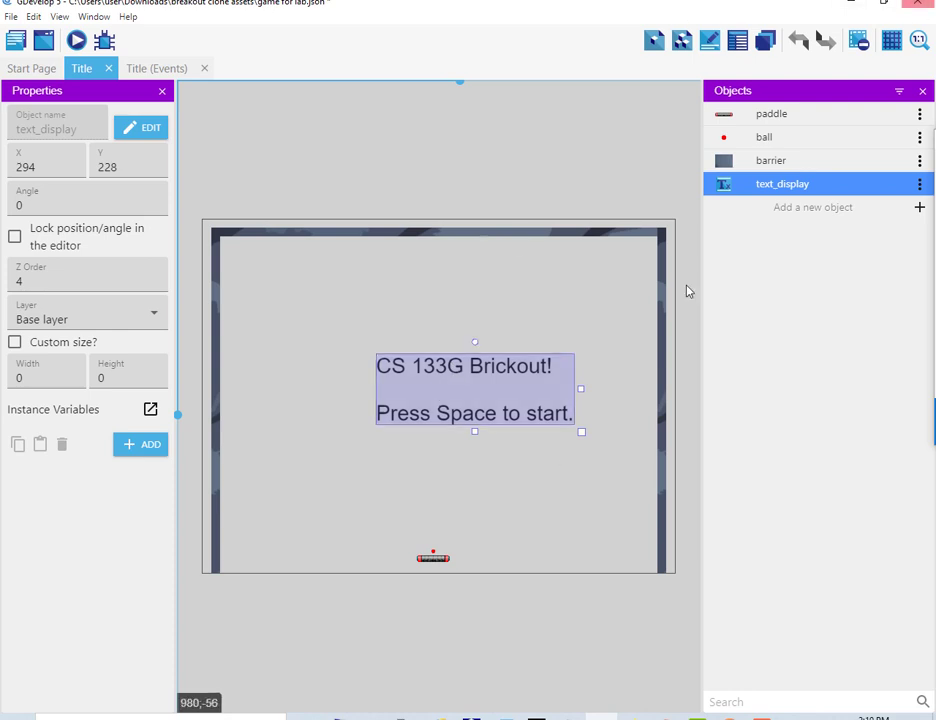
Shift the title text horizontally to X 244 so that it sits roughly centred between the side walls
drag(478, 413, 470, 410)
key(Left)
key(Left)
key(Left)
key(Left)
key(Left)
key(Left)
key(Left)
key(Left)
key(Left)
key(Left)
key(Left)
key(Left)
key(Left)
key(Left)
key(Left)
key(Left)
key(Left)
key(Left)
key(Left)
key(Left)
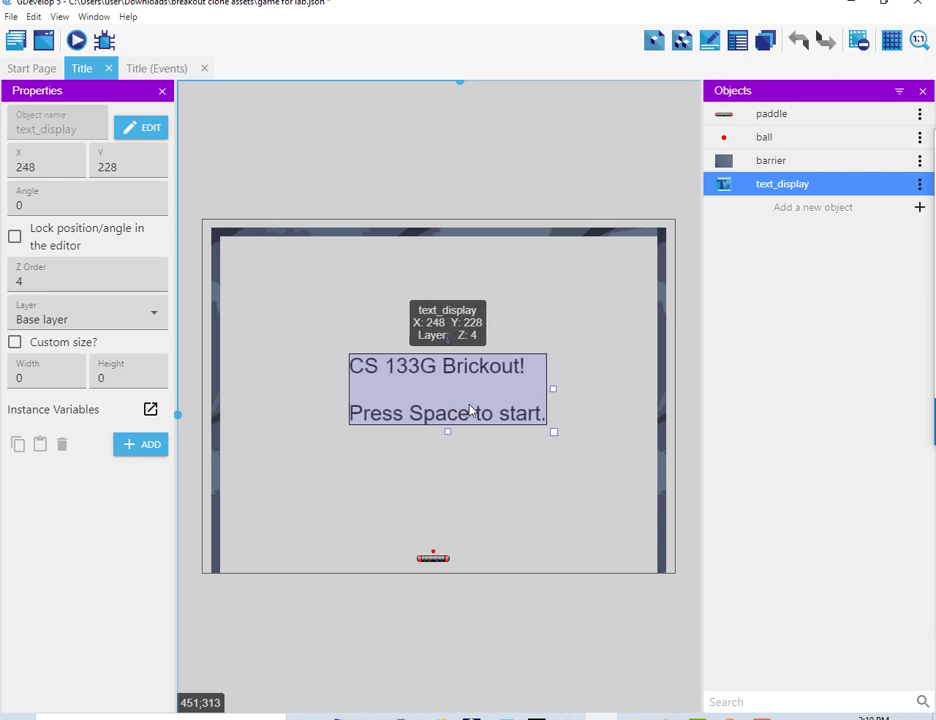
key(Left)
key(Left)
key(Right)
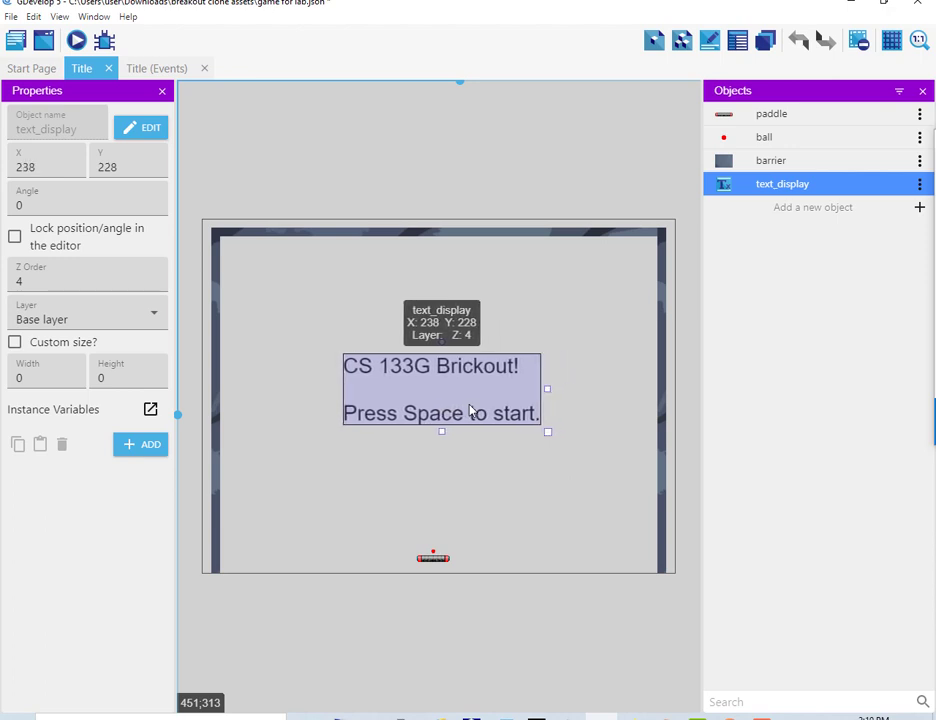
key(Right)
key(Right)
key(Right)
key(Right)
key(Right)
key(Right)
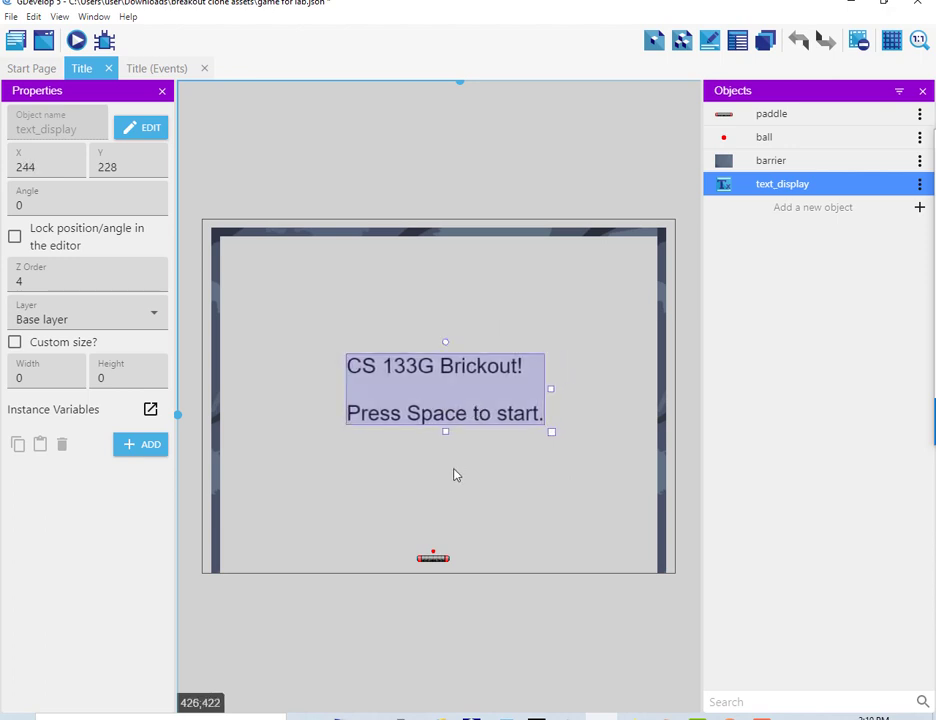
Add a first event to the Title scene's events with a Key released condition for the Space key
click(157, 68)
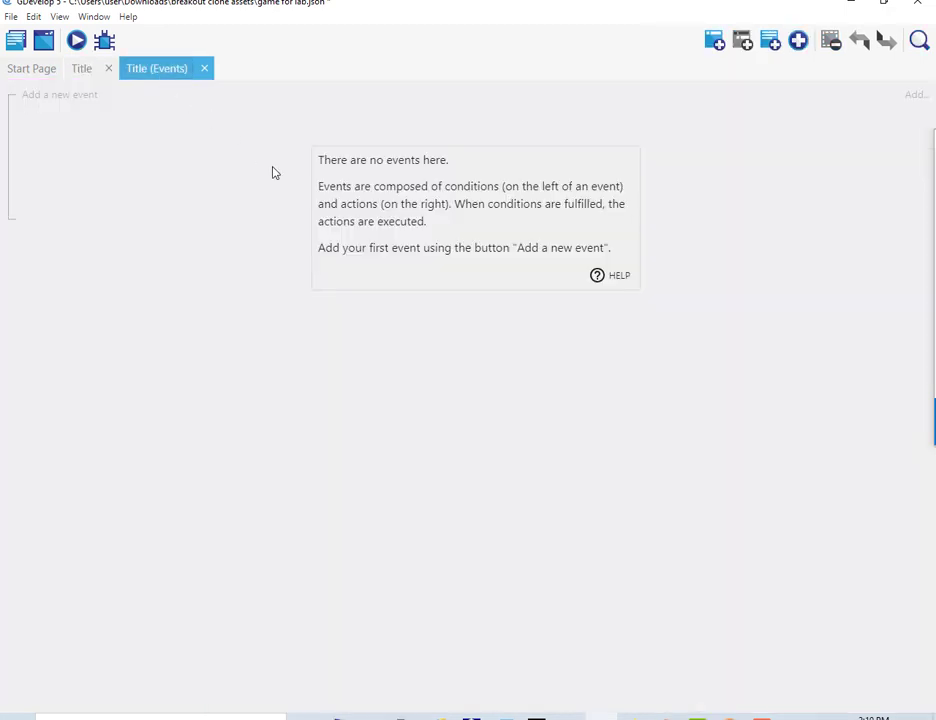
click(58, 95)
click(70, 98)
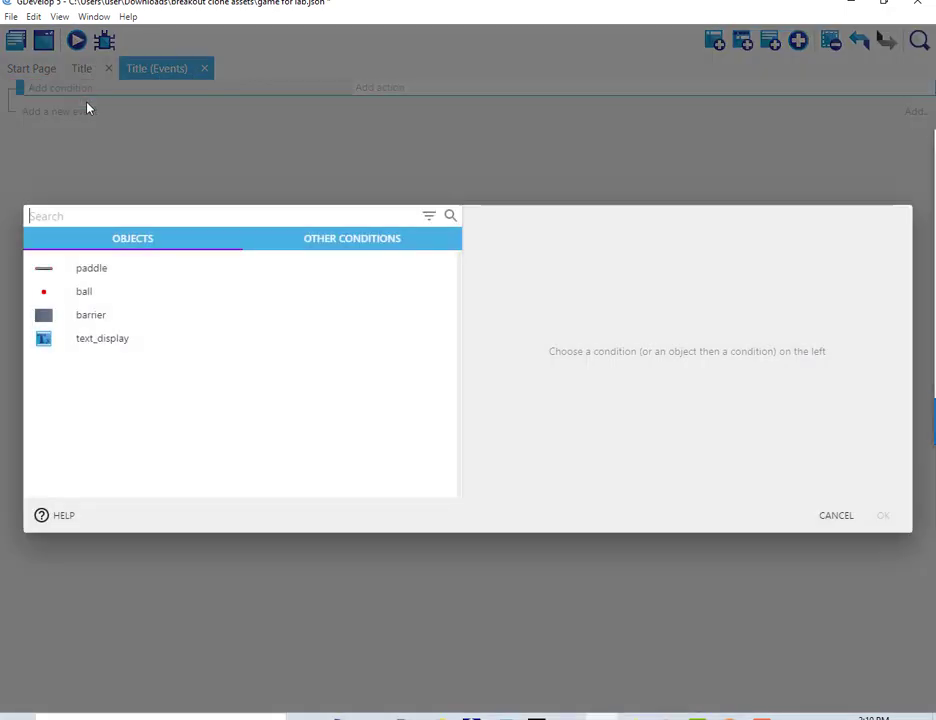
click(345, 239)
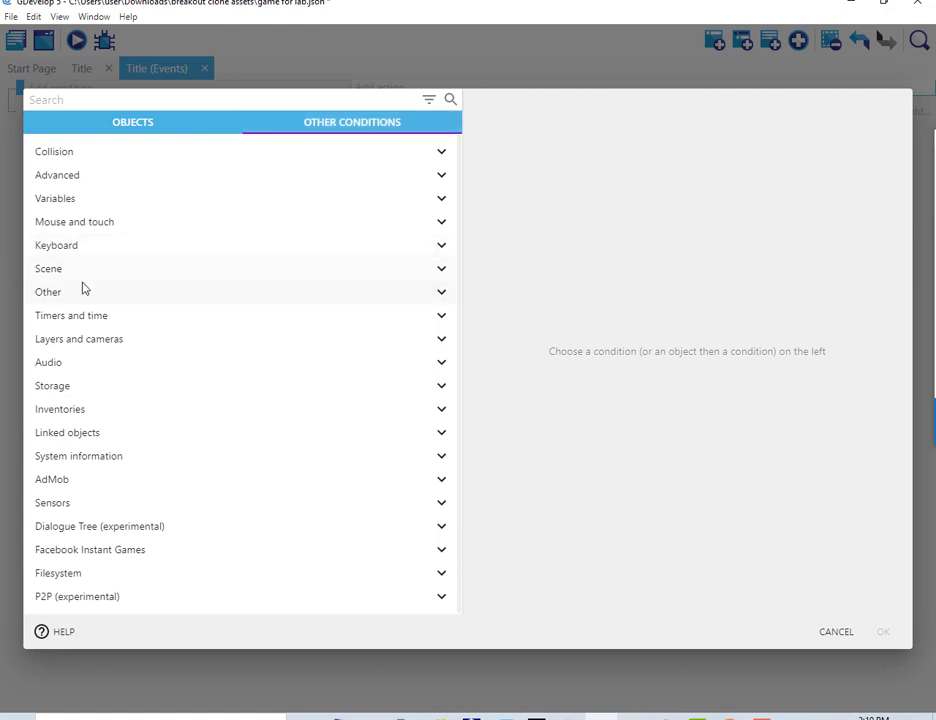
click(70, 245)
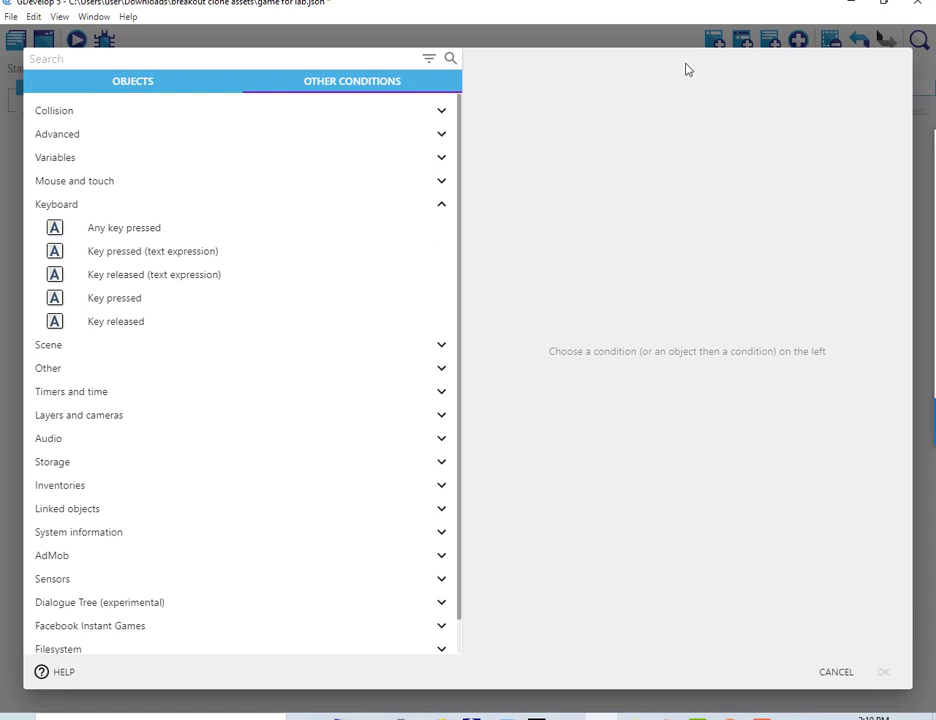
click(131, 324)
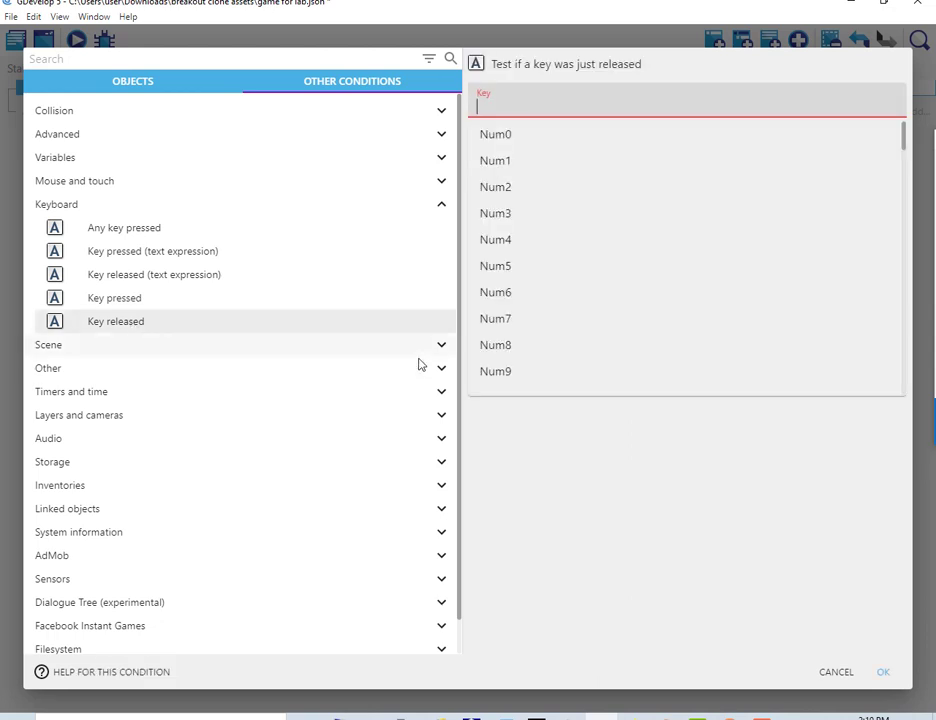
text(sp)
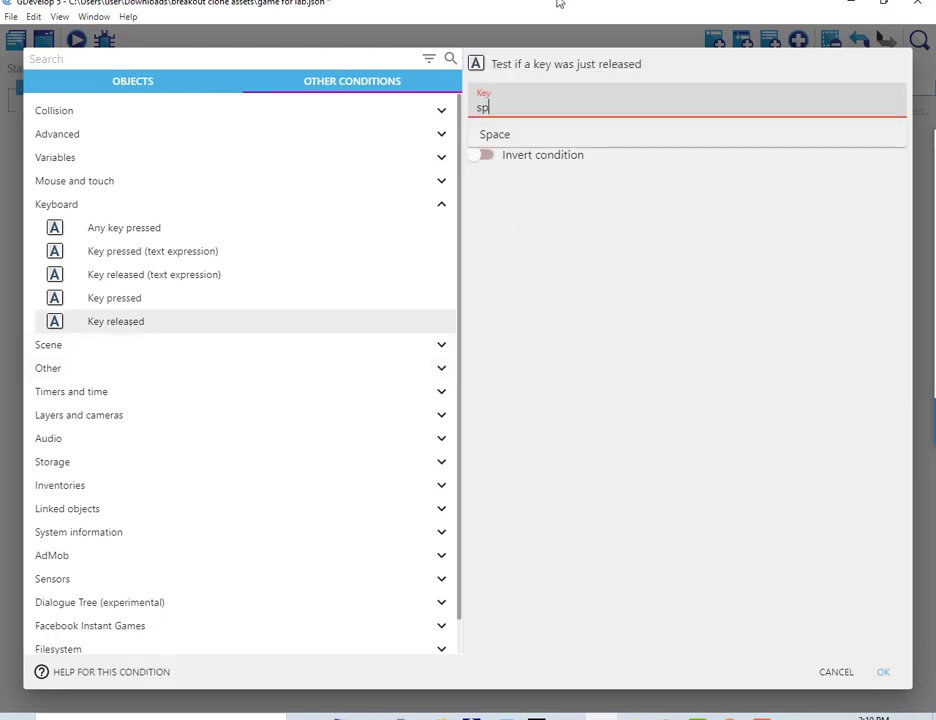
key(Down)
key(Return)
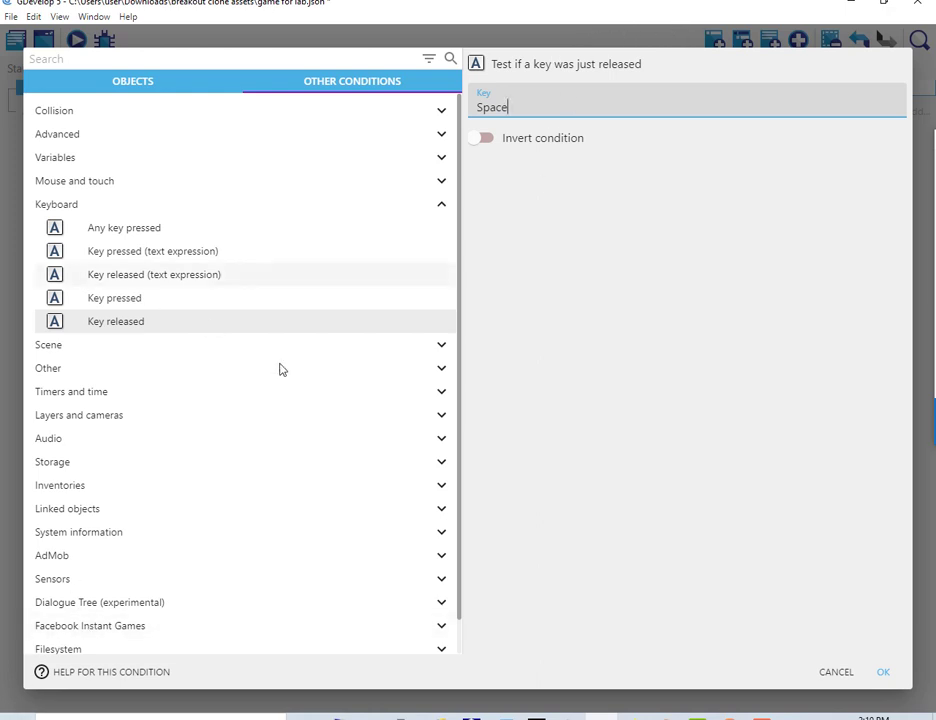
click(525, 242)
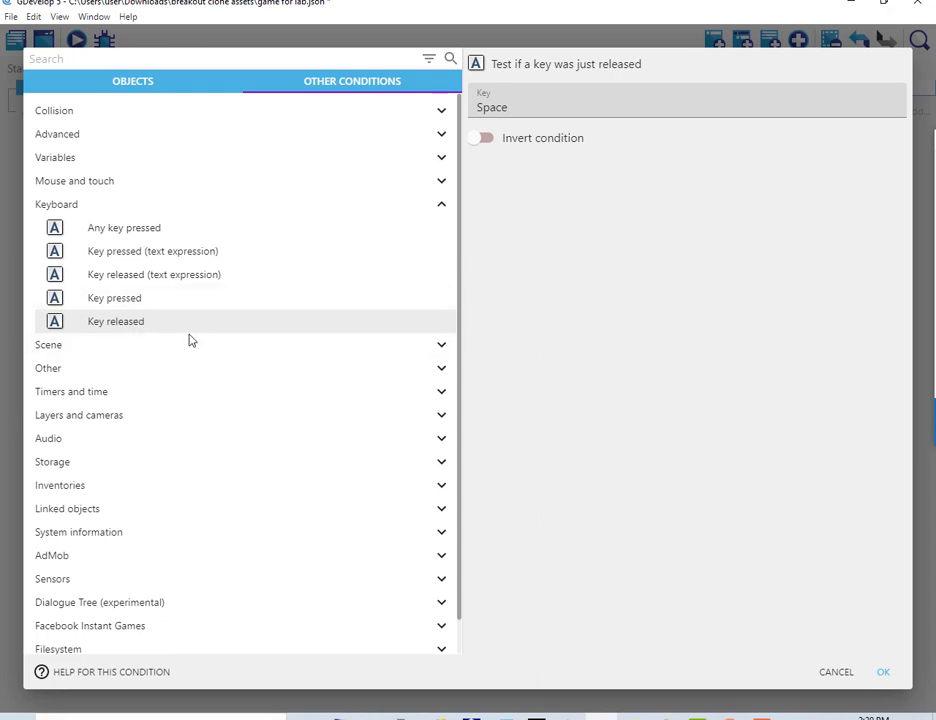
click(884, 673)
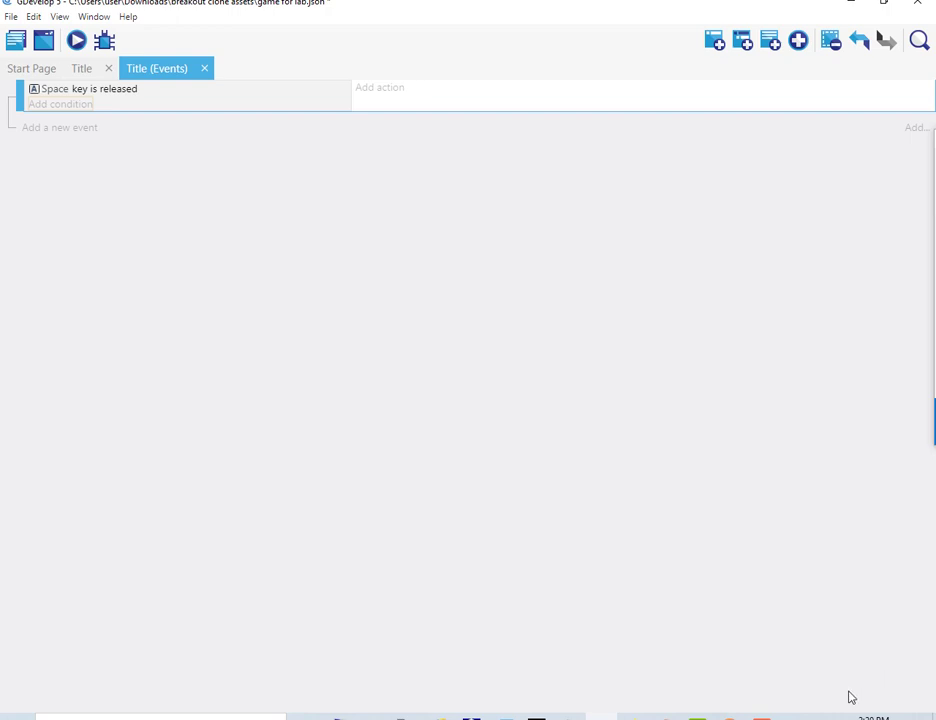
Add a Play a sound action to the Space key event using the audio file get ready.wav, without repeating
click(379, 89)
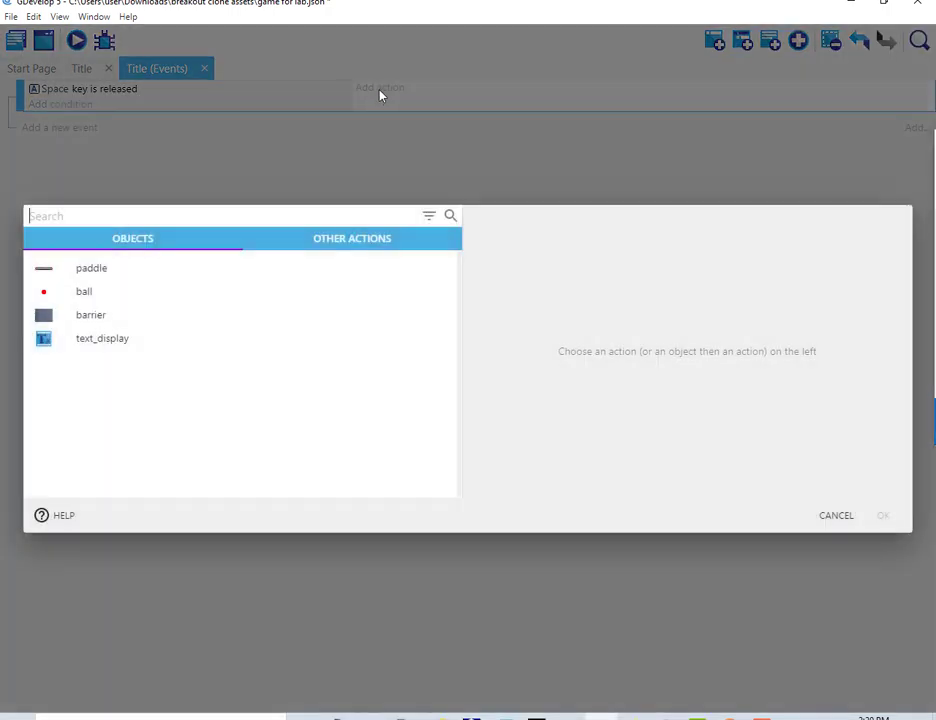
click(338, 240)
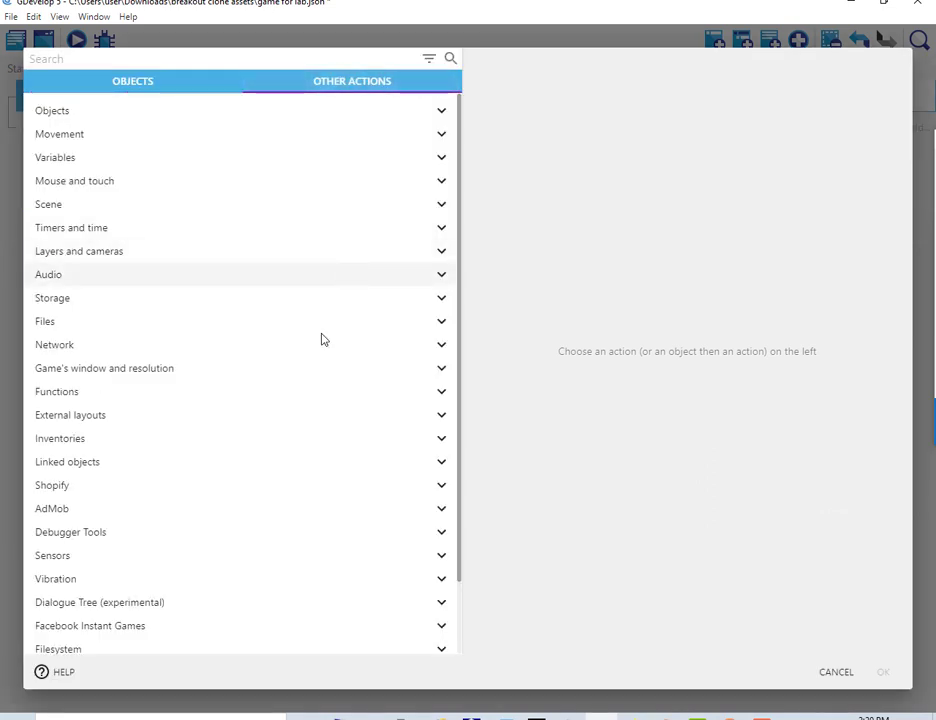
click(70, 280)
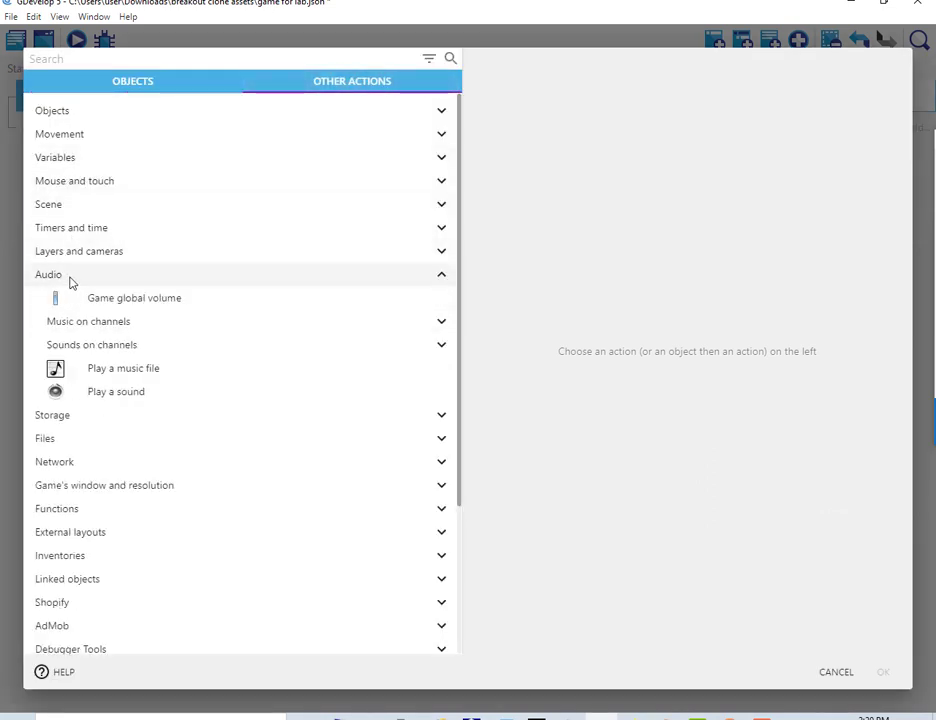
click(100, 400)
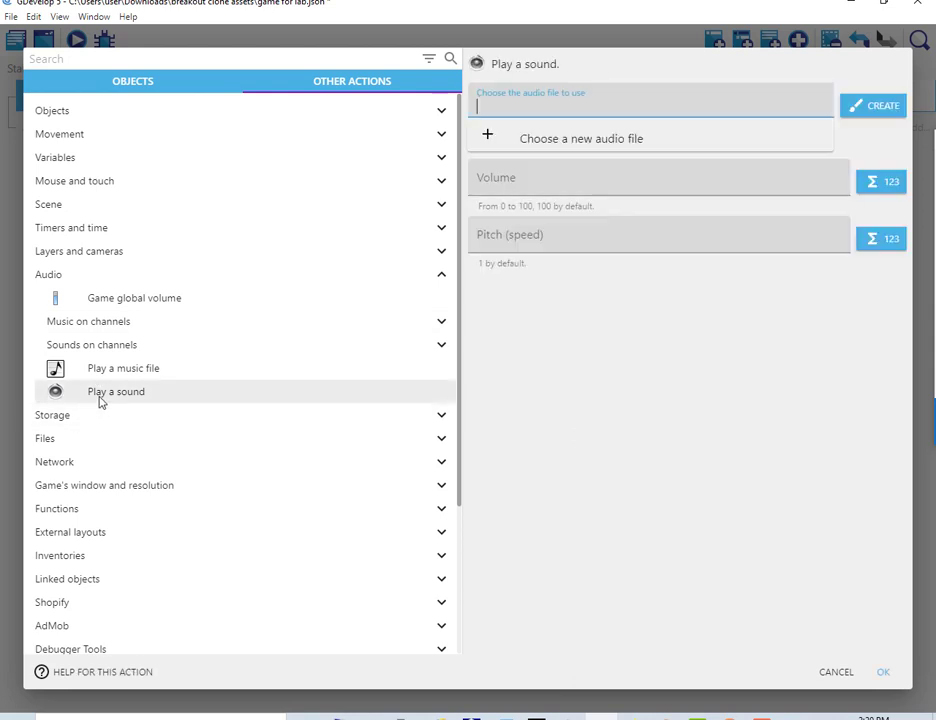
click(510, 145)
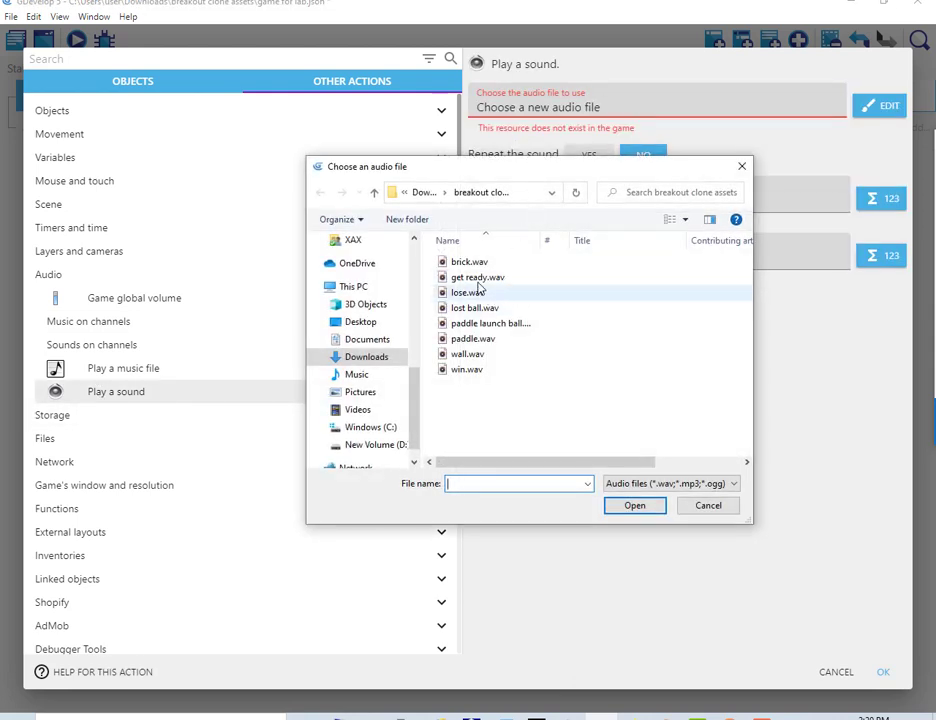
click(478, 277)
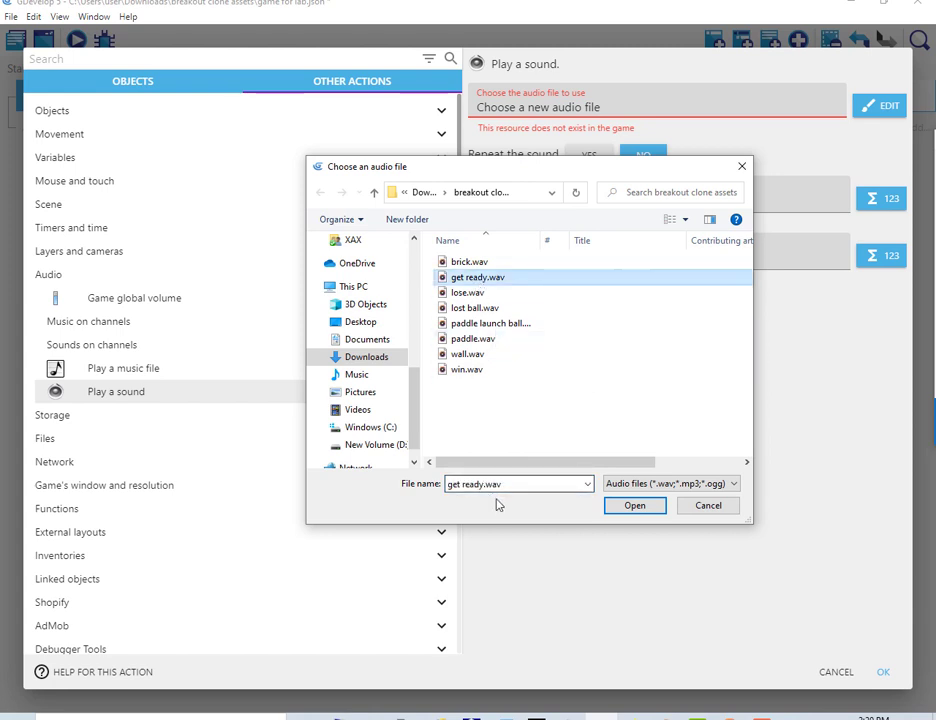
click(634, 506)
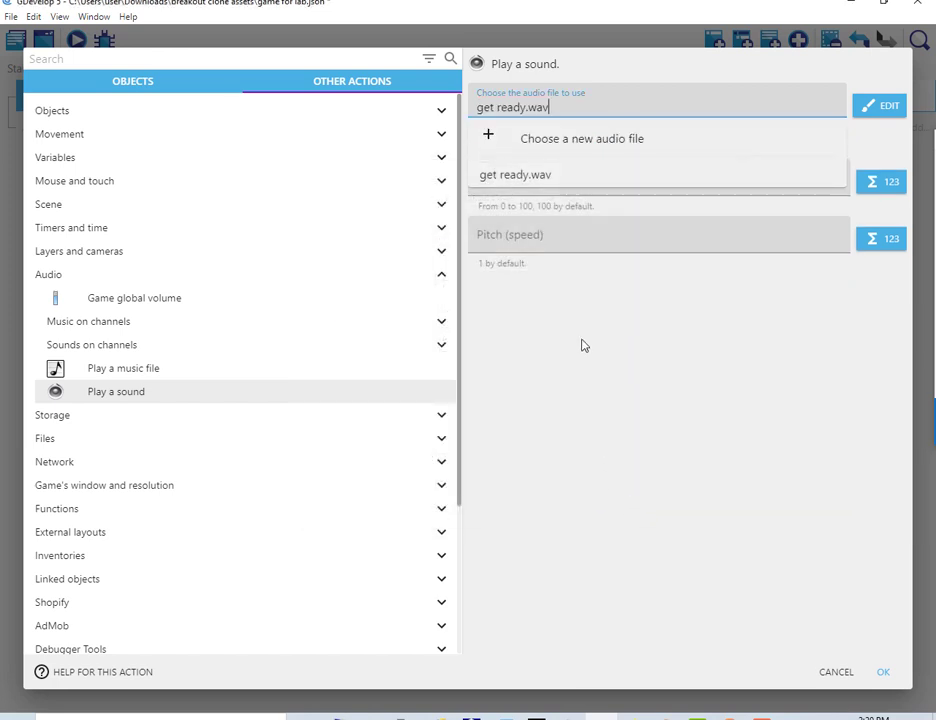
click(584, 345)
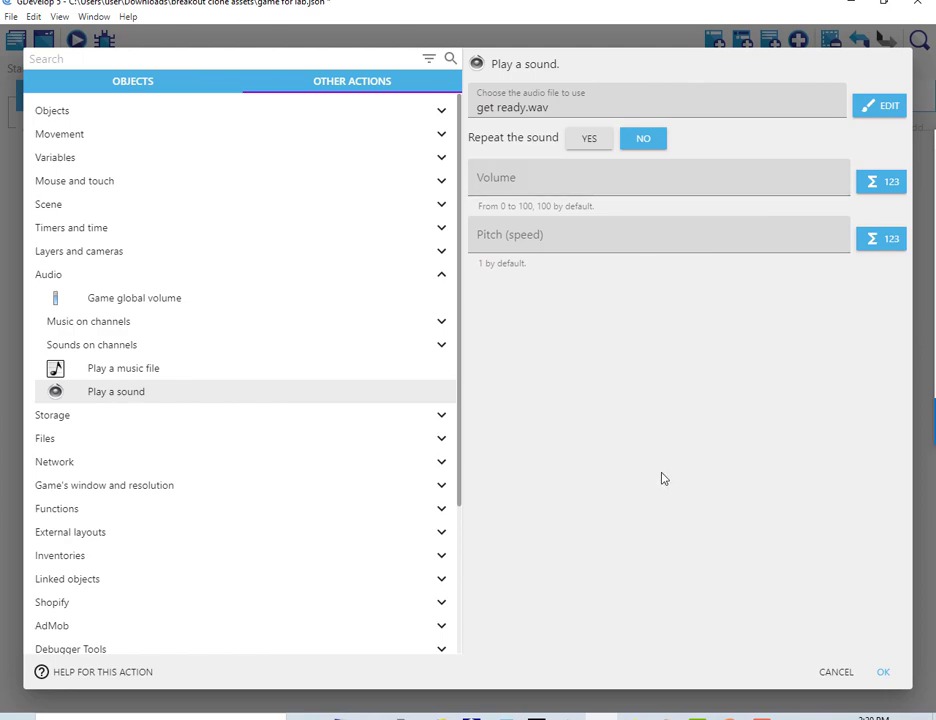
click(881, 671)
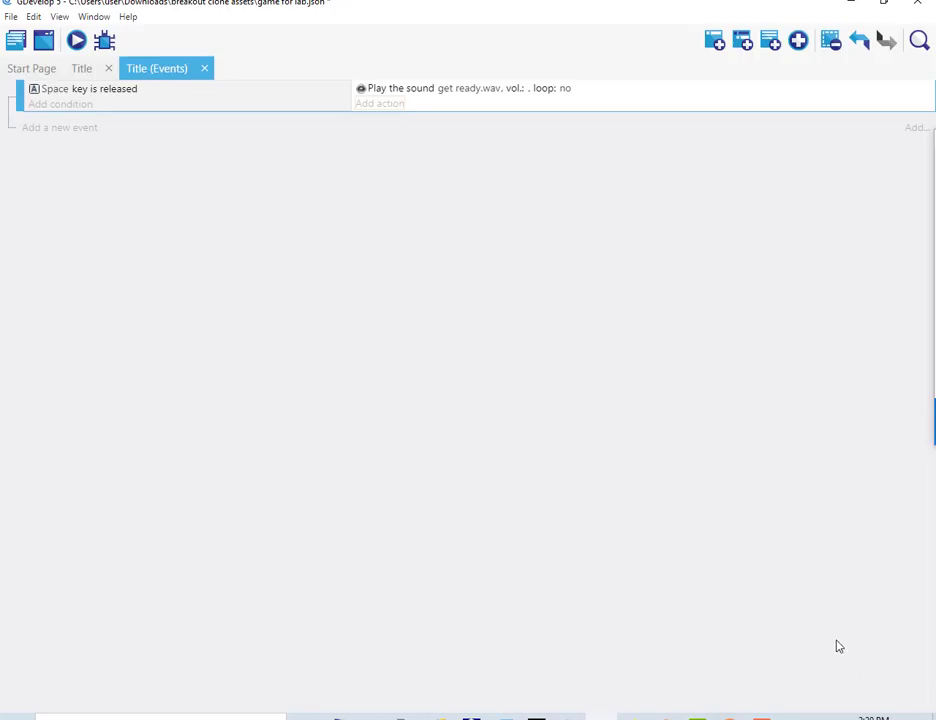
Add a Change the scene action to the Space key event, targeting "Play Game" and leaving other paused scenes running
click(374, 104)
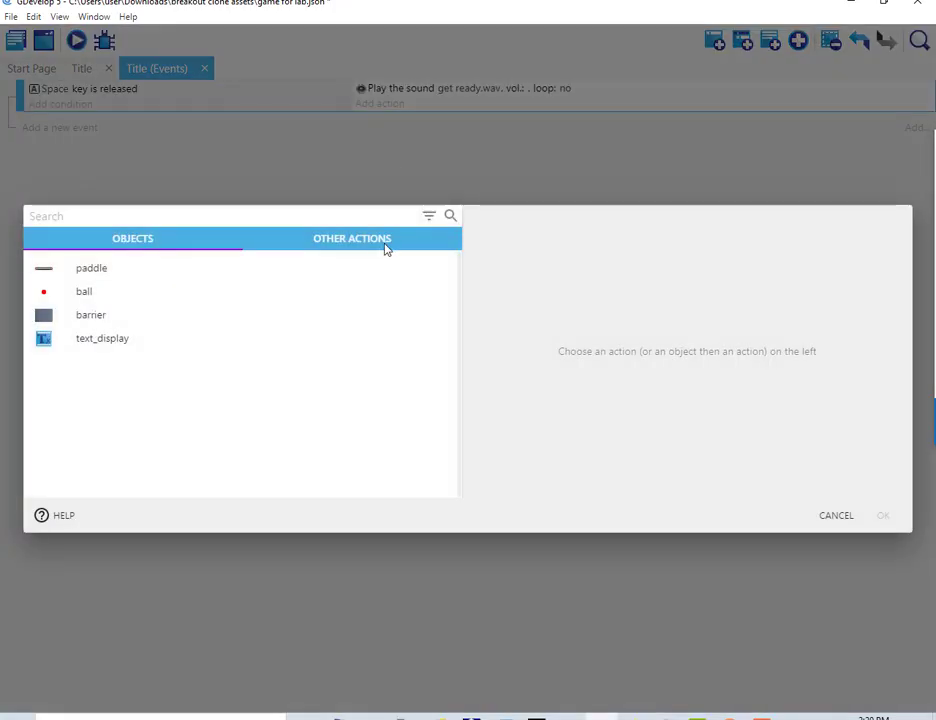
click(332, 242)
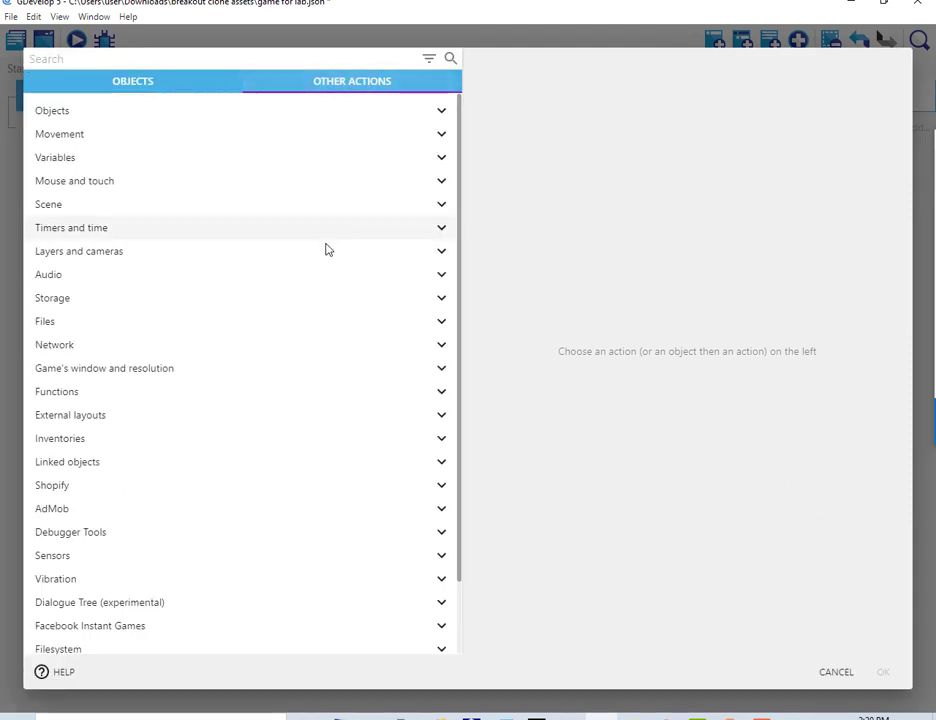
click(53, 207)
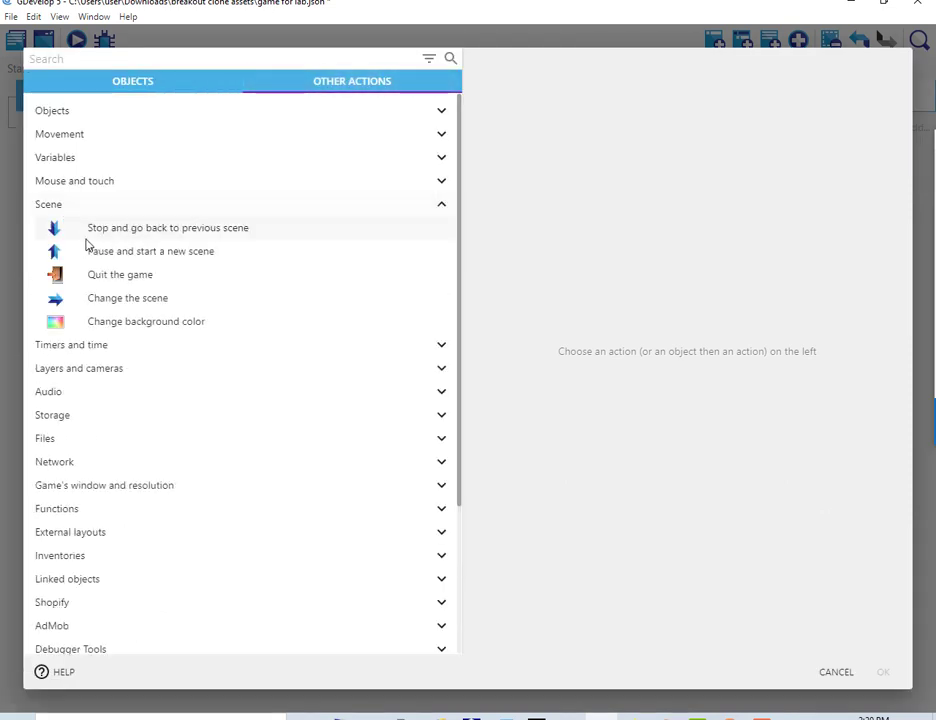
click(144, 300)
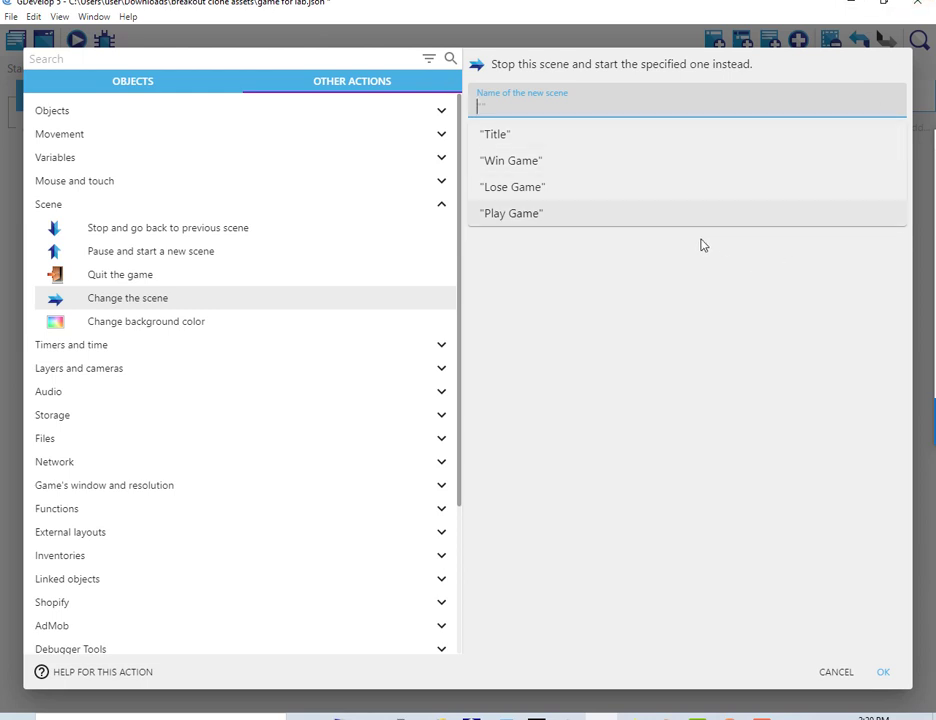
key(Return)
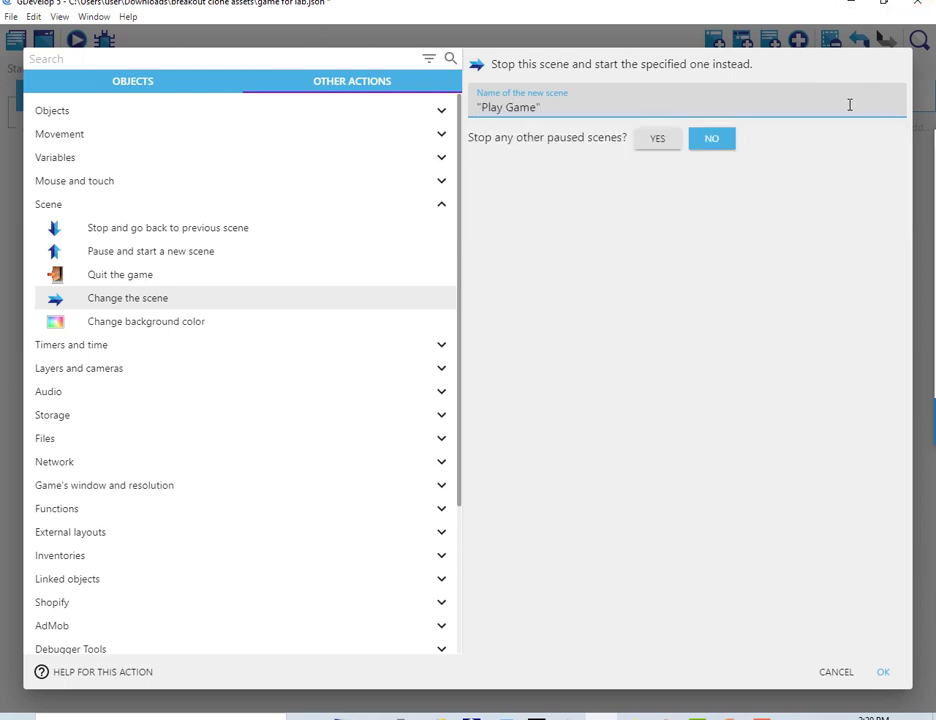
mouse_move(930, 214)
mouse_move(878, 184)
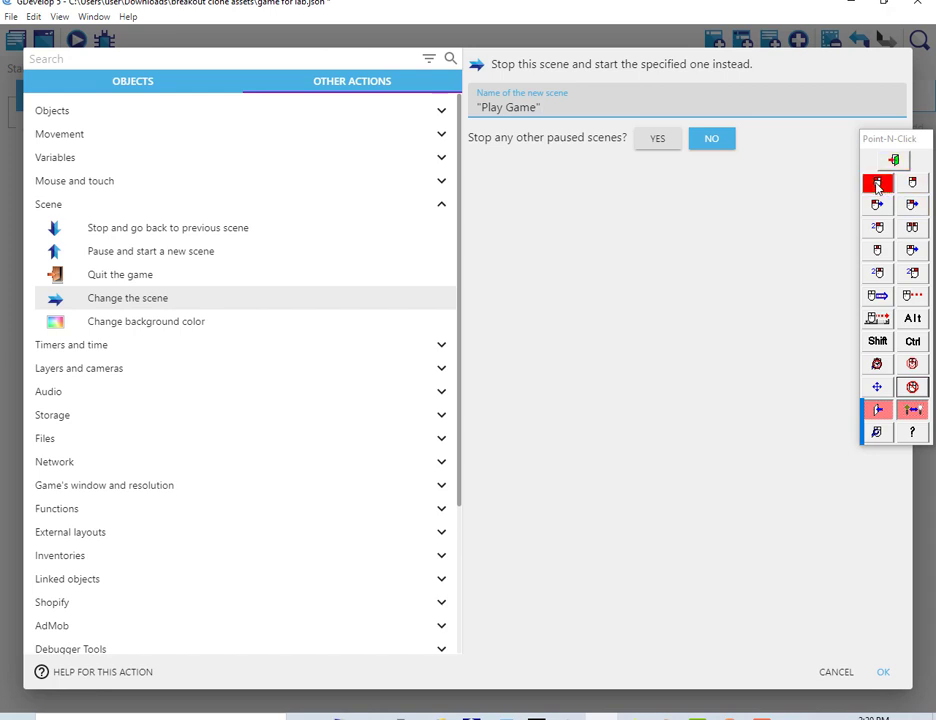
click(646, 230)
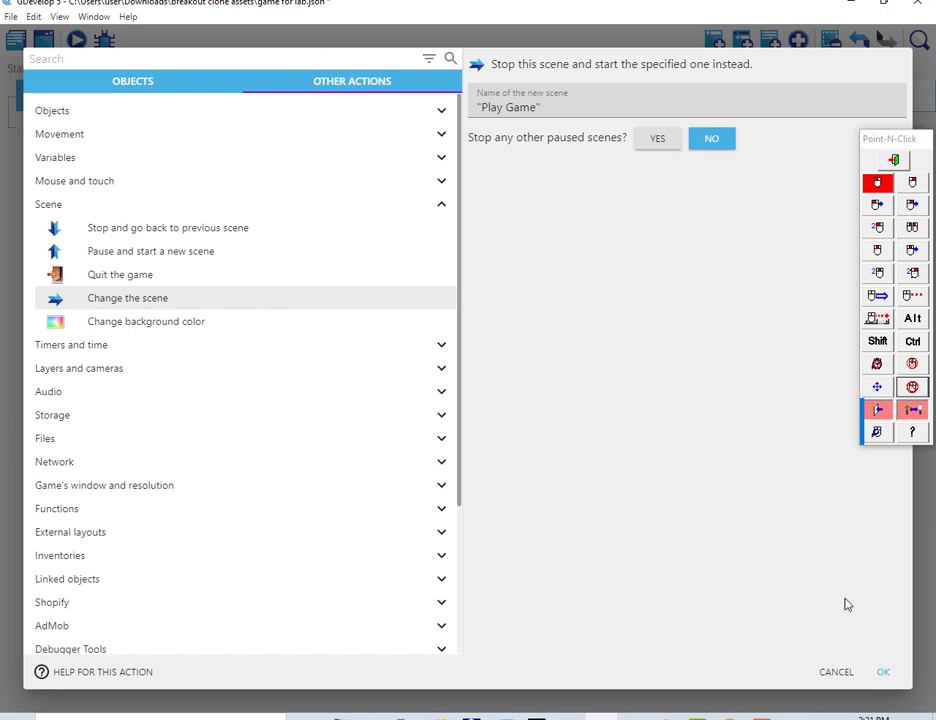
click(882, 673)
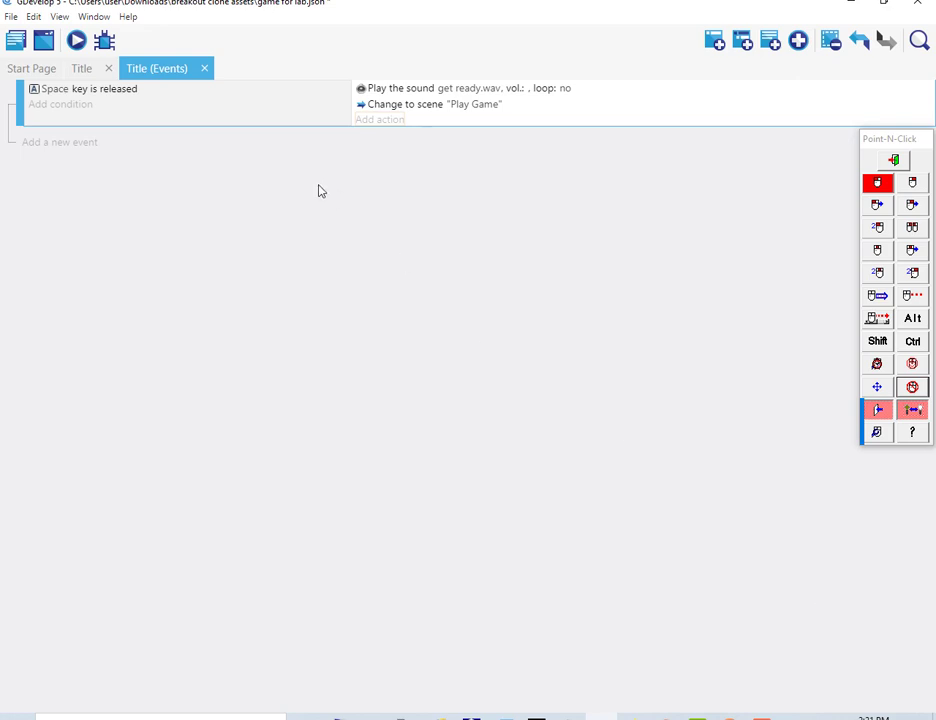
Copy the whole Space key event from the Title scene's events
click(907, 183)
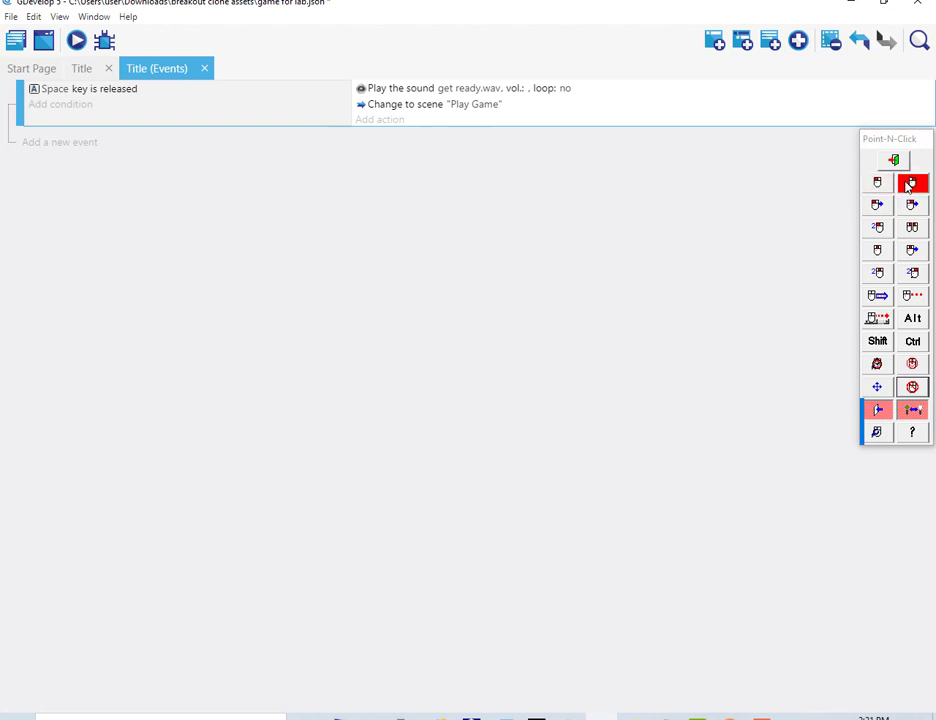
right_click(263, 127)
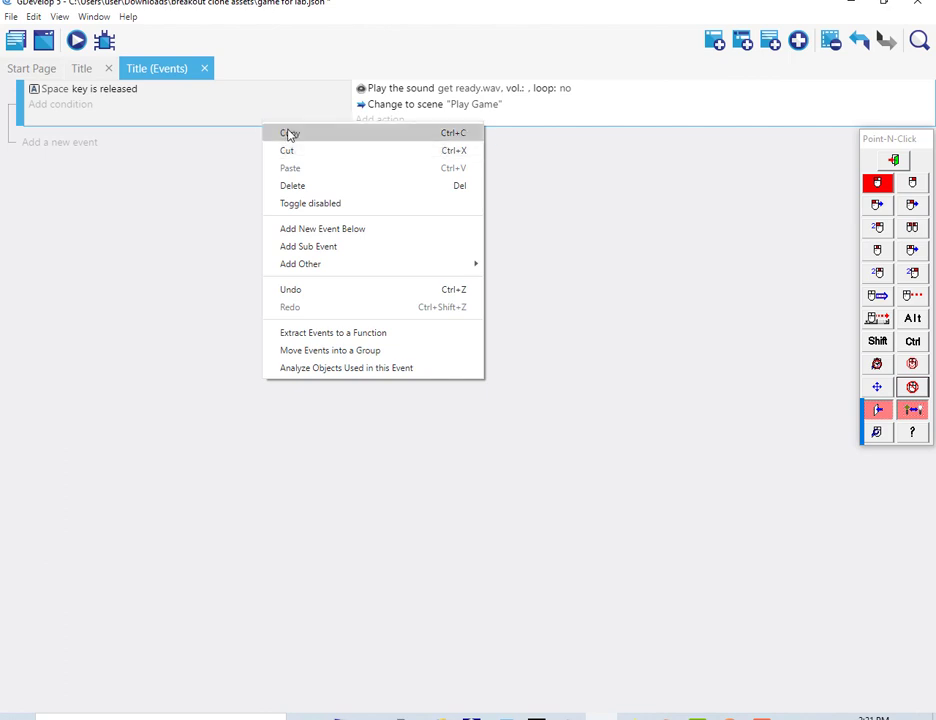
click(290, 134)
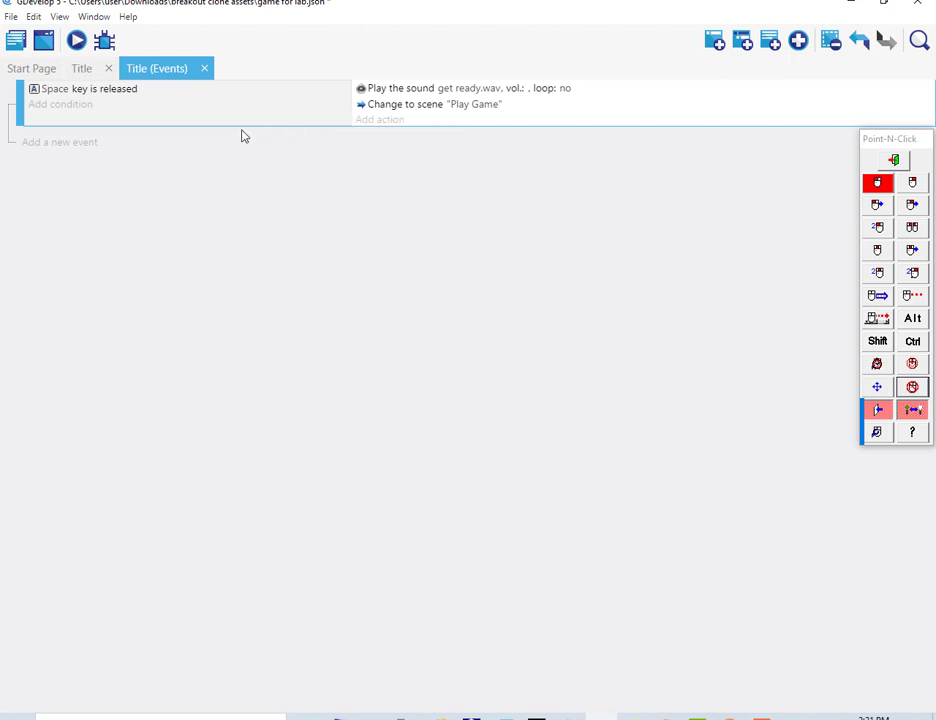
Open the Win Game scene from the project's scene list and bring up its events
click(16, 42)
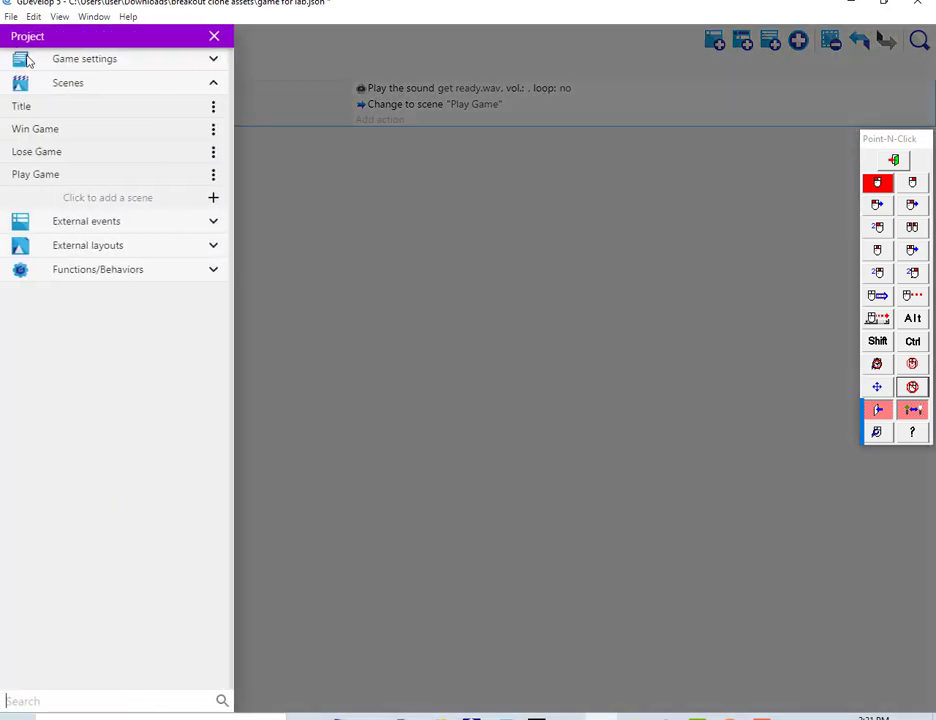
click(877, 227)
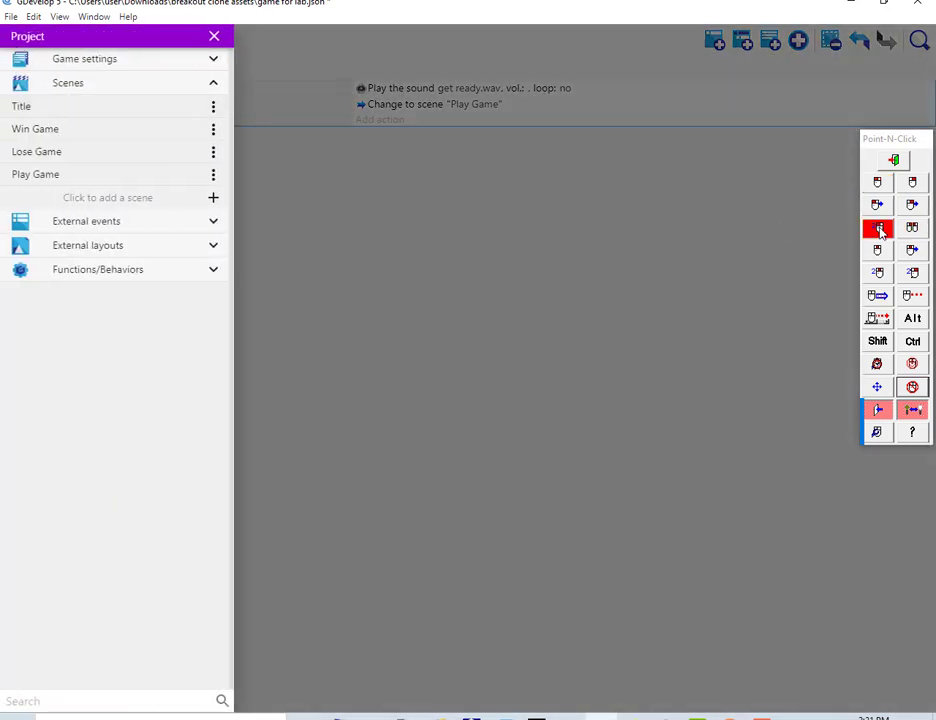
double_click(33, 142)
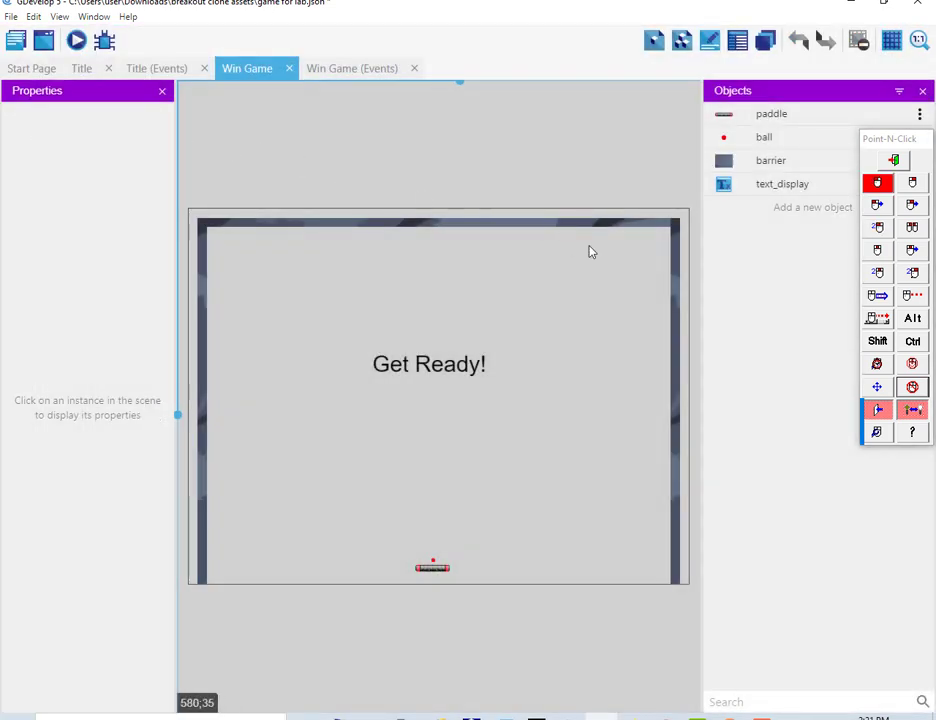
click(351, 68)
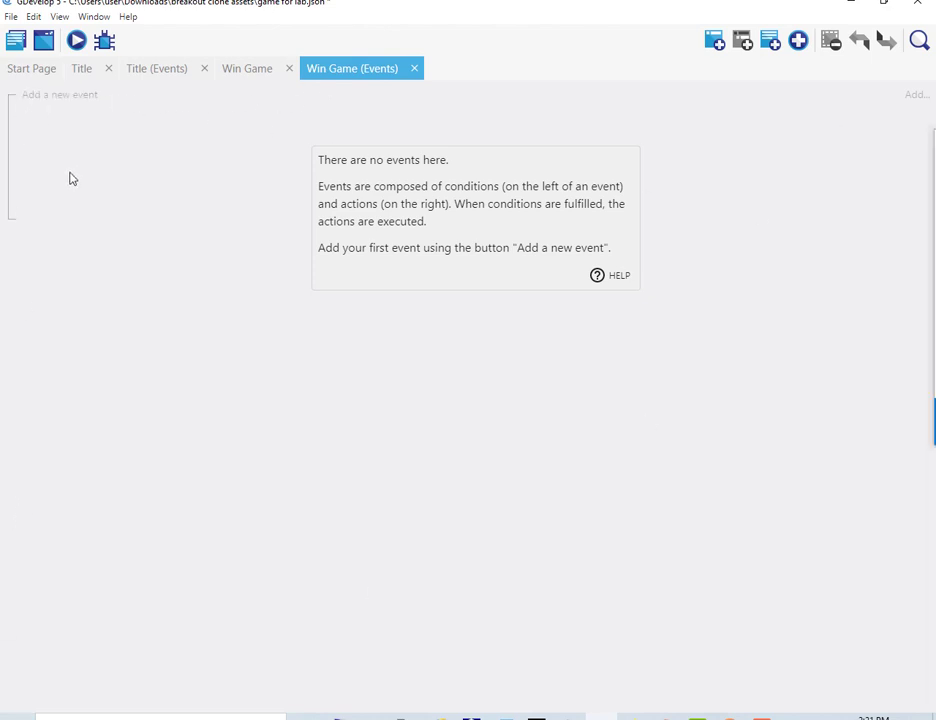
Paste the copied Space key event into the Win Game events using a new blank event, and delete that blank event
right_click(79, 99)
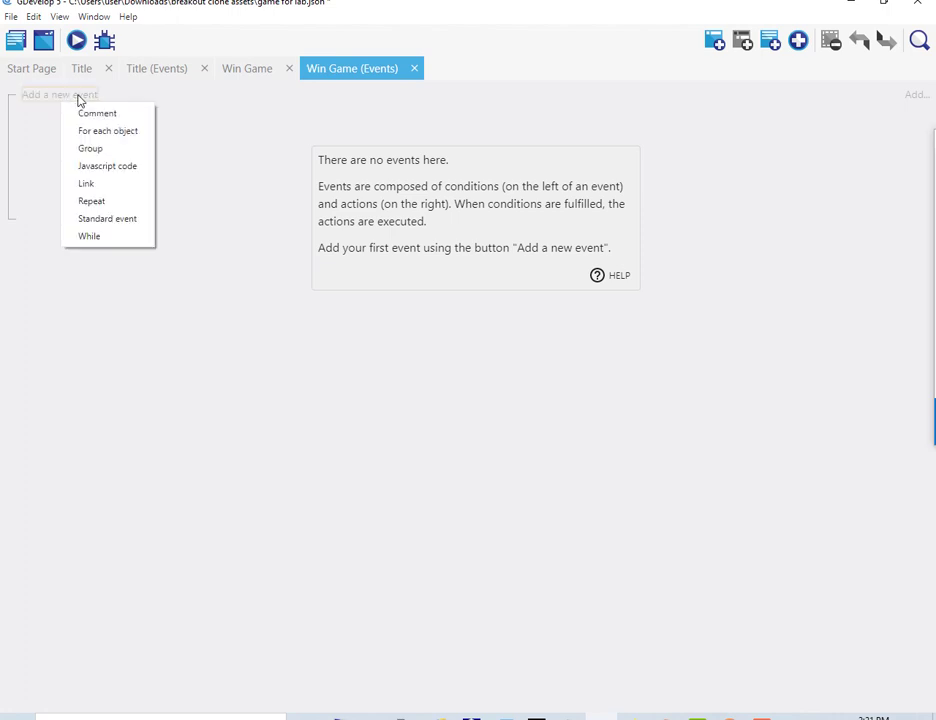
click(79, 98)
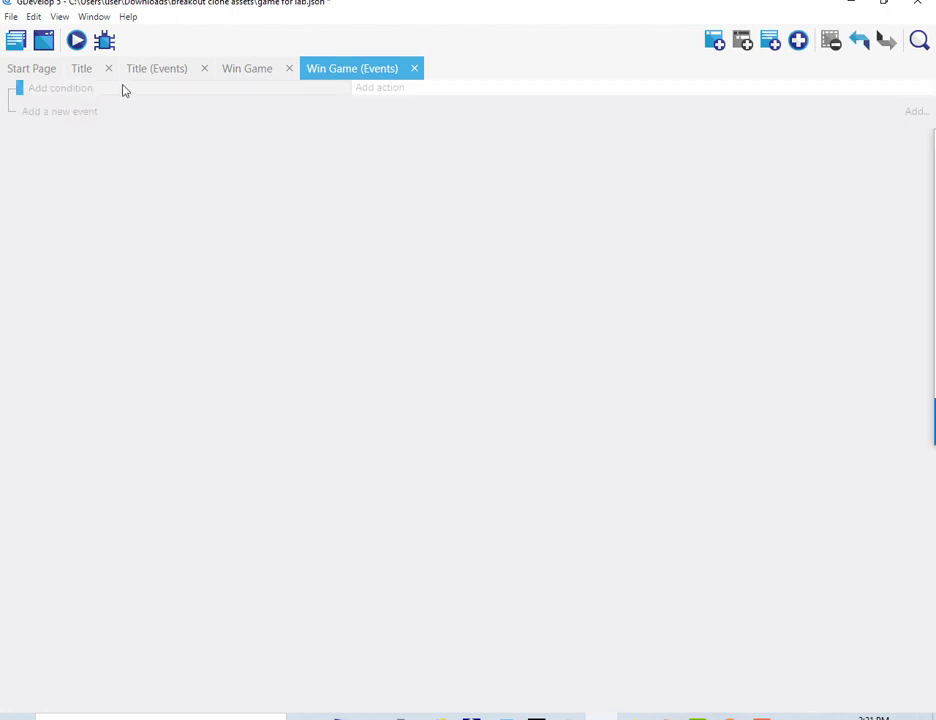
right_click(124, 91)
click(135, 129)
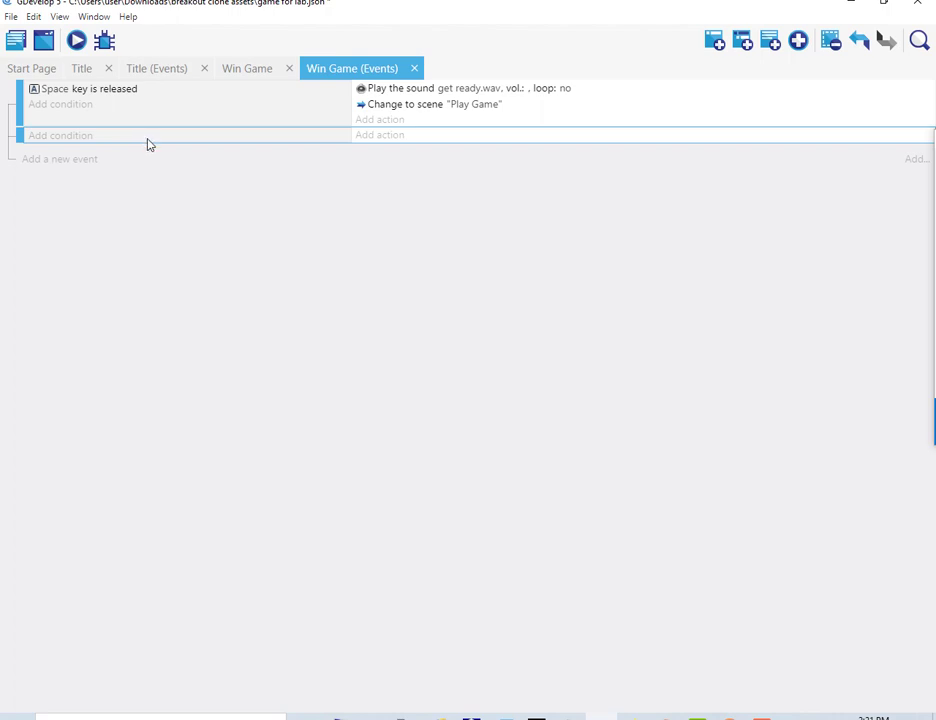
key(Delete)
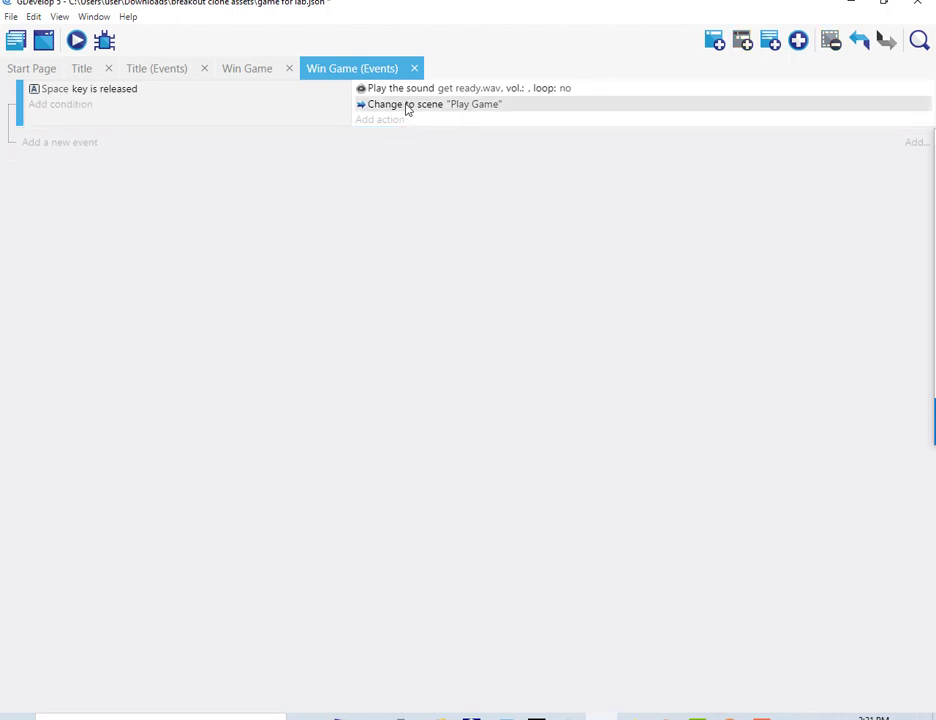
Delete the get ready.wav Play the sound action from the Win Game scene's Space key event
double_click(364, 90)
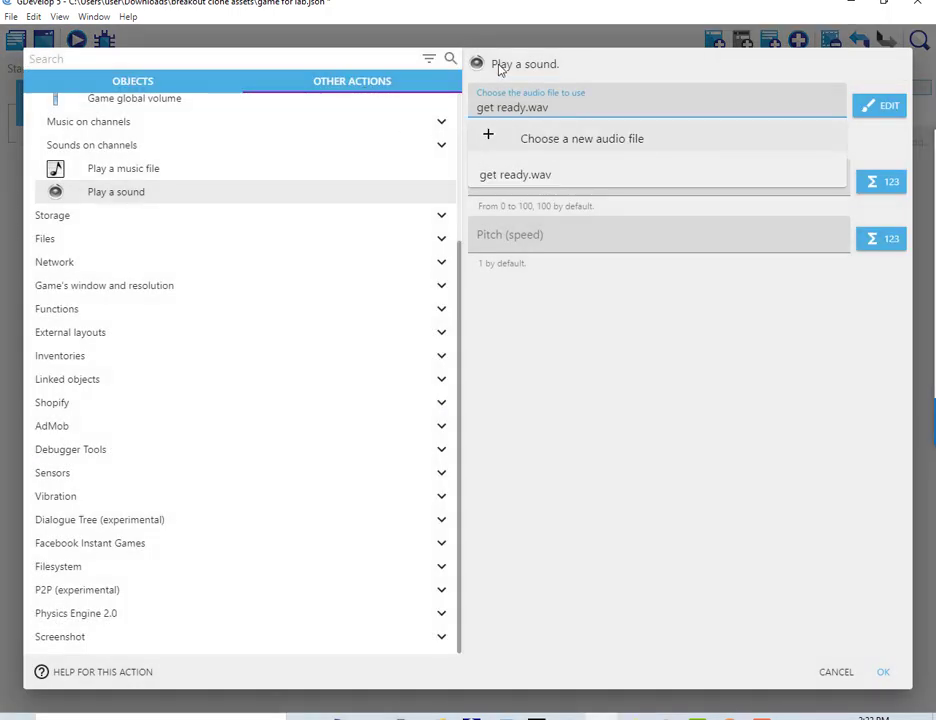
click(836, 672)
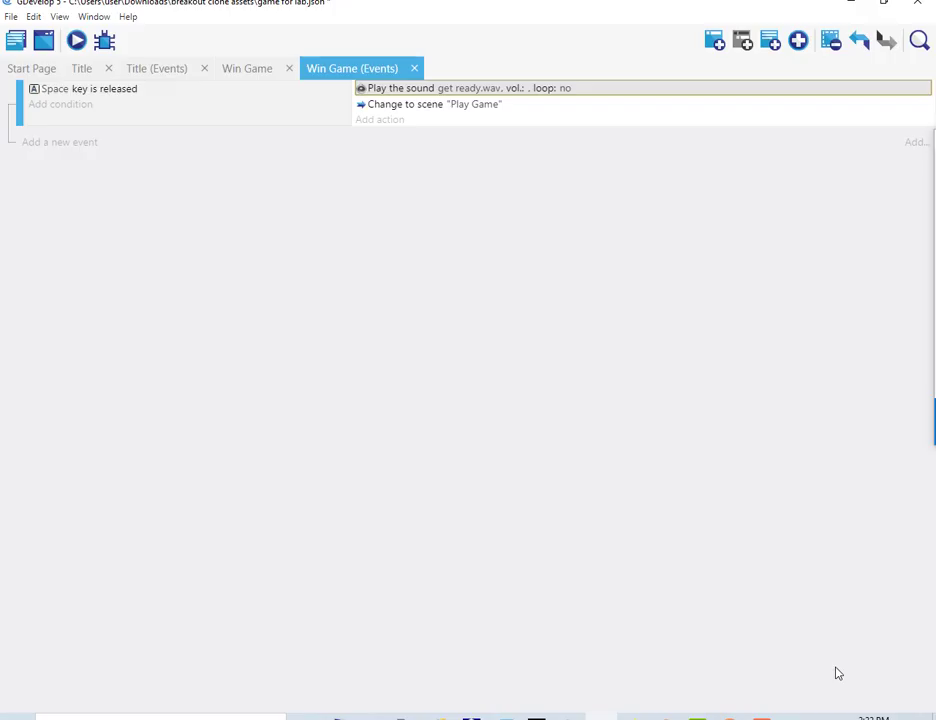
key(Delete)
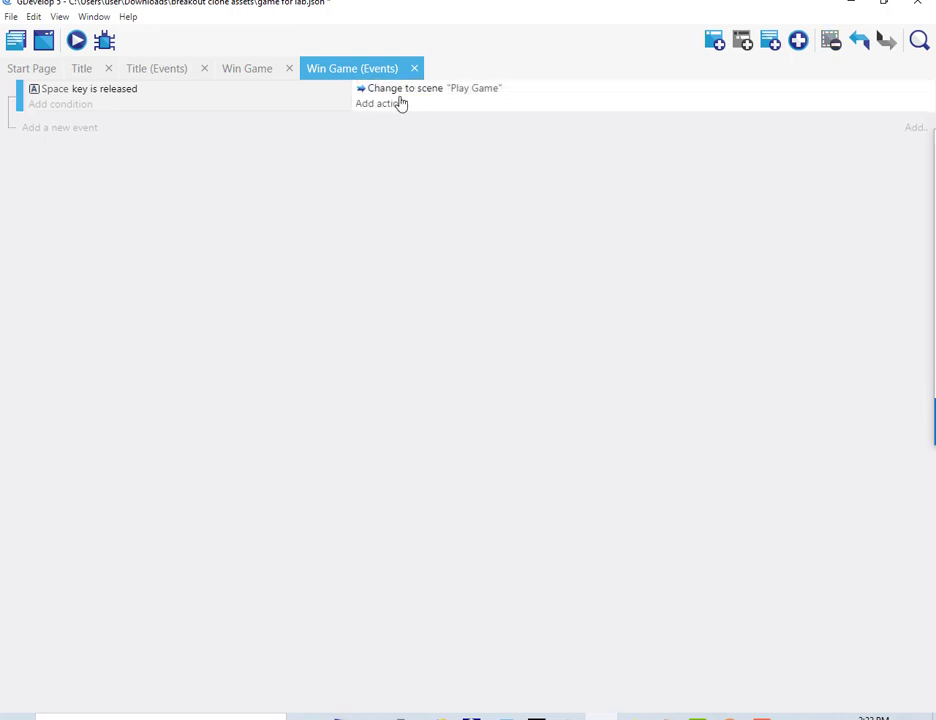
Set the target of the Win Game event's Change the scene action to "Title"
double_click(380, 99)
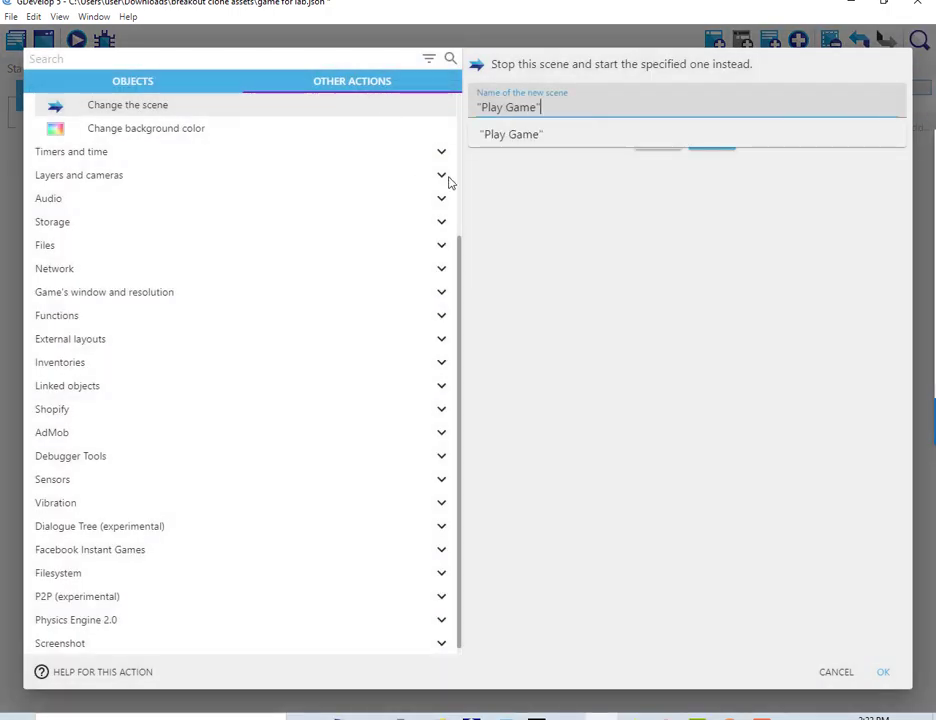
key(BackSpace)
key(BackSpace)
key(BackSpace)
key(BackSpace)
key(BackSpace)
key(BackSpace)
key(BackSpace)
click(497, 138)
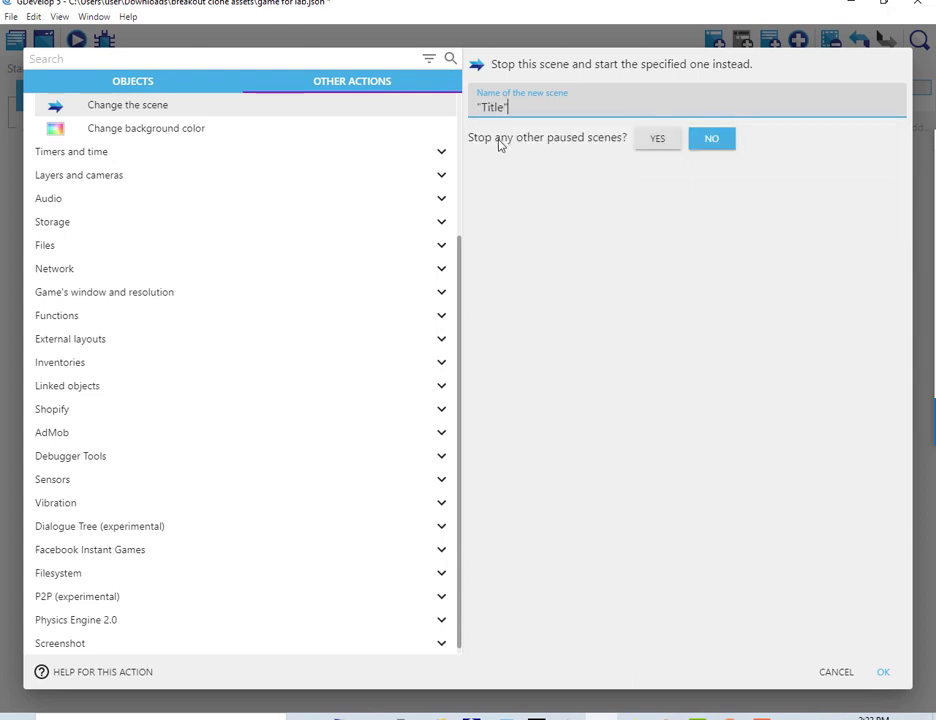
click(883, 672)
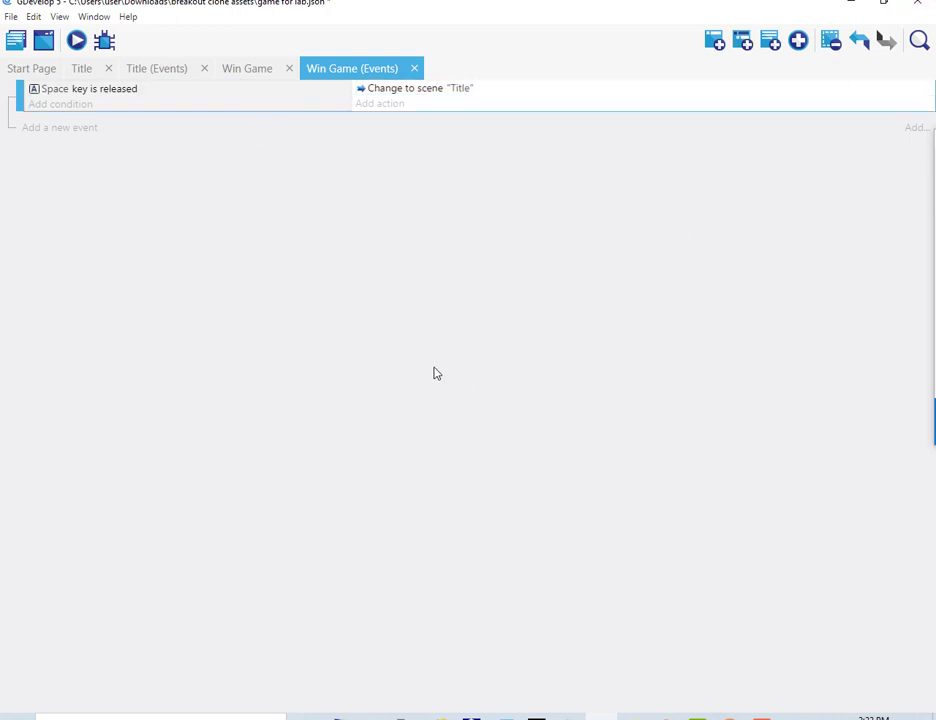
Set the Win Game scene's text_display text to "Perfect!" with "Press Space play again." on a second line, and apply it
click(245, 69)
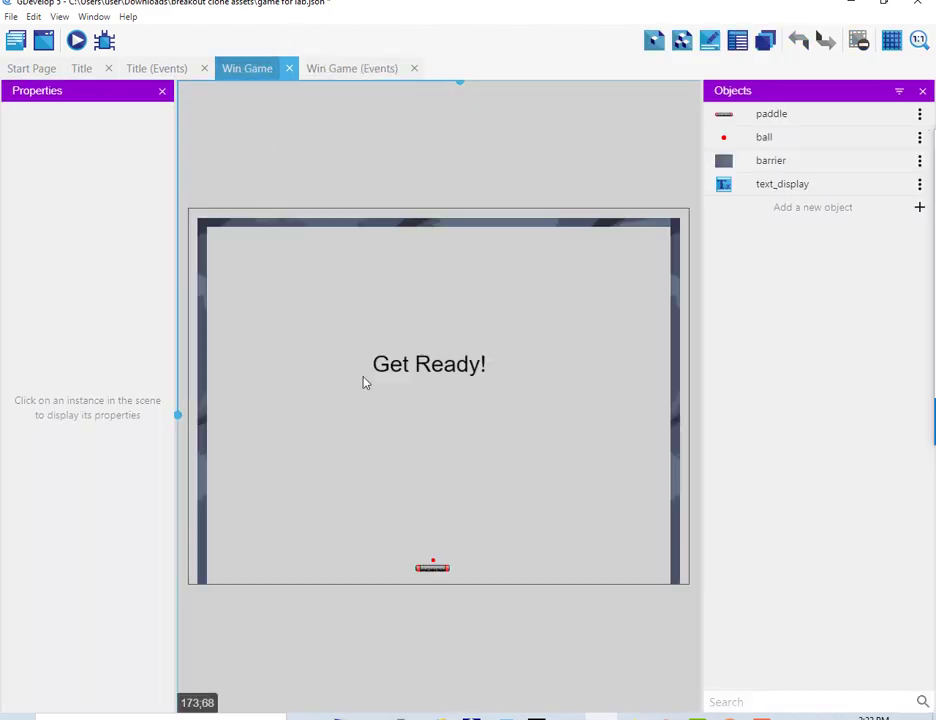
click(418, 370)
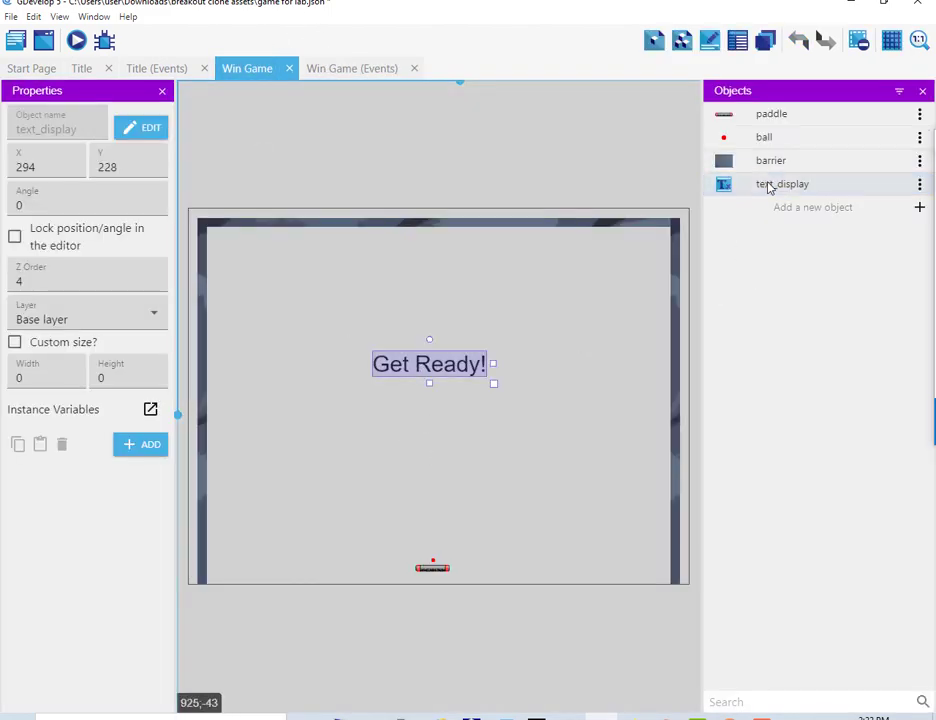
double_click(768, 184)
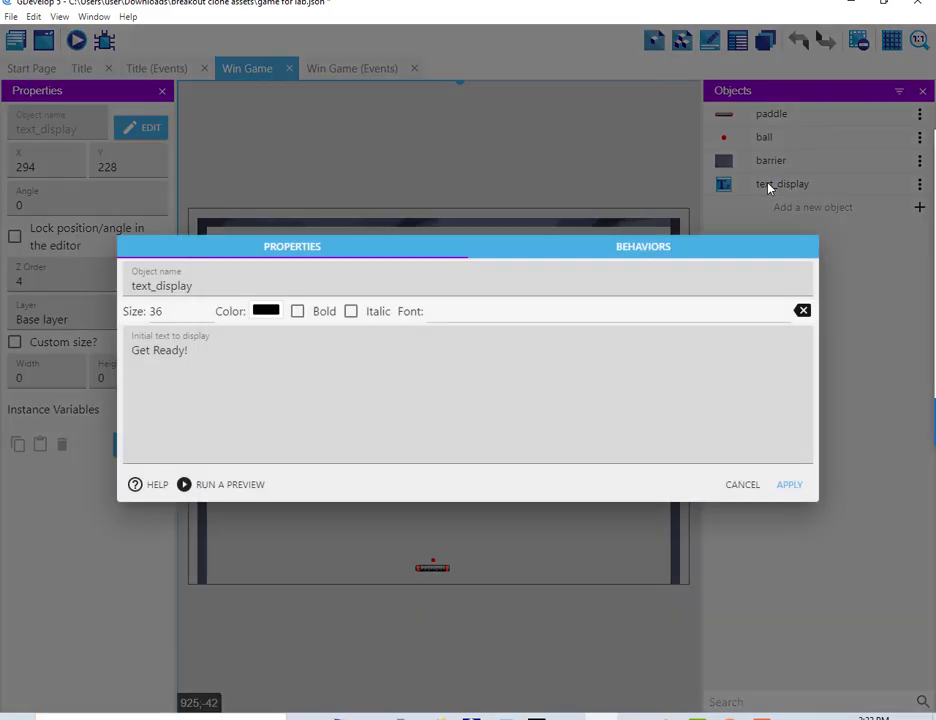
triple_click(186, 350)
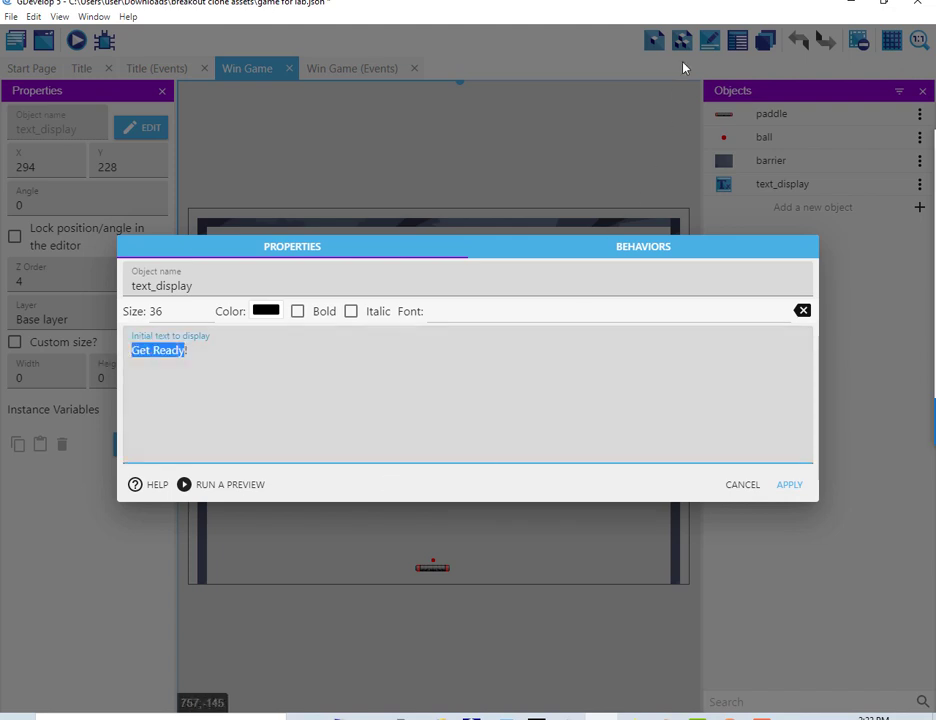
text(Pe)
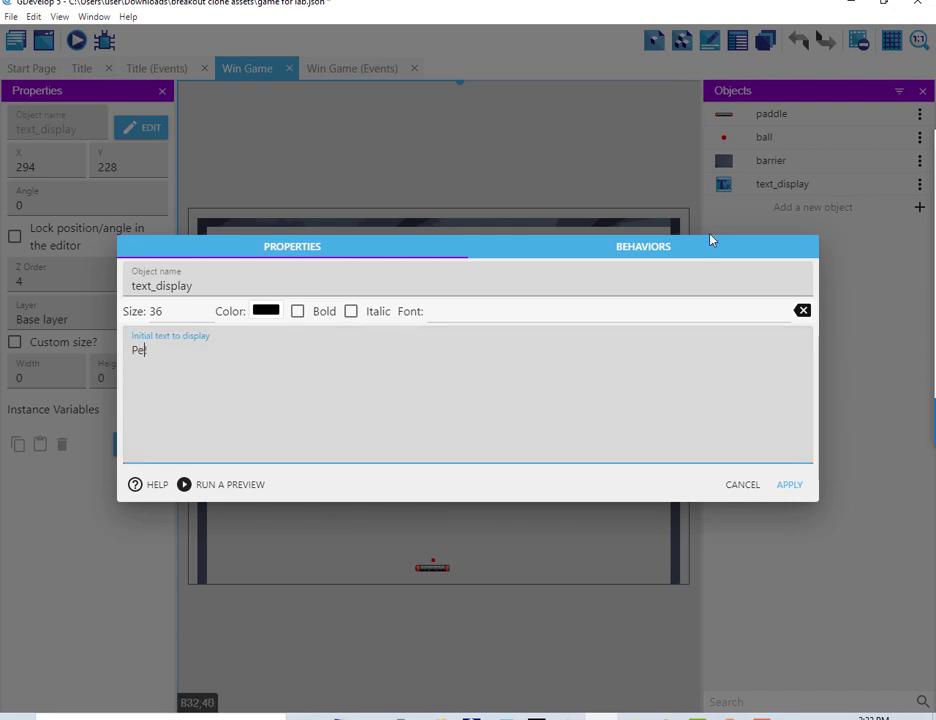
text(fect!)
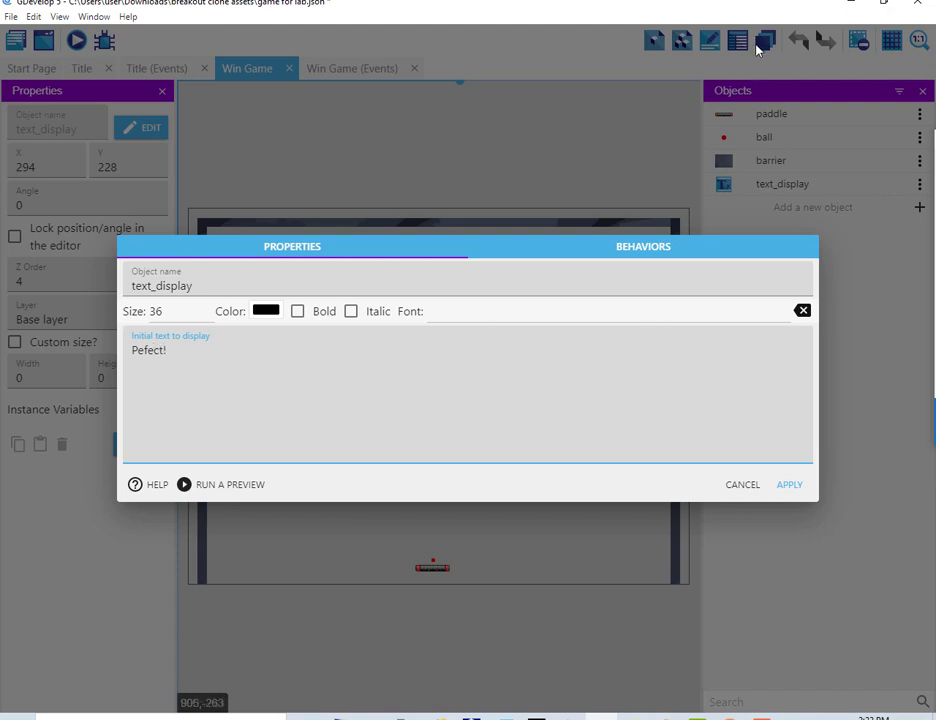
key(Left)
text(r)
text(r)
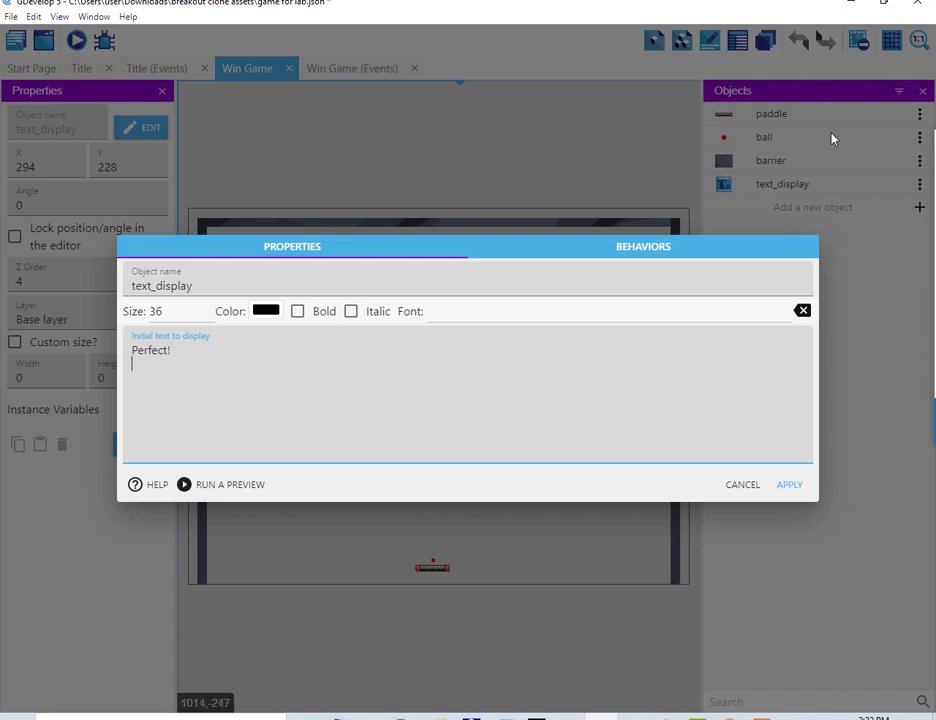
text(Press Space)
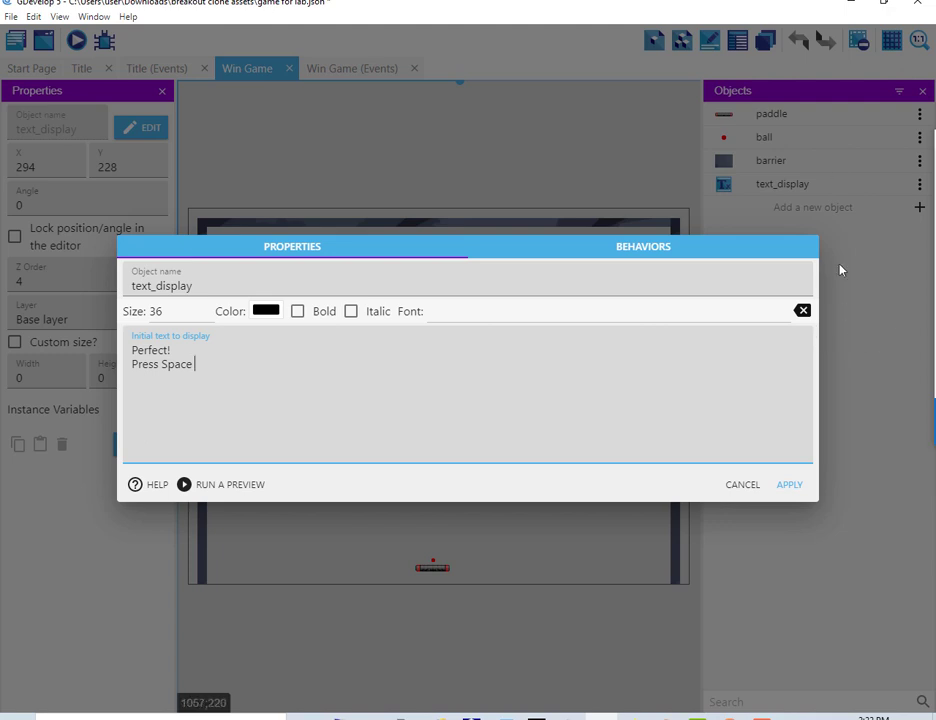
text(play again.)
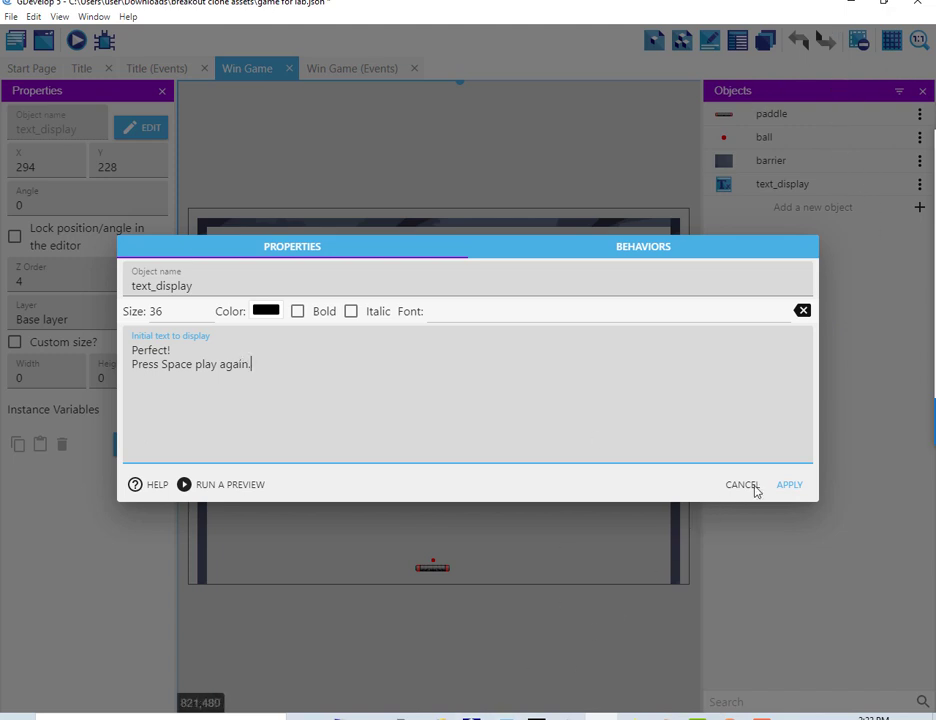
click(792, 486)
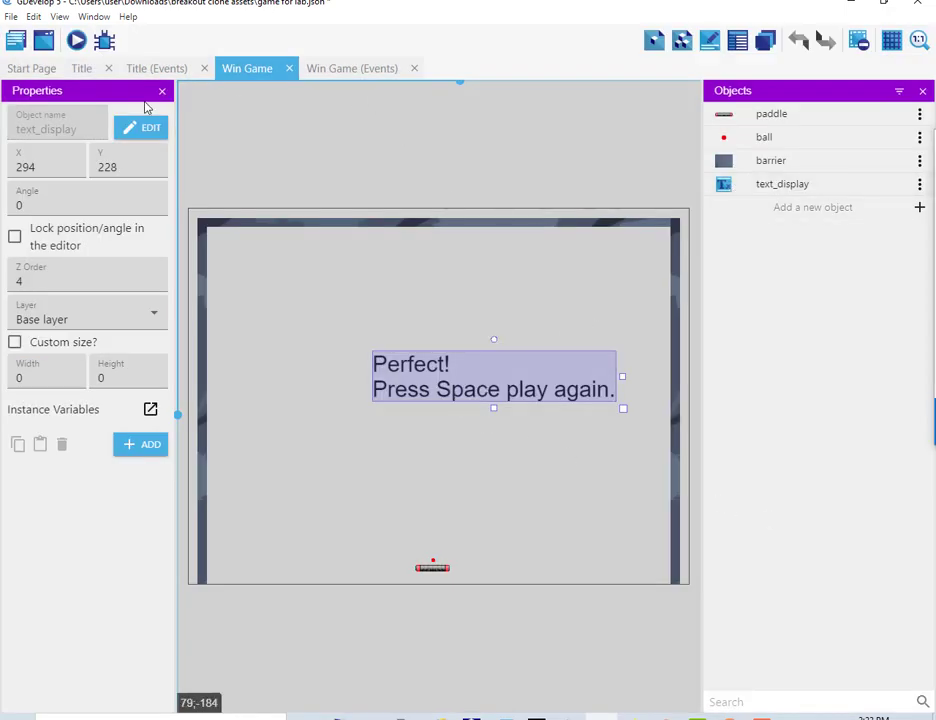
Paste the copied Space key event into the Lose Game scene's events using a new blank event, and delete that blank event
click(15, 39)
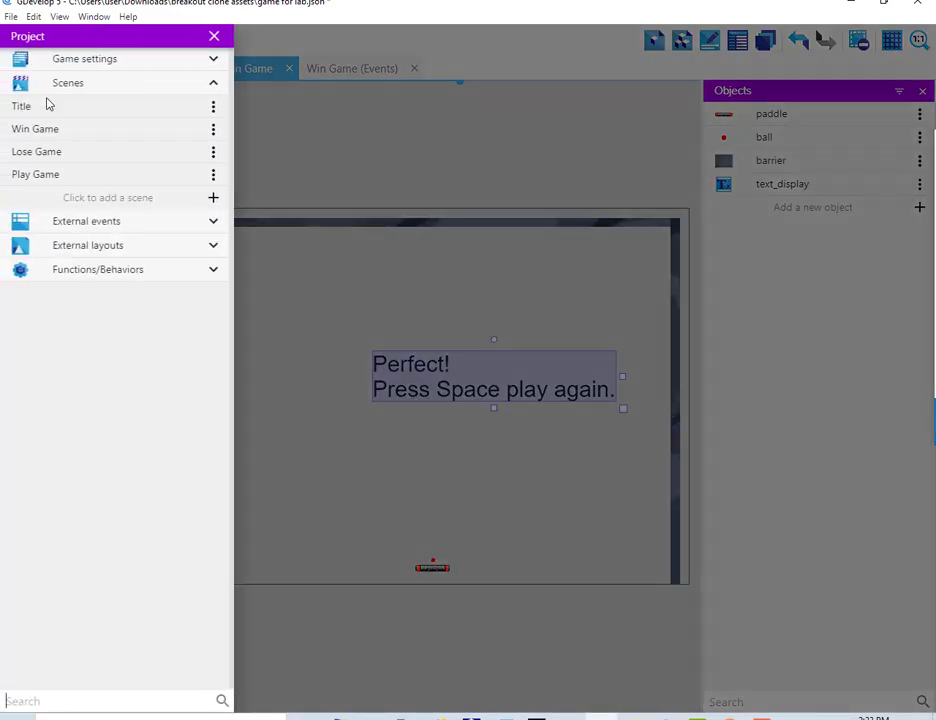
click(104, 152)
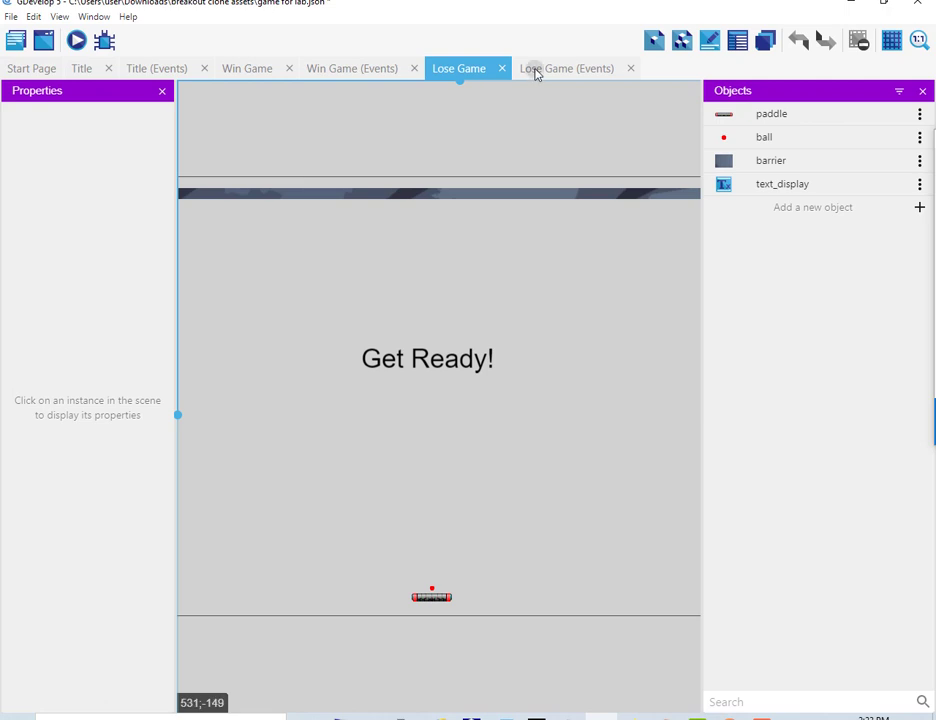
click(566, 68)
click(94, 97)
right_click(161, 93)
click(189, 137)
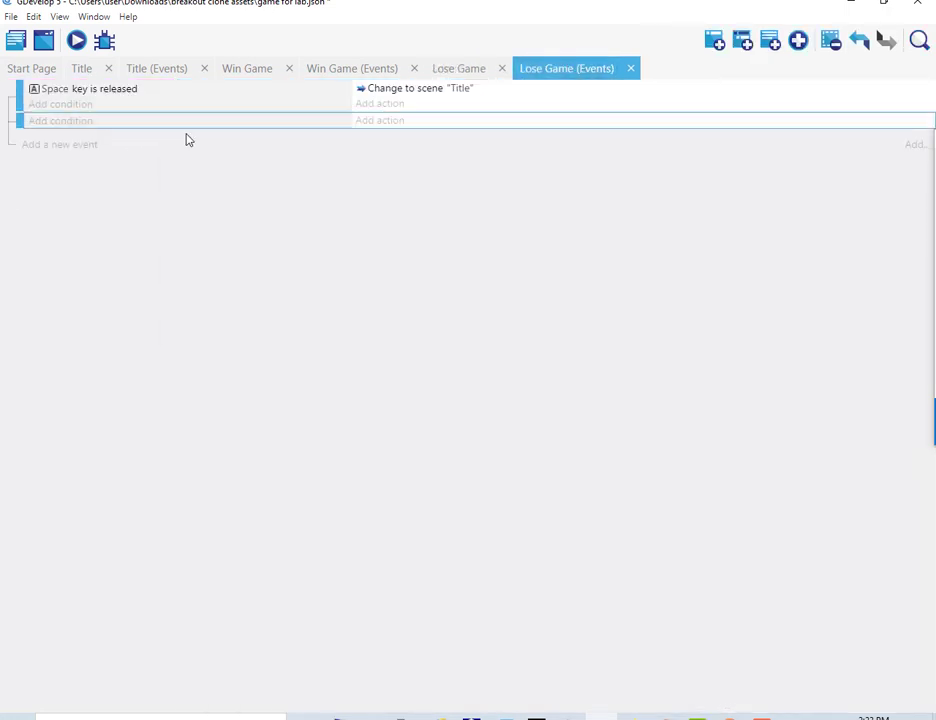
key(Delete)
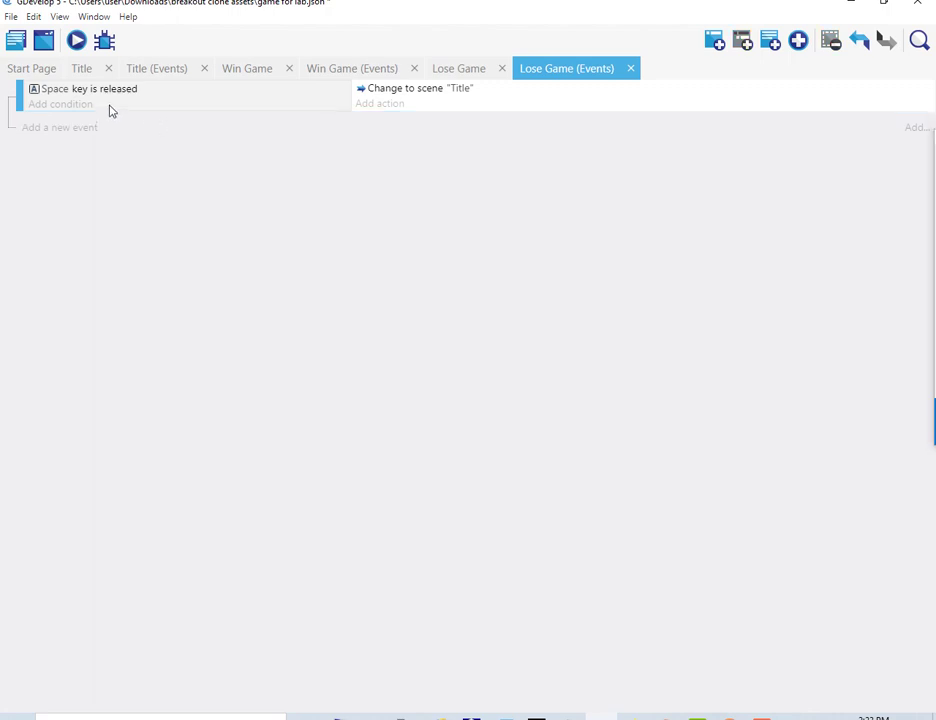
Choose "Title" again as the target of the Lose Game event's Change the scene action
click(458, 88)
key(BackSpace)
key(BackSpace)
key(BackSpace)
key(BackSpace)
key(BackSpace)
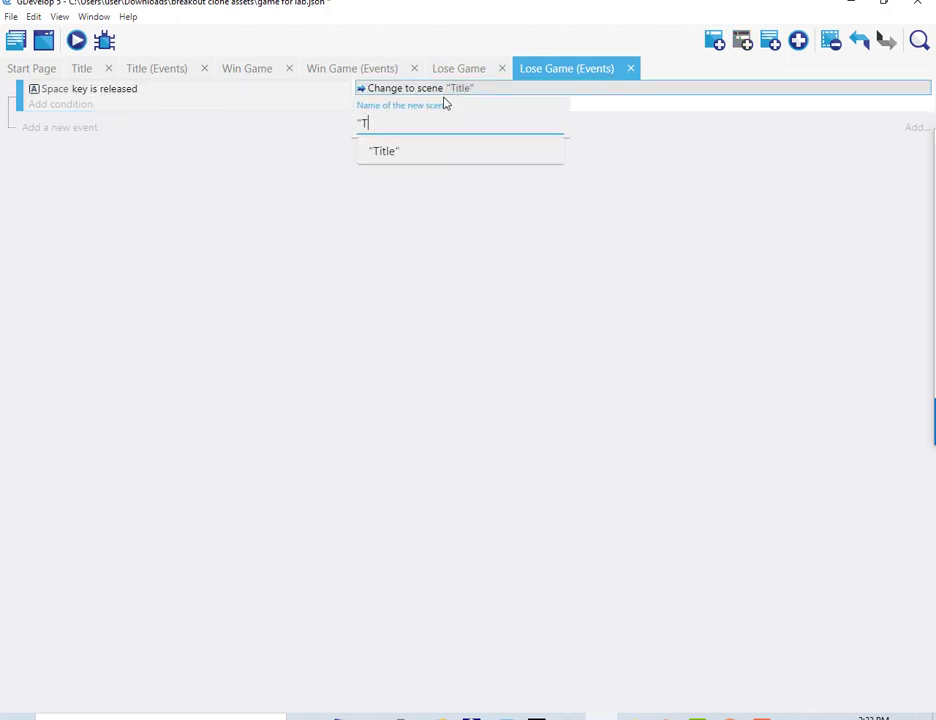
key(BackSpace)
click(390, 155)
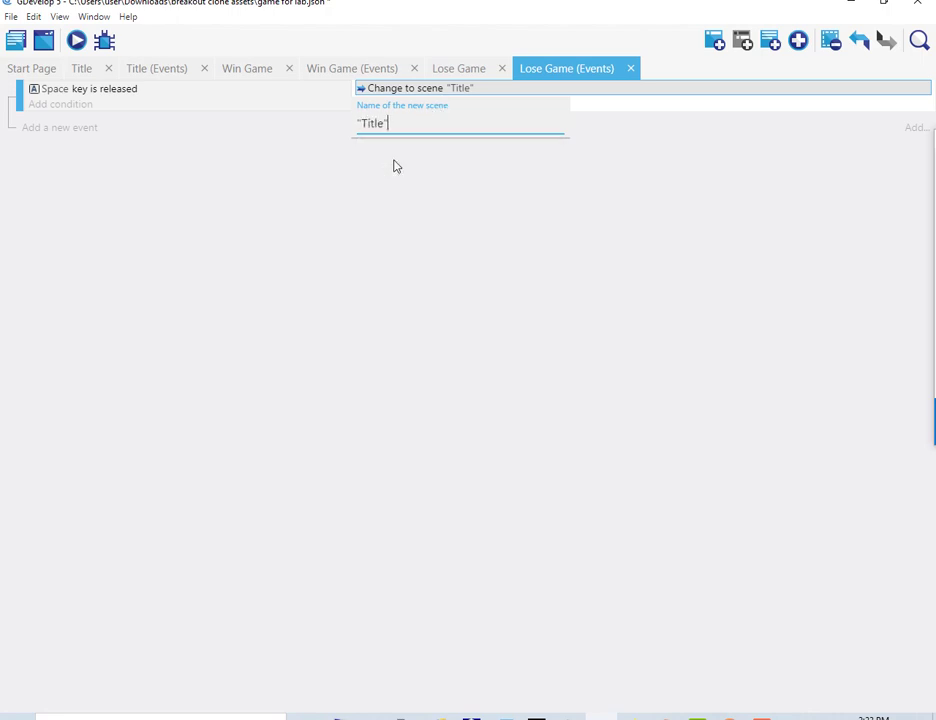
click(249, 147)
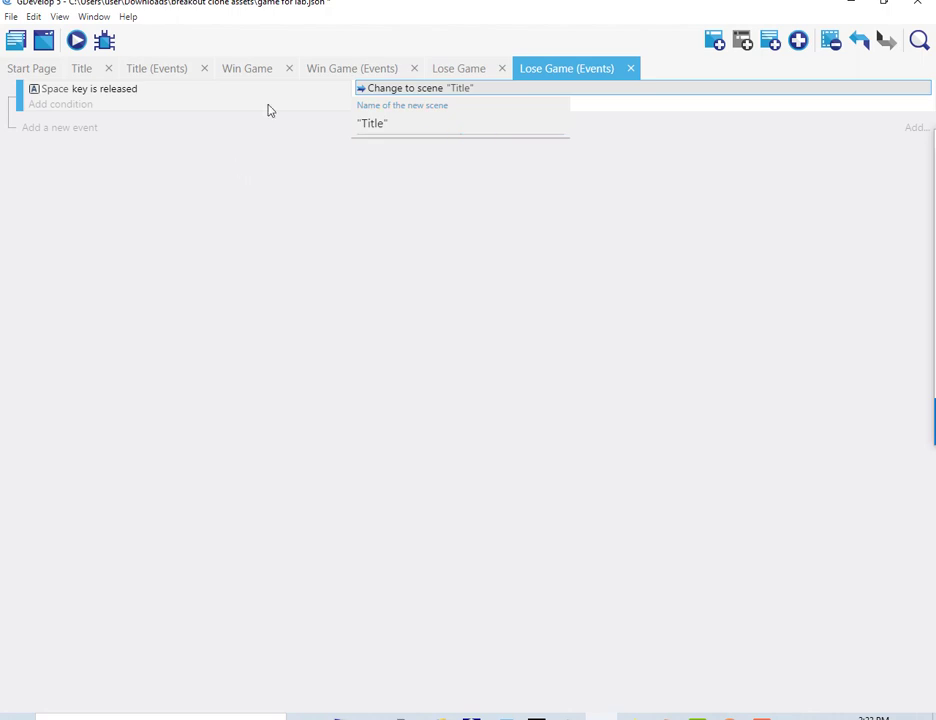
click(280, 166)
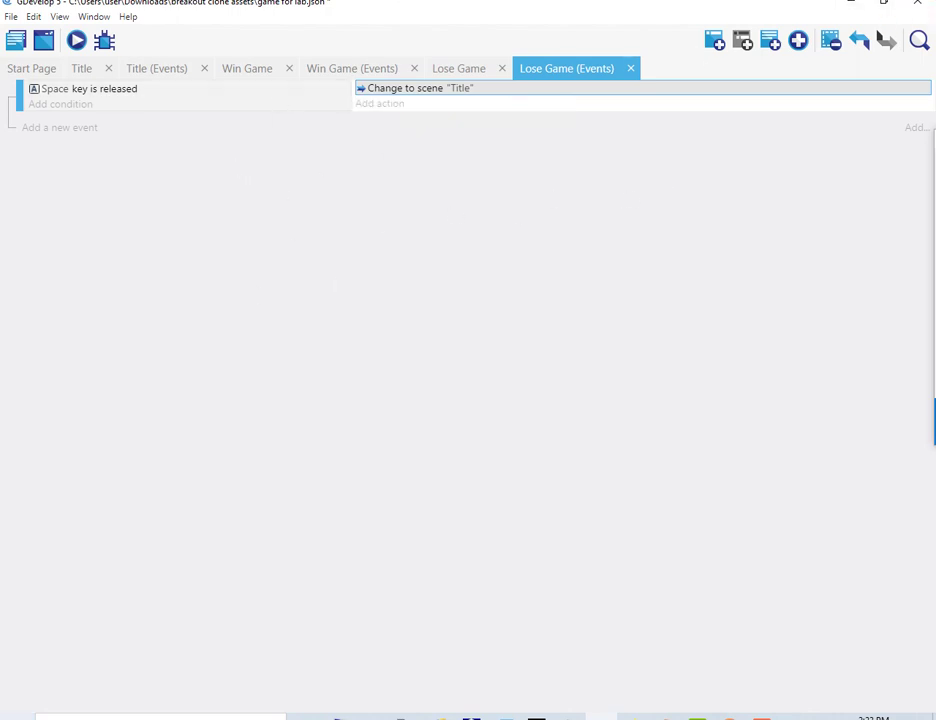
click(11, 17)
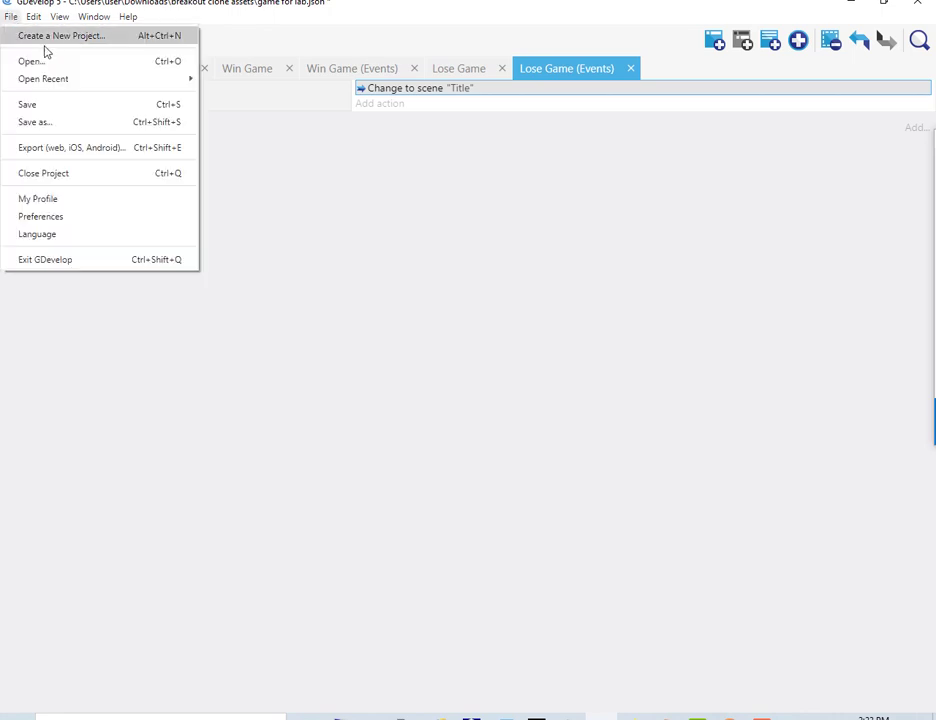
click(369, 160)
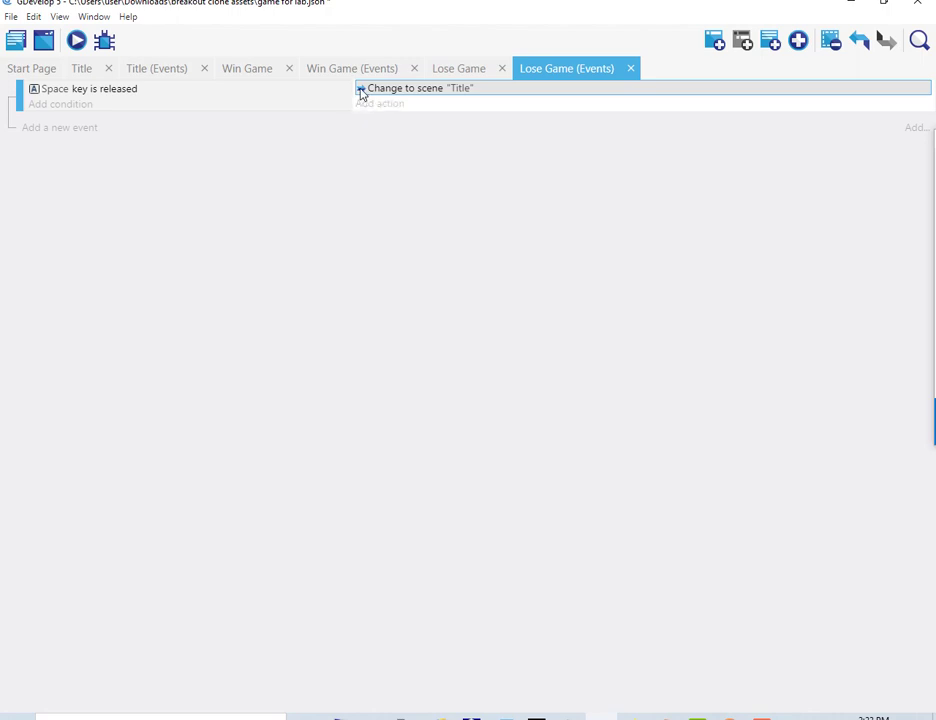
click(370, 104)
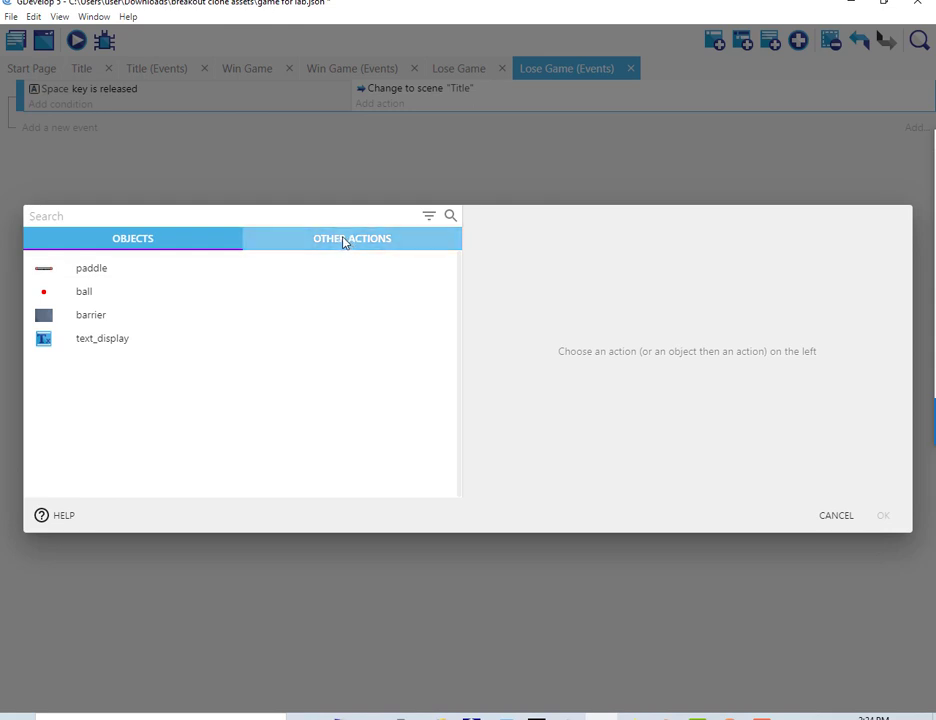
click(837, 518)
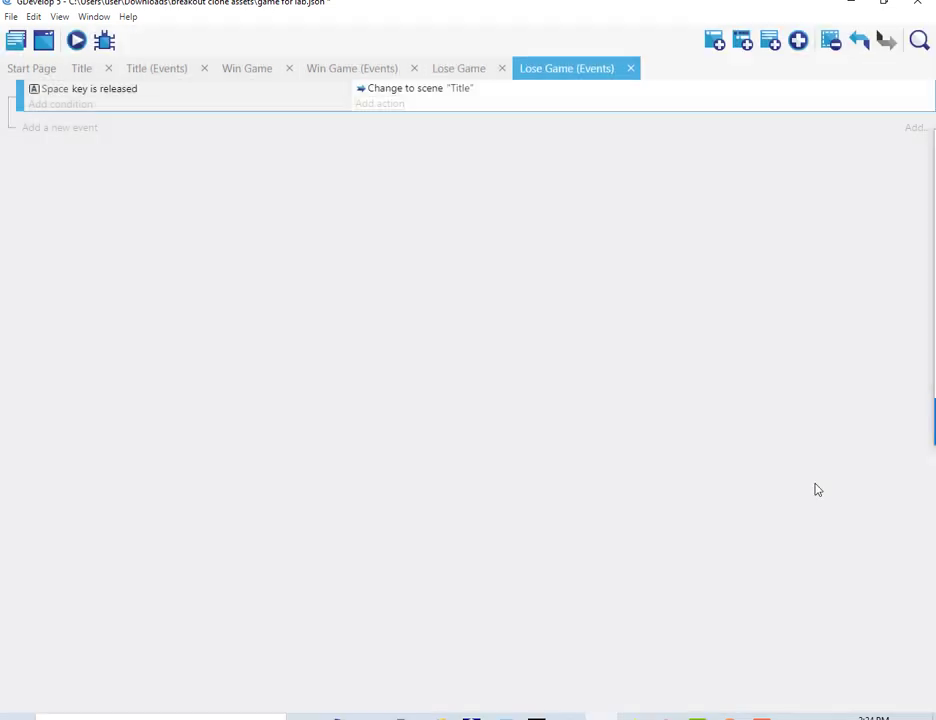
Add a new event to the Lose Game events with the condition "At the beginning of the scene"
click(68, 130)
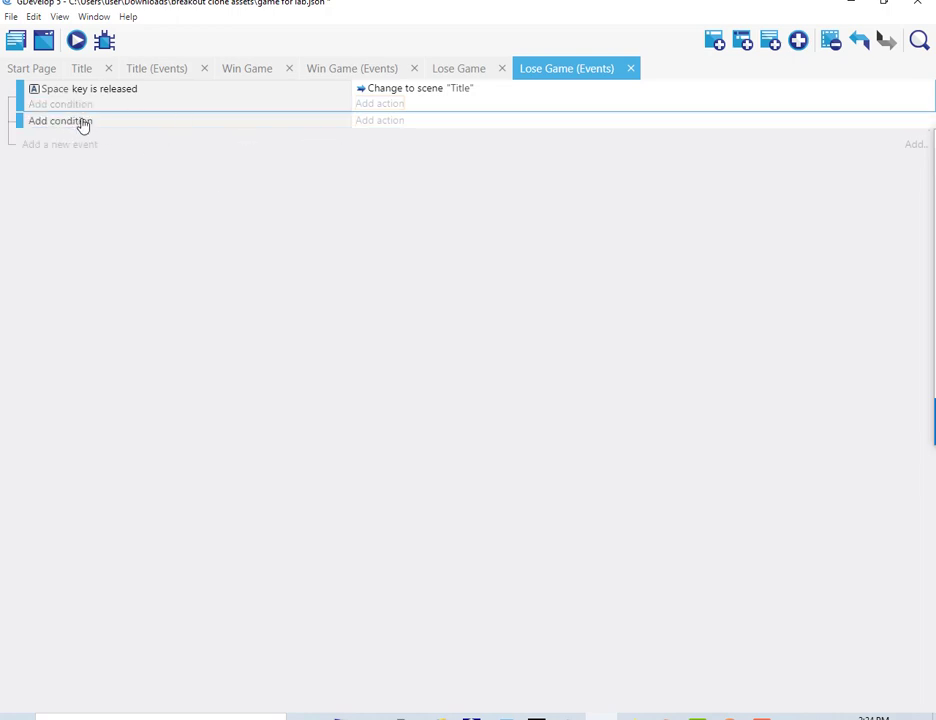
click(54, 123)
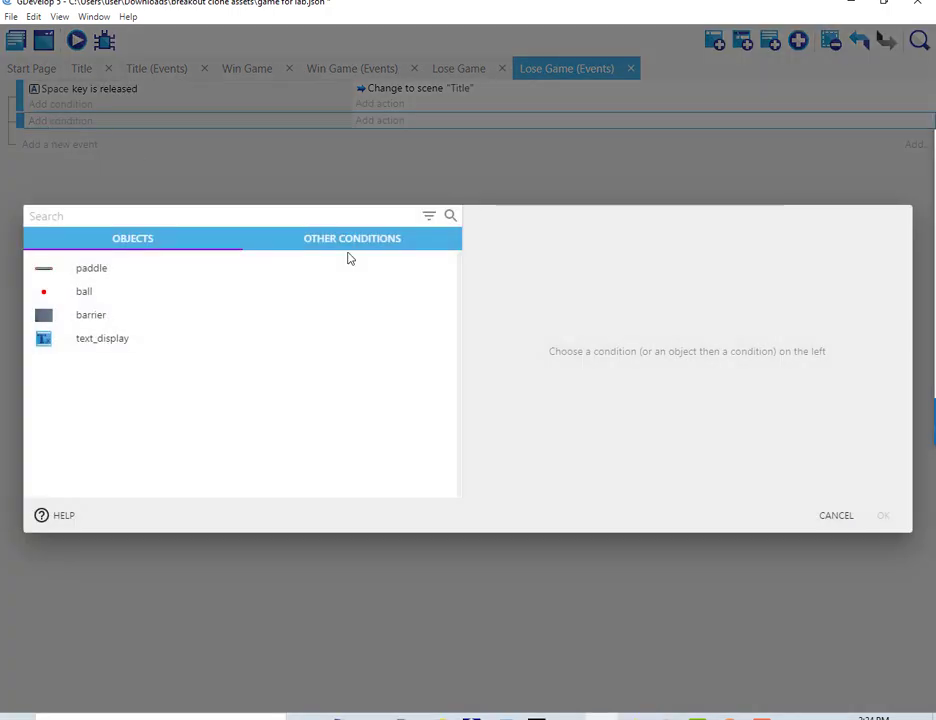
click(334, 241)
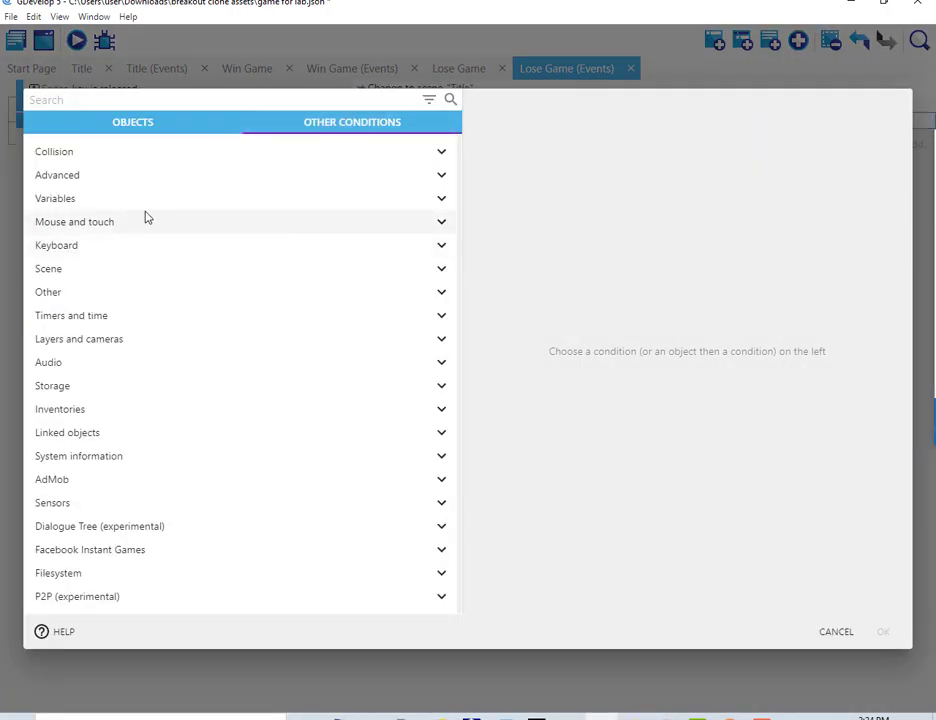
click(75, 175)
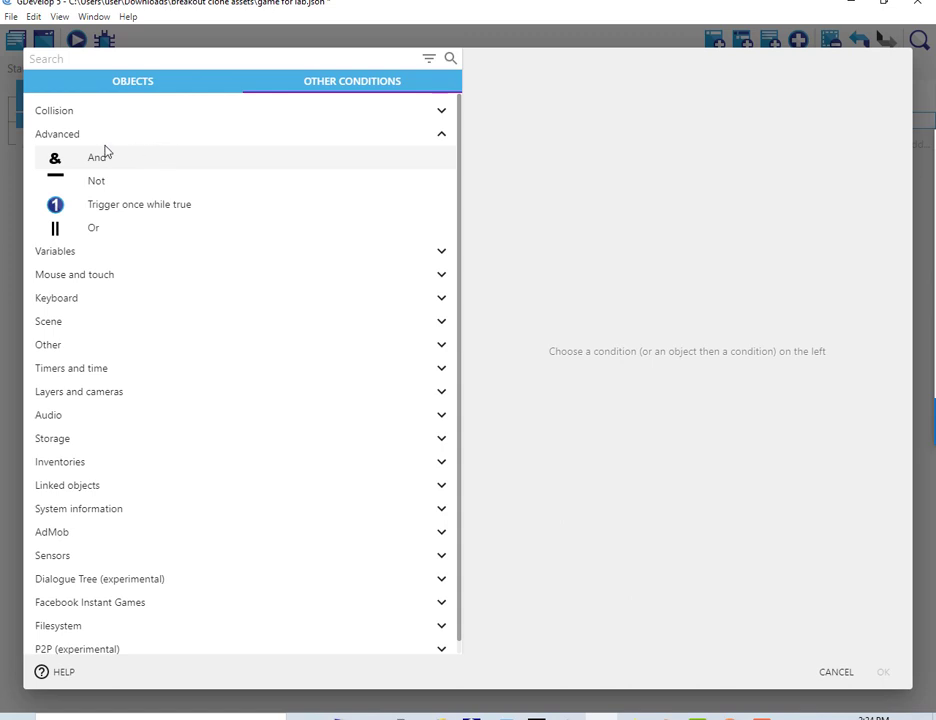
click(91, 326)
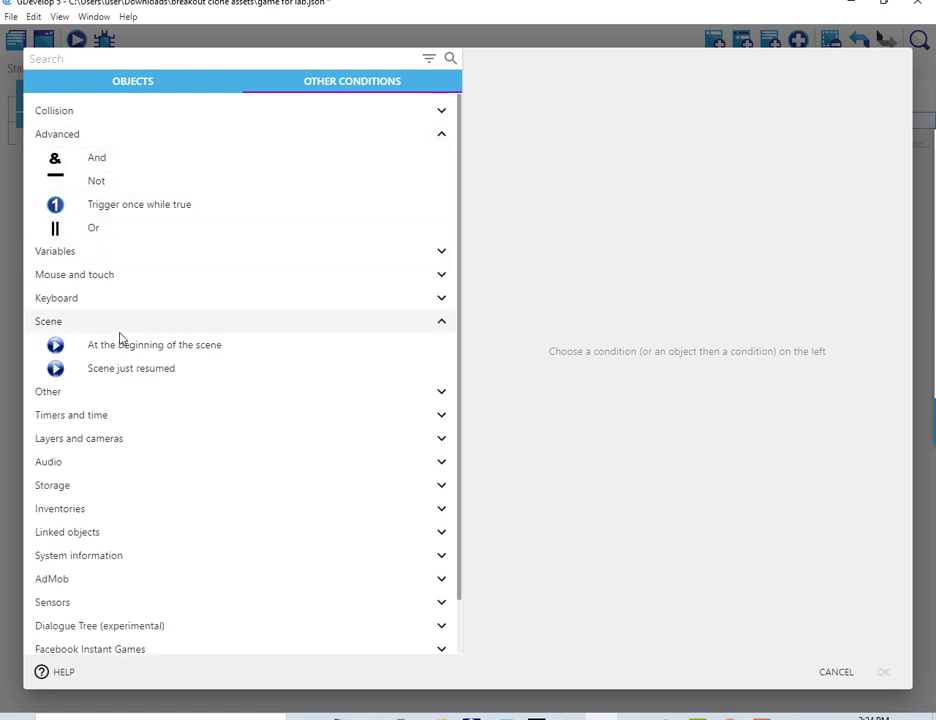
click(126, 354)
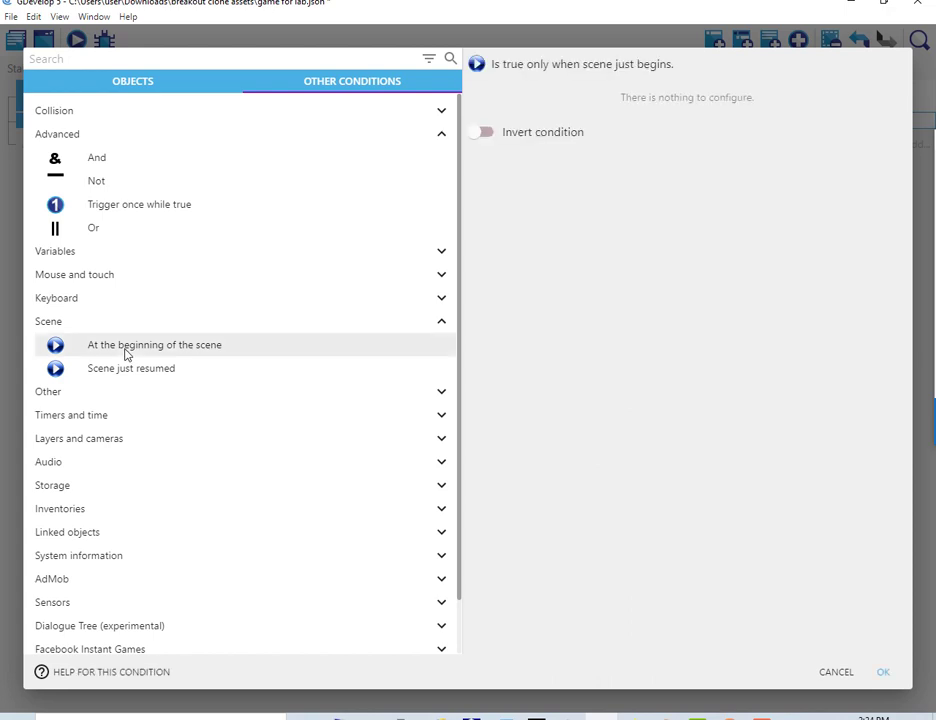
click(884, 672)
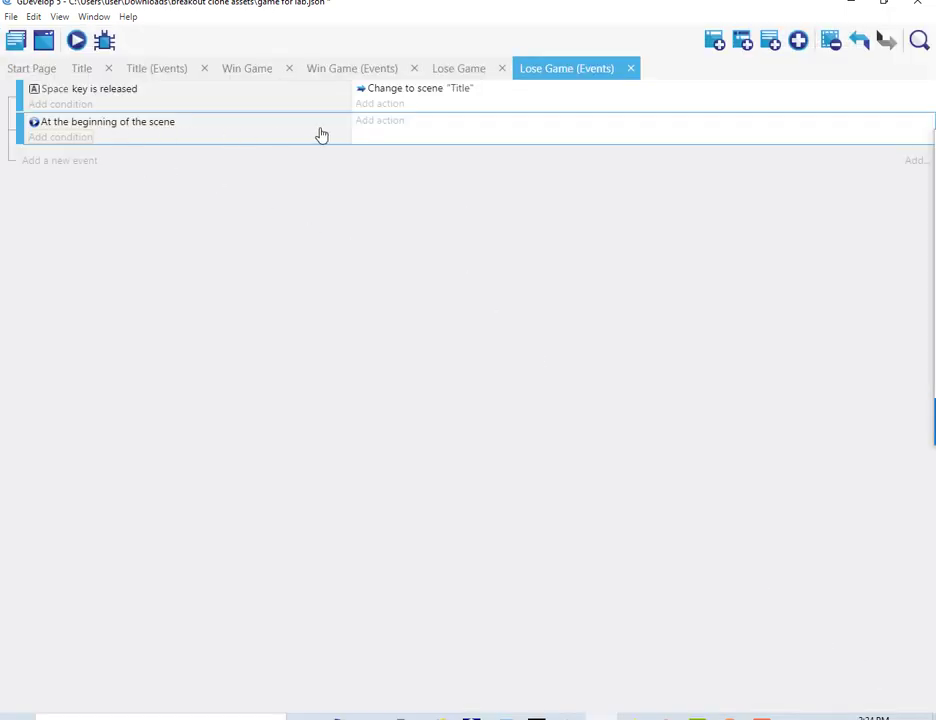
Add a Play a sound action using the new audio file lose.wav to the Lose Game scene's beginning-of-scene event
click(377, 124)
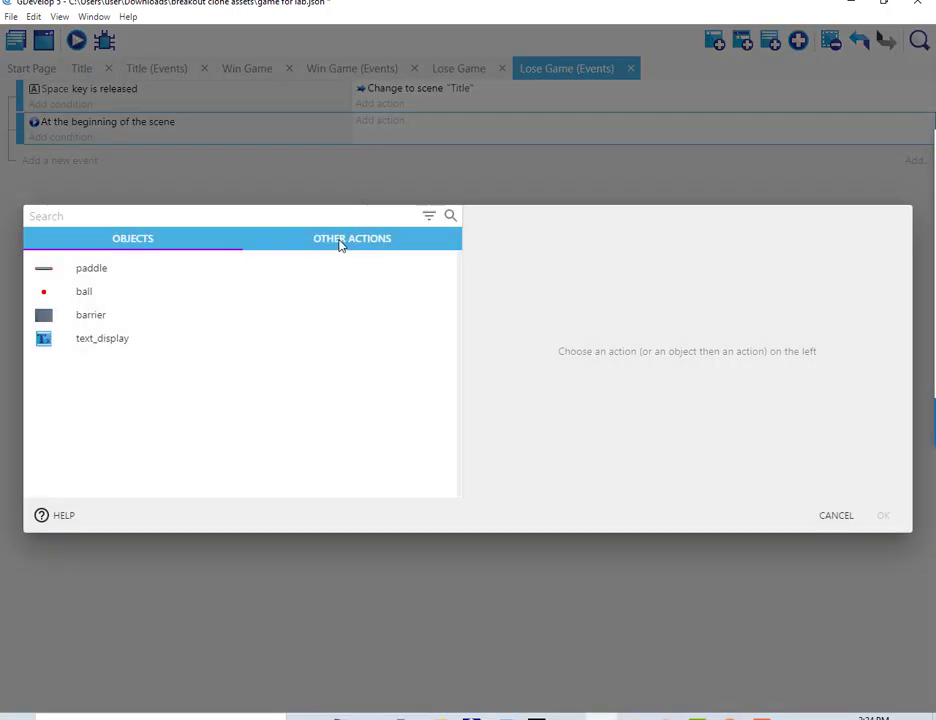
click(342, 245)
click(71, 276)
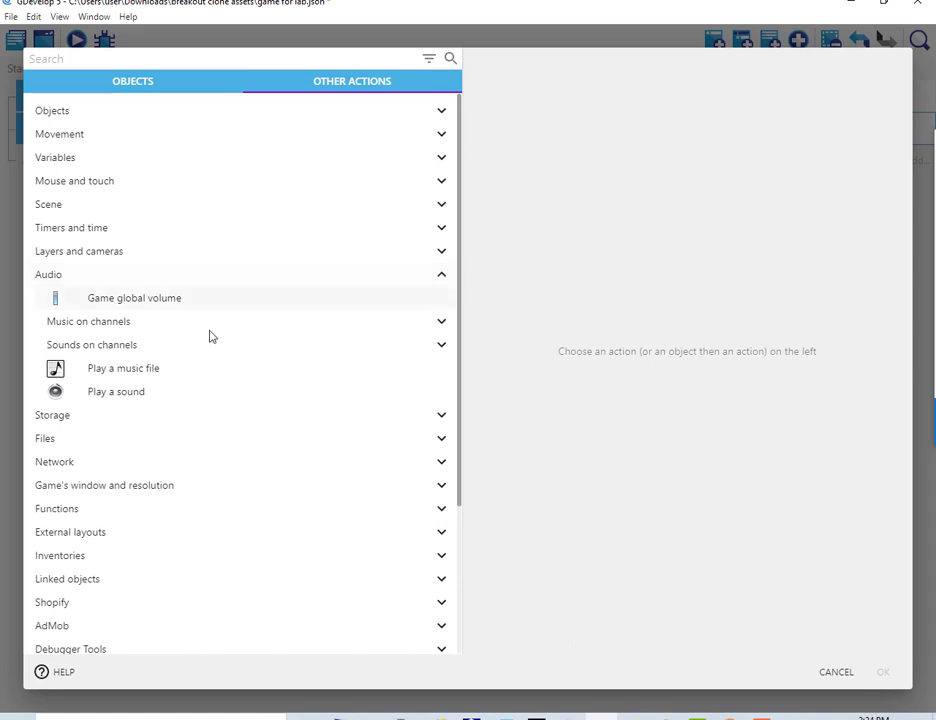
click(141, 391)
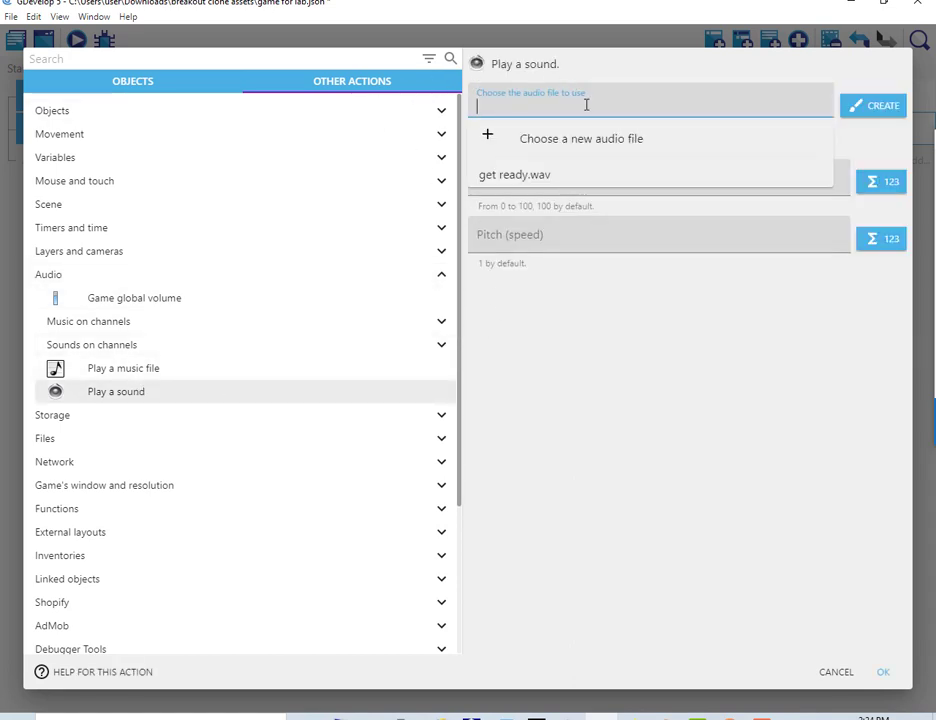
click(557, 459)
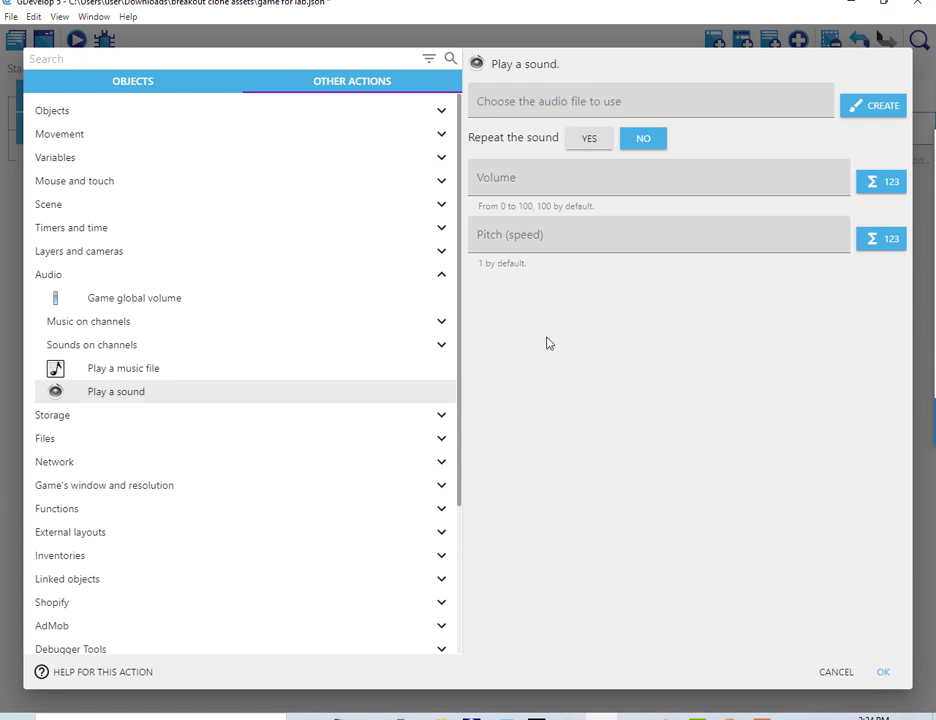
click(547, 106)
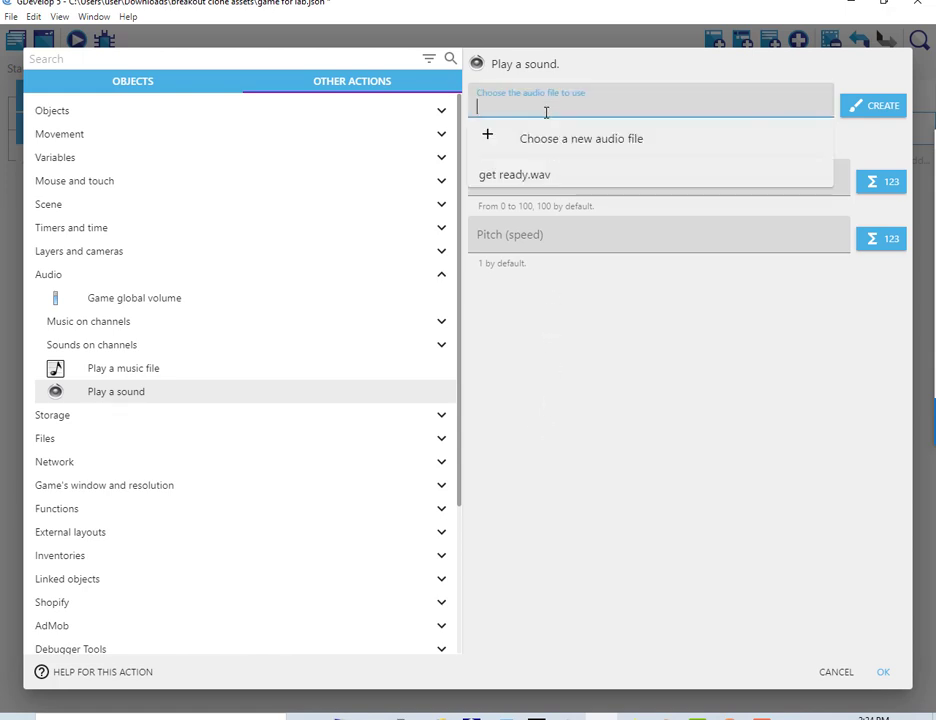
click(540, 140)
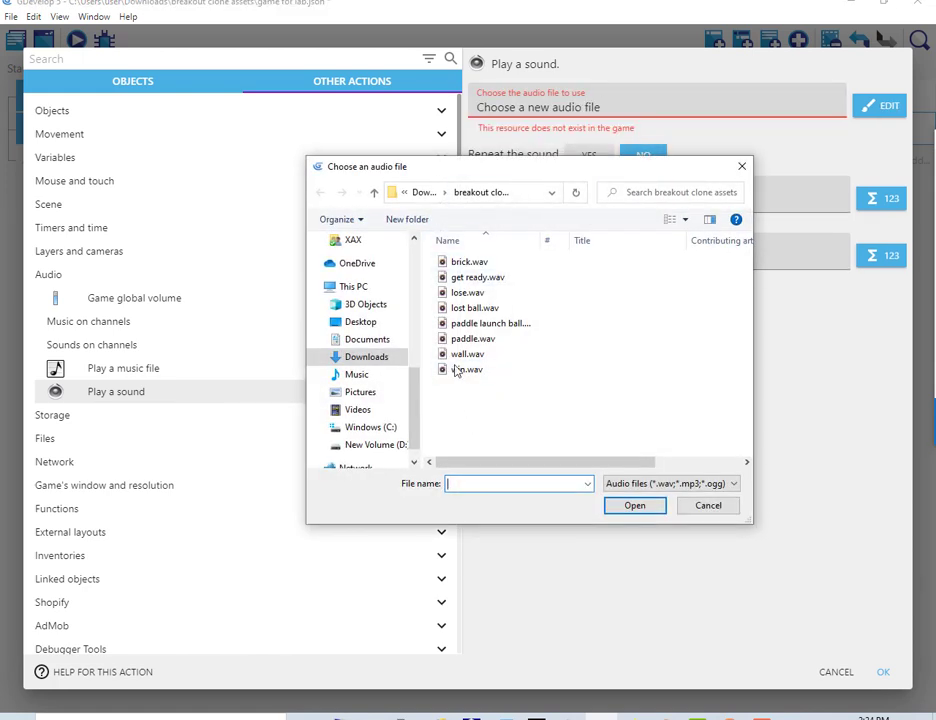
click(462, 292)
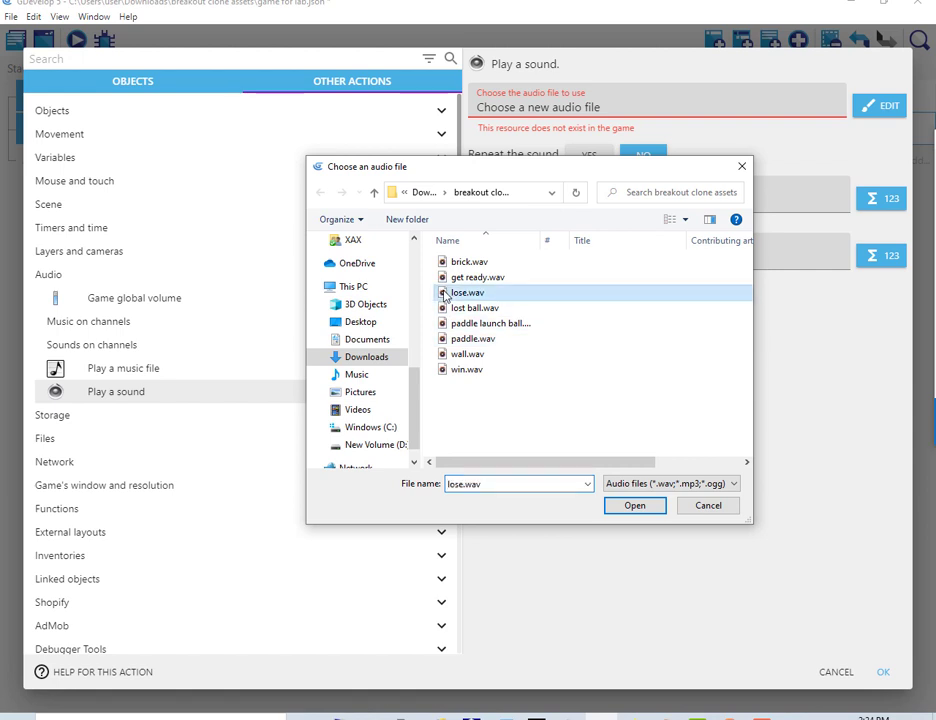
click(630, 508)
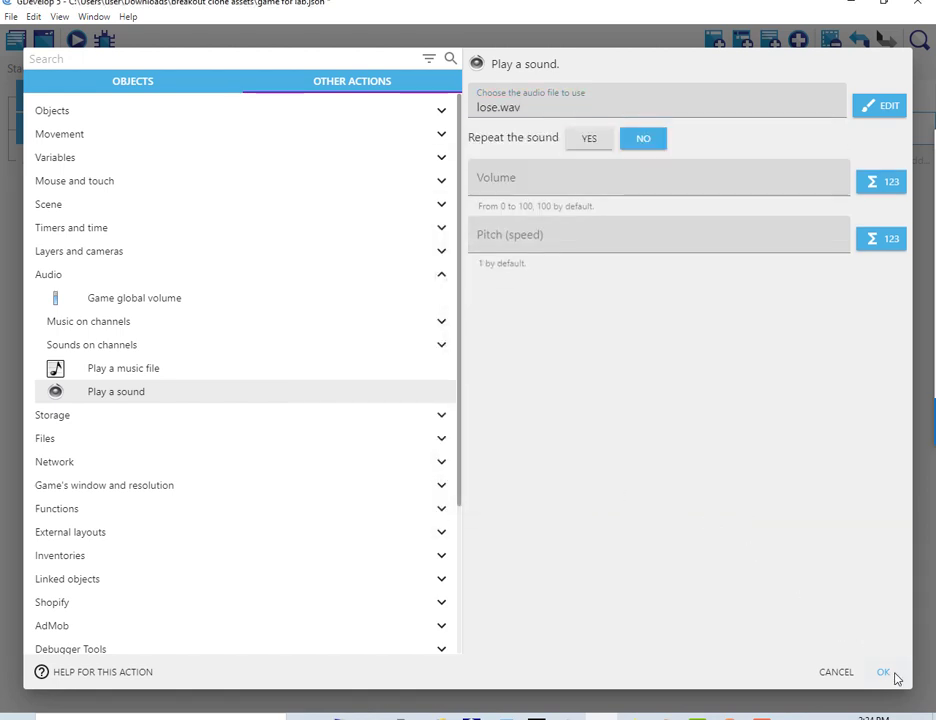
click(883, 673)
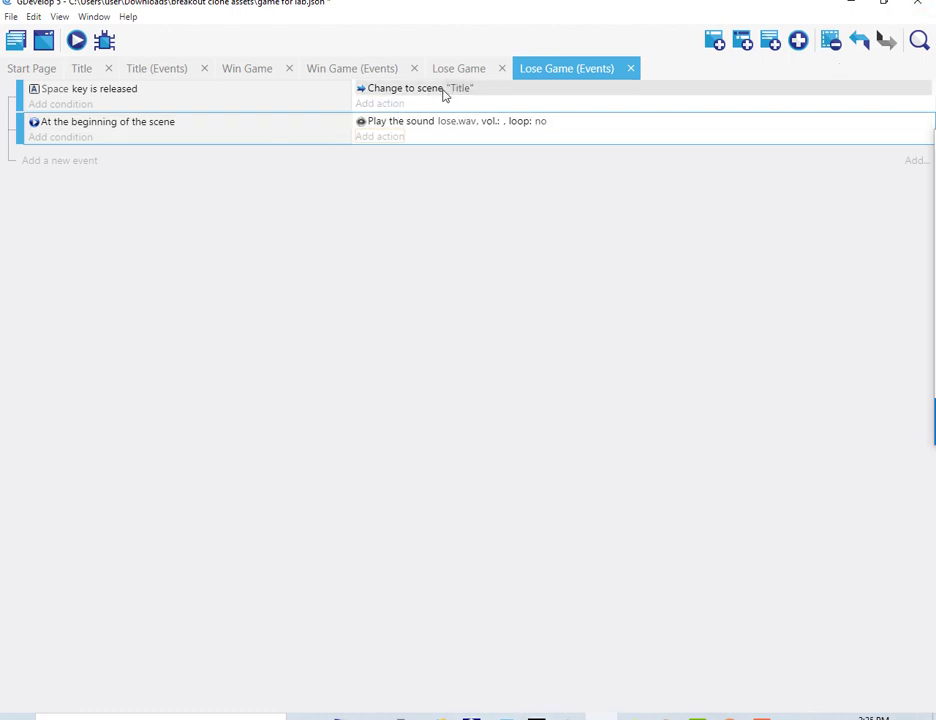
Copy the Lose Game scene's beginning-of-scene event and paste it into the Win Game events
right_click(280, 141)
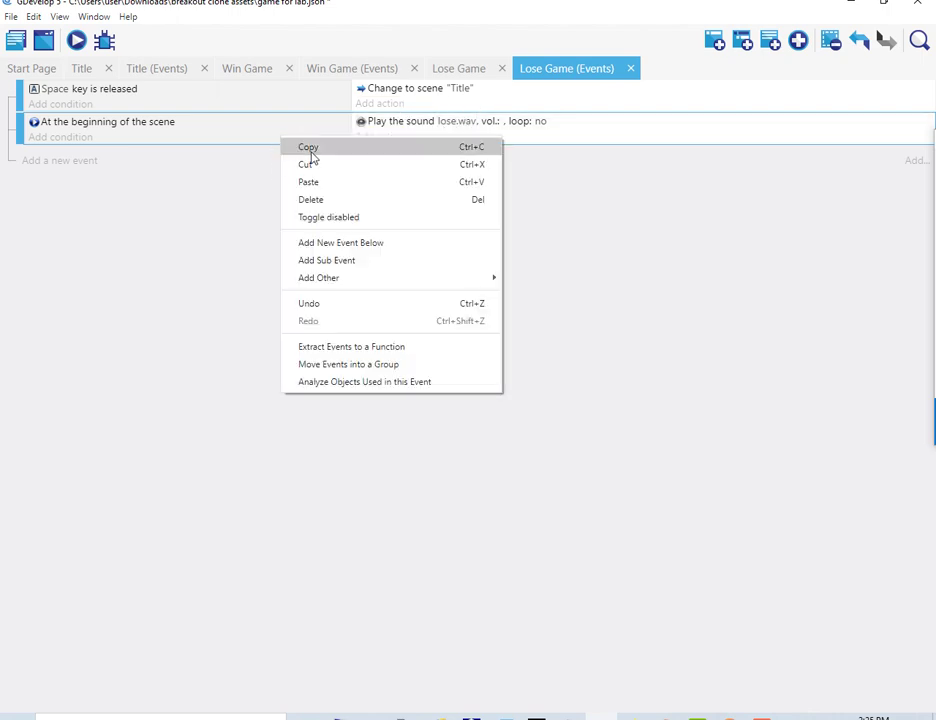
click(310, 150)
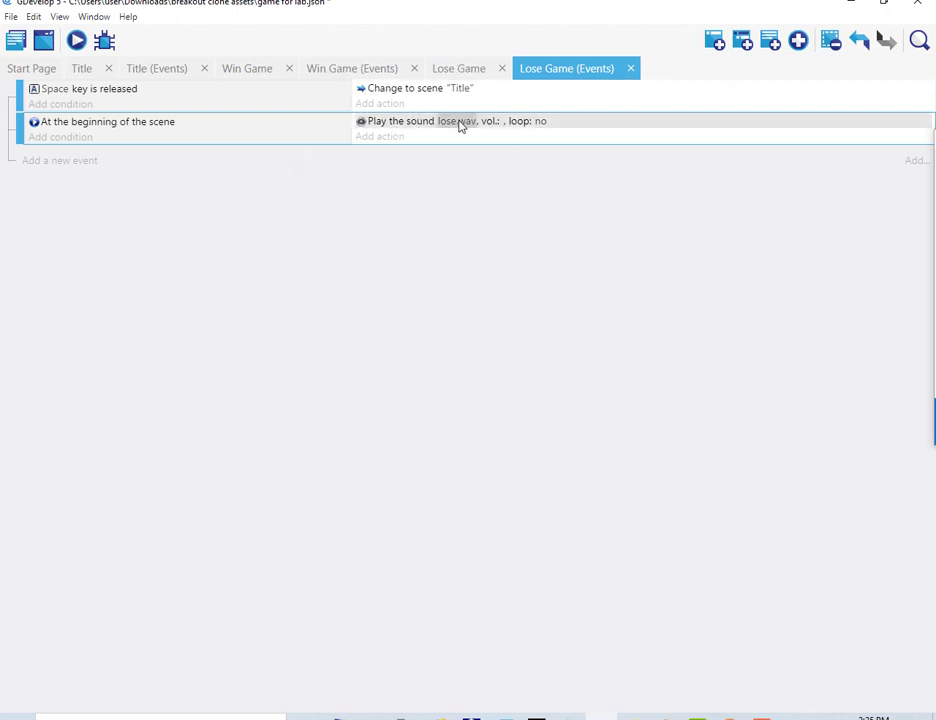
click(343, 70)
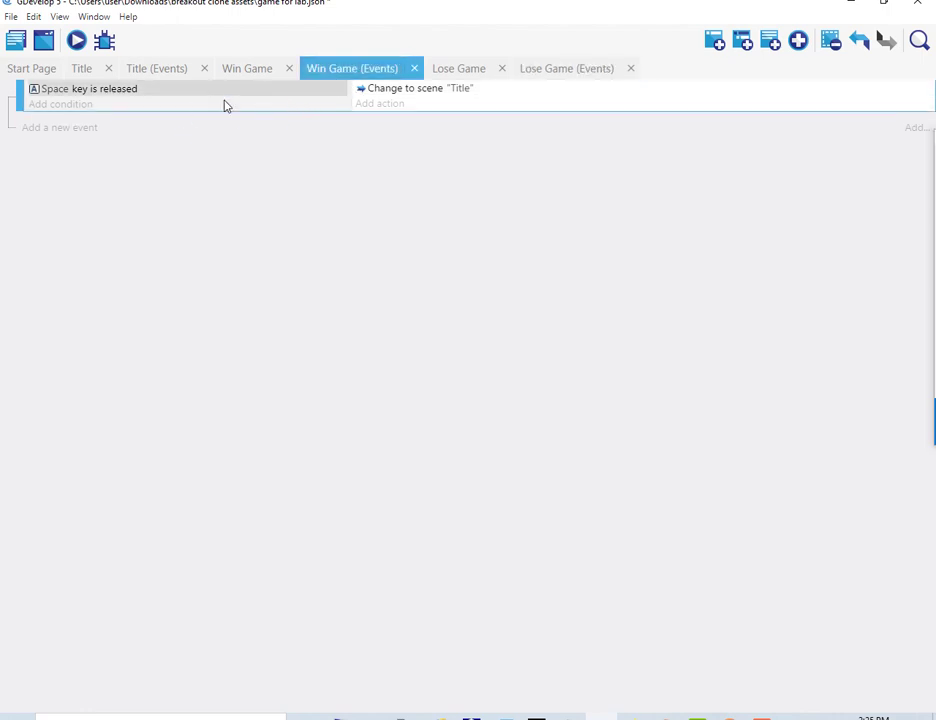
right_click(248, 107)
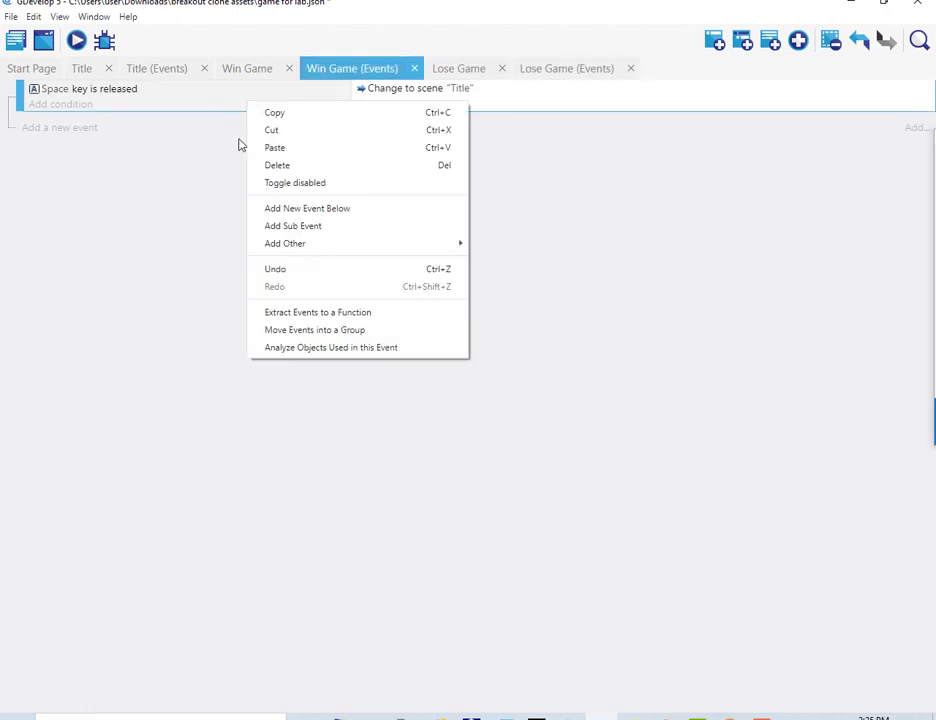
click(272, 150)
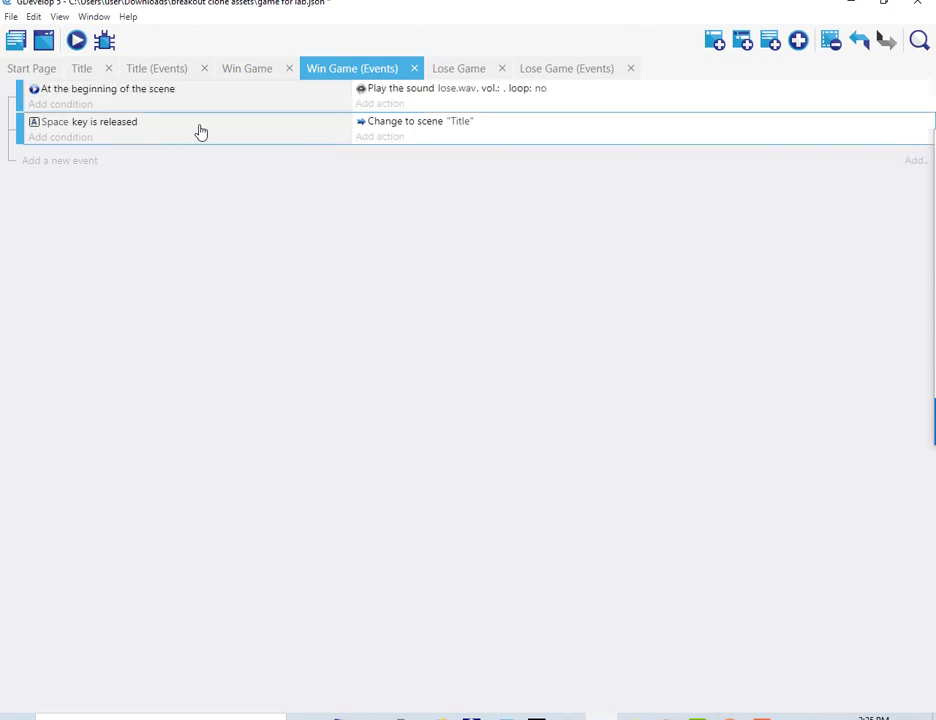
Change the audio file of the Win Game event's Play the sound action to win.wav
click(443, 92)
click(368, 210)
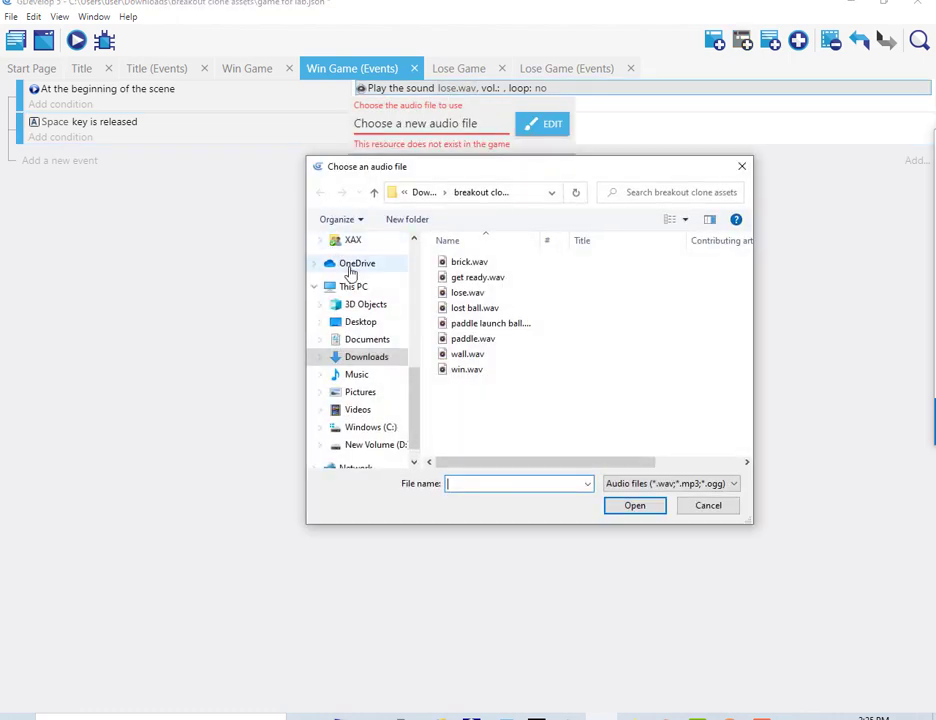
click(468, 356)
click(464, 370)
key(Return)
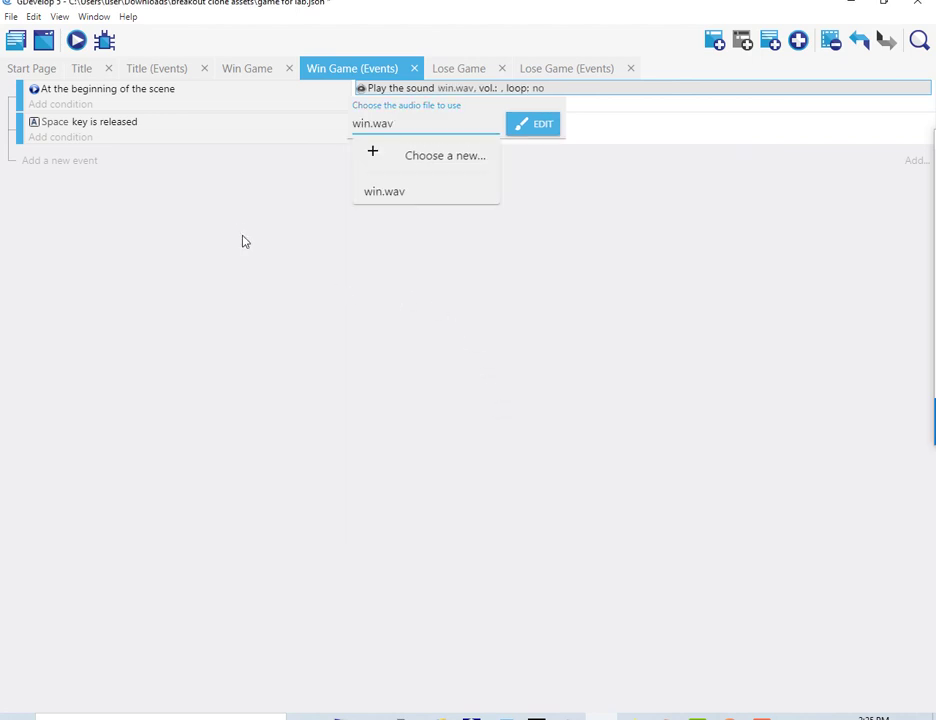
Close the audio file choice in the Win Game events and open the Play Game scene
click(287, 137)
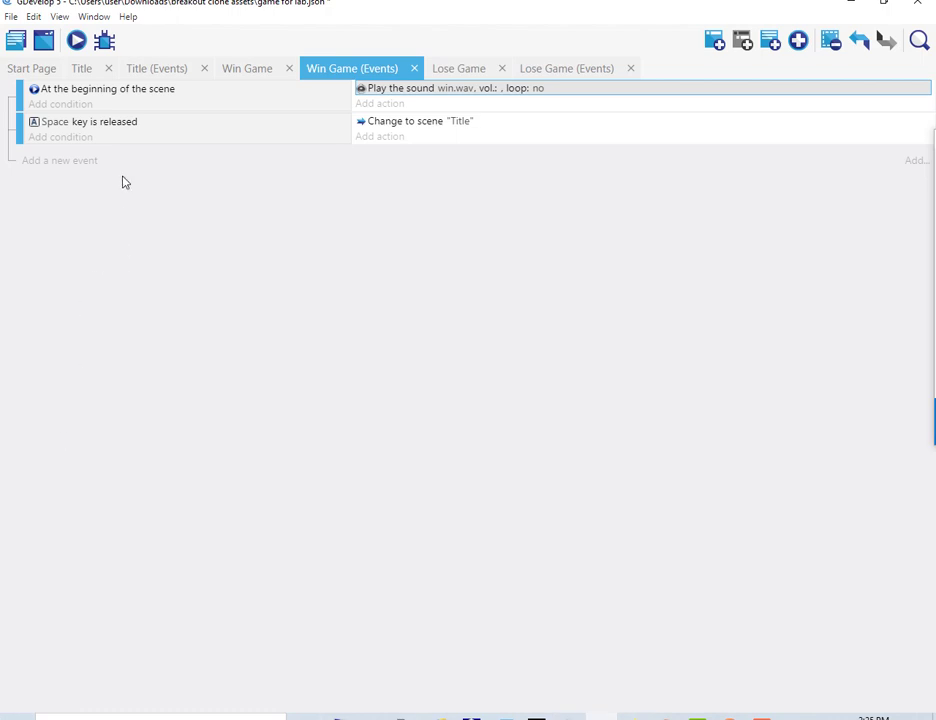
click(17, 41)
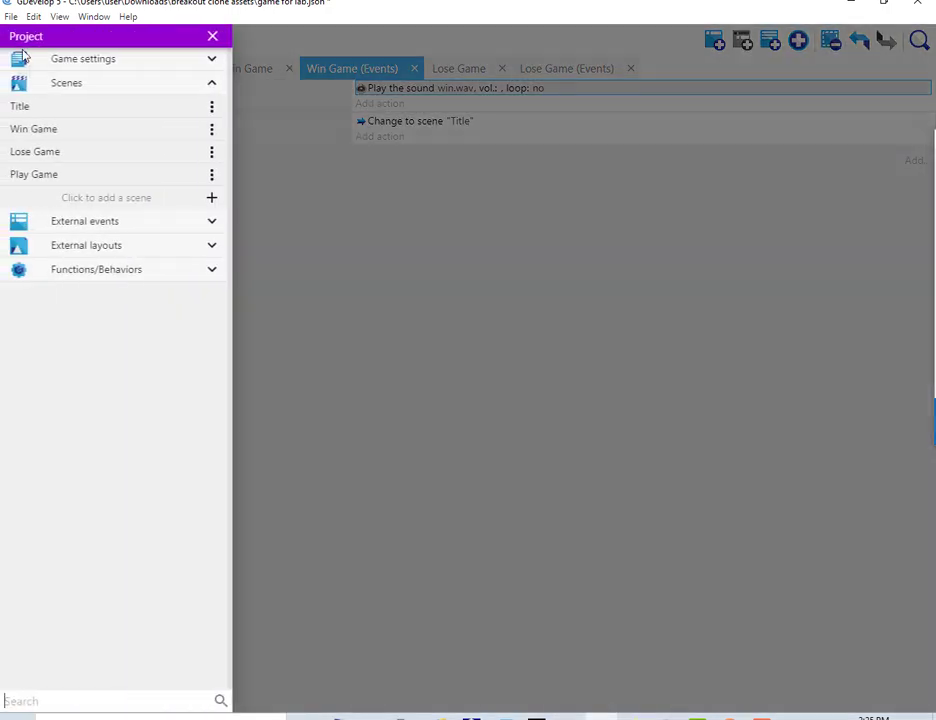
click(137, 178)
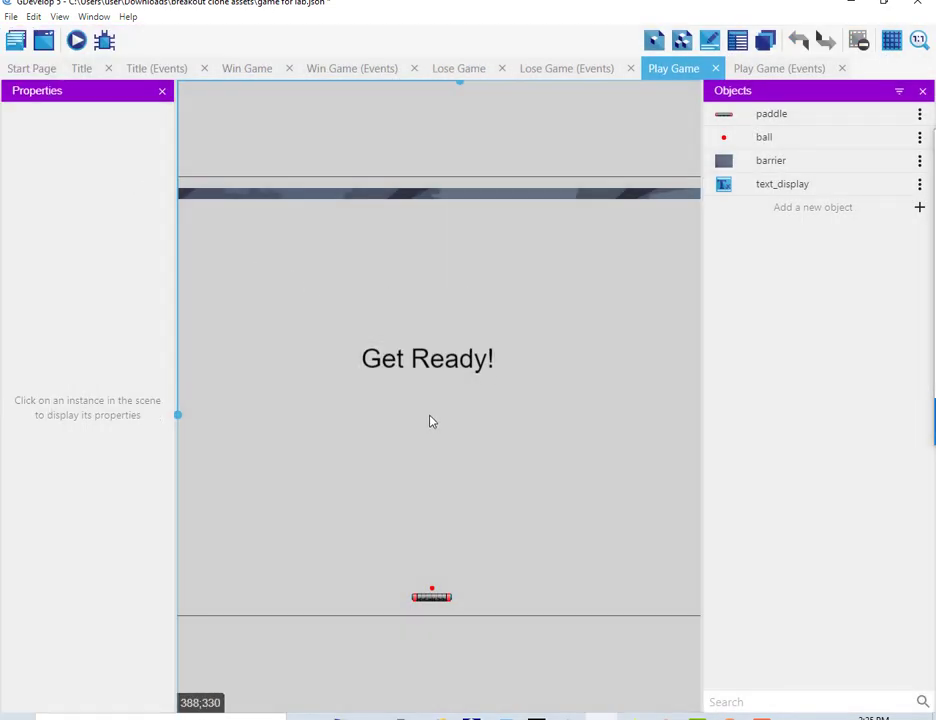
Add a second line "Press Space to launch the ball." to the text_display object and move its instance to about X 155, Y 256
scroll(430, 424, down, 3)
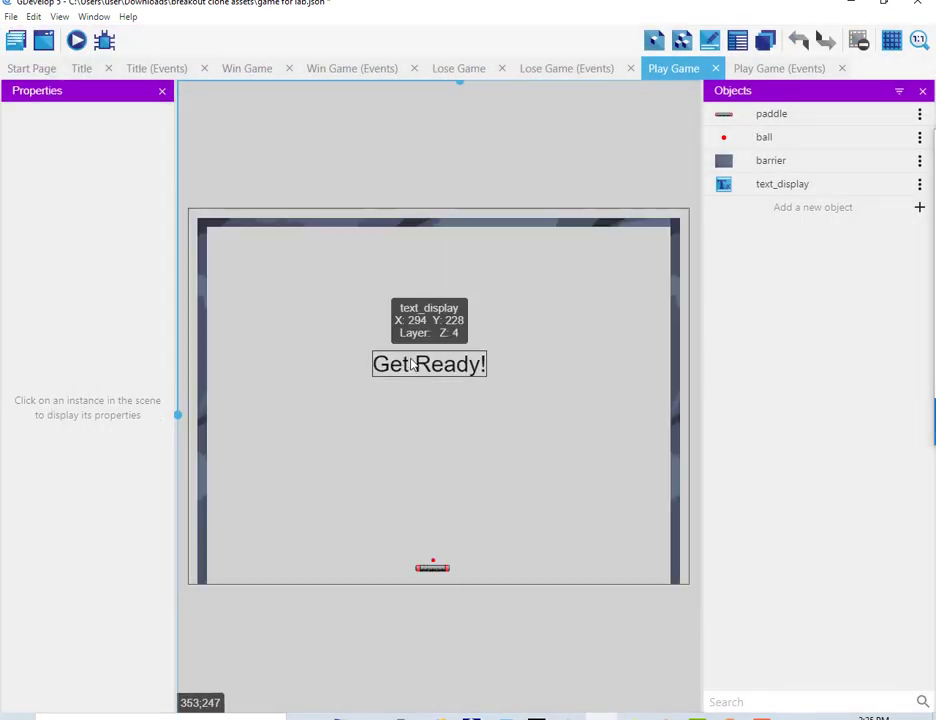
double_click(746, 193)
click(253, 359)
key(Return)
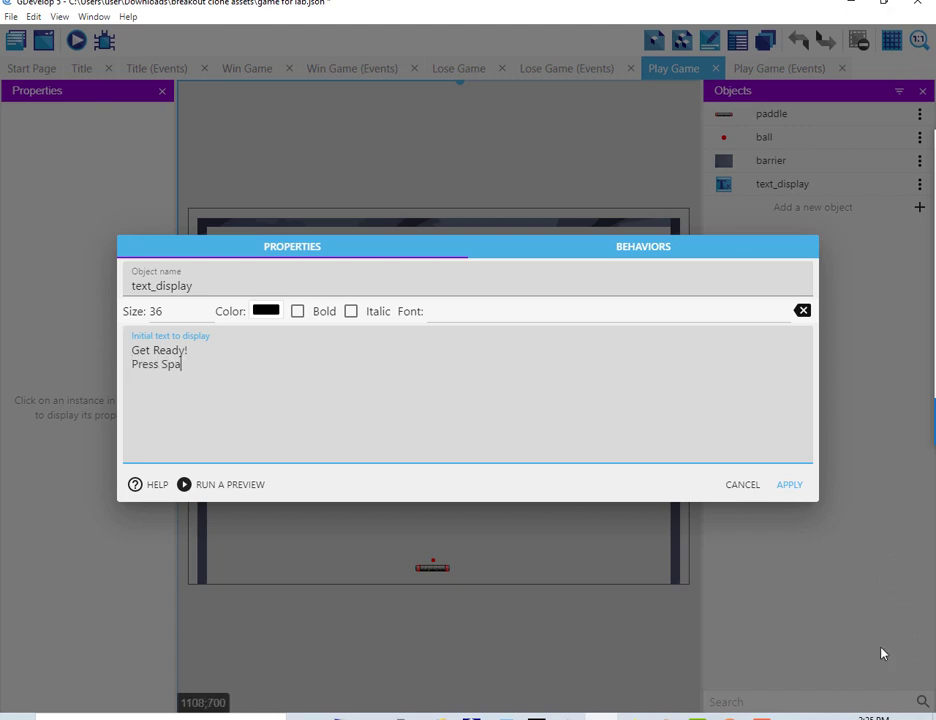
text(to la)
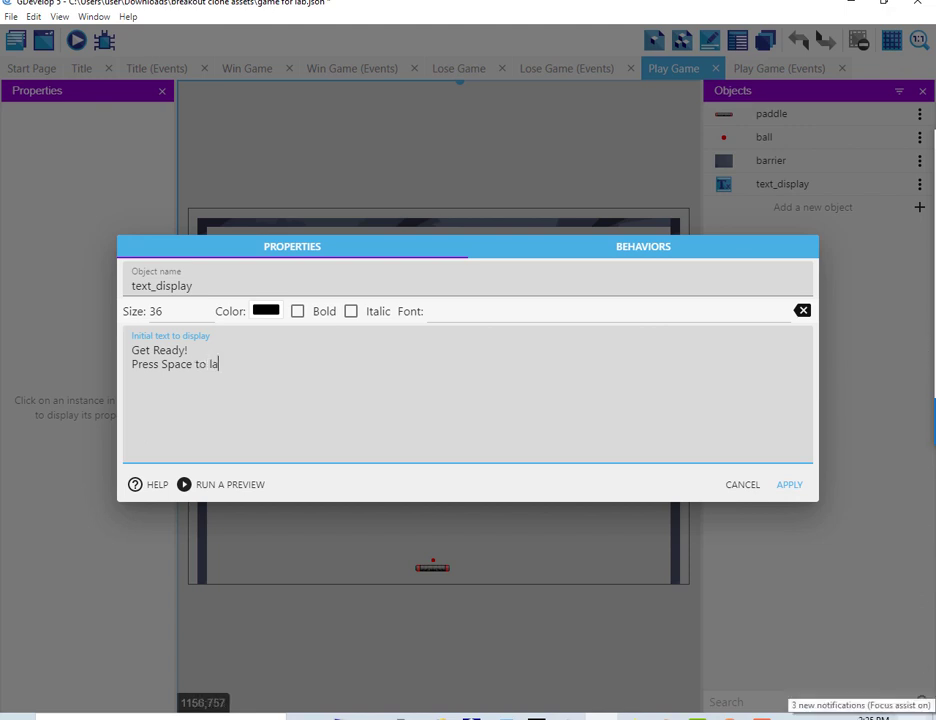
text(unch)
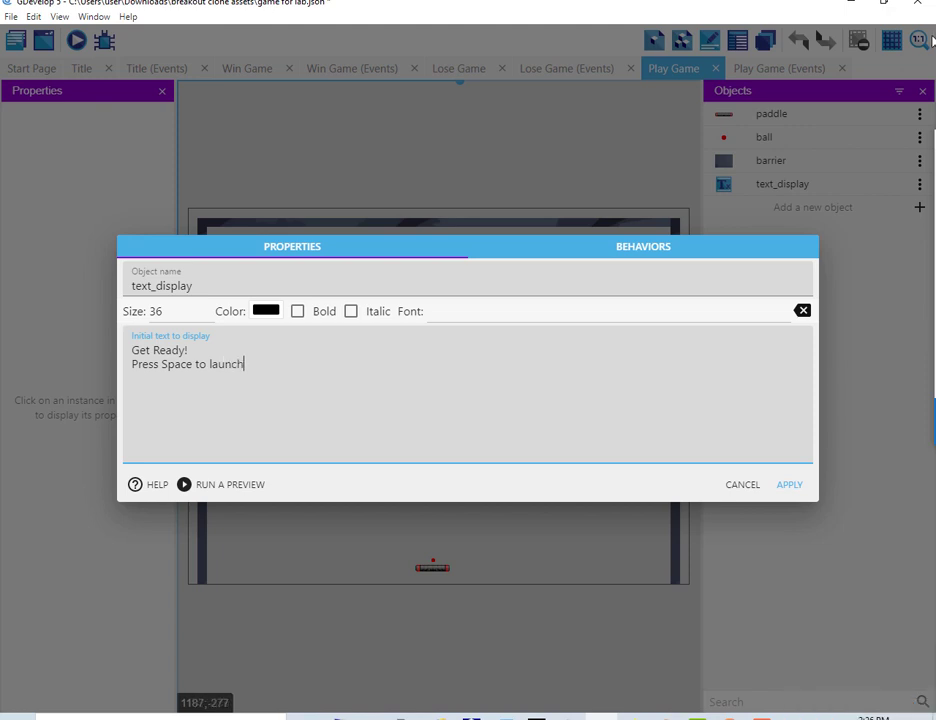
mouse_move(929, 338)
text(the ball.)
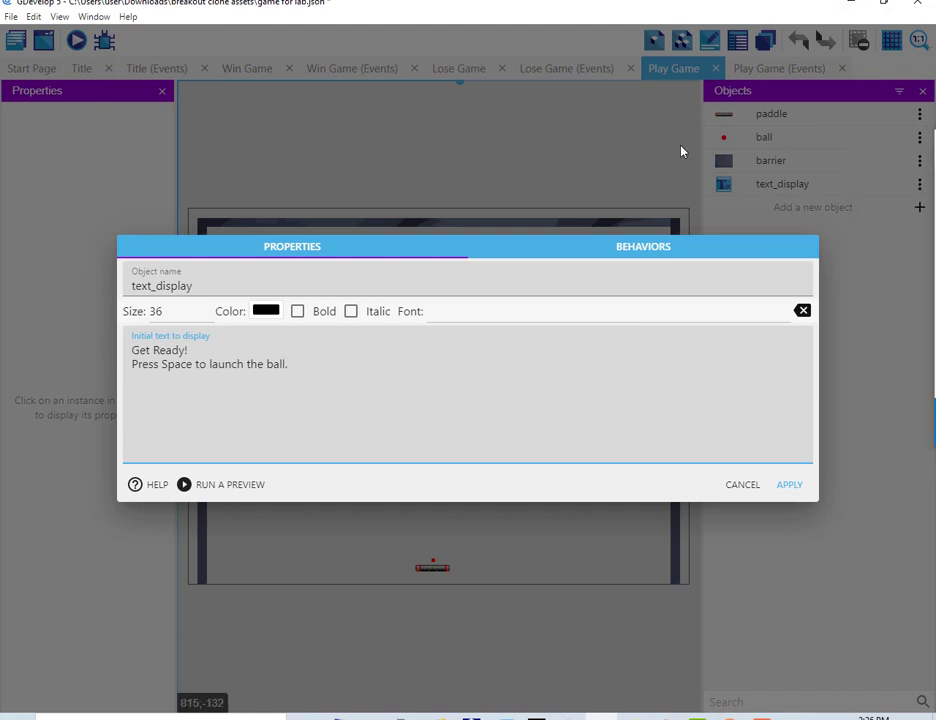
click(790, 485)
click(458, 398)
drag(458, 398, 404, 417)
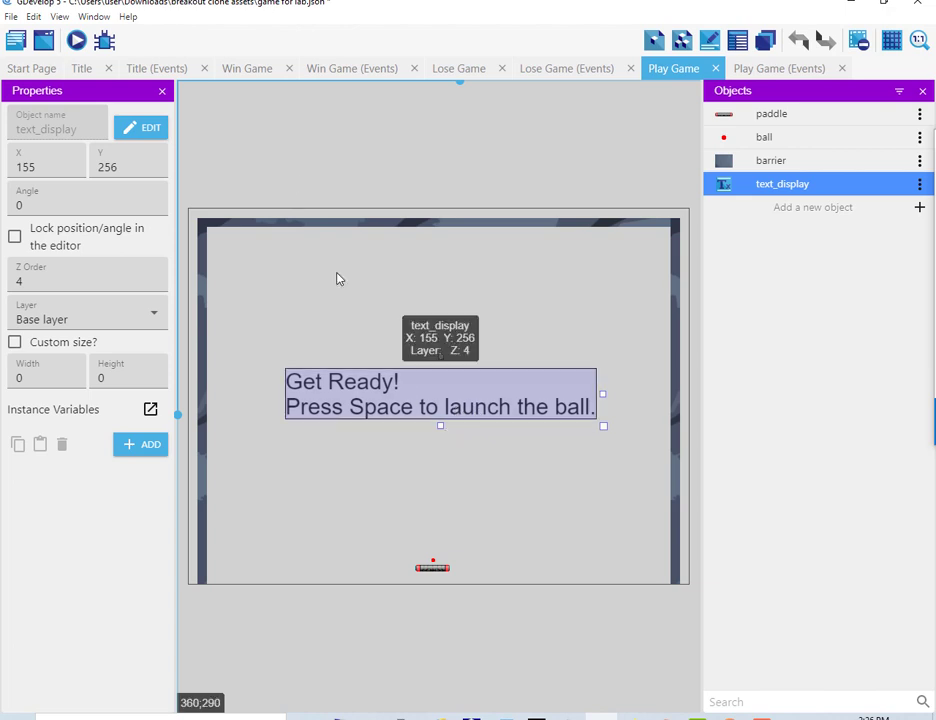
Add a new event to the Play Game events with a Key released condition for the Space key
click(773, 72)
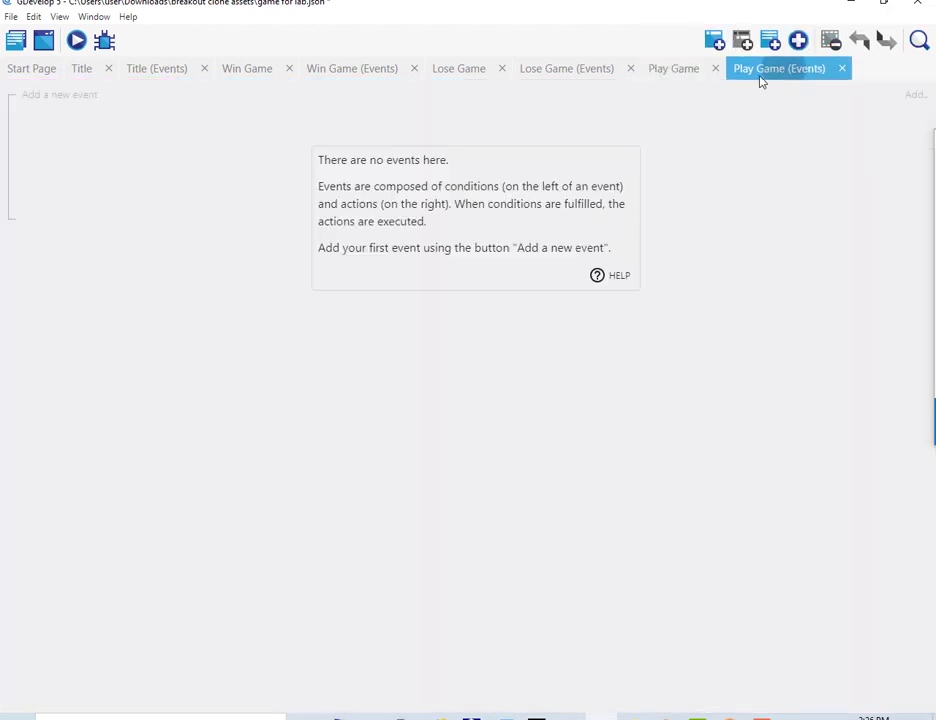
click(62, 96)
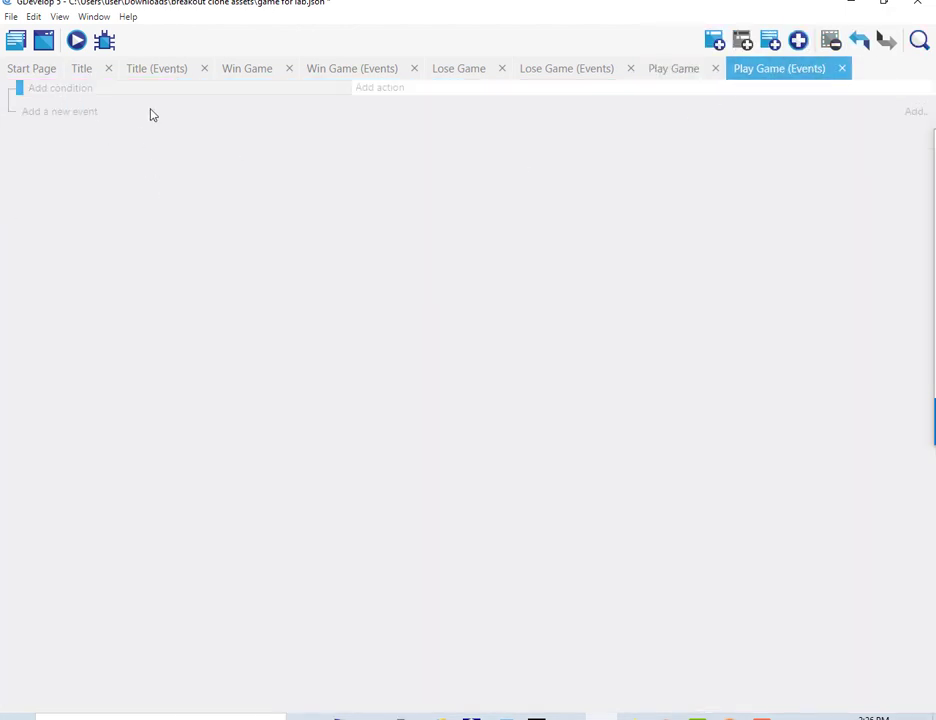
click(84, 90)
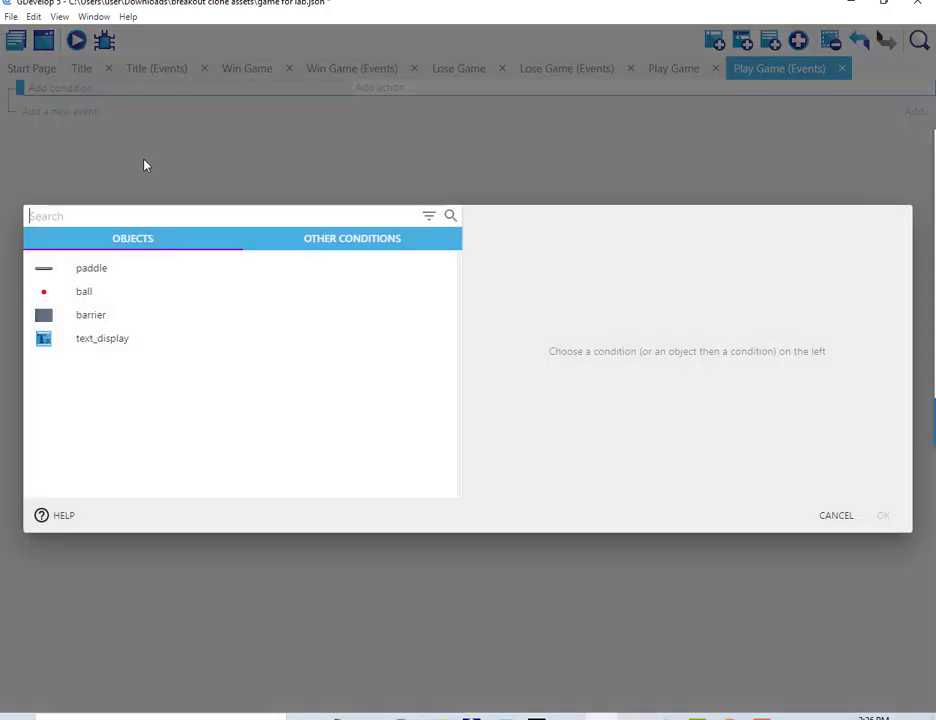
click(323, 243)
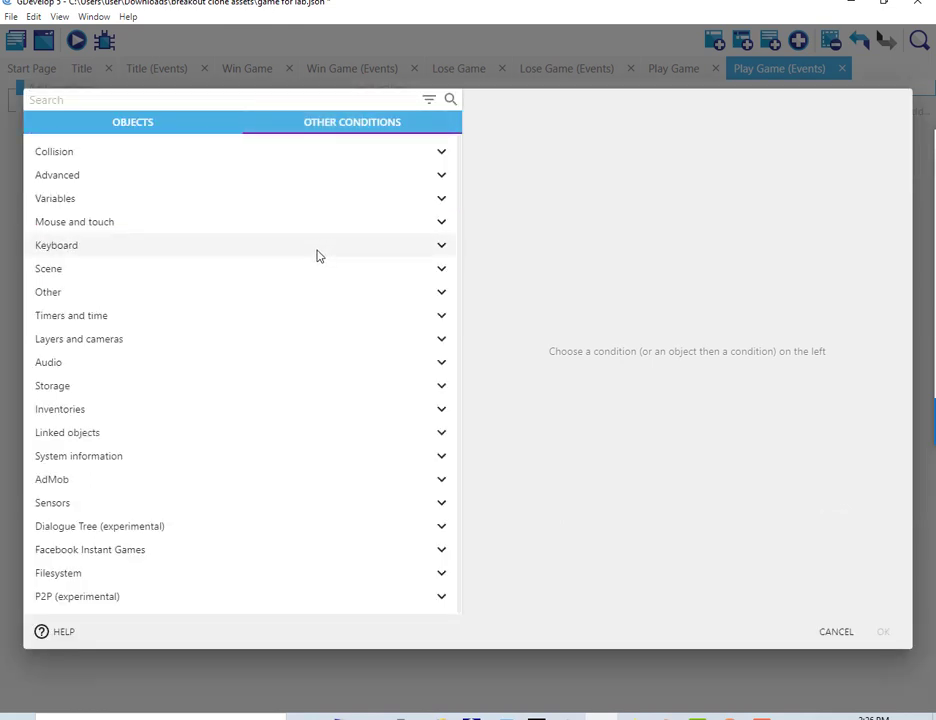
click(84, 250)
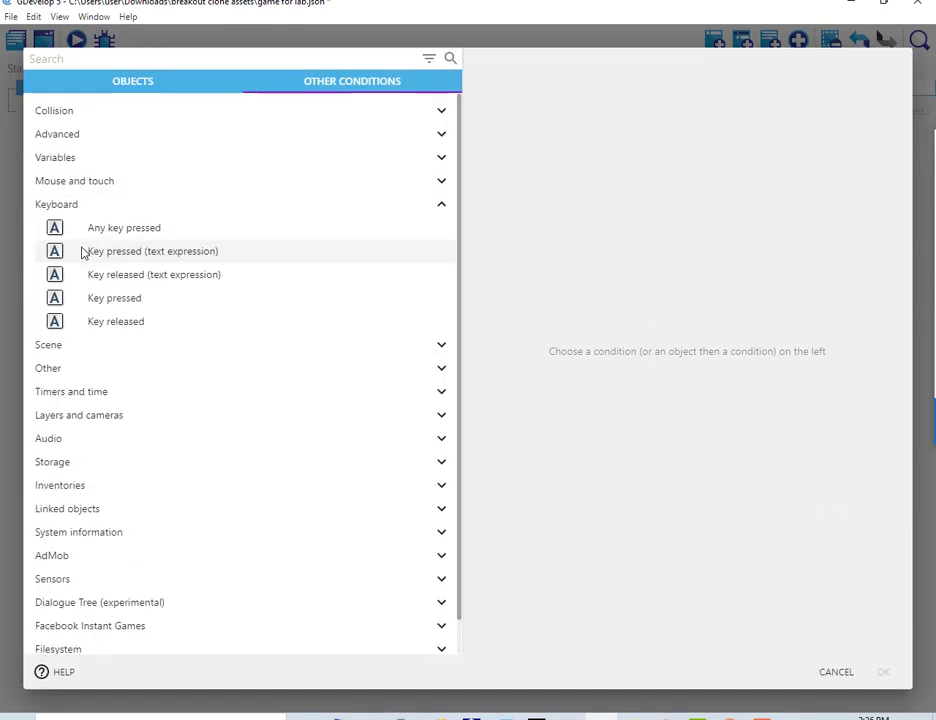
click(139, 322)
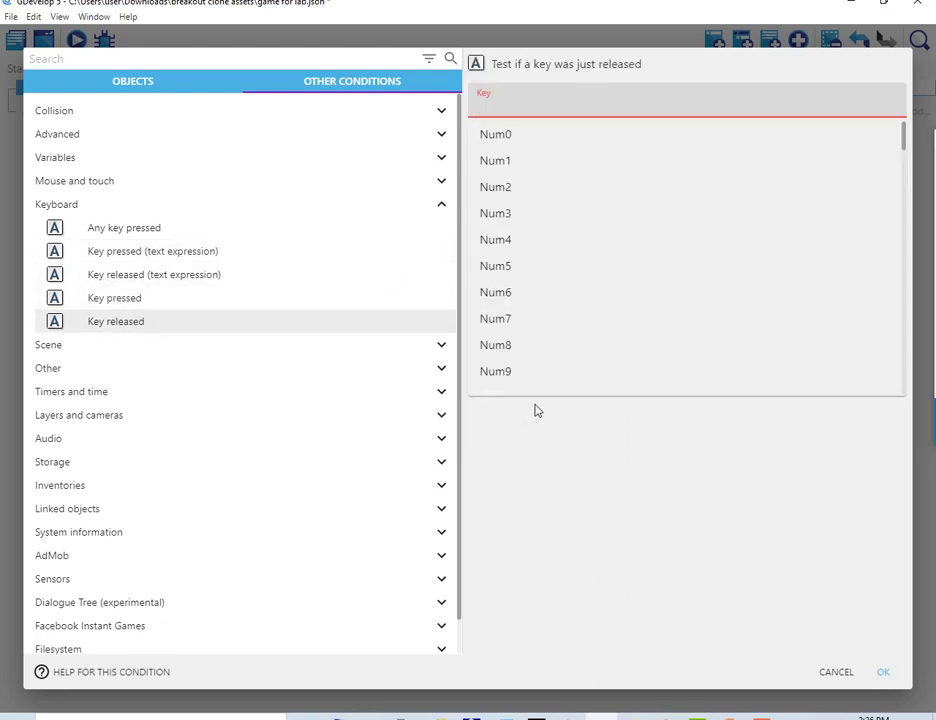
text(sp)
key(Return)
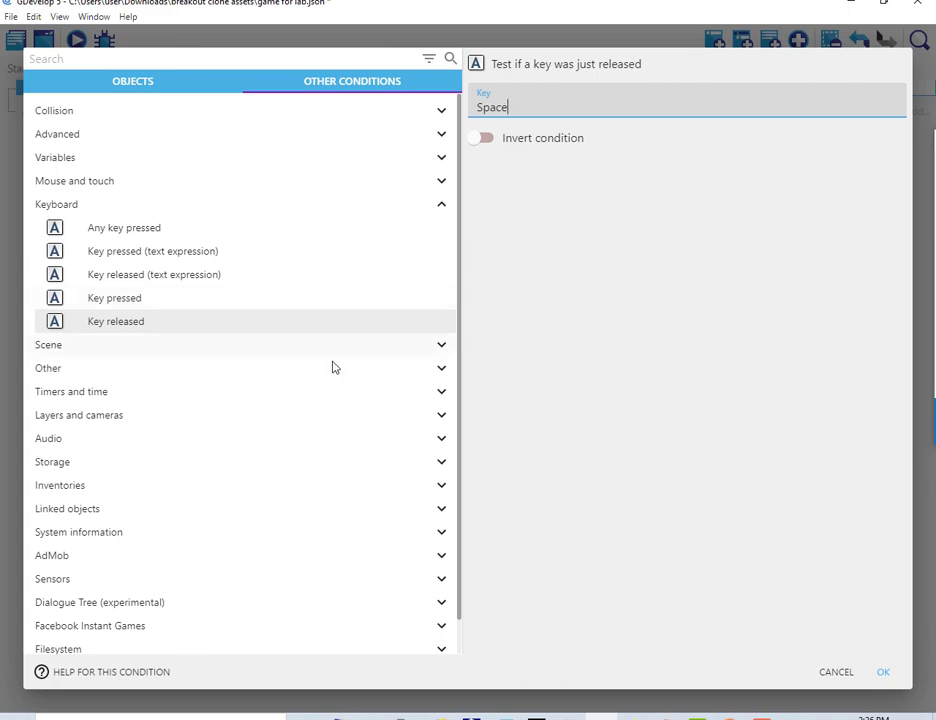
click(882, 672)
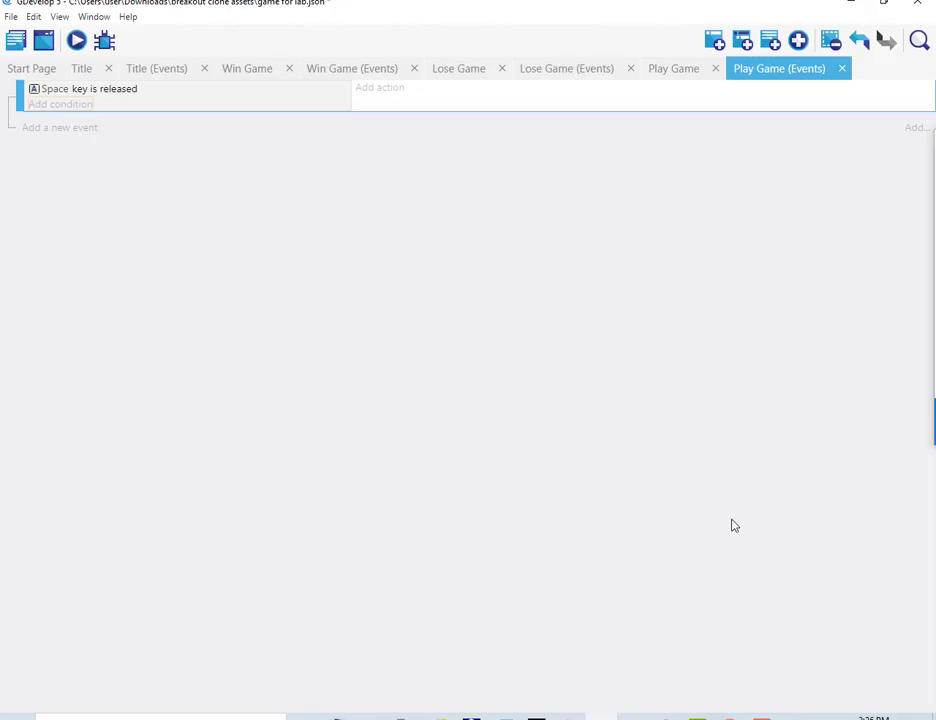
Add an action deleting the text_display object to the Space key released event
click(384, 93)
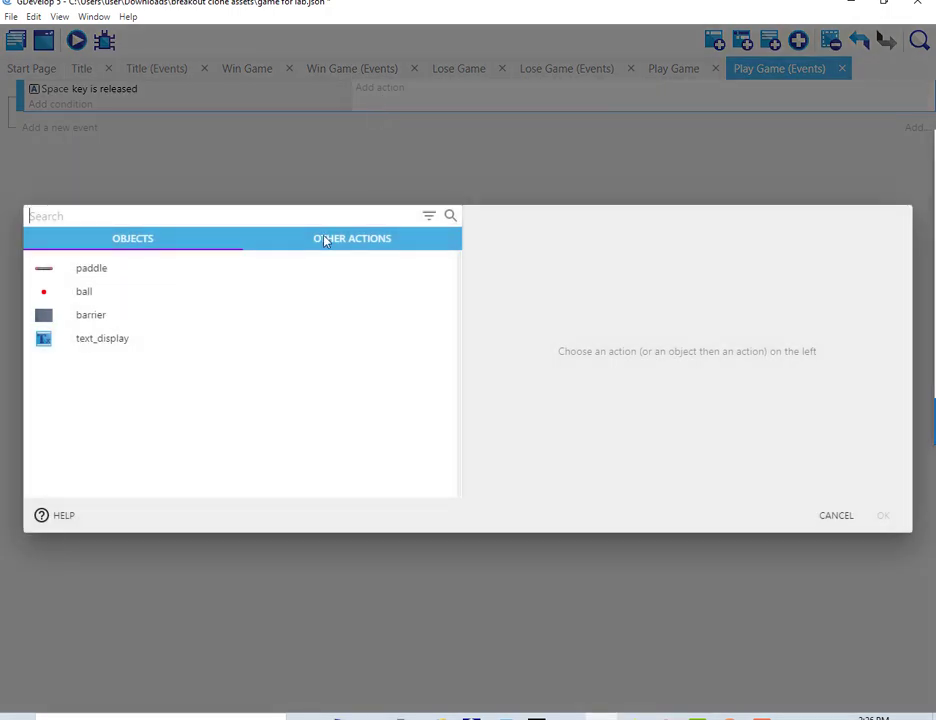
click(92, 342)
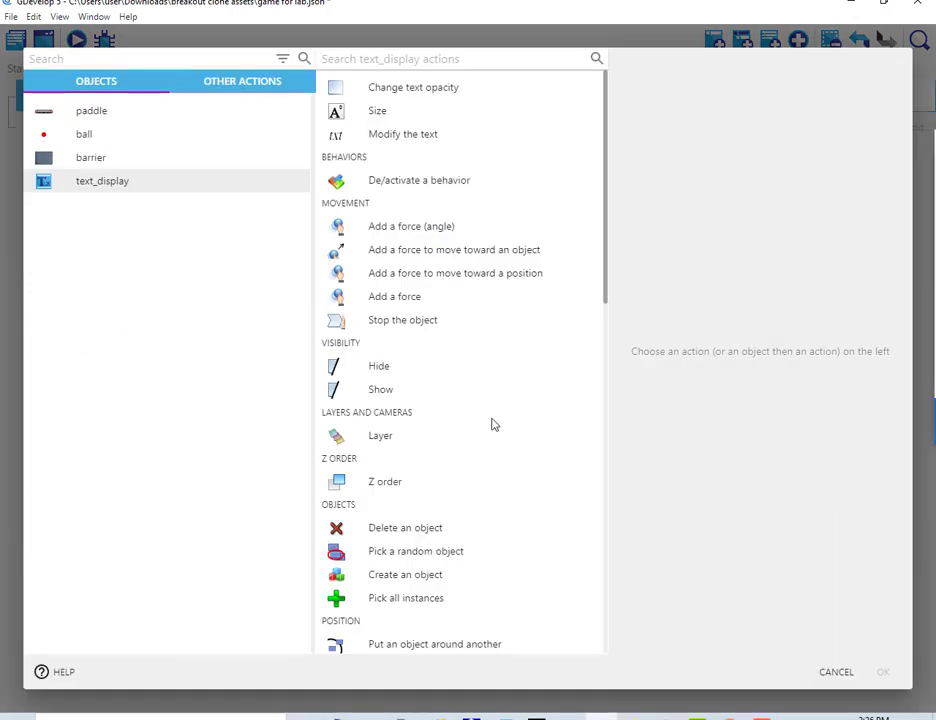
click(404, 530)
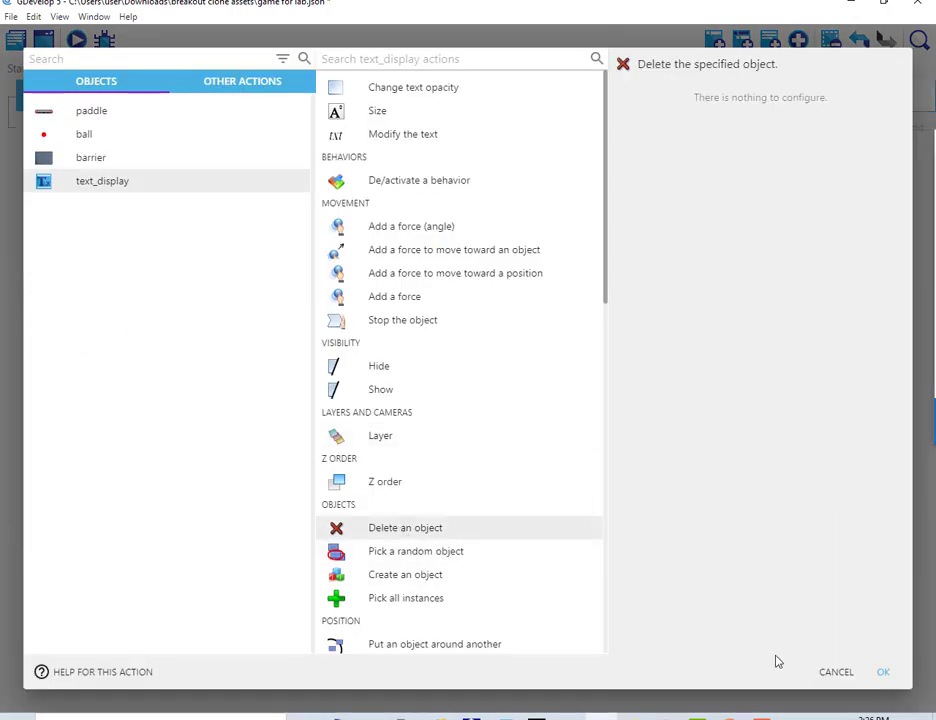
click(886, 674)
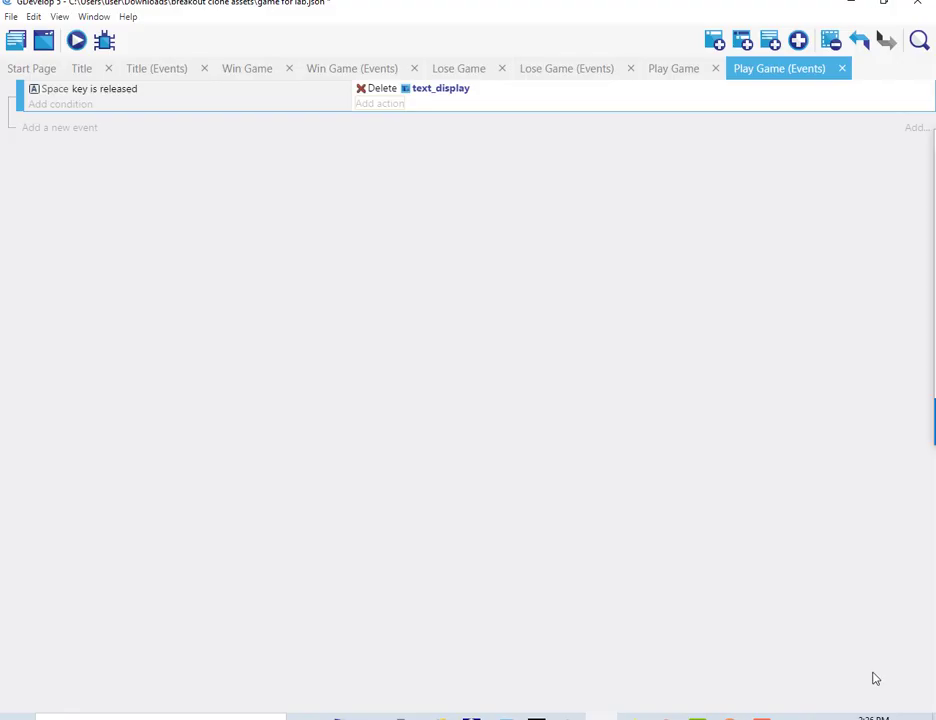
Add a Play a sound action using the new audio file paddle launch ball.wav to the Space key released event
click(384, 109)
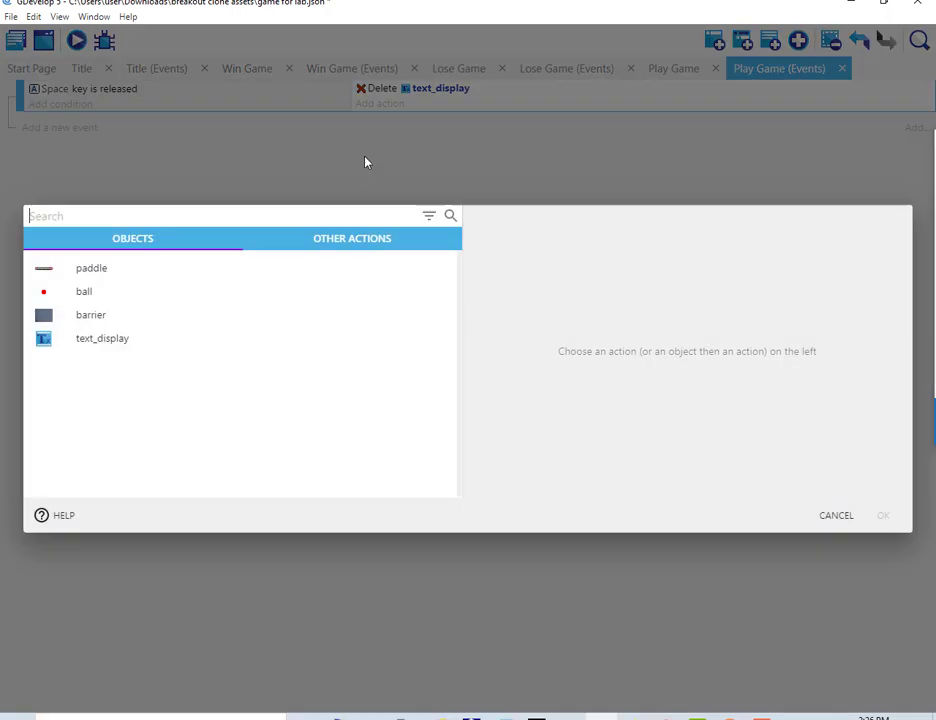
click(349, 240)
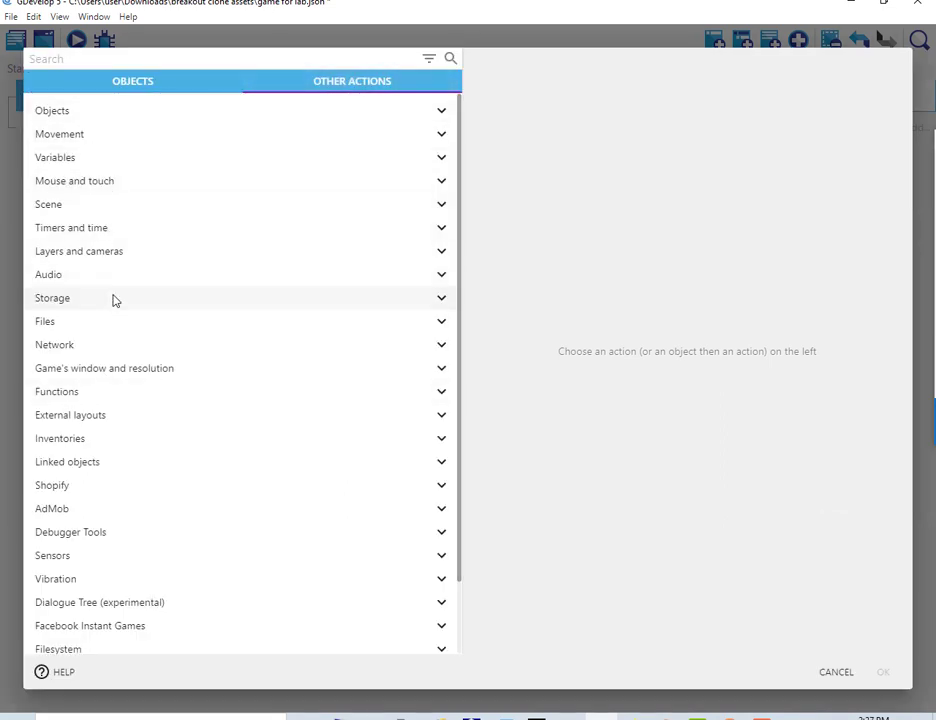
click(88, 278)
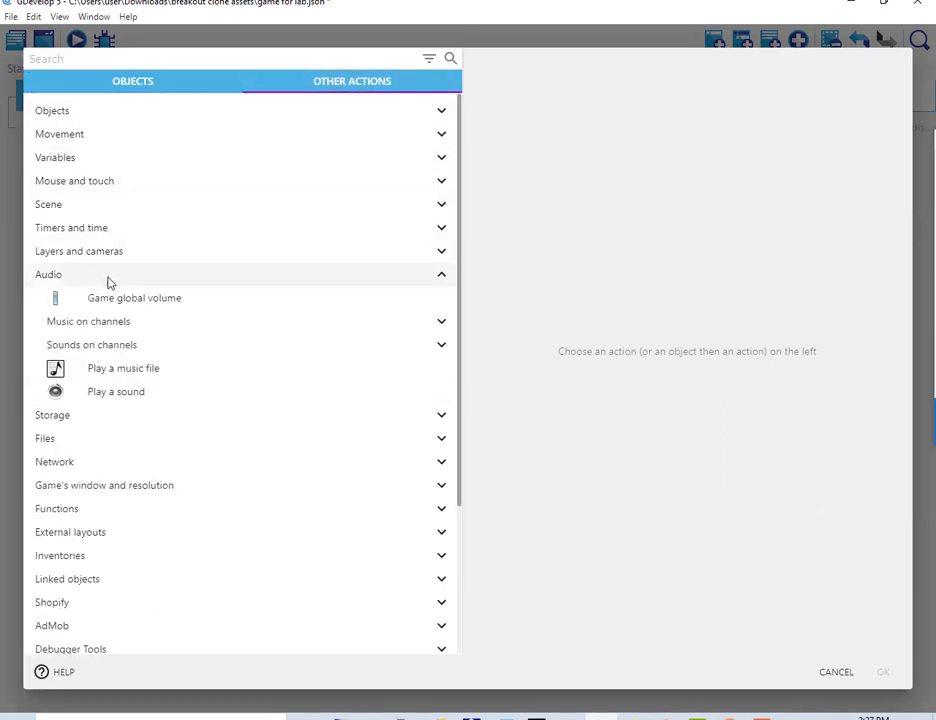
click(133, 393)
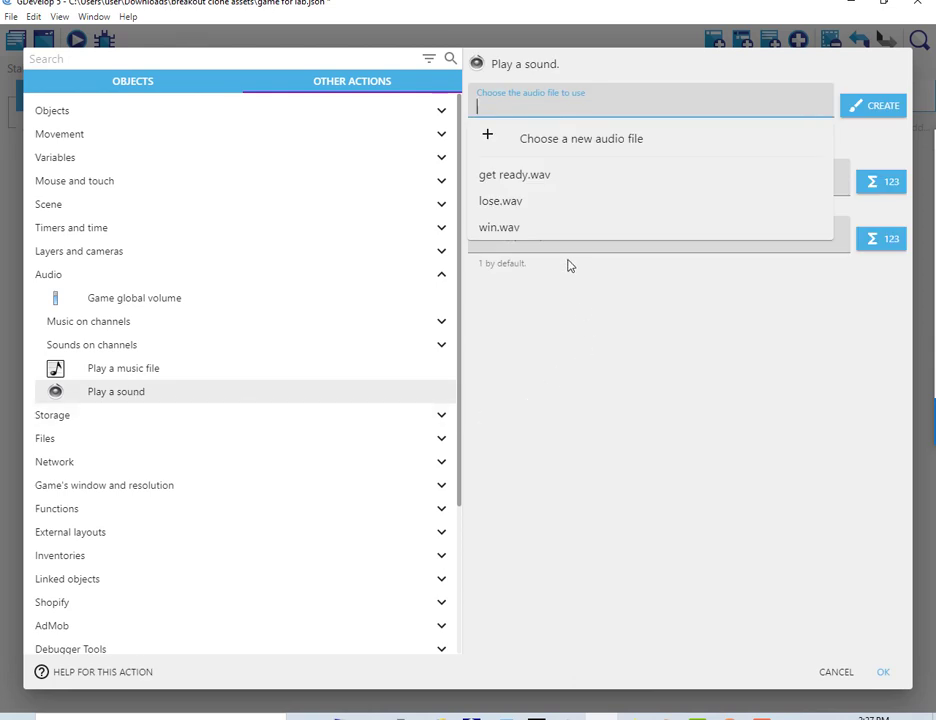
click(491, 140)
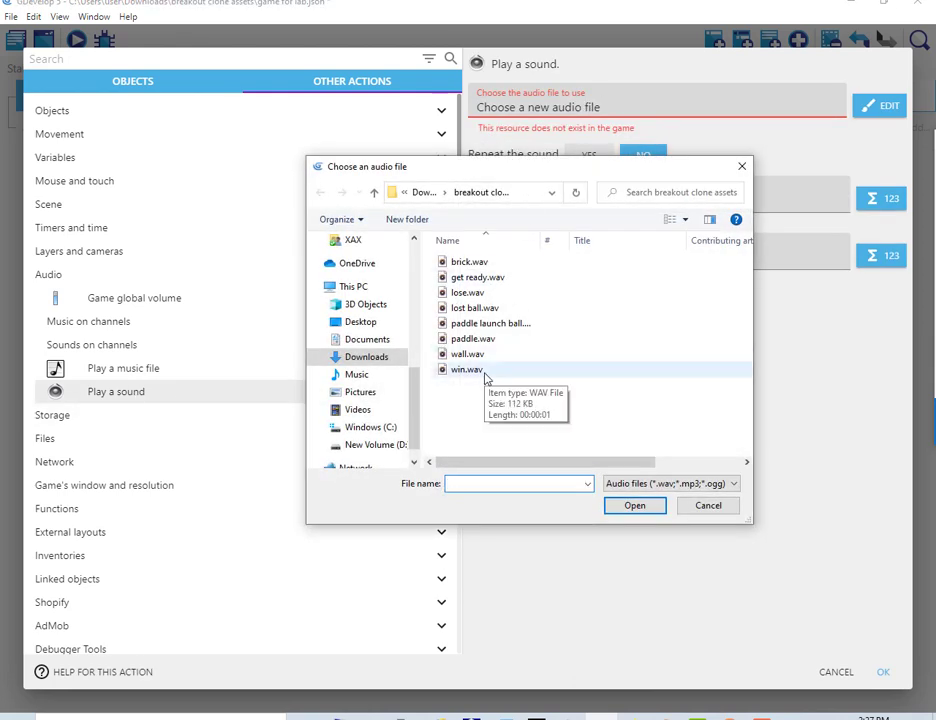
click(480, 324)
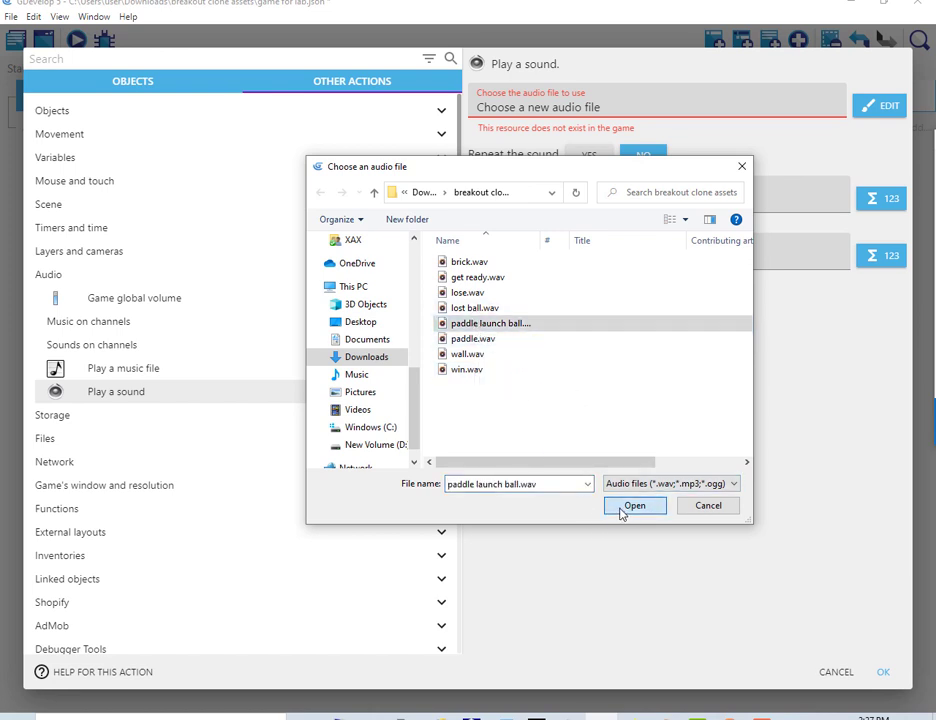
click(634, 506)
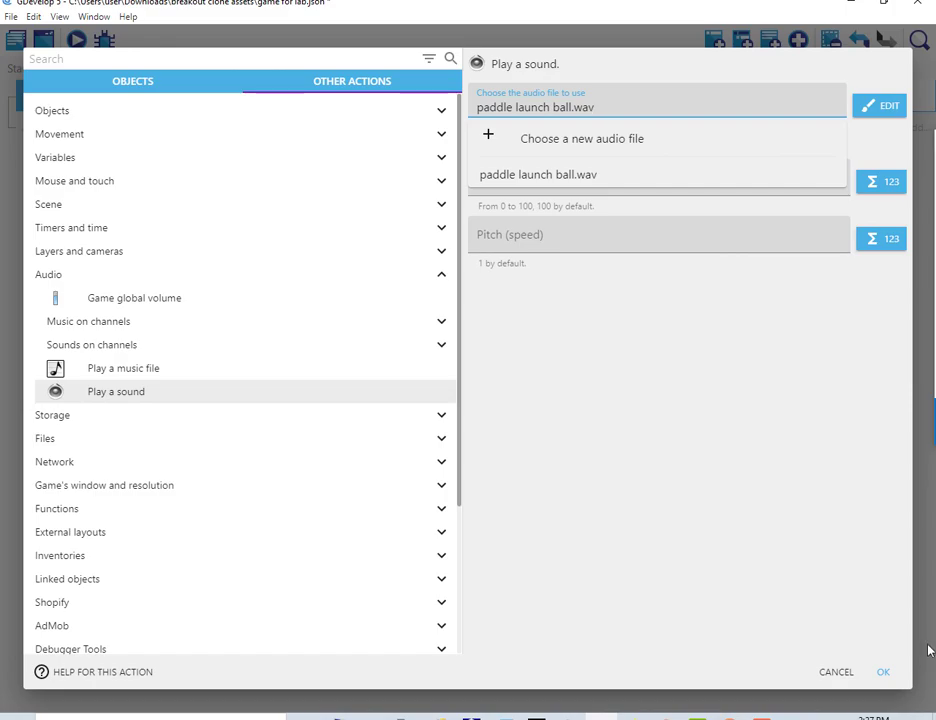
click(882, 672)
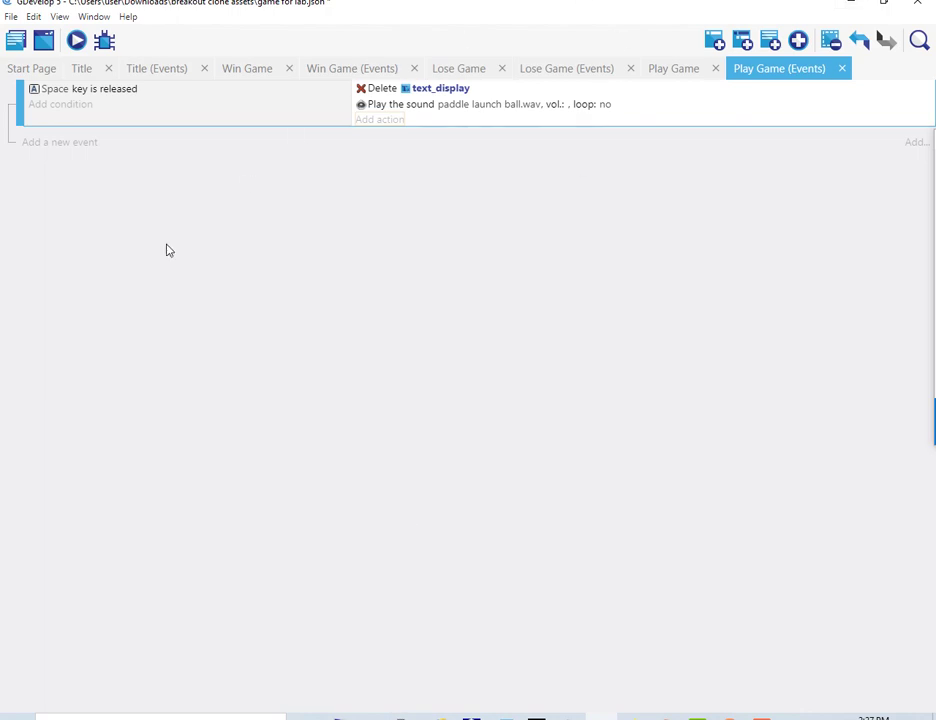
Add a second event to the Play Game events with a Key released condition for the o key
click(88, 144)
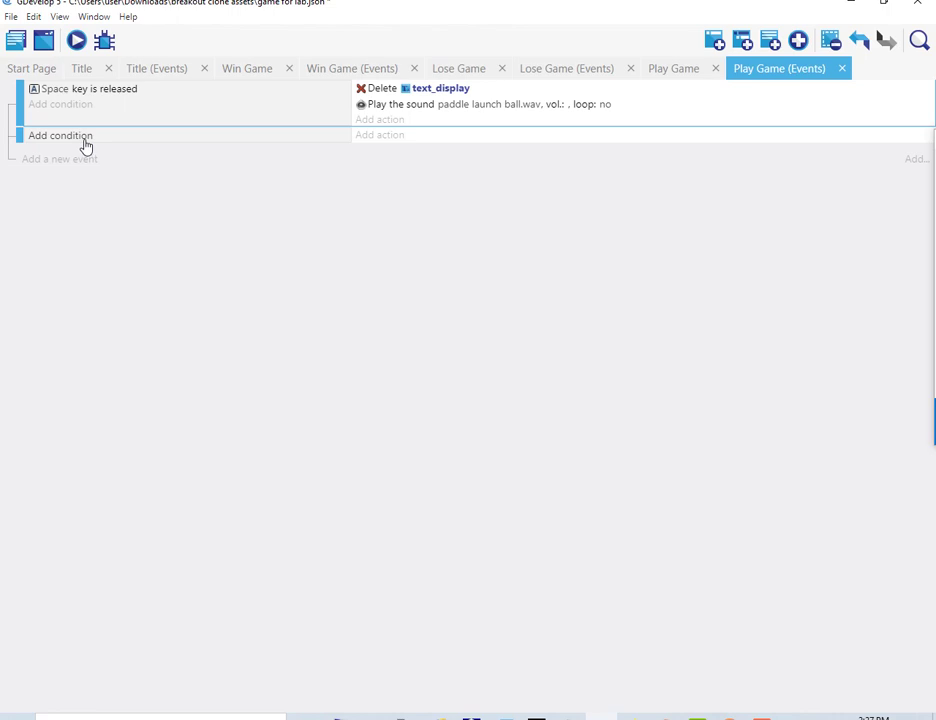
click(84, 137)
click(340, 242)
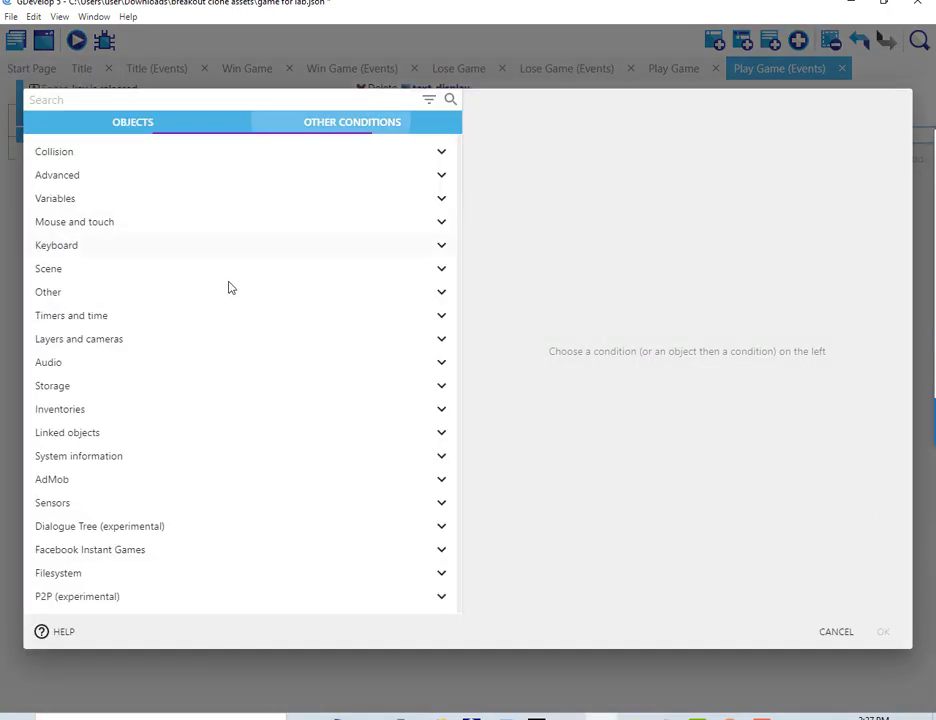
click(79, 247)
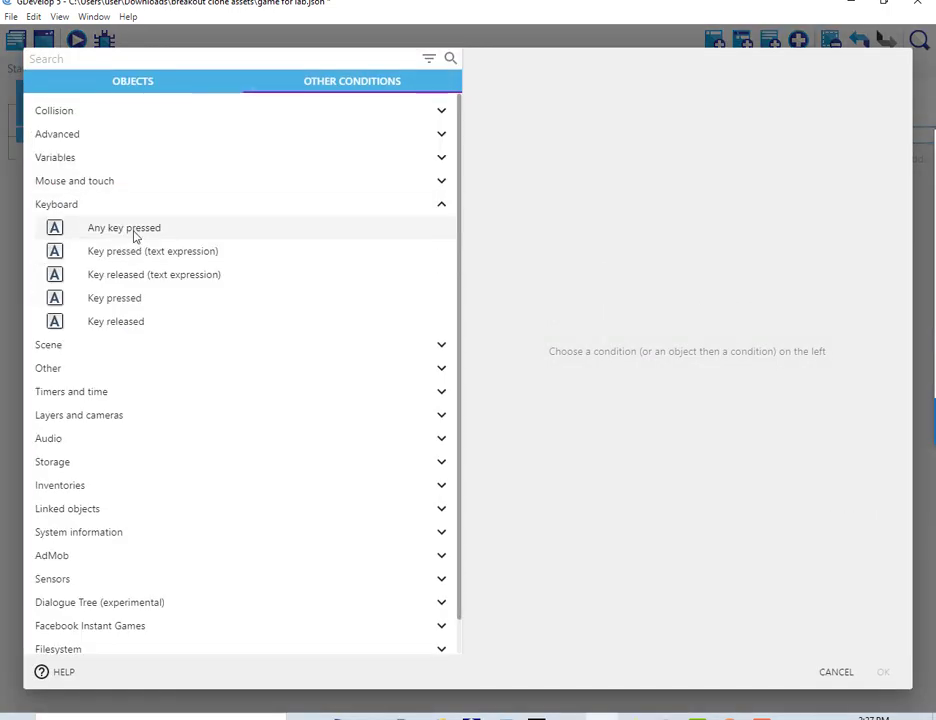
click(127, 321)
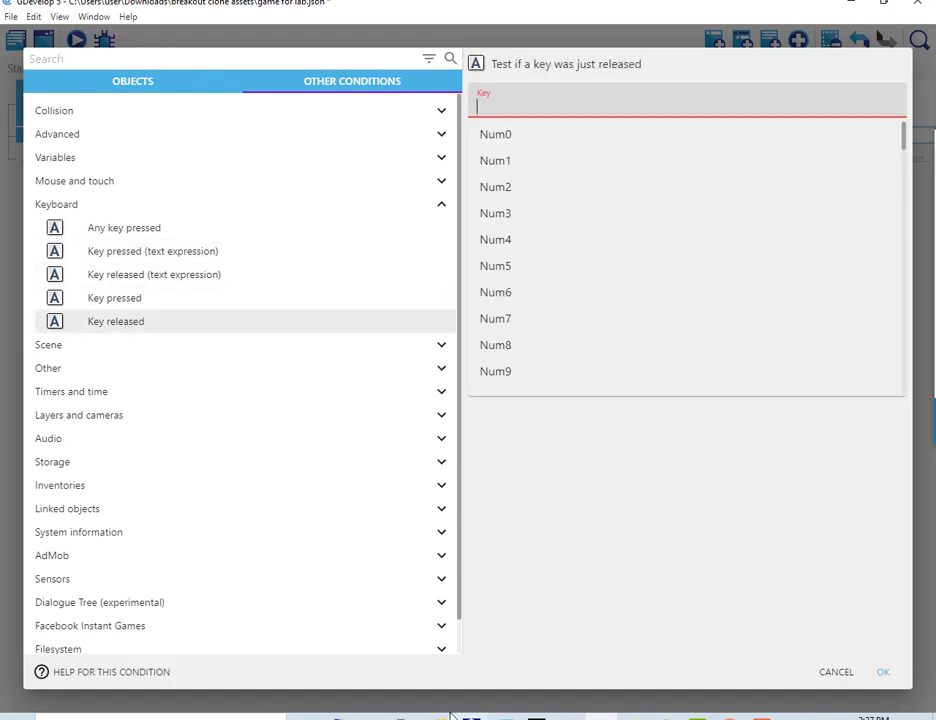
text(o)
click(581, 497)
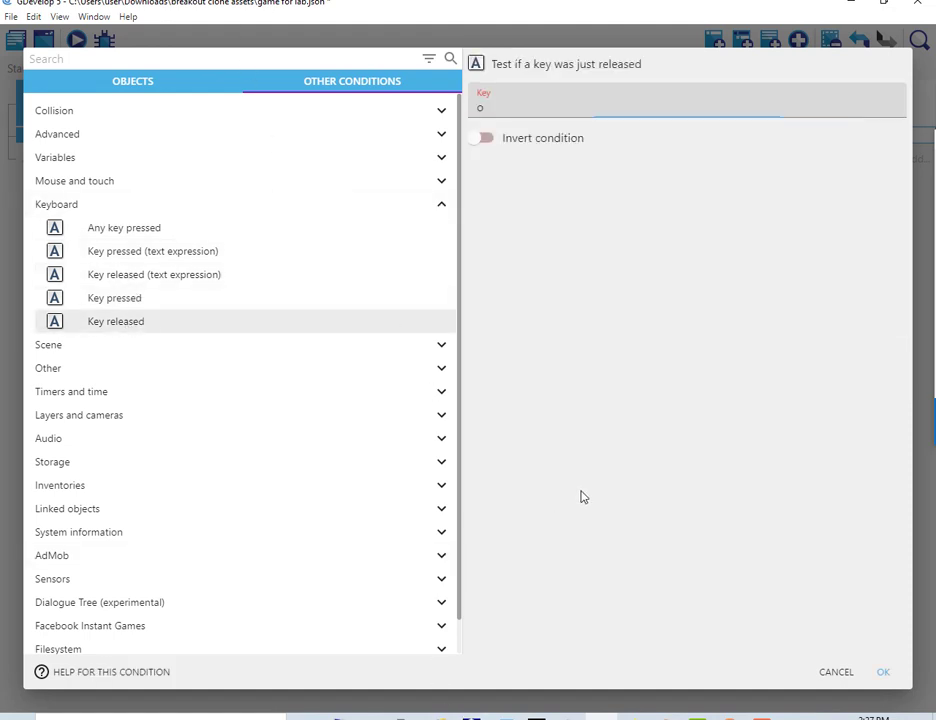
click(884, 672)
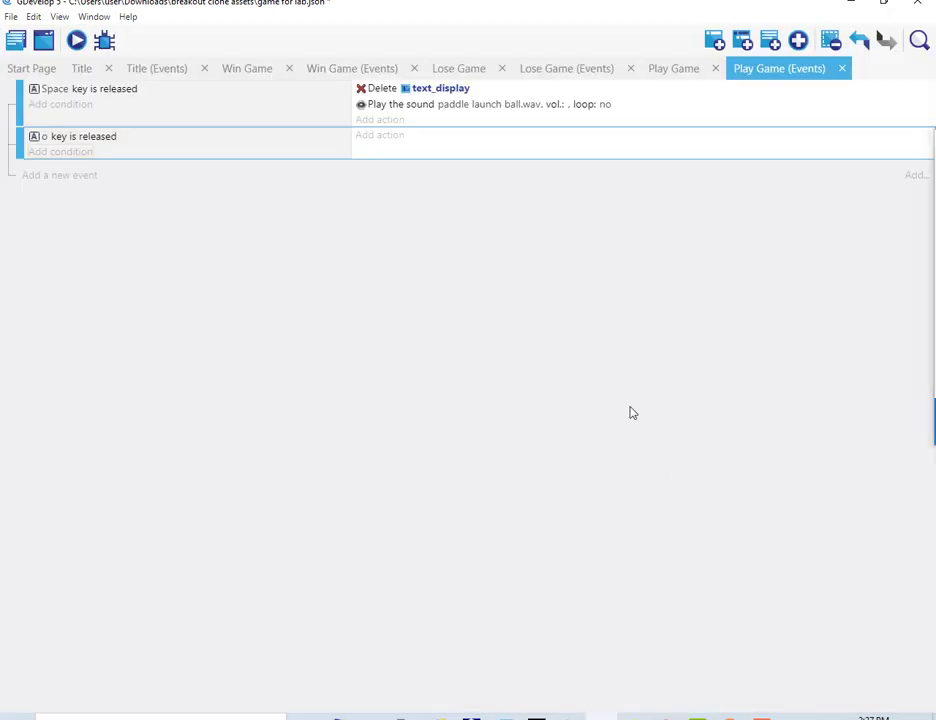
Add a Change the scene action to the o key released event, switching to "Win Game"
click(378, 136)
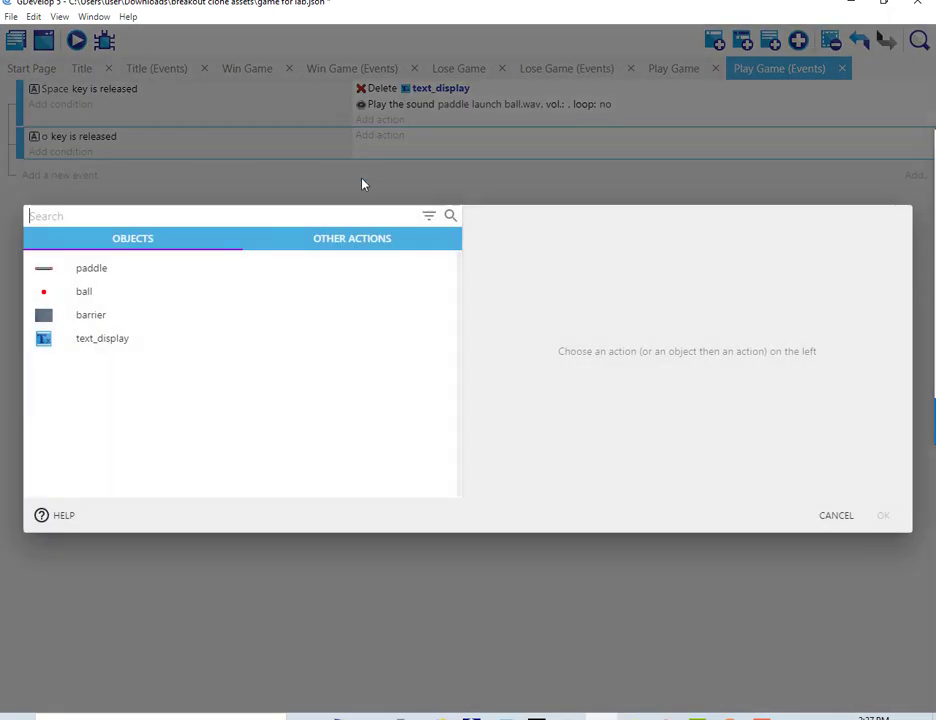
click(331, 247)
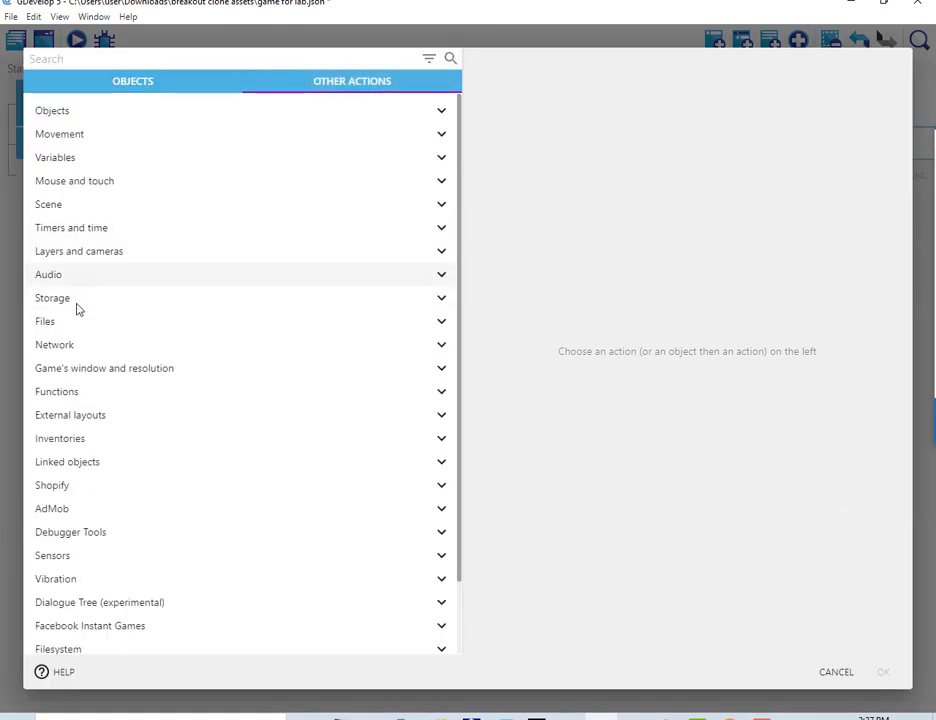
click(60, 207)
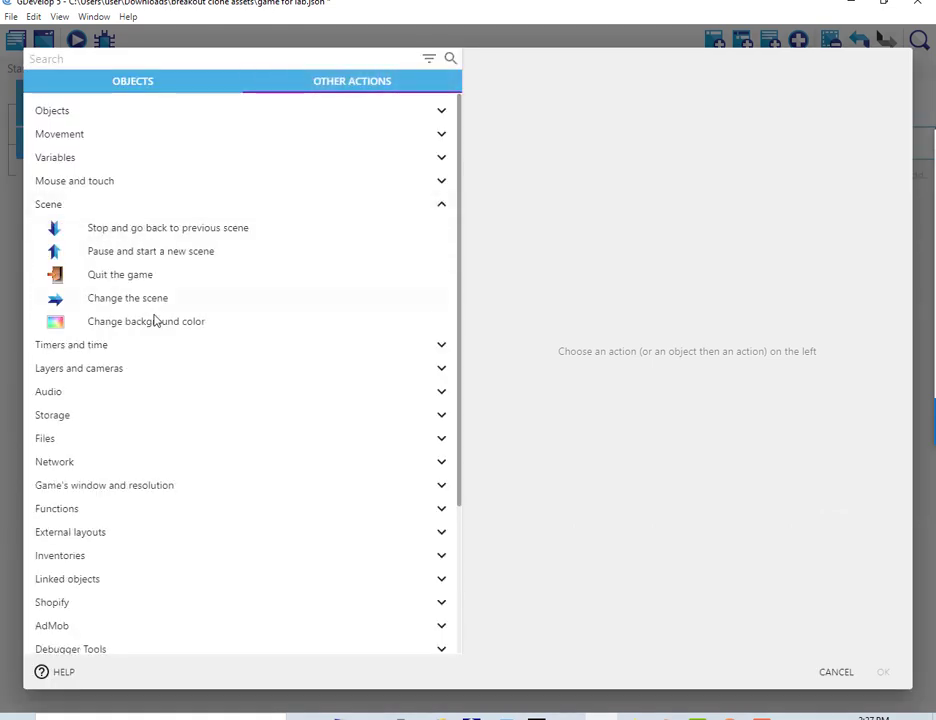
click(207, 302)
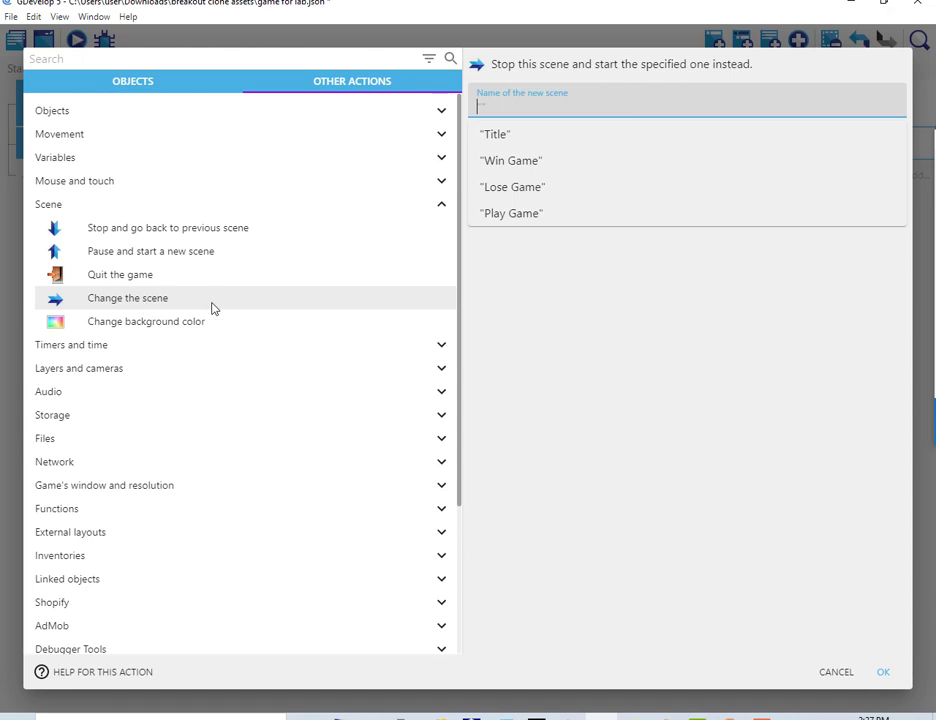
click(512, 162)
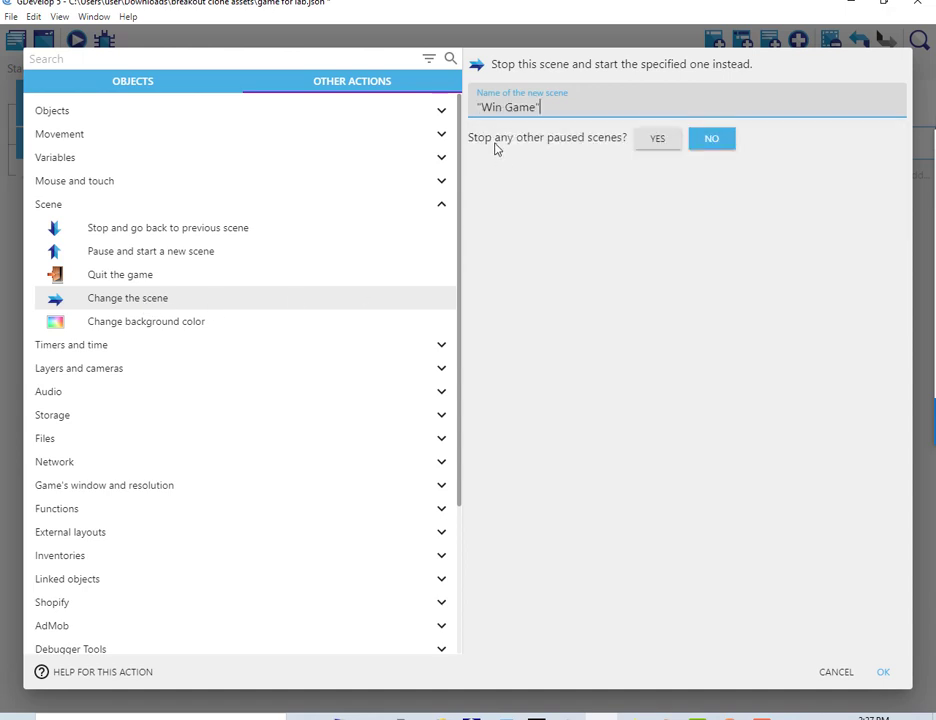
click(880, 673)
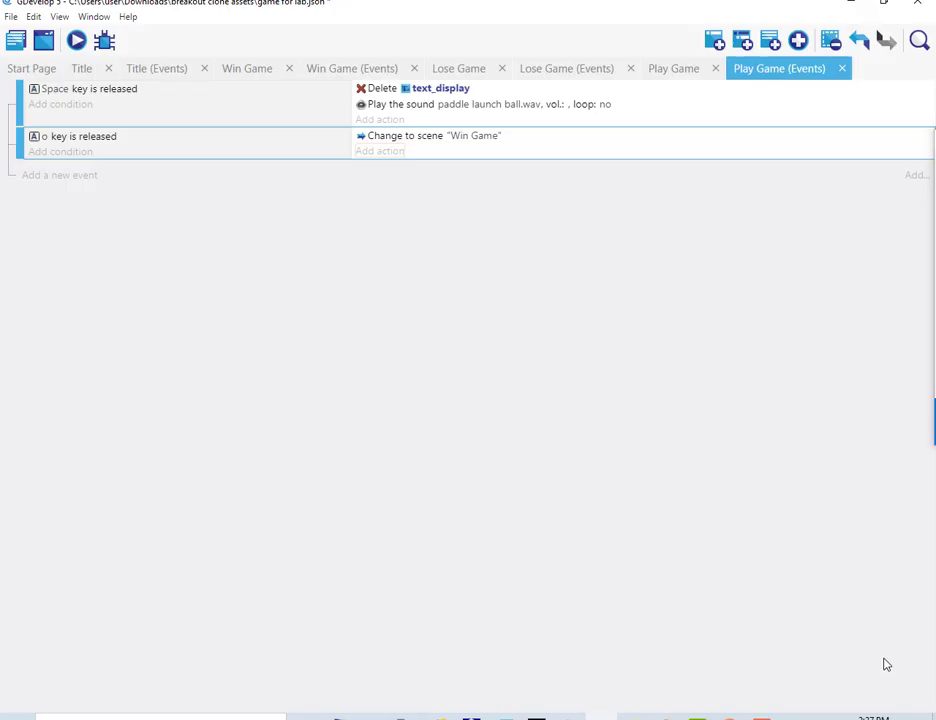
Duplicate the o key released event and set the copy's condition to the p key
right_click(288, 155)
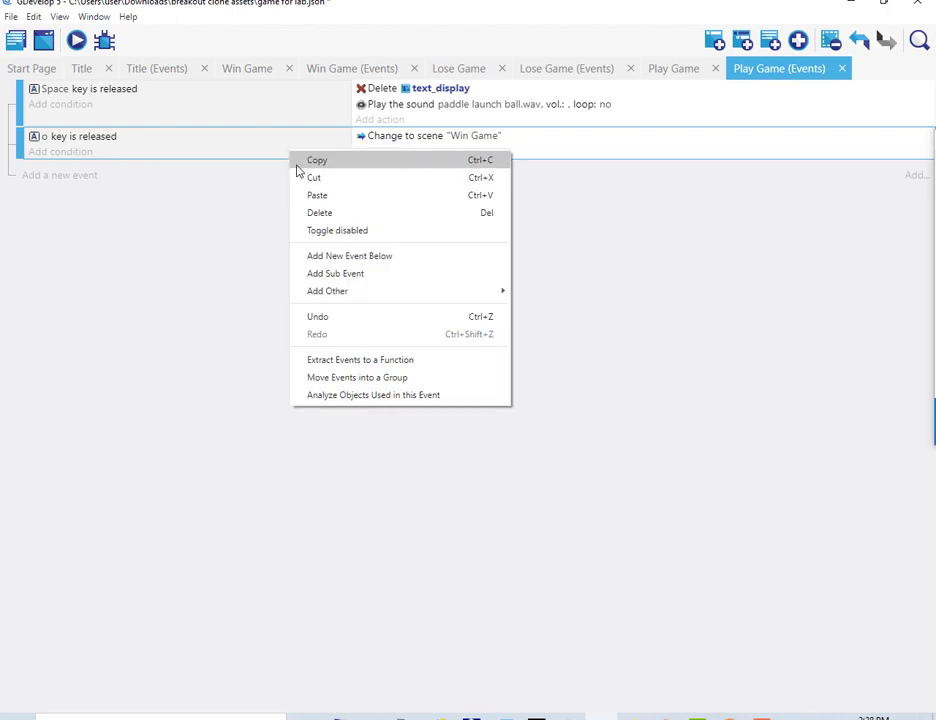
click(297, 166)
key(ctrl+v)
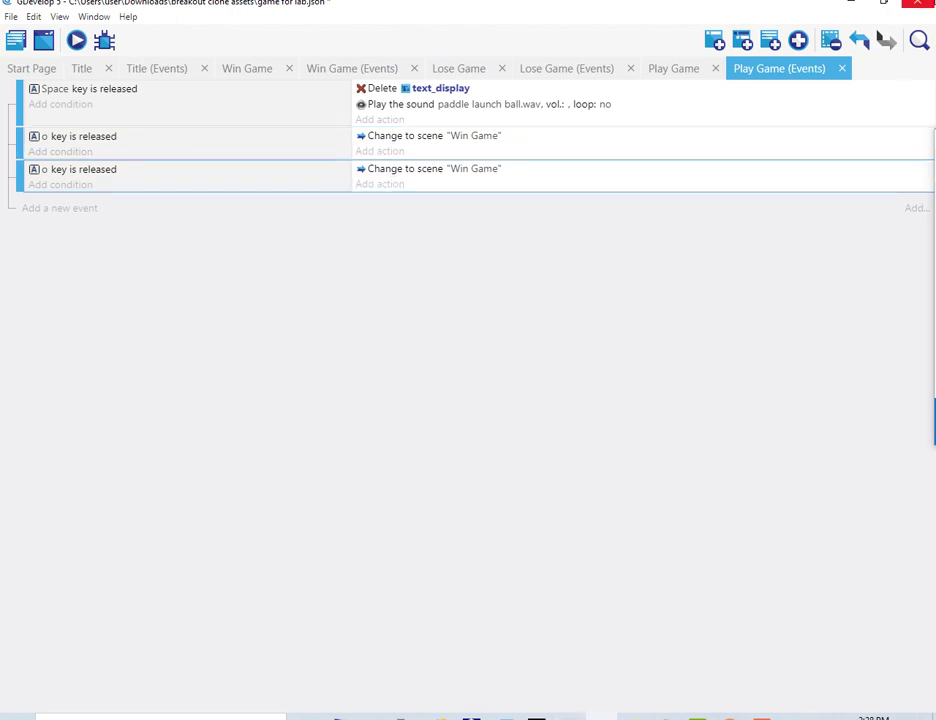
click(45, 172)
key(BackSpace)
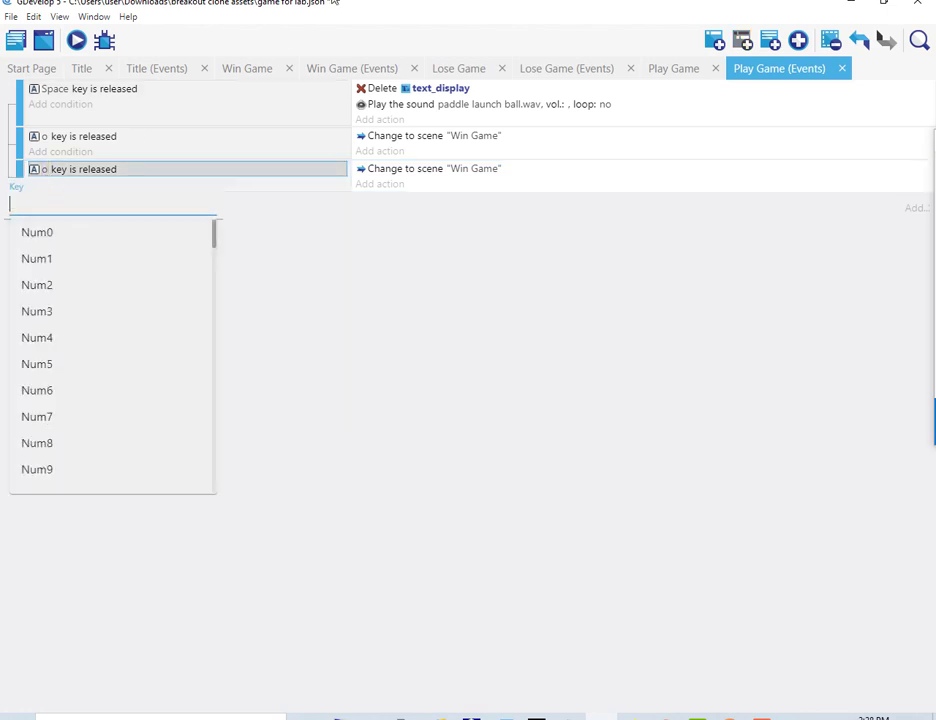
text(p)
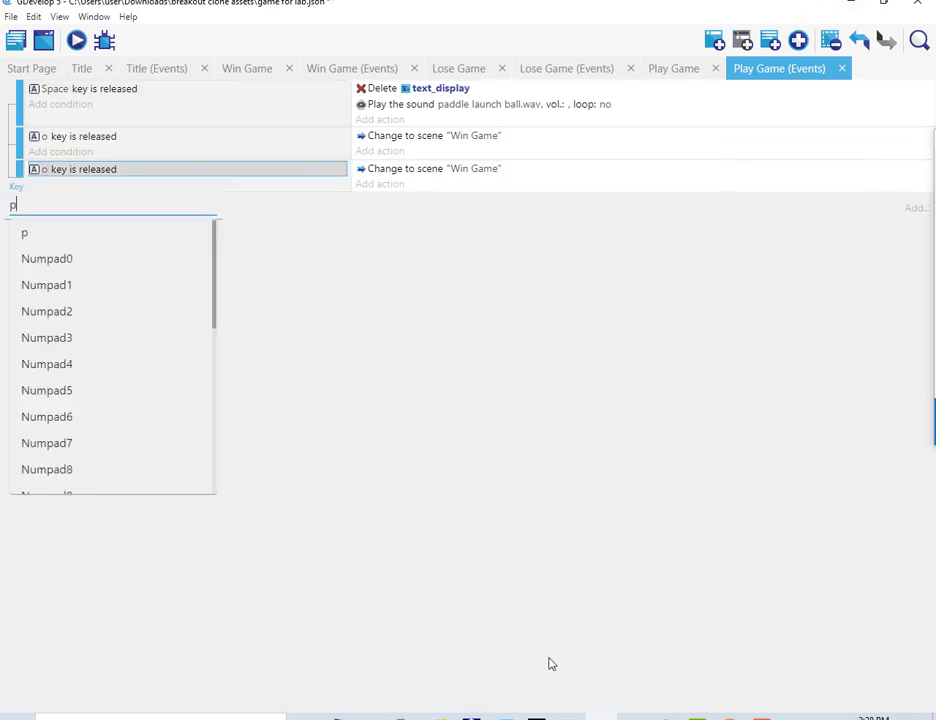
click(500, 366)
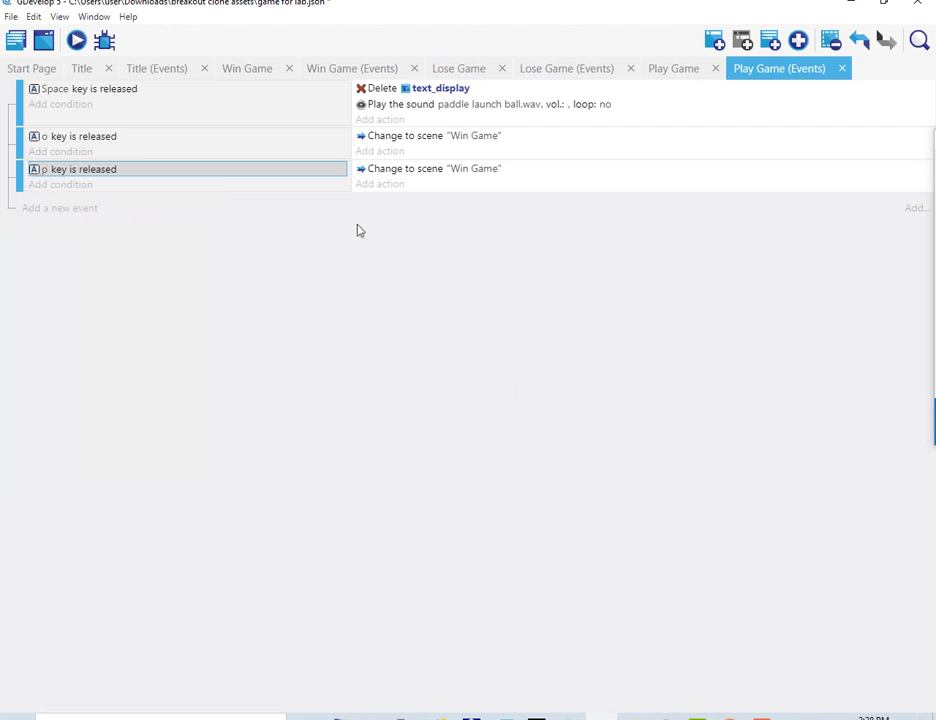
Set the p key event's scene change to "Lose Game" and save the project
click(483, 170)
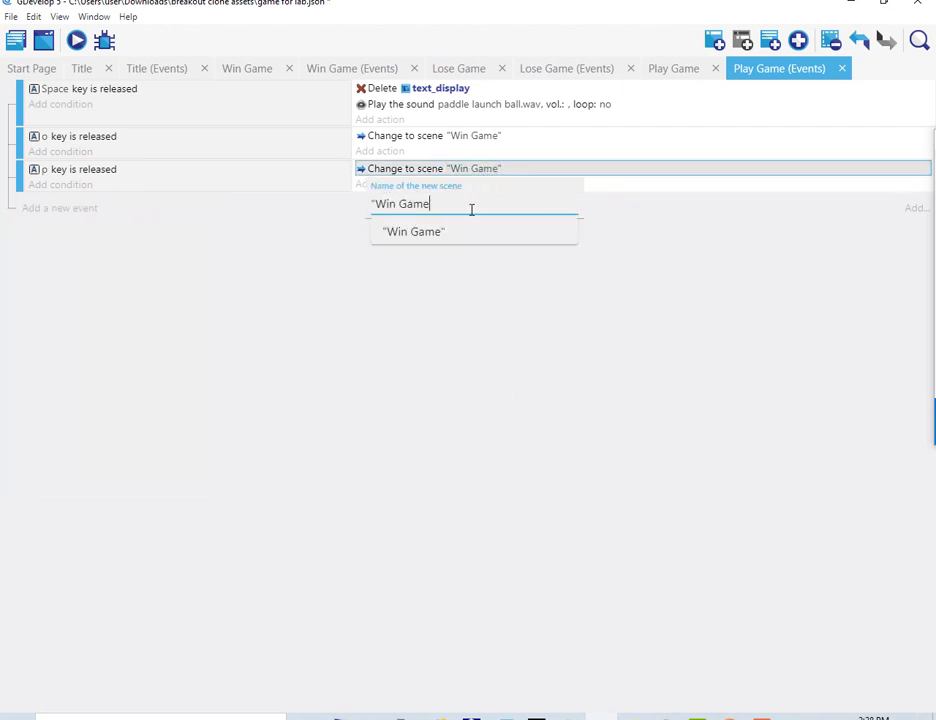
key(BackSpace)
key(BackSpace)
key(BackSpace)
key(BackSpace)
key(BackSpace)
key(BackSpace)
key(BackSpace)
key(BackSpace)
key(BackSpace)
click(408, 272)
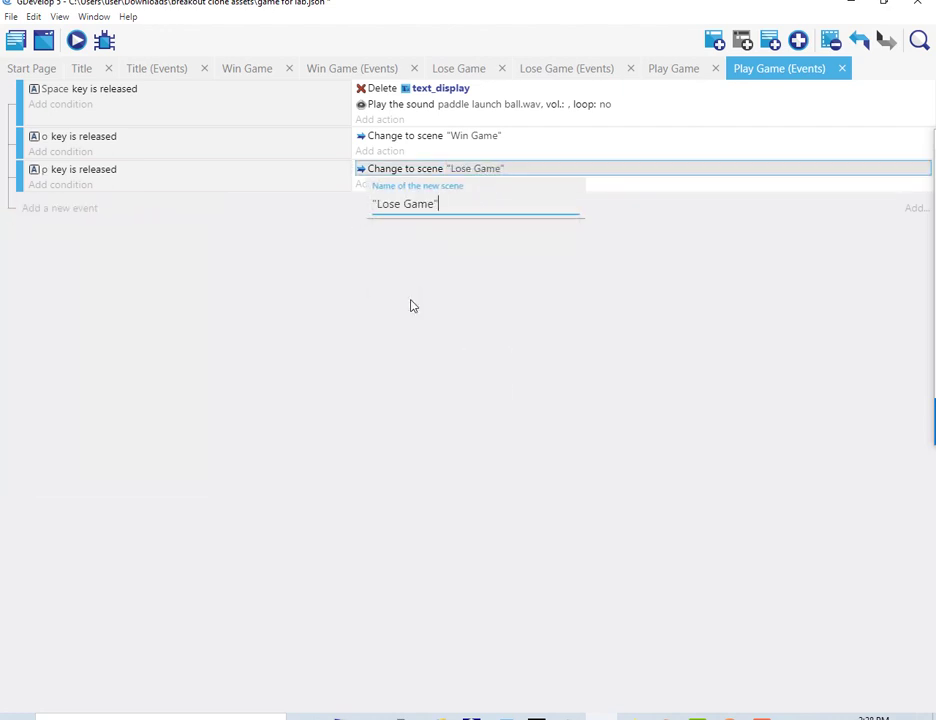
click(344, 349)
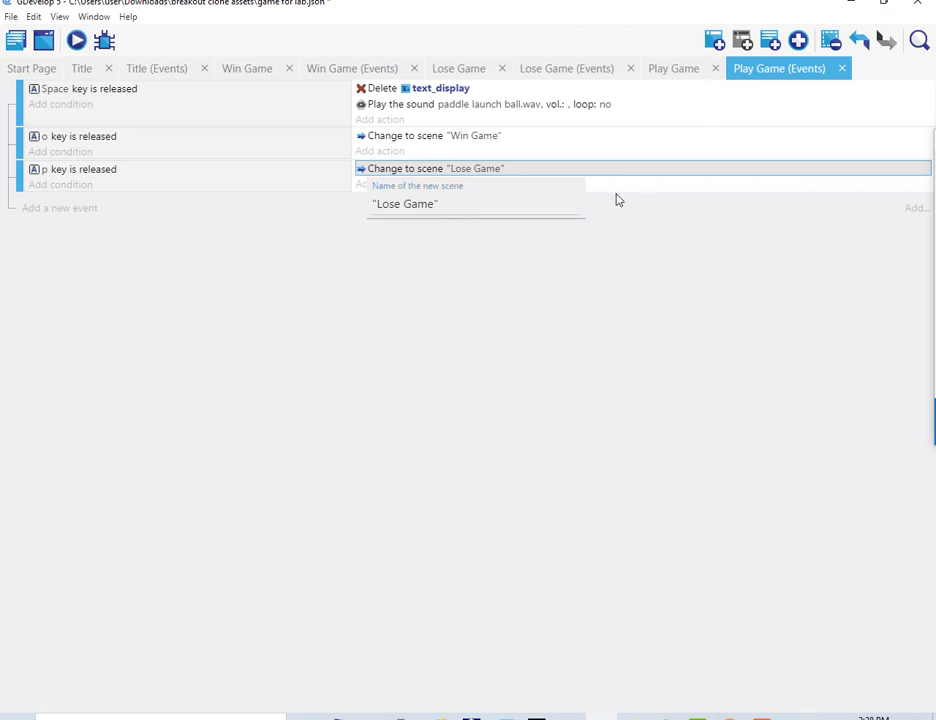
click(284, 236)
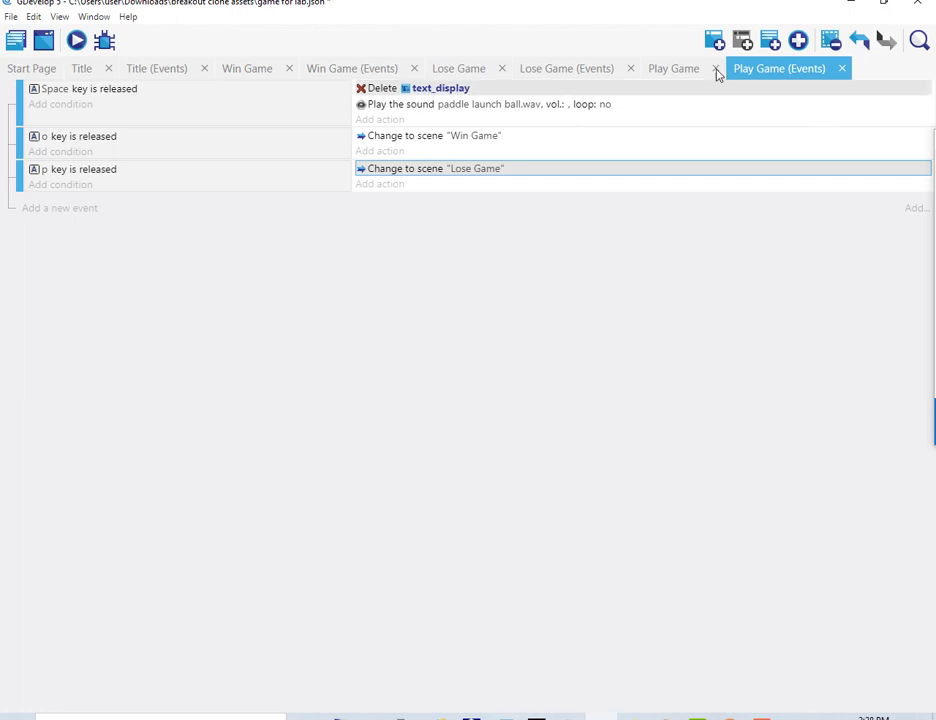
key(ctrl+s)
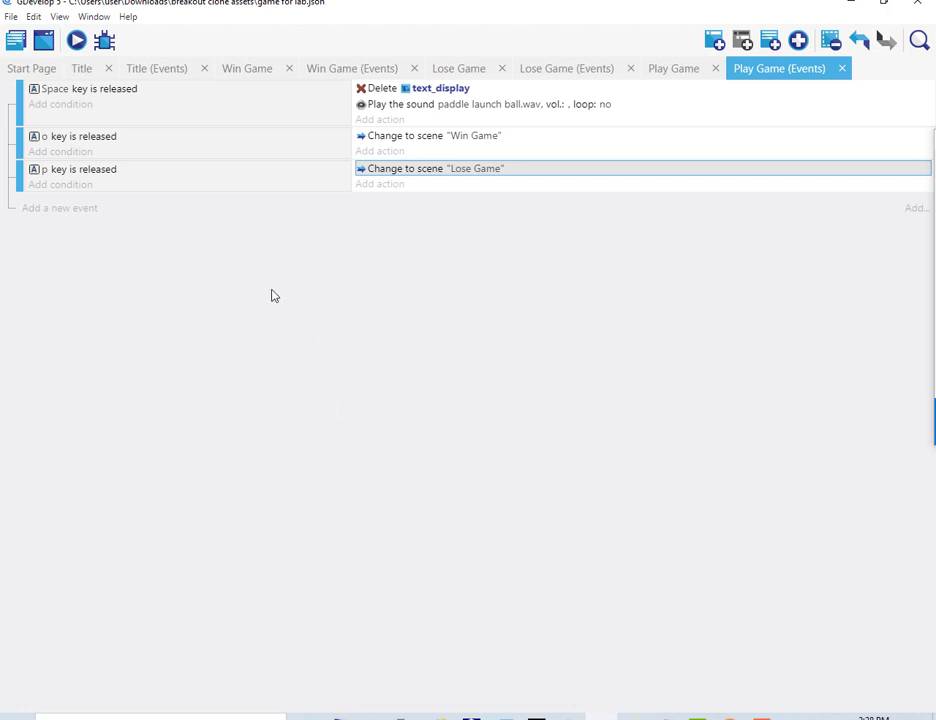
Preview the Play Game scene, test the Space key and the scene transitions, and close the preview
click(77, 41)
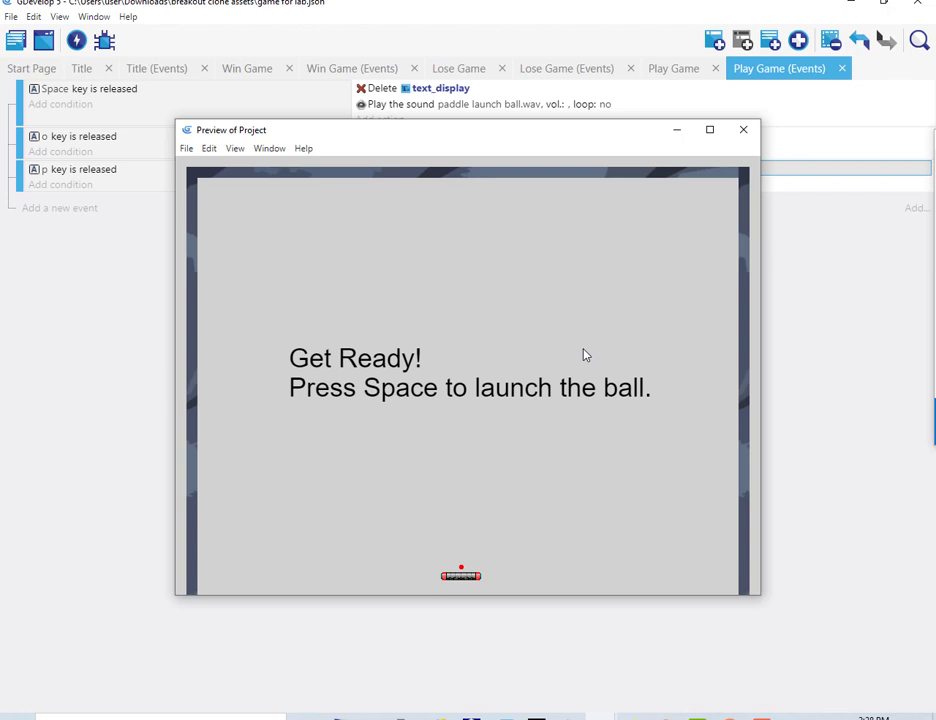
key(space)
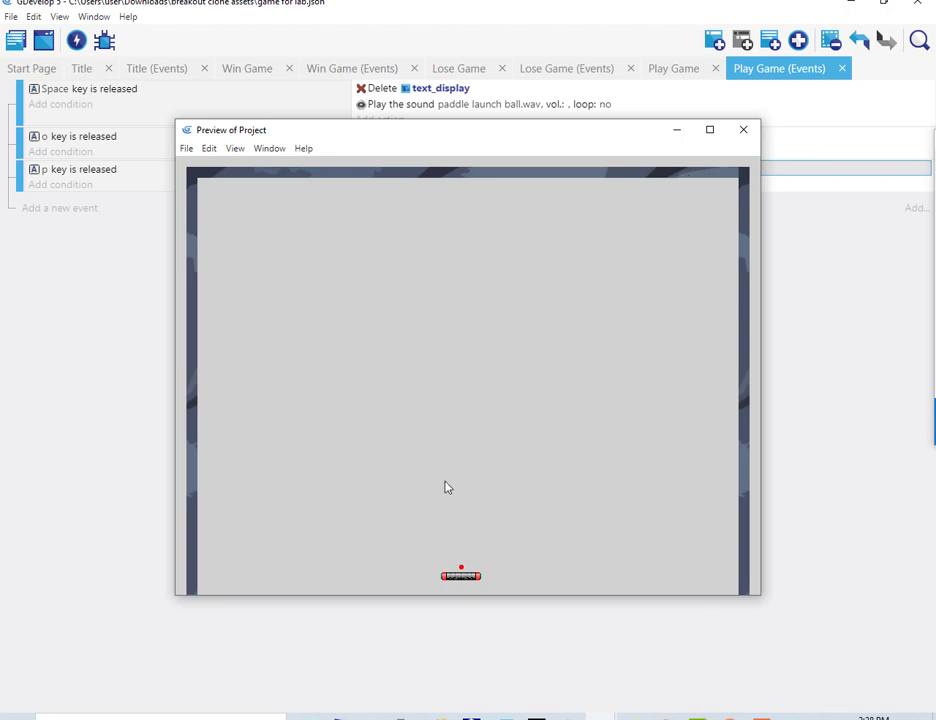
drag(397, 140, 357, 209)
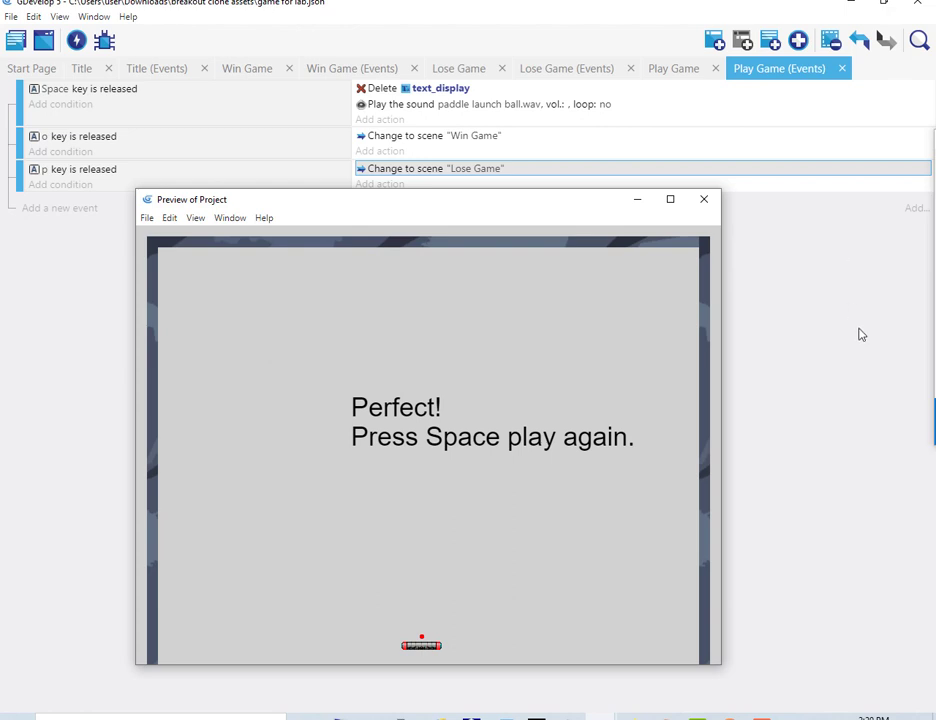
key(space)
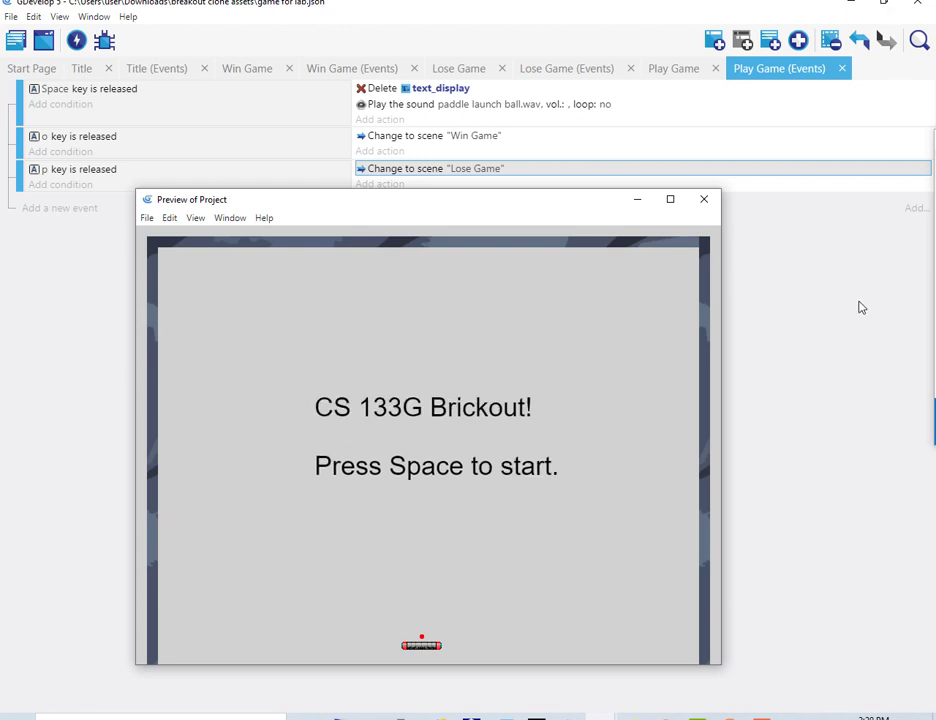
key(space)
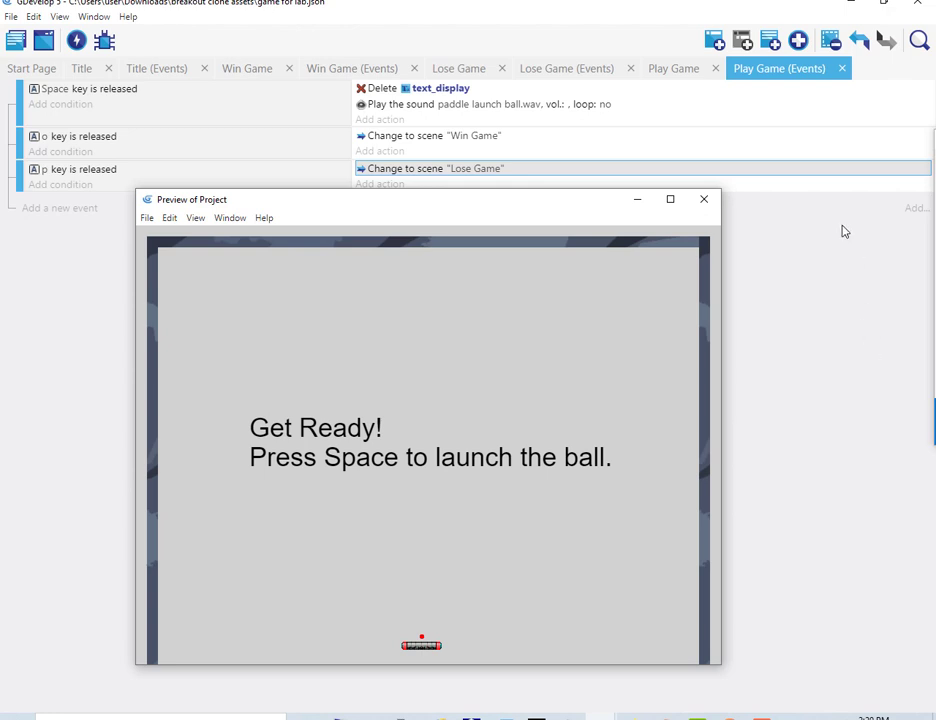
key(space)
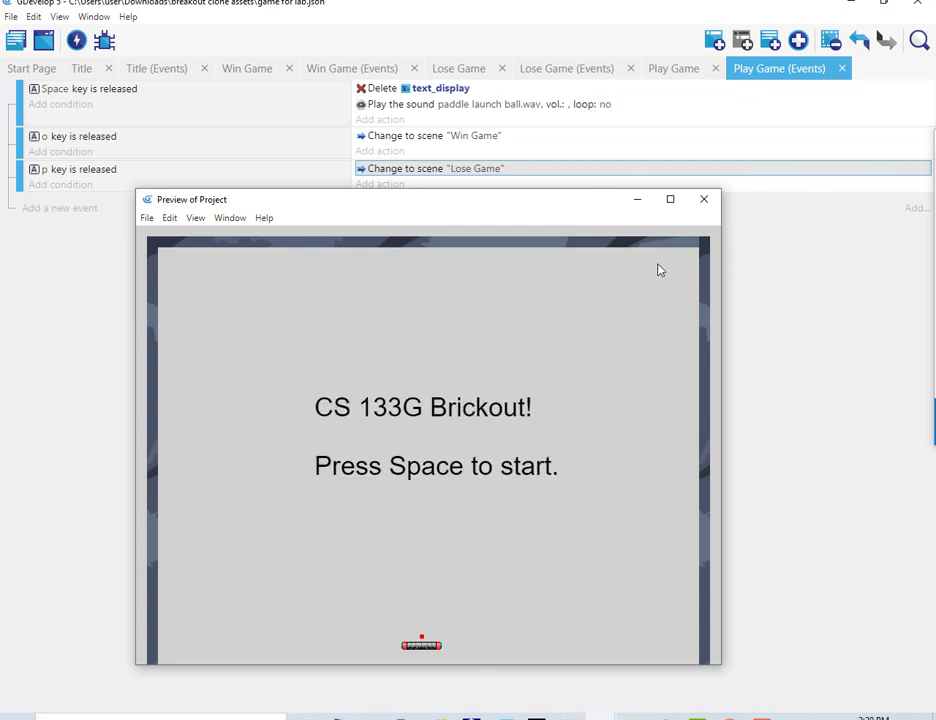
click(702, 200)
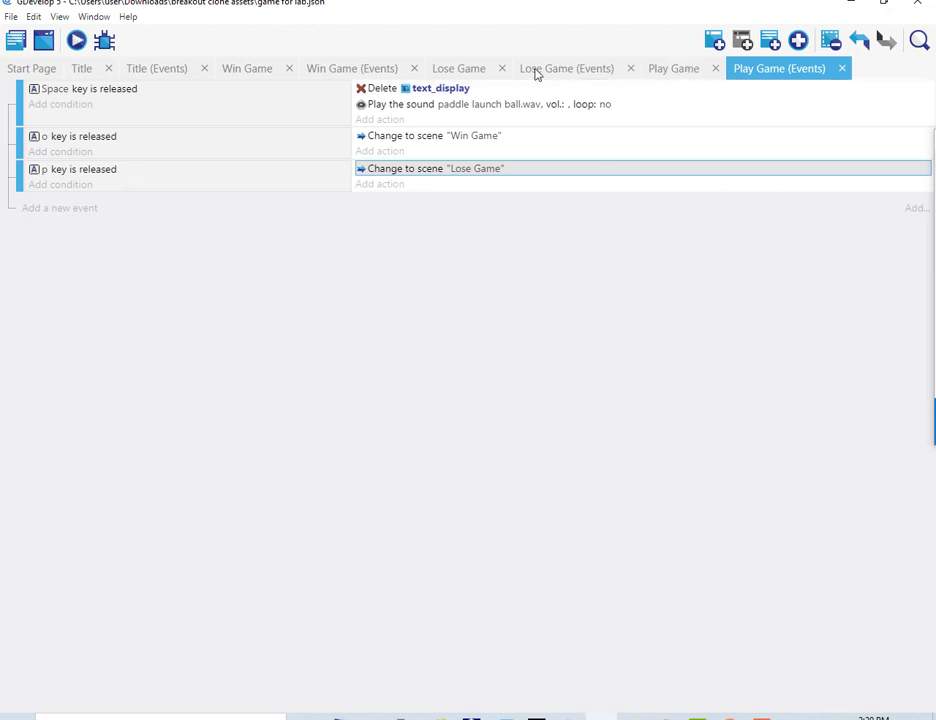
In the Lose Game scene, set text_display to "Game Over" and "Press Space to restart." on two lines and move it to about X 210, Y 230
click(470, 72)
click(409, 370)
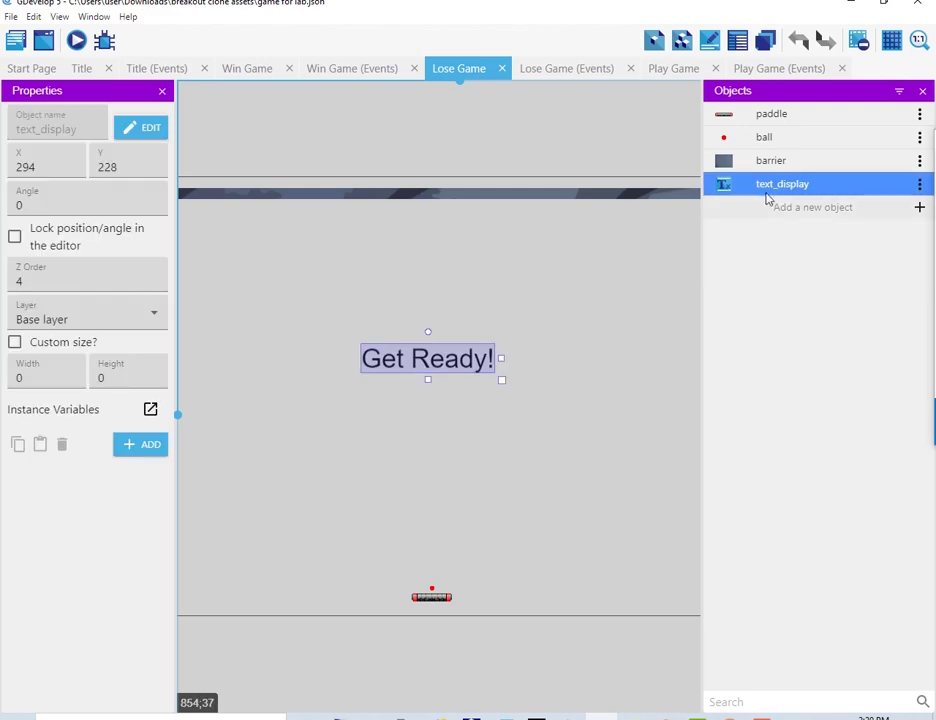
double_click(756, 186)
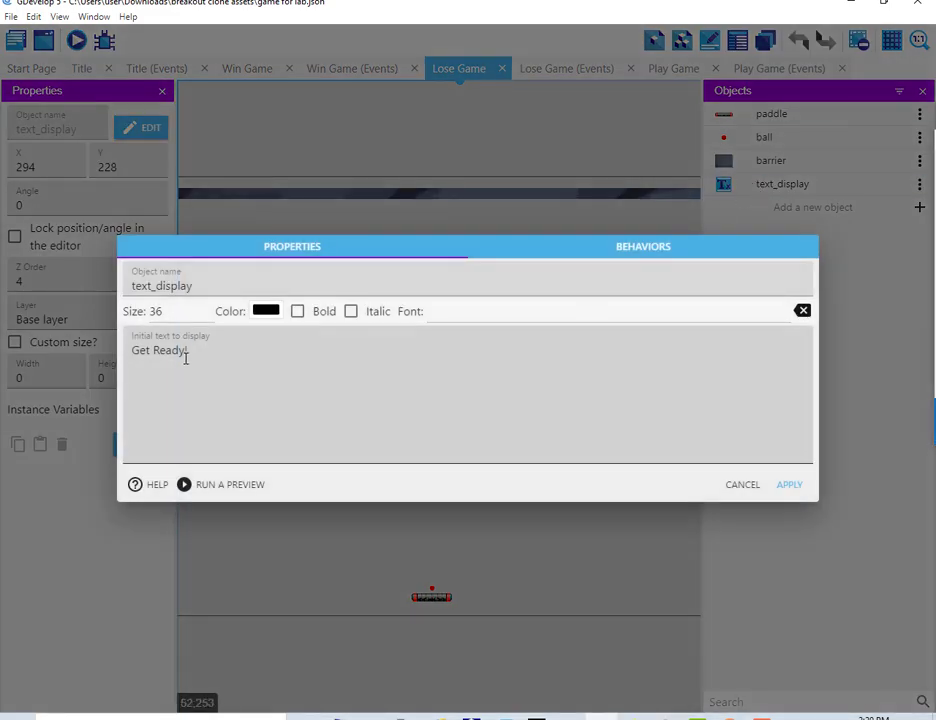
triple_click(185, 351)
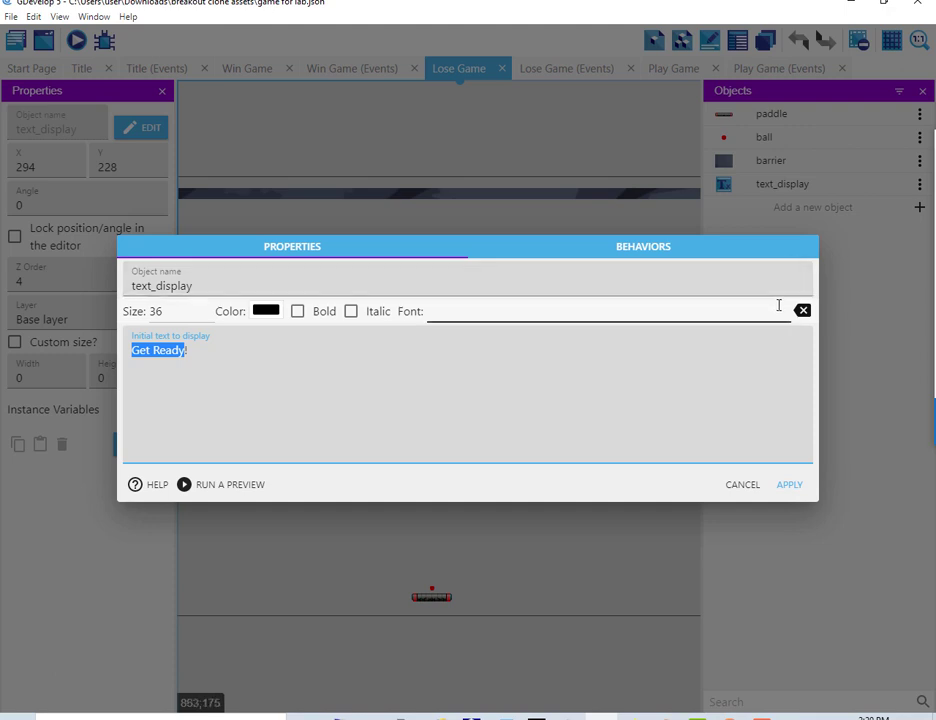
text(G)
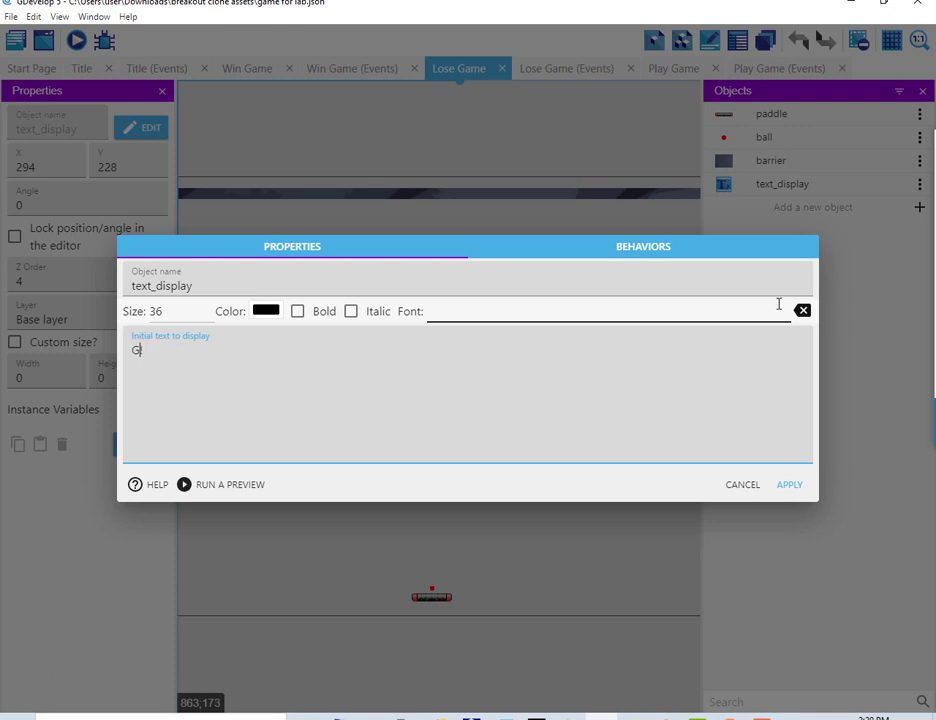
text(ame)
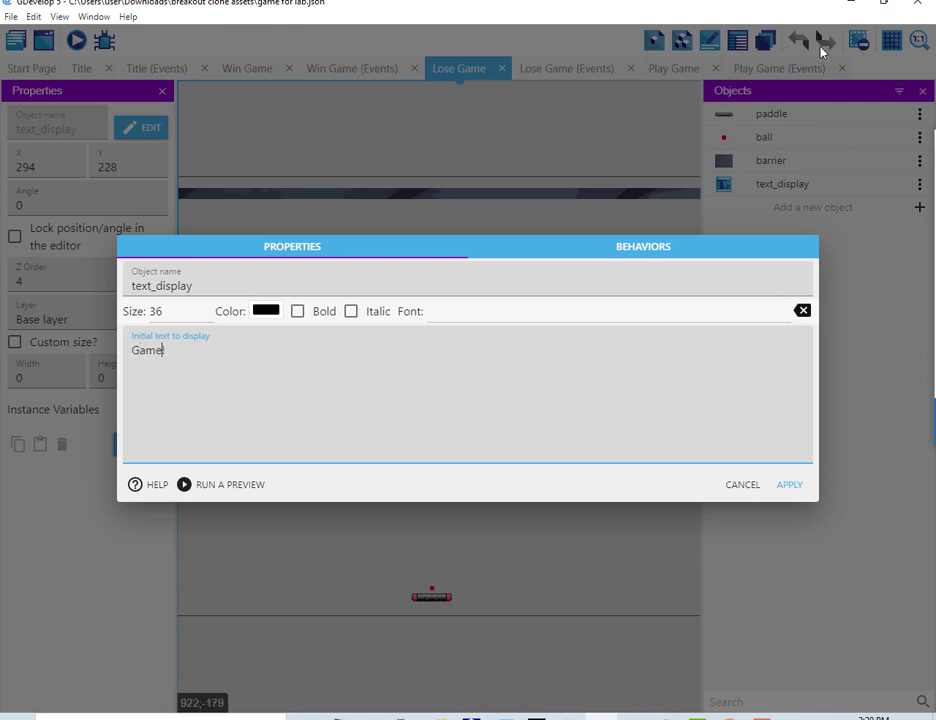
text( O)
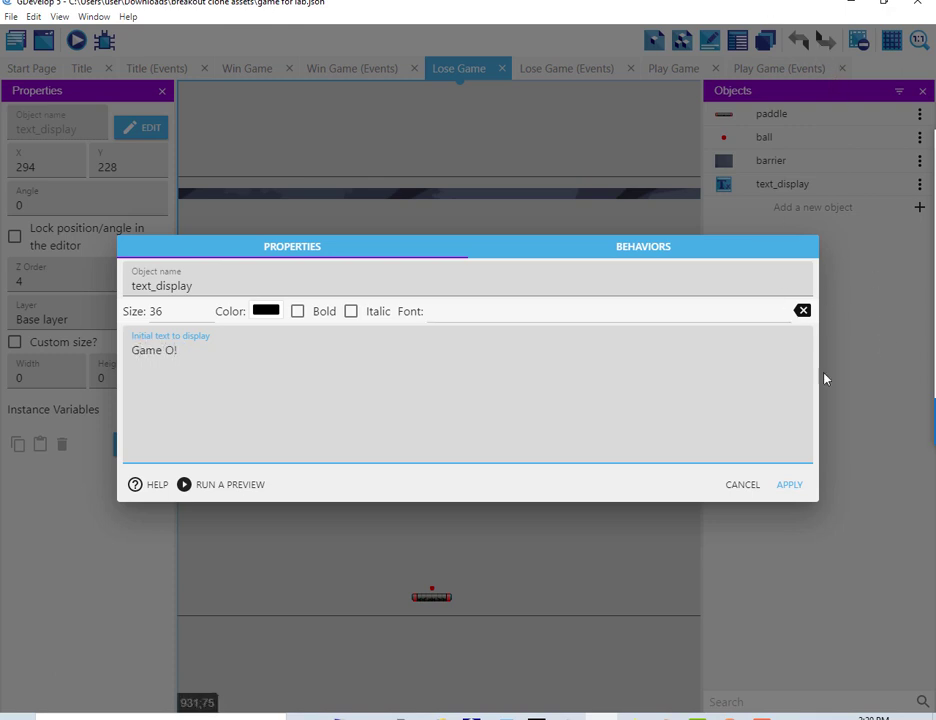
text(ver )
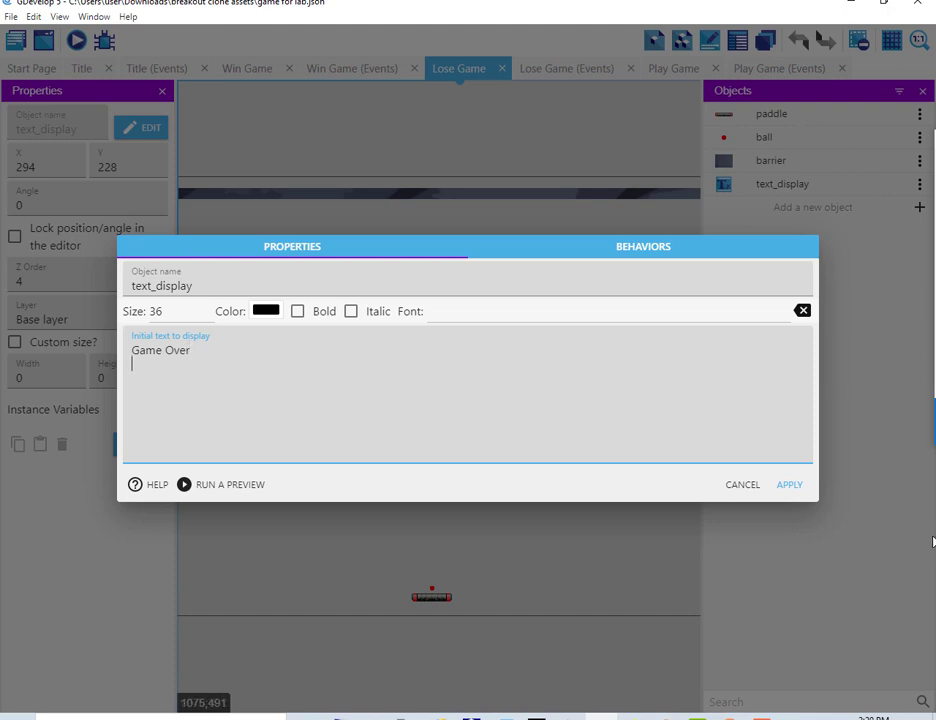
text(Press Space to restart.)
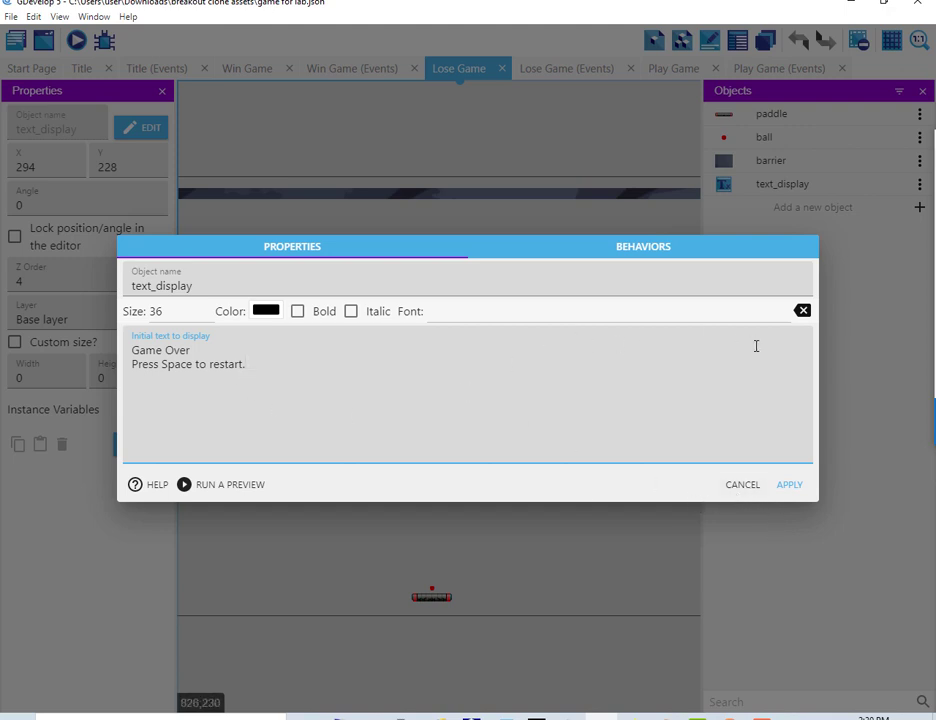
click(785, 490)
drag(452, 382, 394, 382)
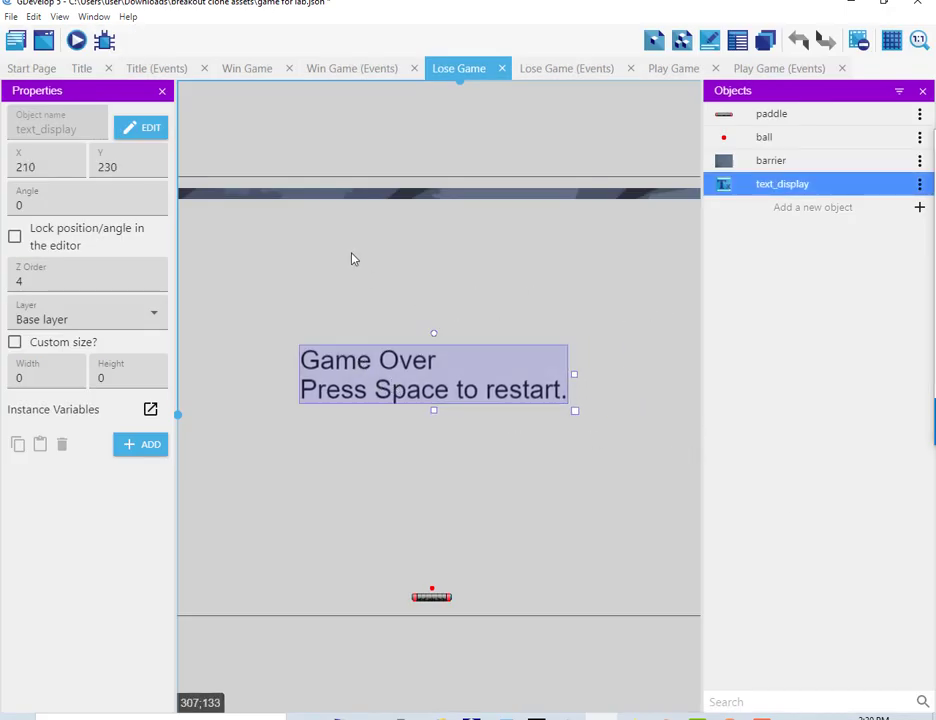